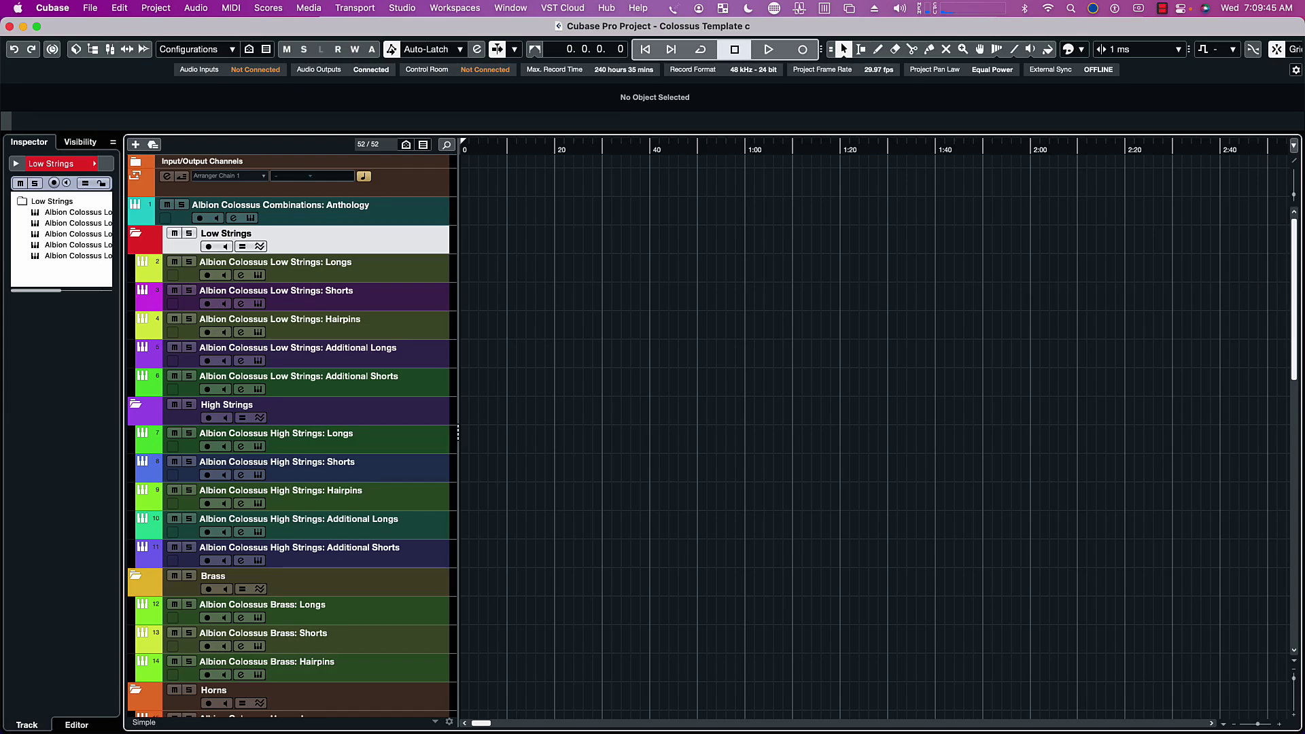
pyautogui.doubleClick(355, 233)
pyautogui.press('Return')
pyautogui.doubleClick(396, 239)
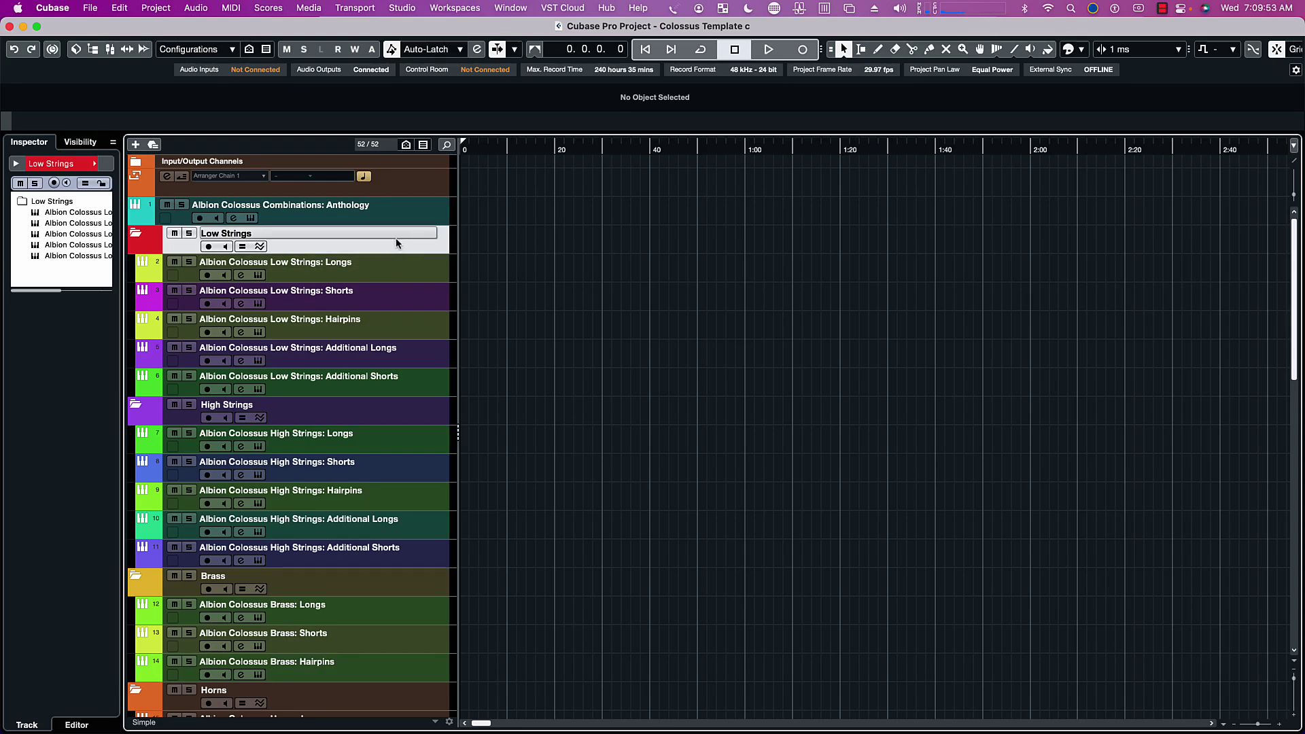
pyautogui.press('Return')
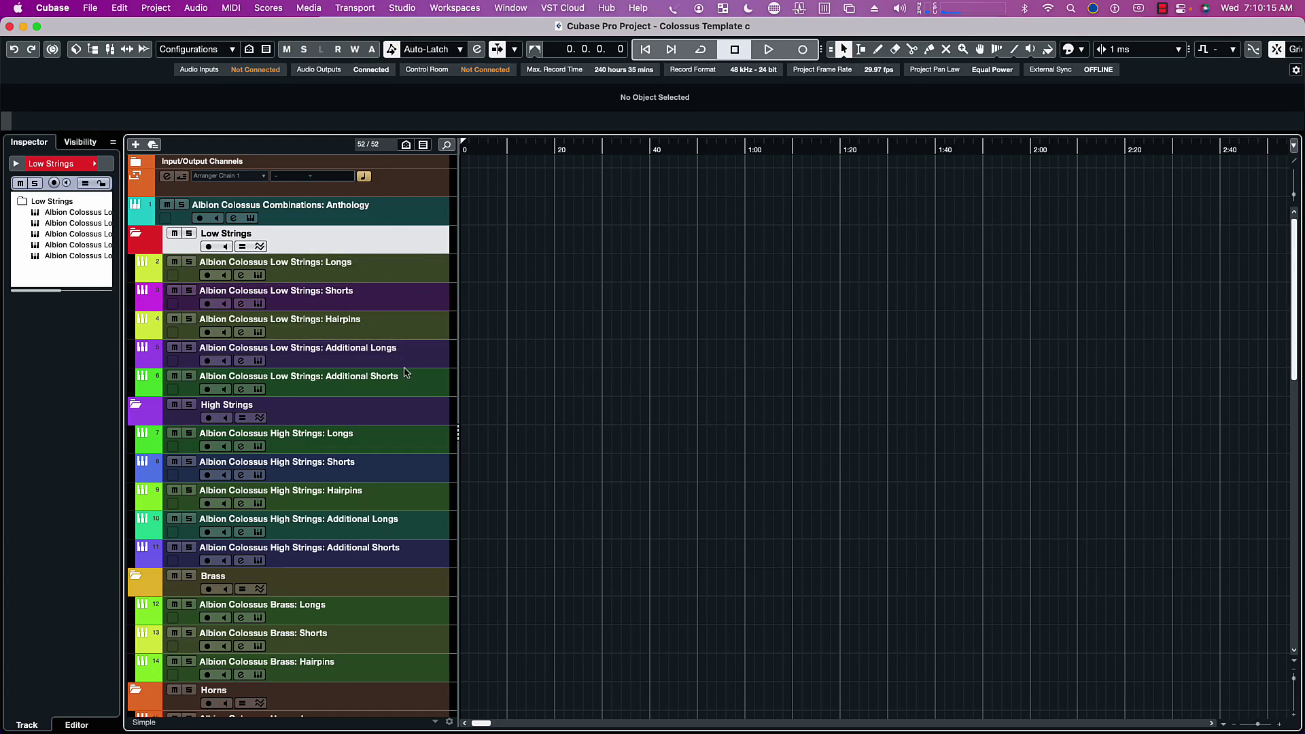
# Step: Examine the instrument tracks in each folder, from High Strings through Brass, Horns, Woodwinds, Flutes and Piccolos, Percussion and Drums, and Guitars to Synths
pyautogui.click(352, 416)
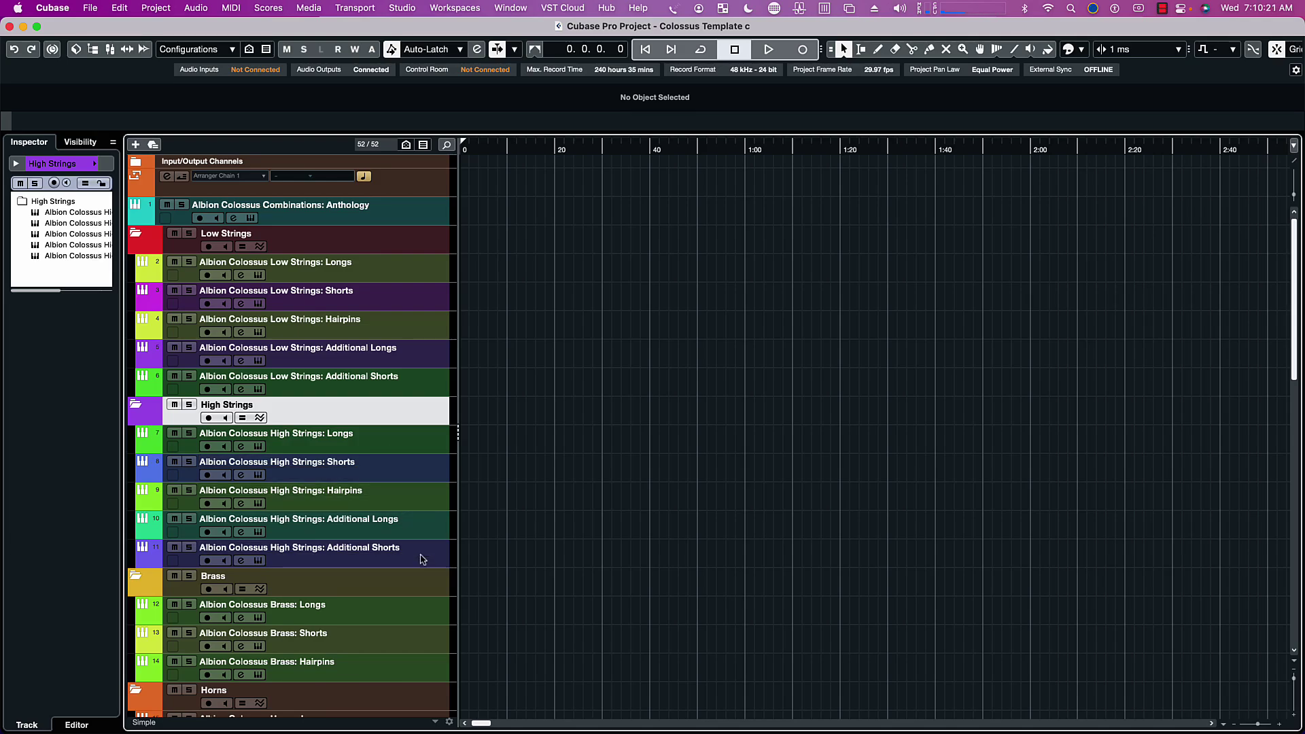
pyautogui.scroll(-8, 405, 548)
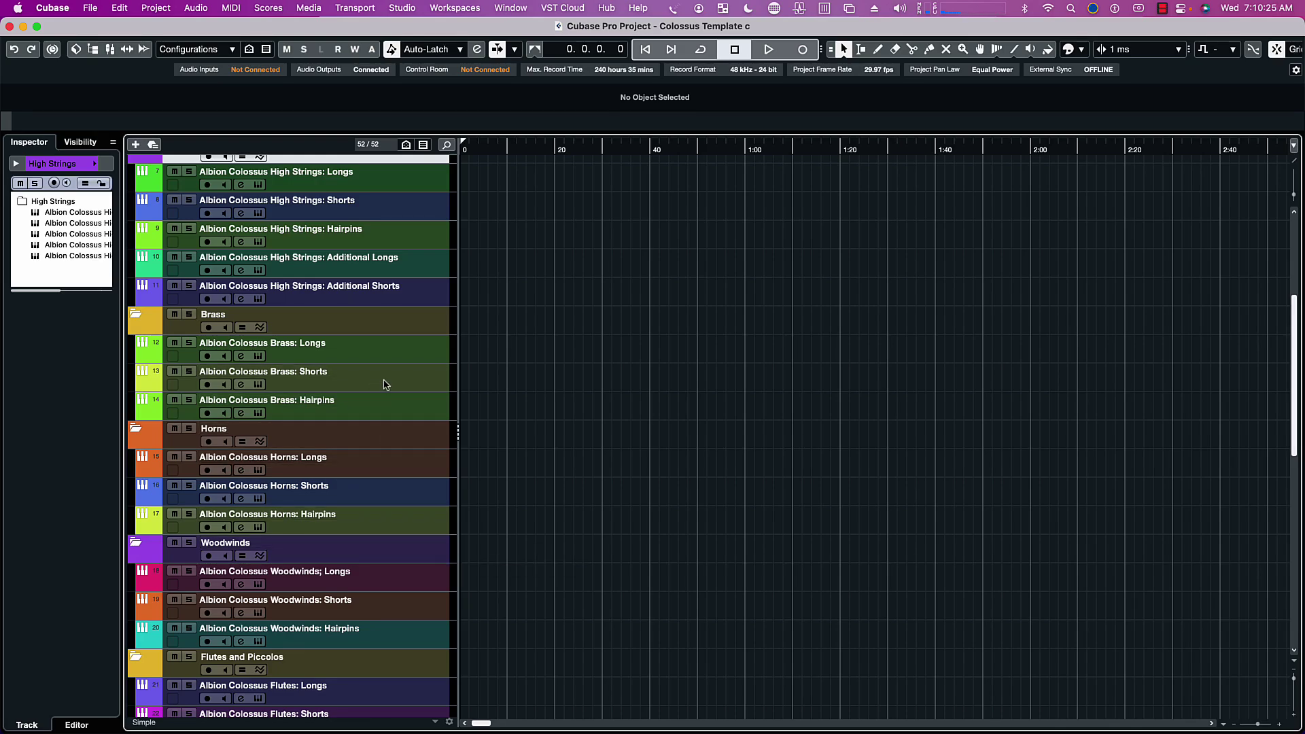
pyautogui.scroll(-1, 385, 409)
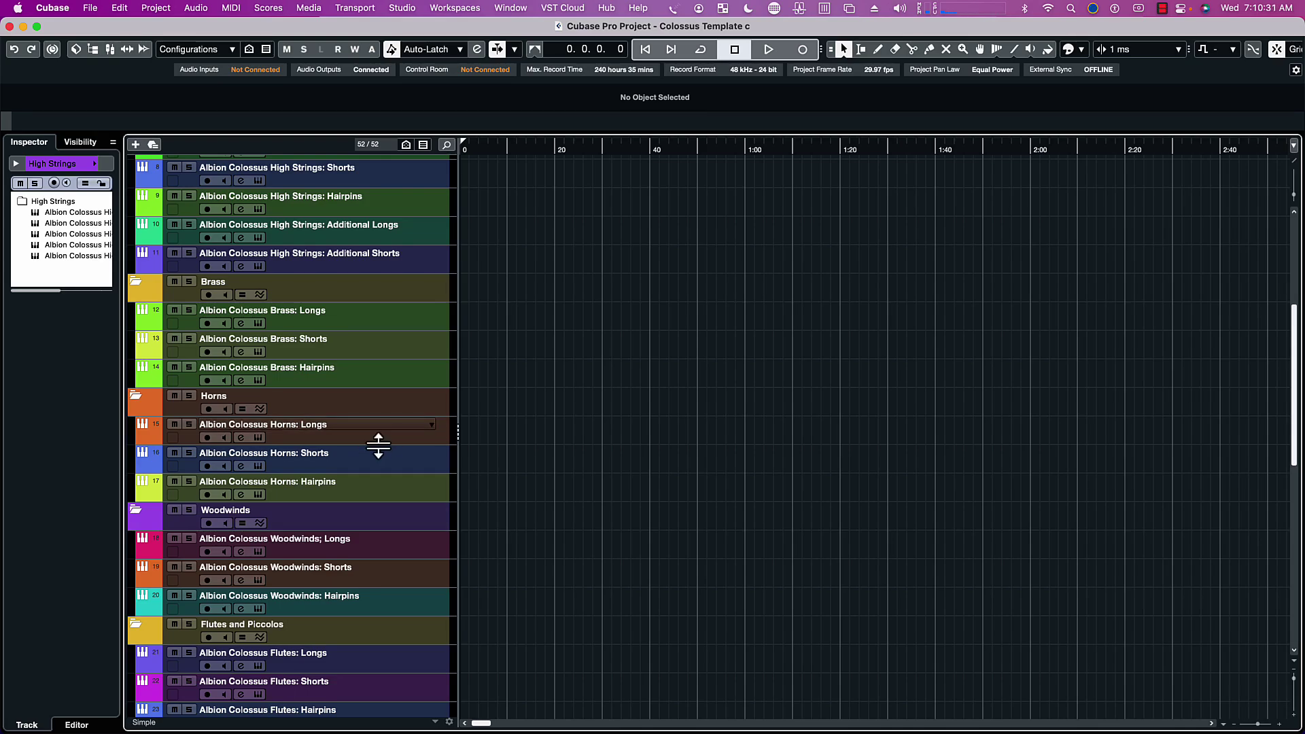
pyautogui.scroll(-2, 374, 447)
pyautogui.scroll(6, 375, 448)
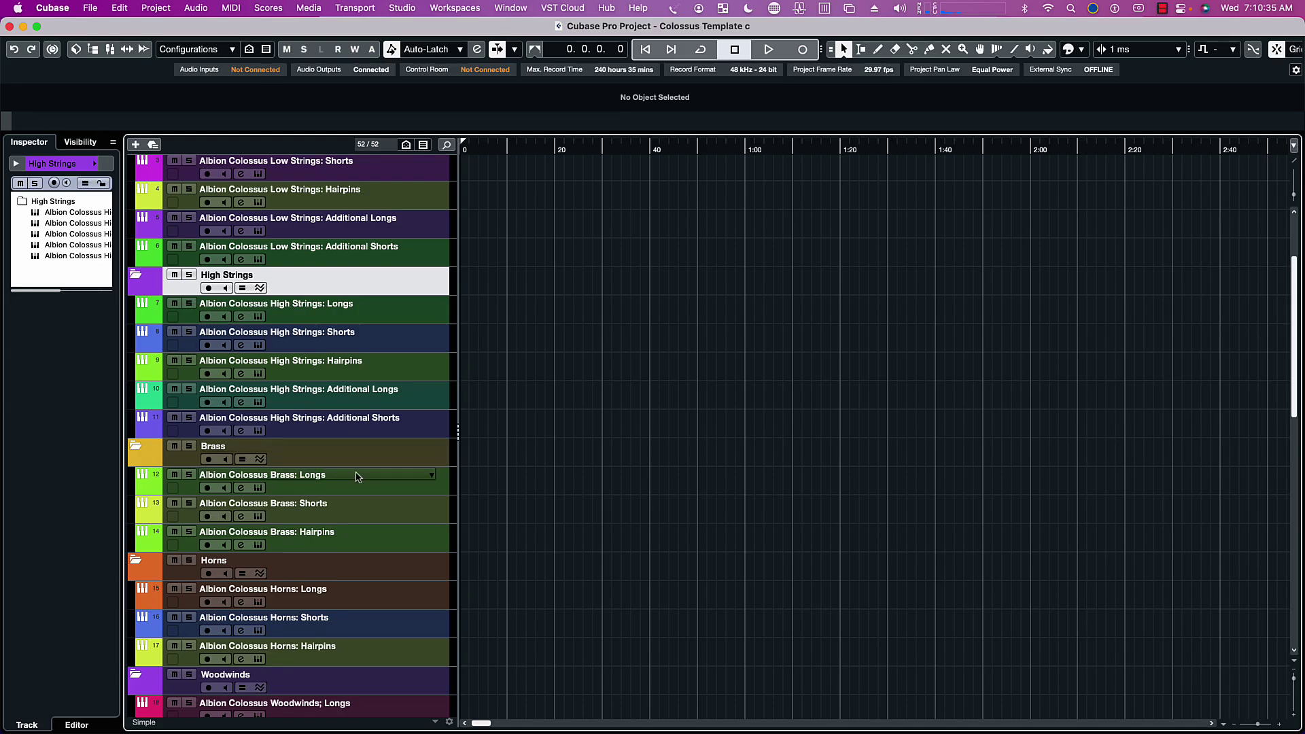
pyautogui.scroll(-1, 356, 472)
pyautogui.scroll(-8, 356, 472)
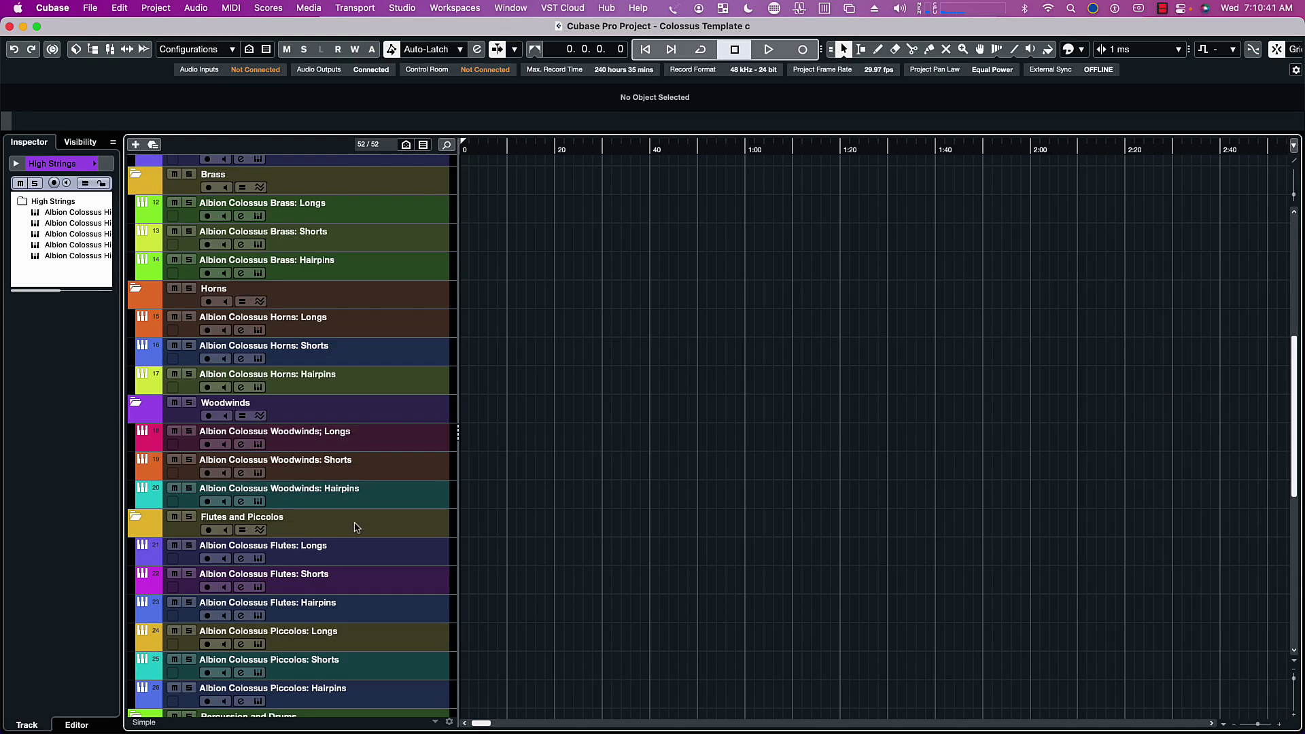
pyautogui.scroll(-1, 356, 527)
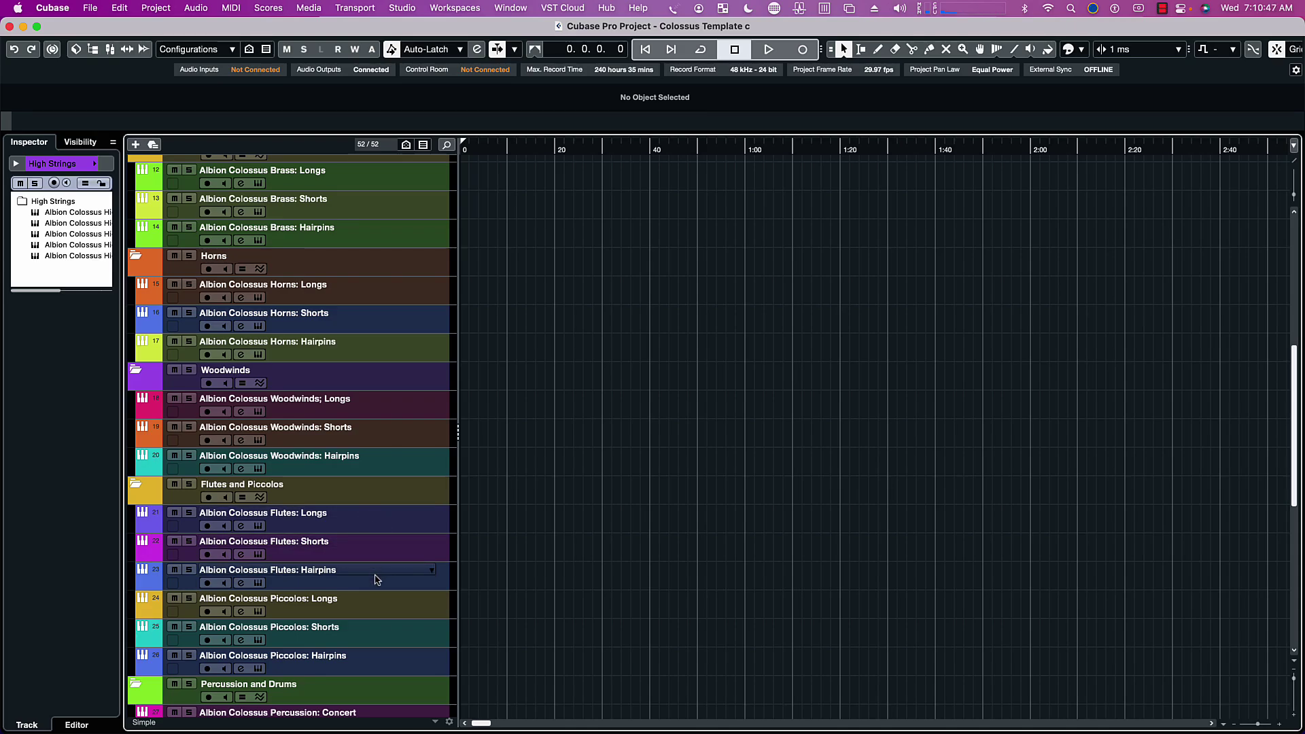
pyautogui.scroll(-1, 359, 579)
pyautogui.scroll(-1, 359, 579)
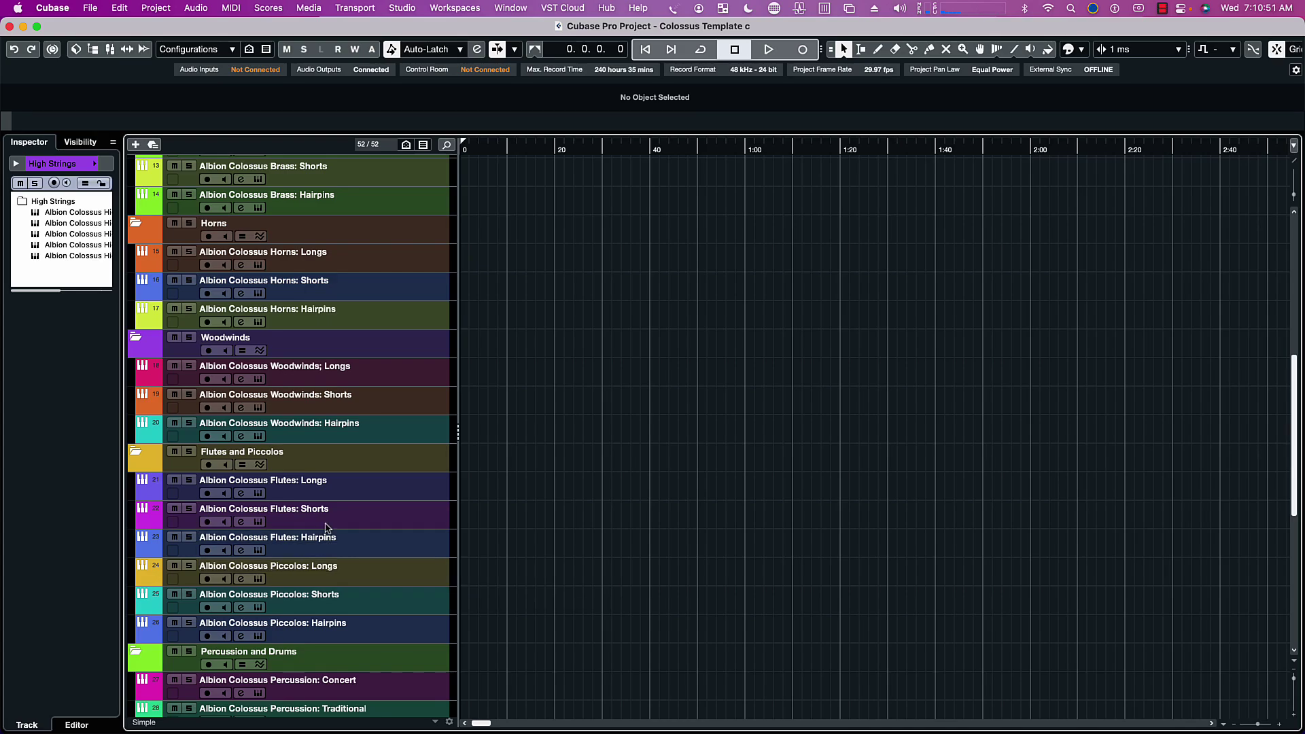
pyautogui.scroll(-6, 334, 541)
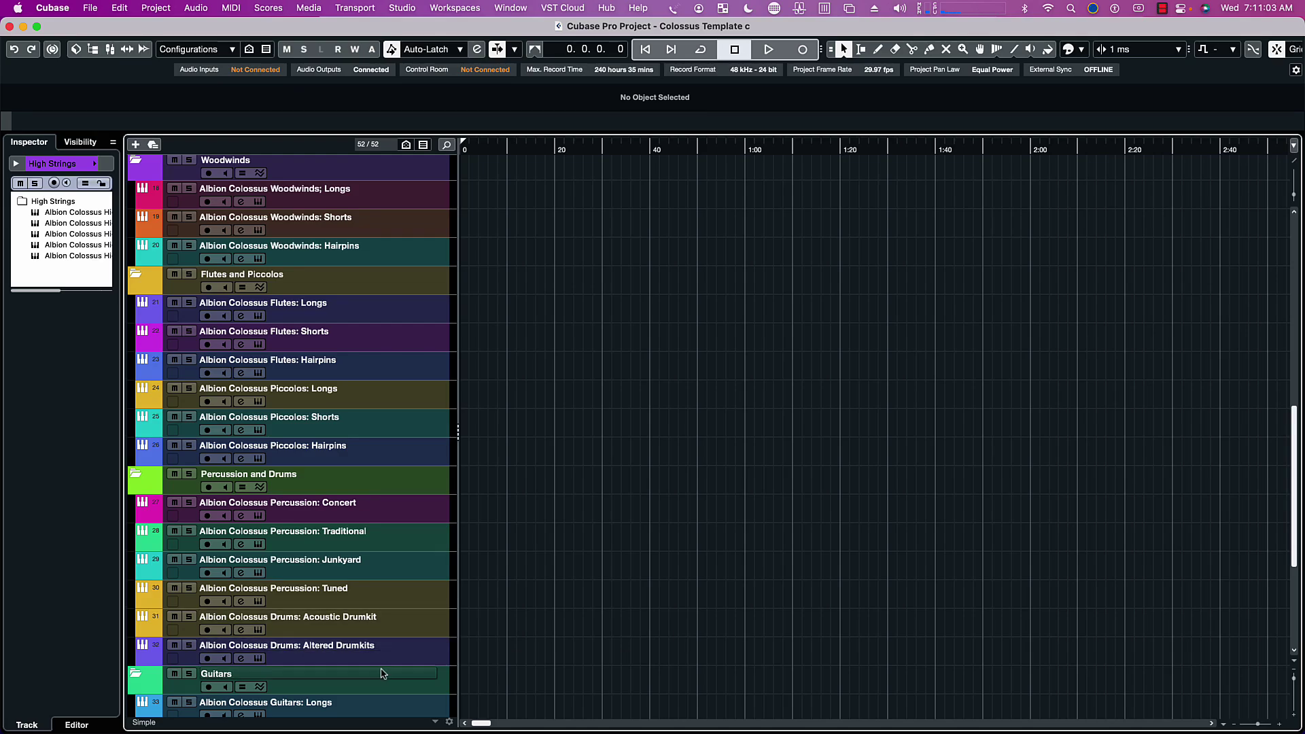
pyautogui.scroll(-1, 365, 561)
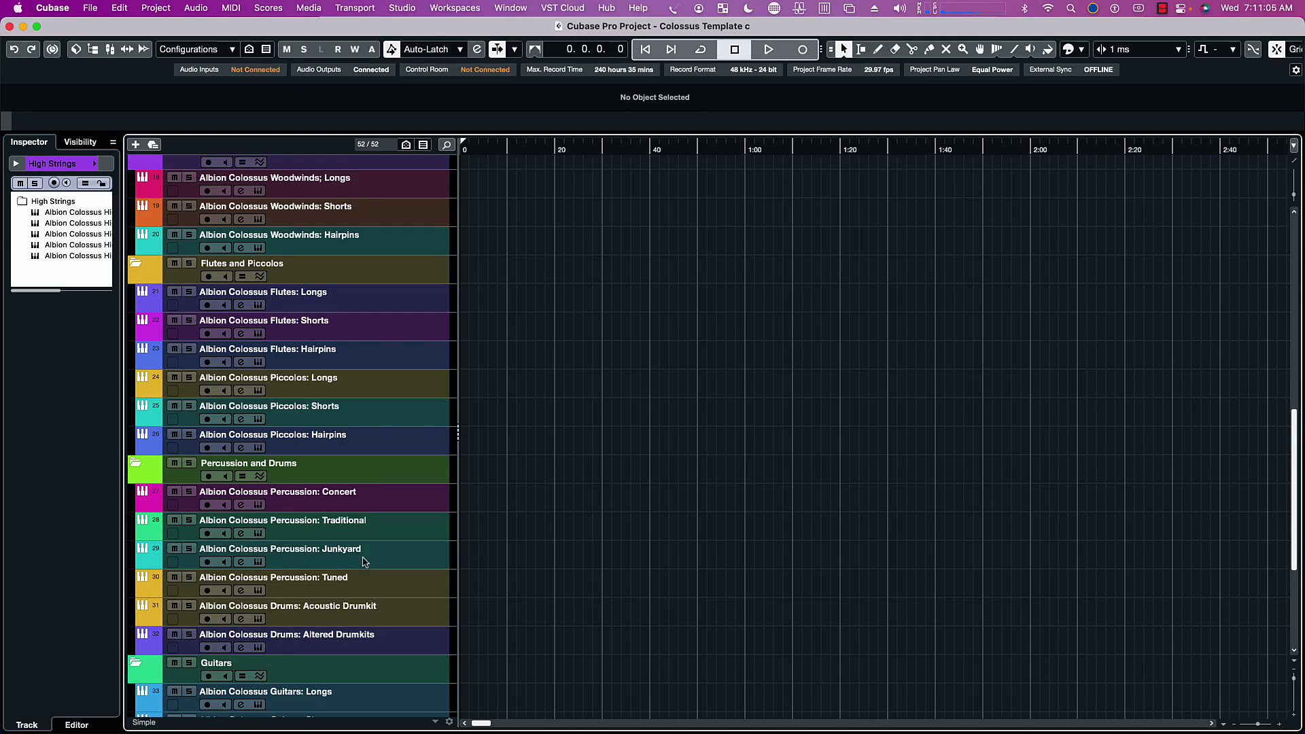
pyautogui.scroll(-2, 365, 561)
pyautogui.scroll(-2, 365, 562)
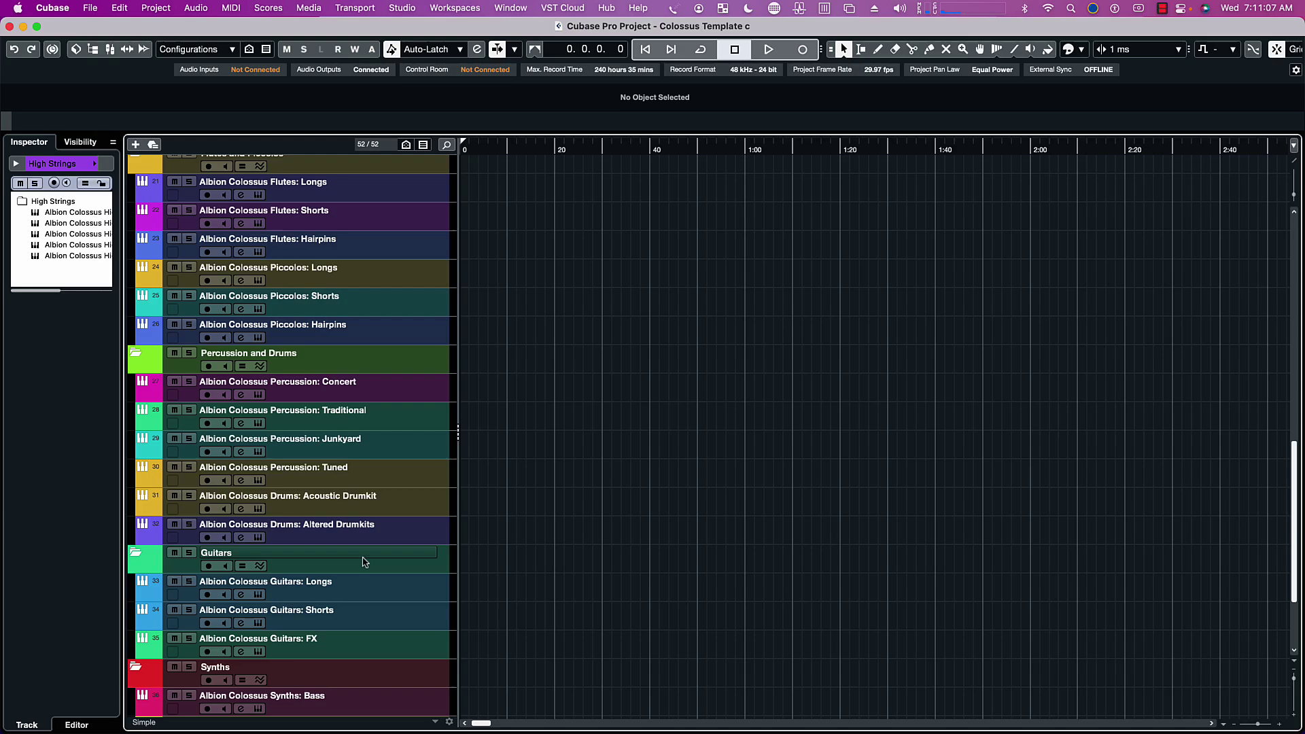
pyautogui.scroll(-3, 385, 581)
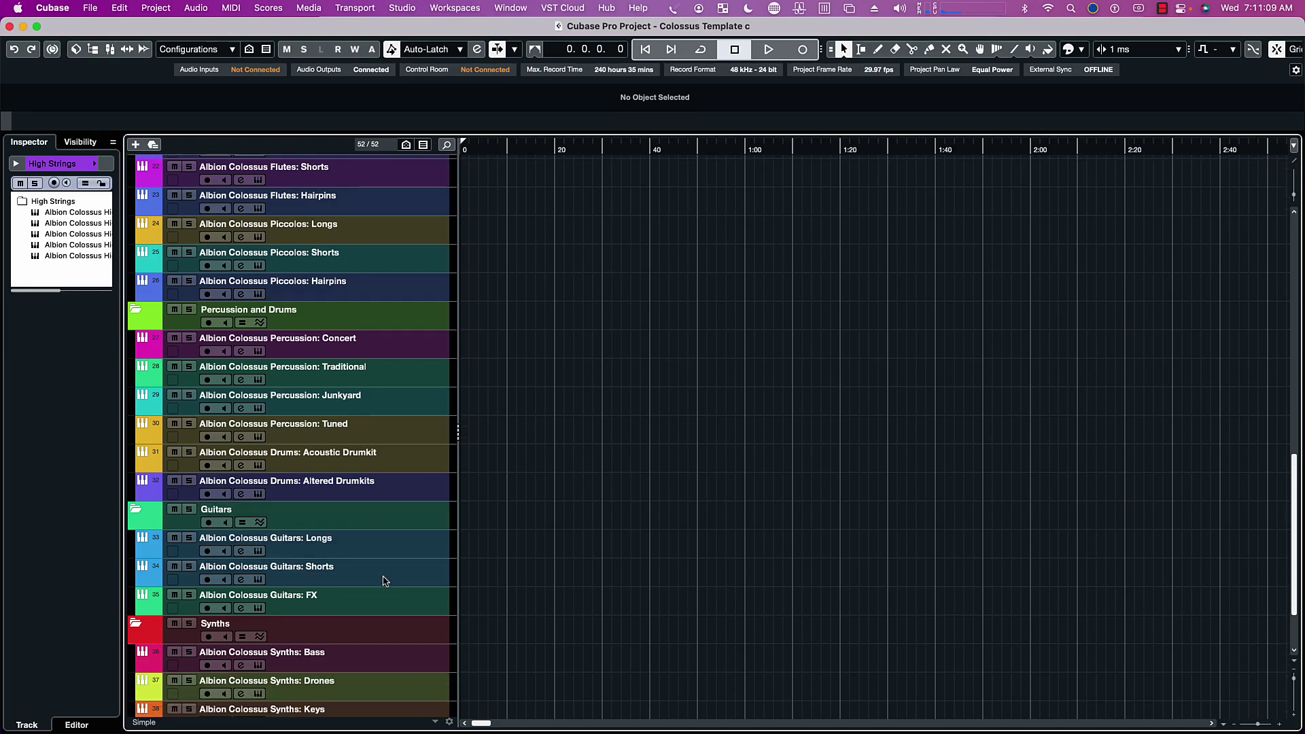
pyautogui.scroll(-1, 385, 587)
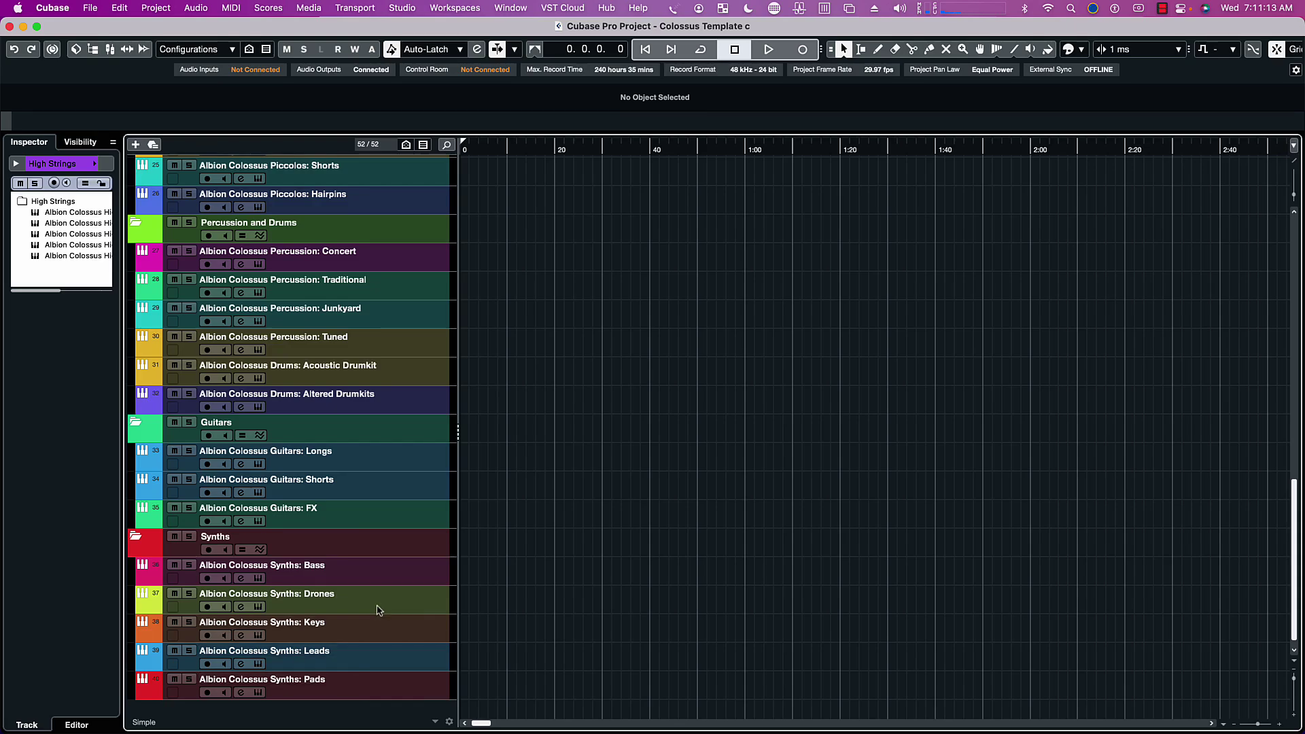
pyautogui.scroll(20, 362, 440)
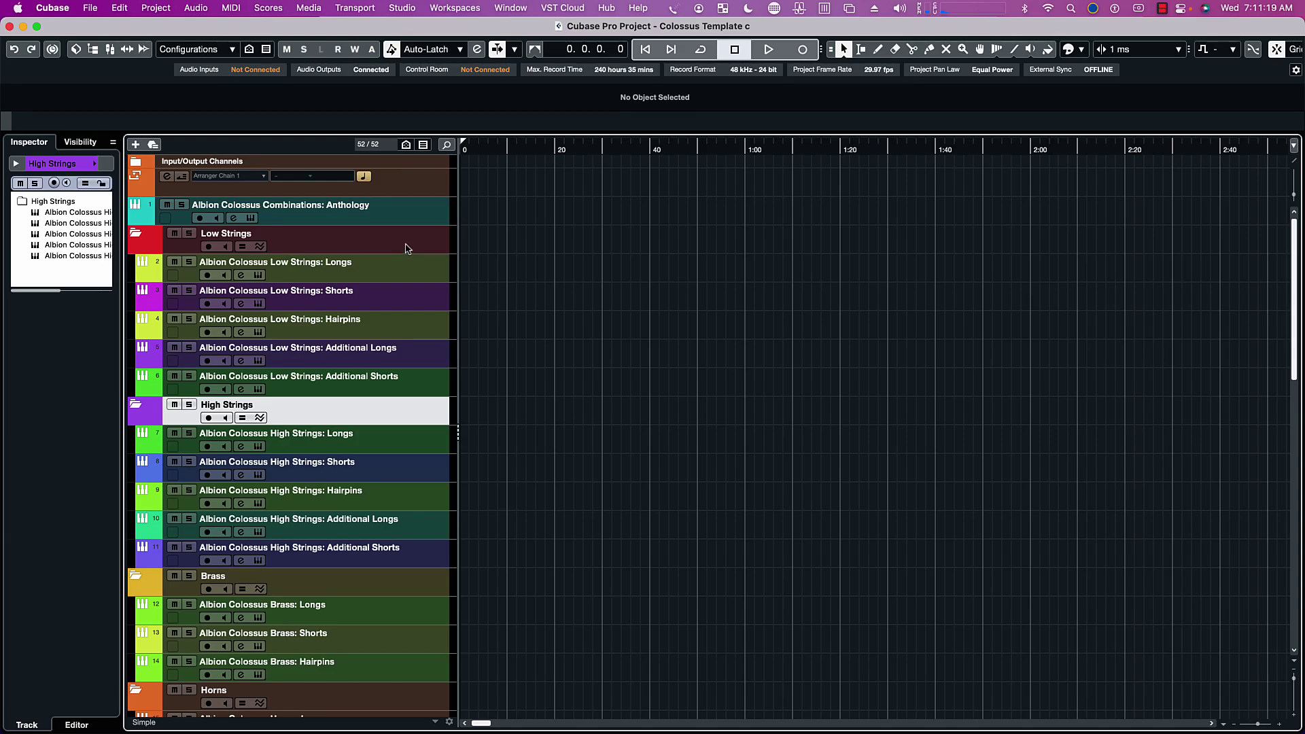
# Step: Select the Albion Colossus Low Strings: Longs track and open its instrument editor
pyautogui.click(407, 249)
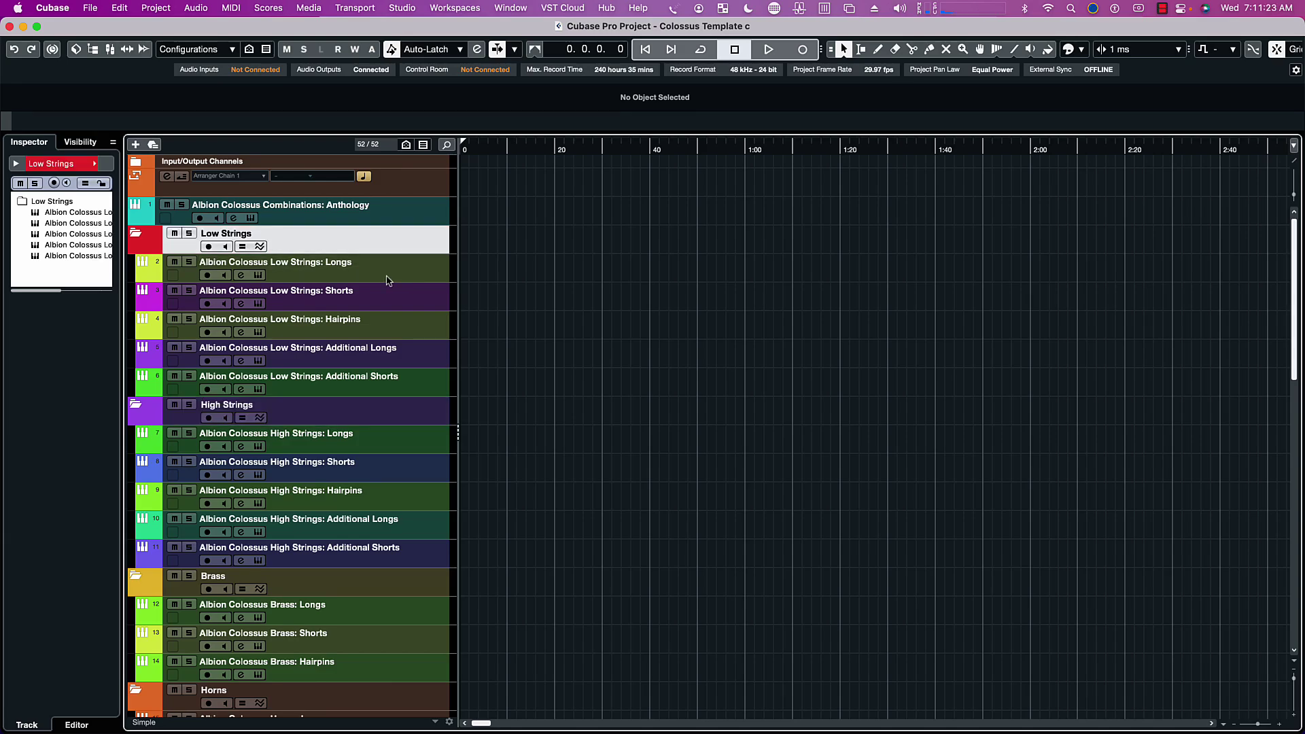
pyautogui.click(388, 280)
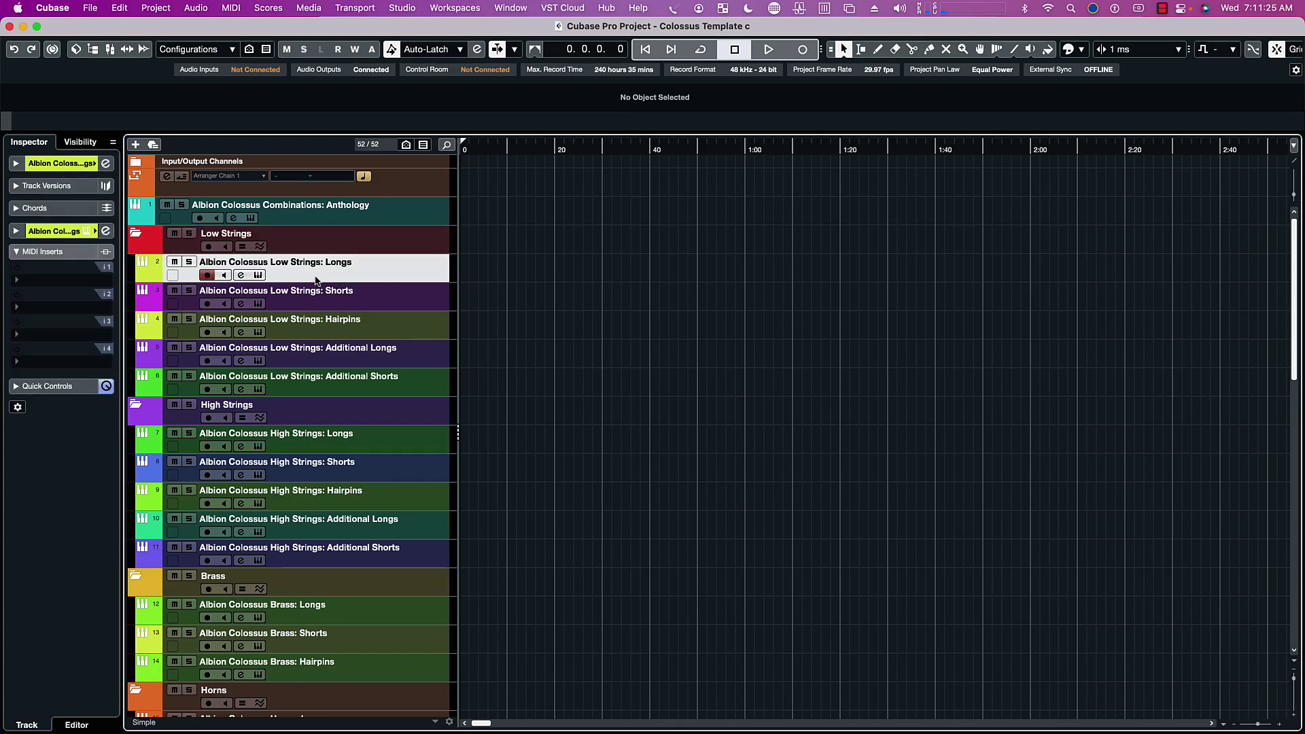
pyautogui.click(259, 275)
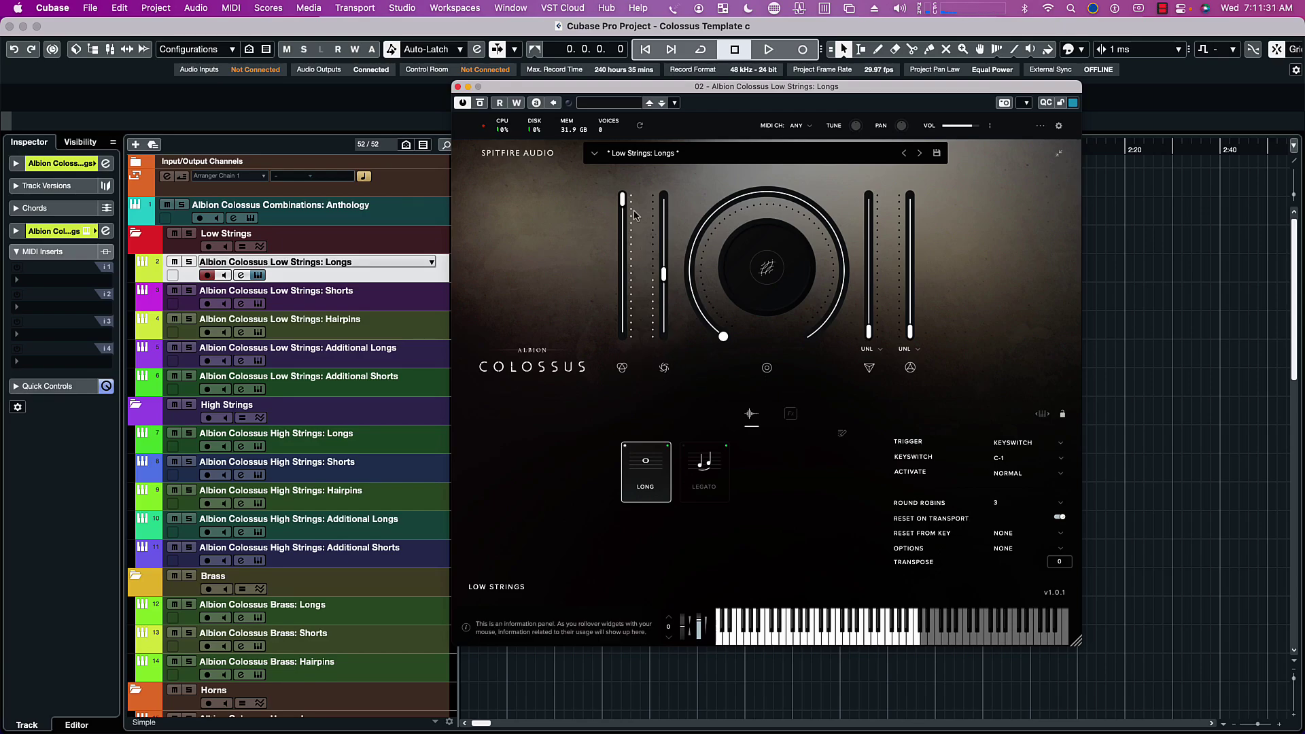
# Step: Raise the instrument's Dynamics slider to 100% and bring it back down to 0%
pyautogui.moveTo(622, 208)
pyautogui.mouseDown()
pyautogui.moveTo(621, 333)
pyautogui.moveTo(621, 199)
pyautogui.mouseUp()
pyautogui.moveTo(664, 277); pyautogui.dragTo(673, 197)
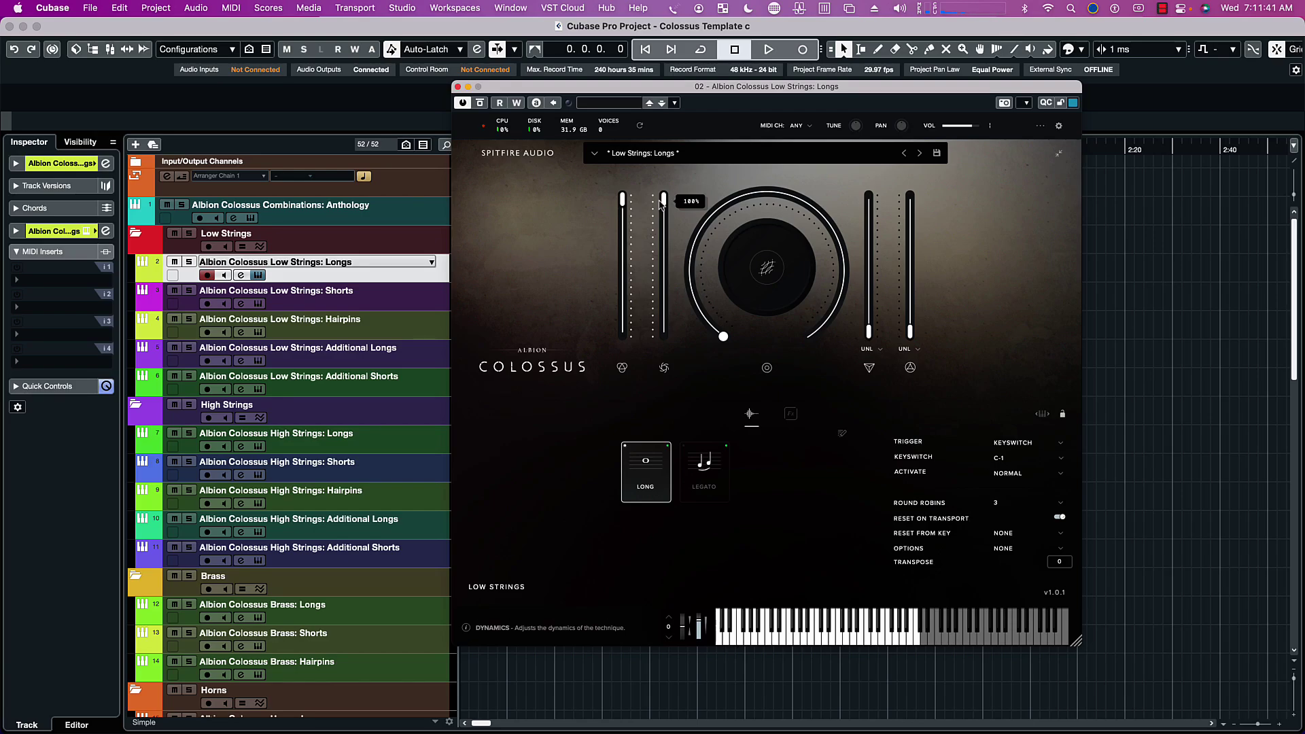
pyautogui.moveTo(662, 203); pyautogui.dragTo(760, 313)
pyautogui.click(724, 338)
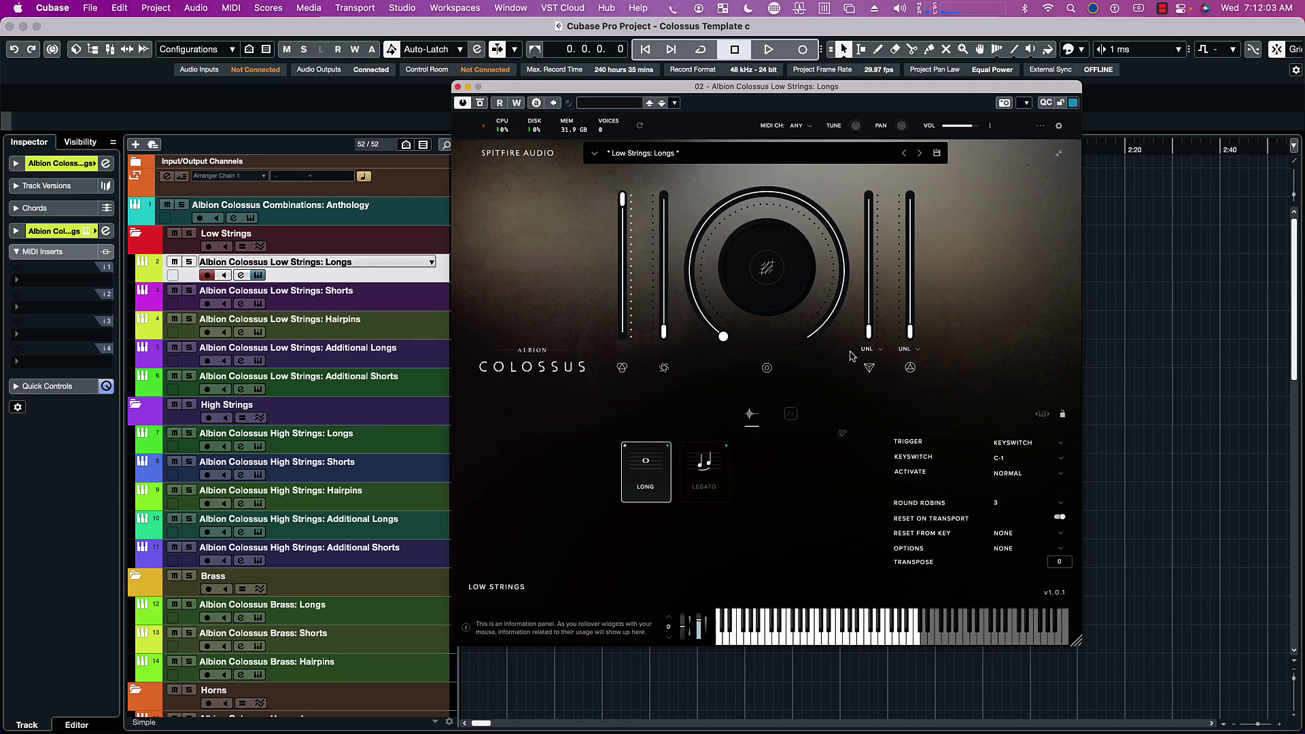
# Step: Try a slight increase of the Scale slider and test the Depth slider beside it
pyautogui.moveTo(869, 334)
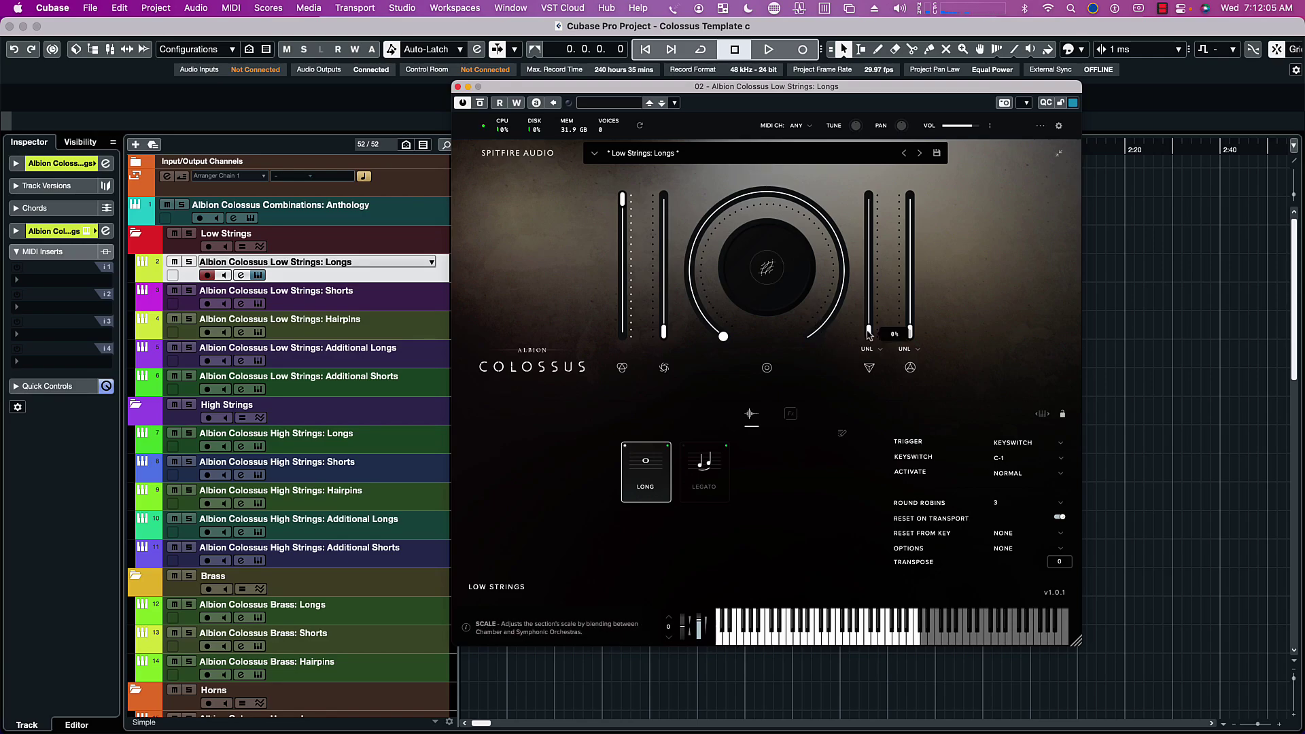
pyautogui.scroll(1, 870, 333)
pyautogui.scroll(-1, 862, 347)
pyautogui.moveTo(868, 332)
pyautogui.mouseDown()
pyautogui.moveTo(867, 195)
pyautogui.moveTo(868, 332)
pyautogui.mouseUp()
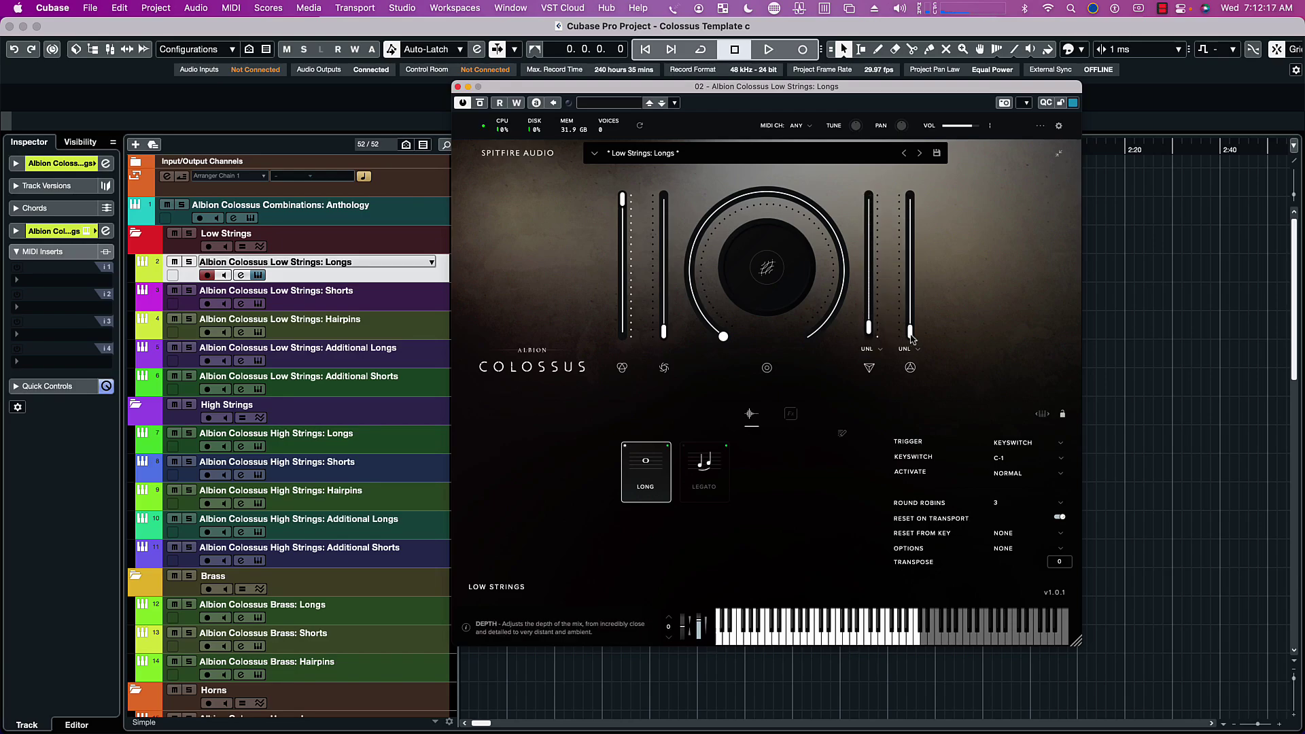
pyautogui.moveTo(909, 338)
pyautogui.moveTo(905, 336)
pyautogui.mouseDown()
pyautogui.moveTo(910, 197)
pyautogui.moveTo(910, 337)
pyautogui.mouseUp()
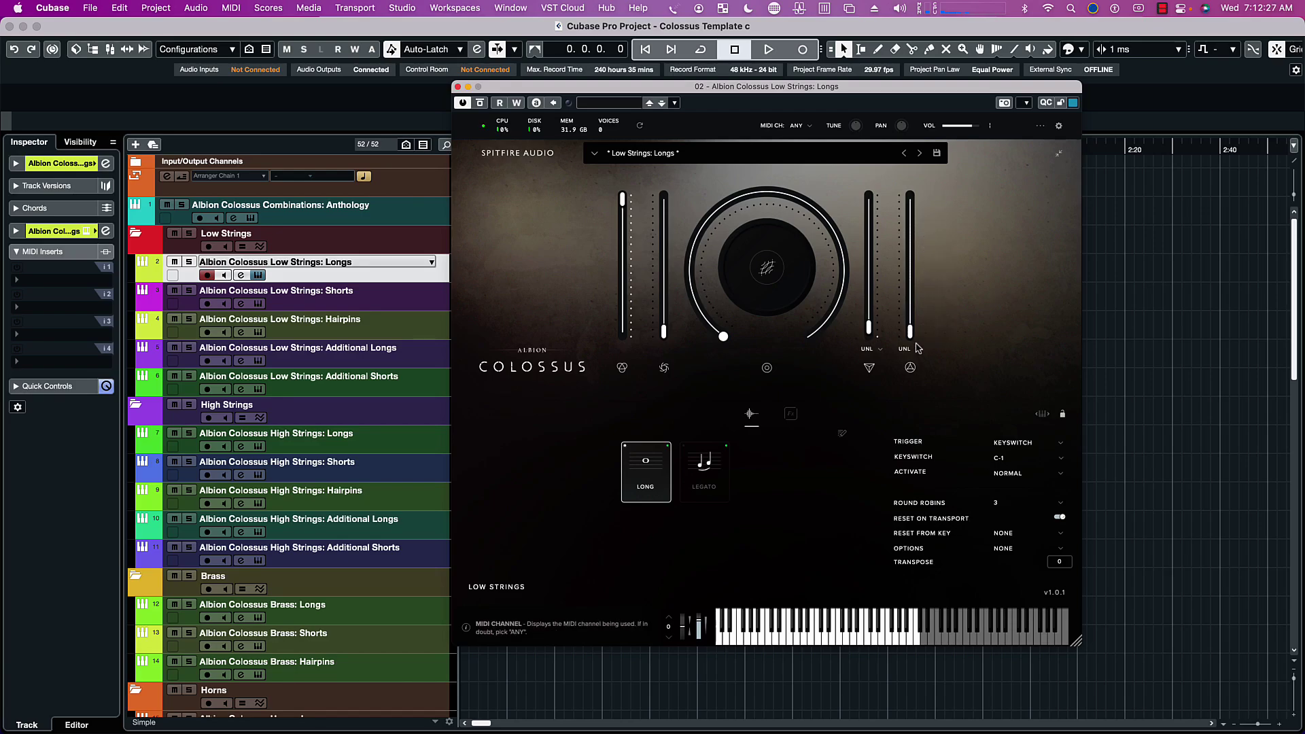
pyautogui.moveTo(910, 339)
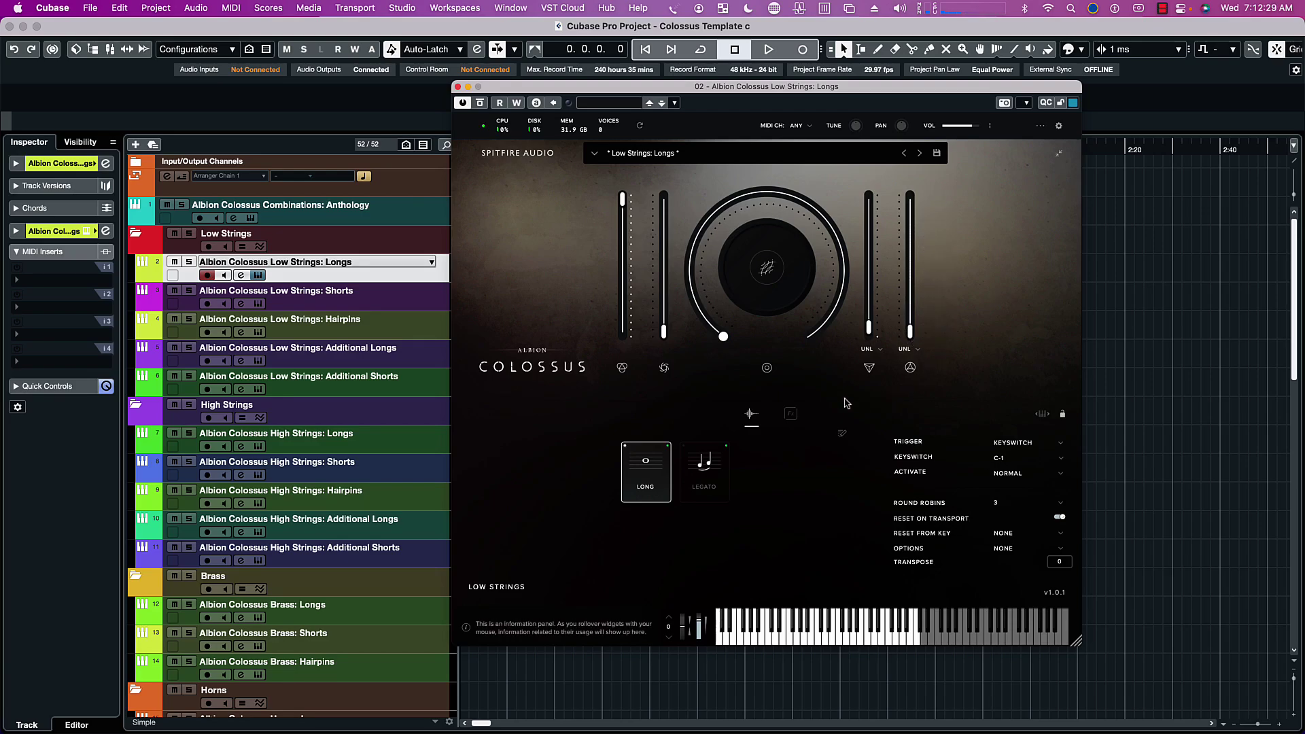
# Step: Show the instrument's effects controls and examine Reverb along with the Depth, Dynamics and Scale sliders and the large knob
pyautogui.click(788, 414)
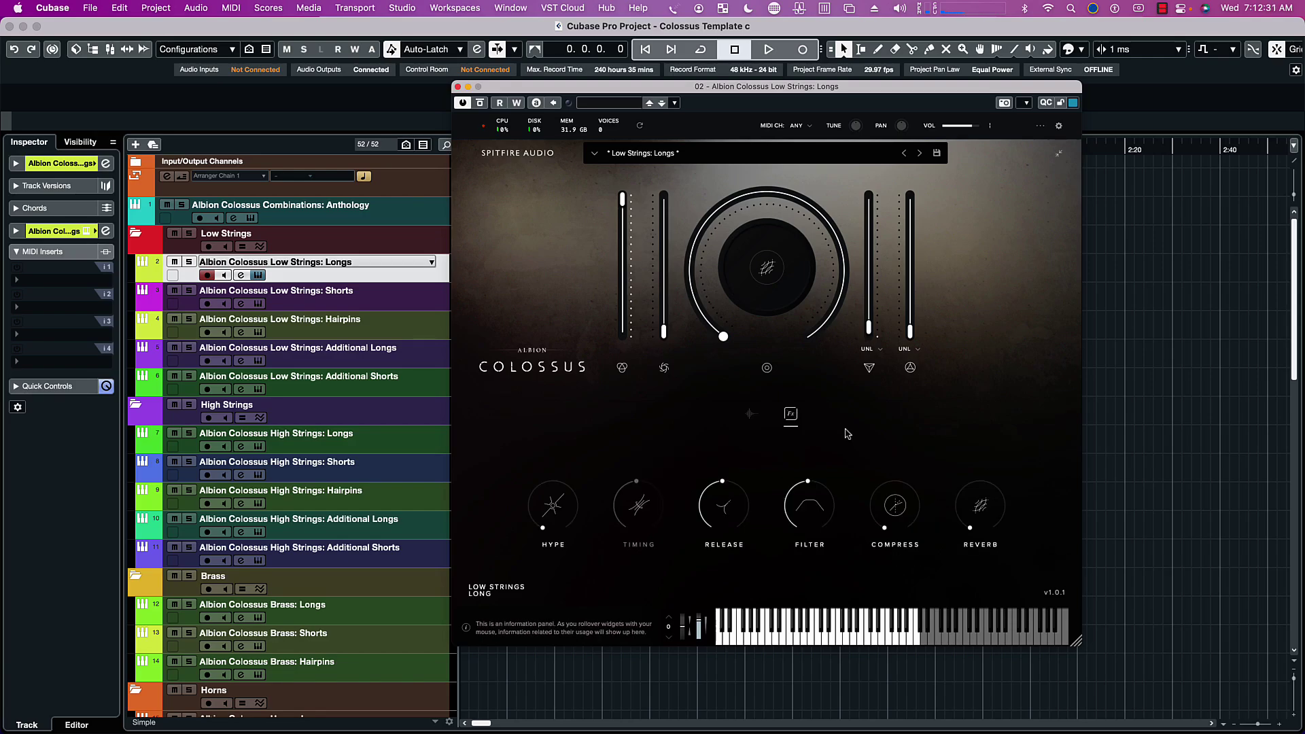
pyautogui.moveTo(976, 526)
pyautogui.moveTo(912, 335)
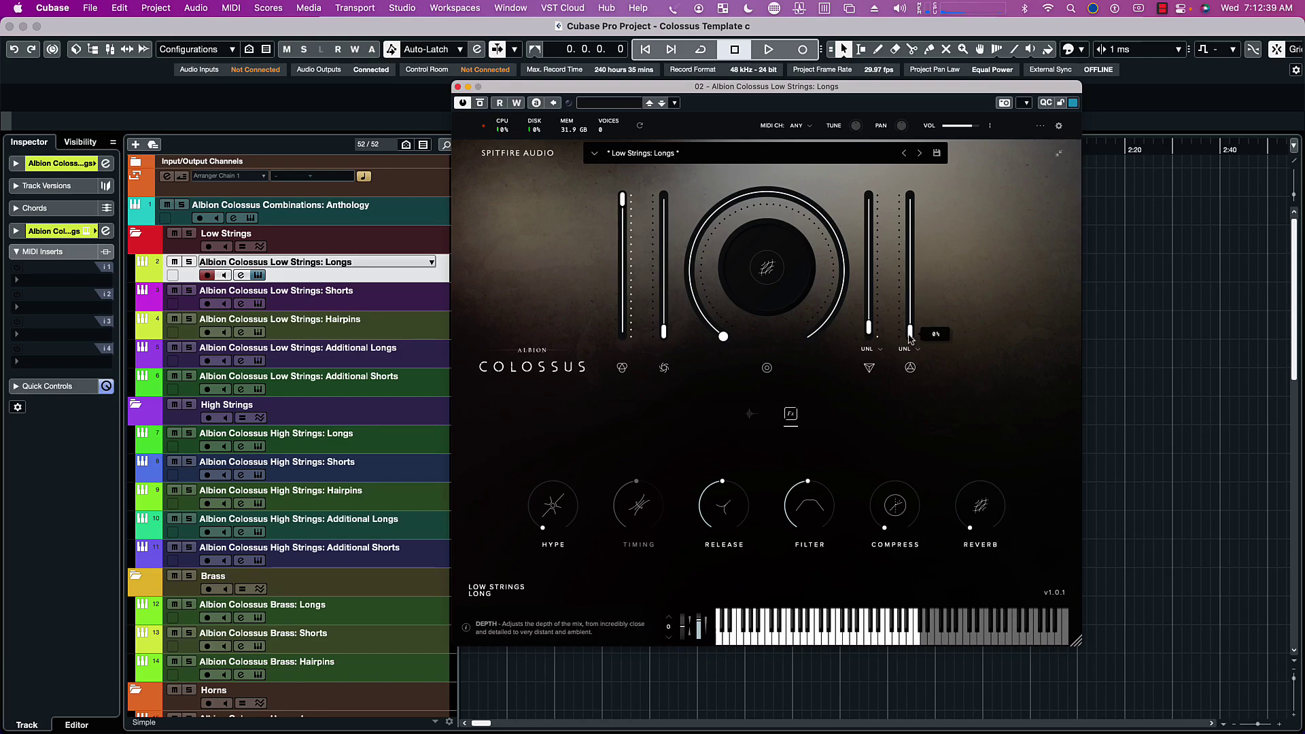
pyautogui.moveTo(912, 338)
pyautogui.mouseDown()
pyautogui.moveTo(911, 207)
pyautogui.moveTo(911, 334)
pyautogui.mouseUp()
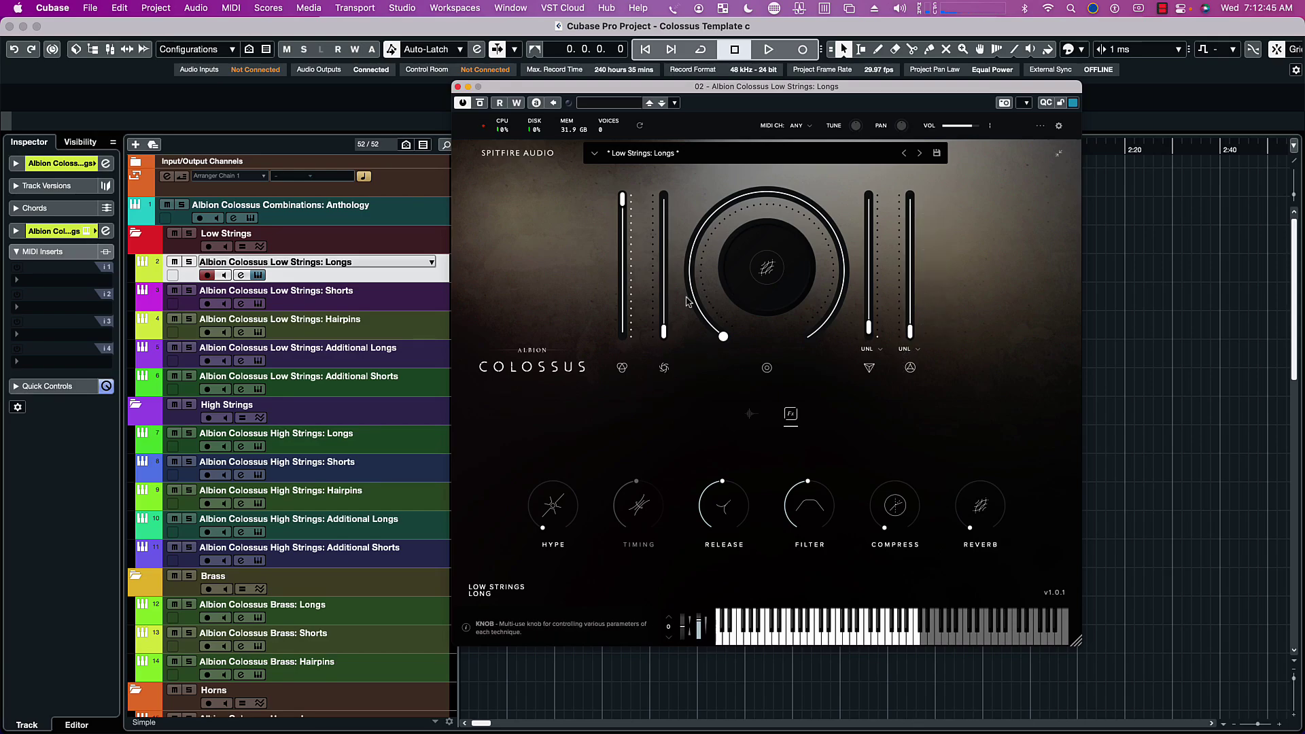
pyautogui.moveTo(664, 333)
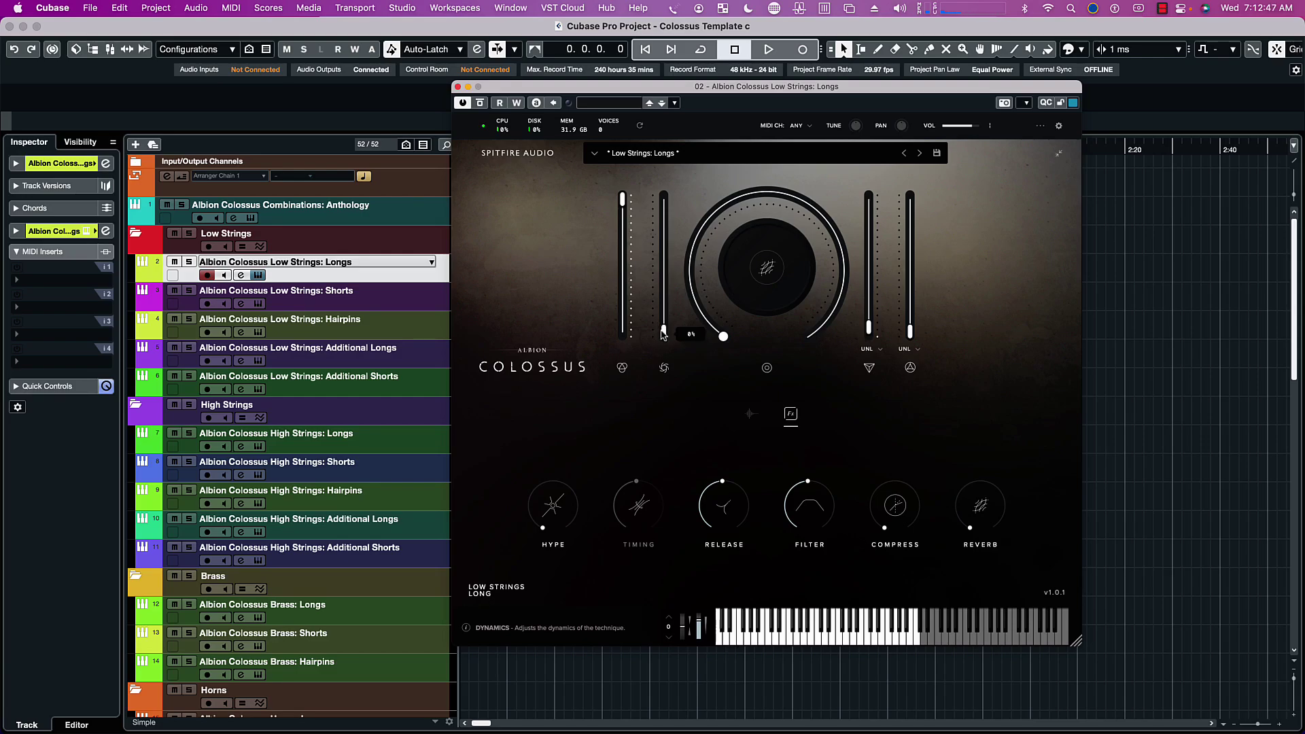
pyautogui.moveTo(870, 333)
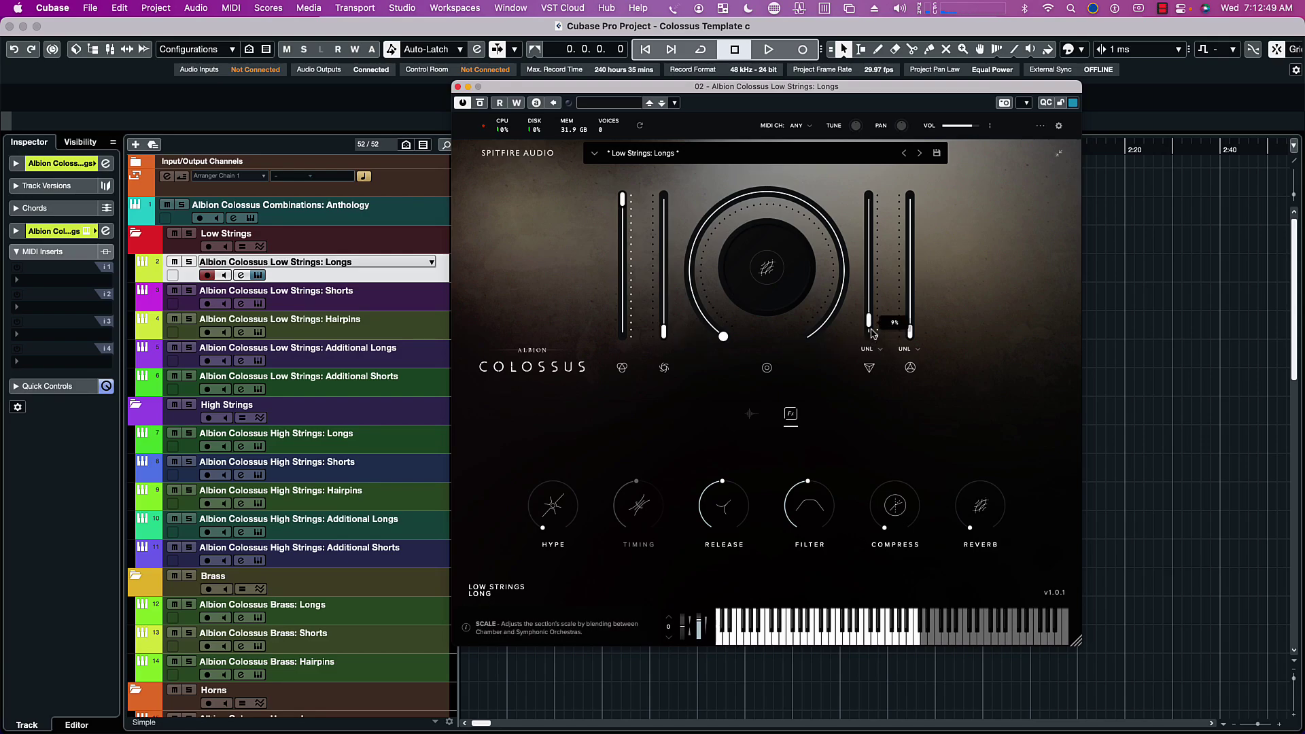
pyautogui.moveTo(911, 338)
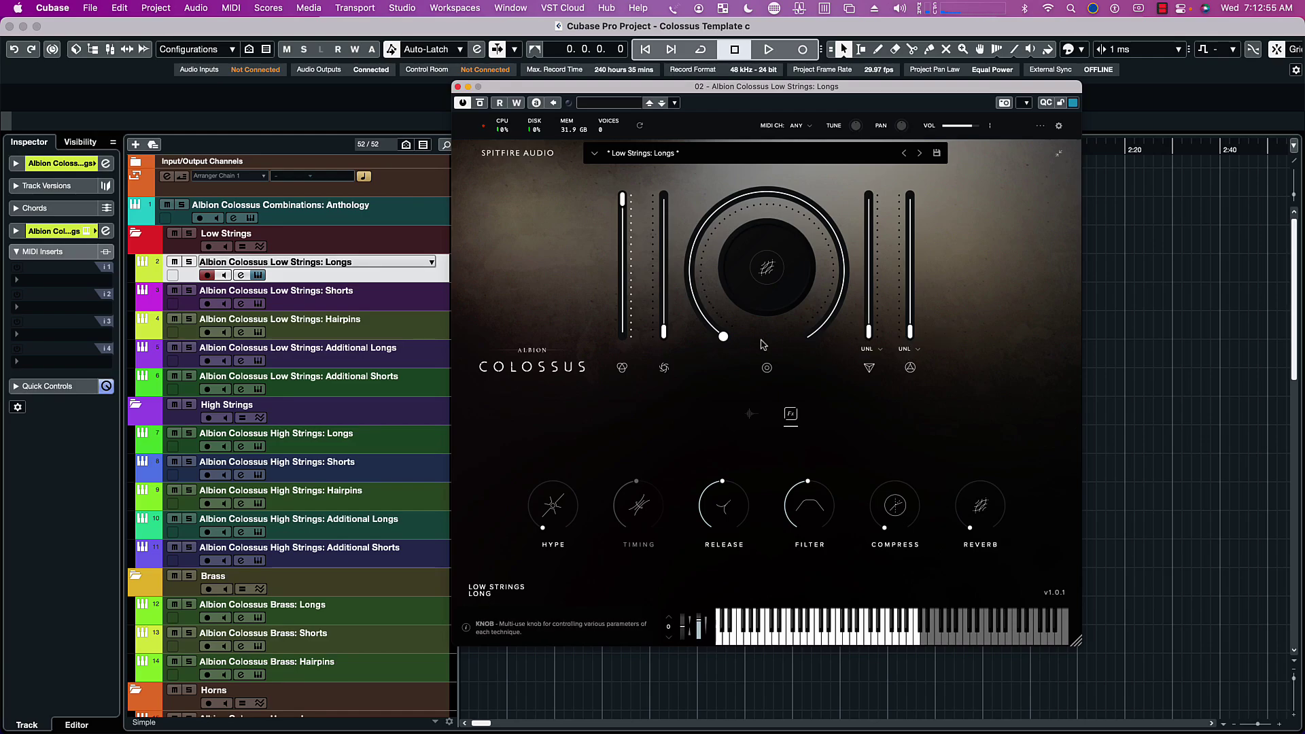
pyautogui.moveTo(722, 338)
pyautogui.moveTo(736, 222)
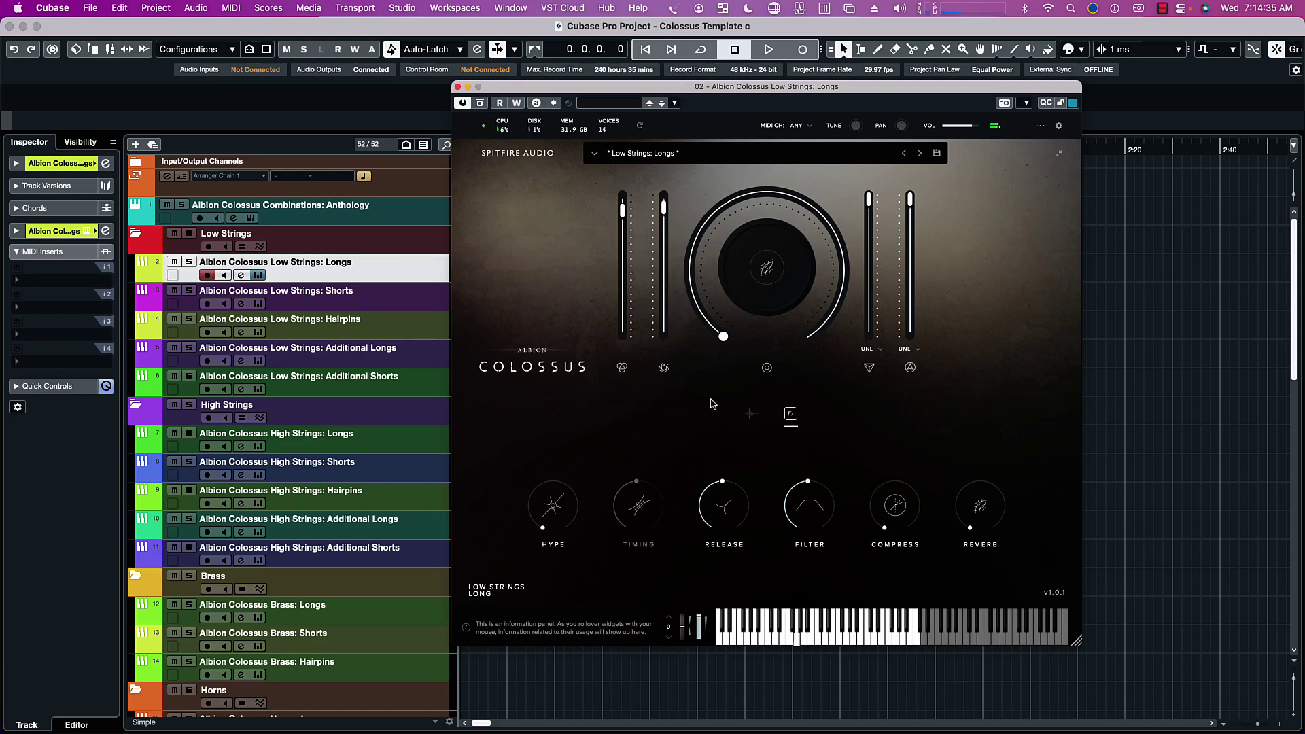
# Step: Return to the technique view, choose the Legato technique and raise the large knob to add some reverb
pyautogui.click(750, 414)
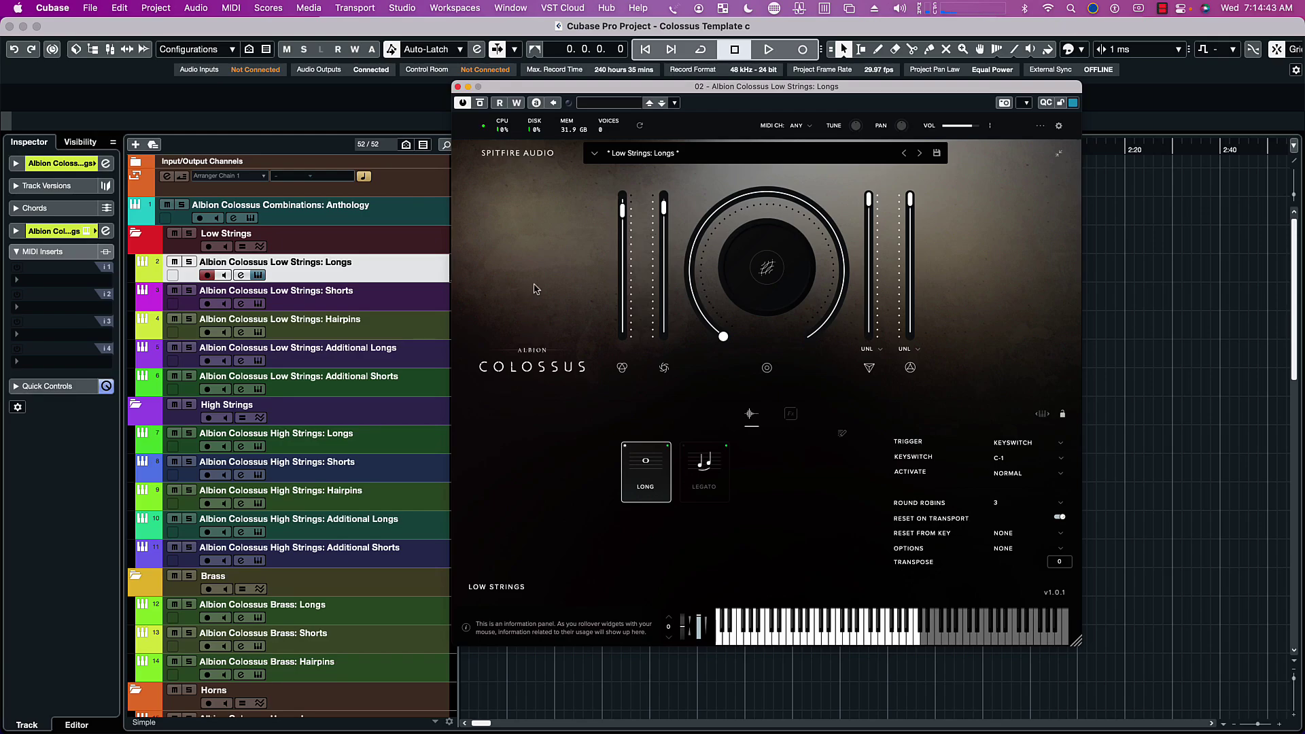
pyautogui.click(712, 471)
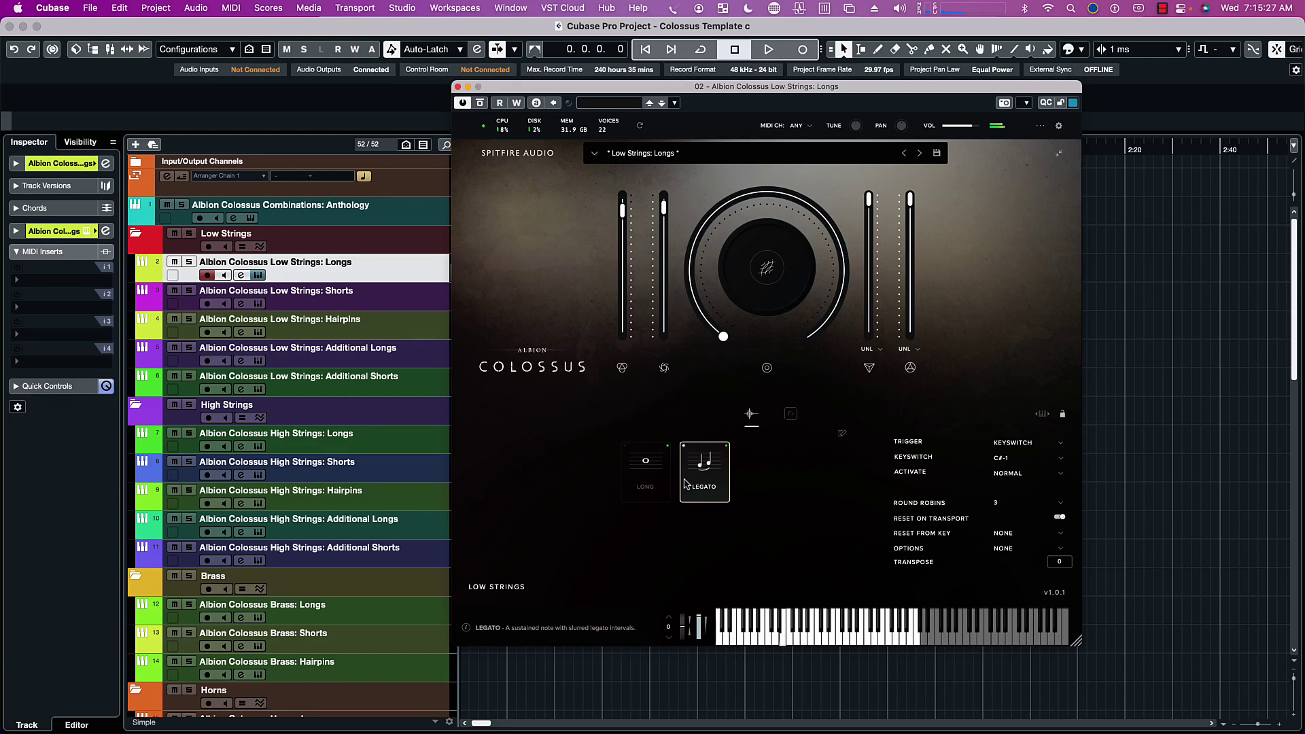
pyautogui.moveTo(719, 340)
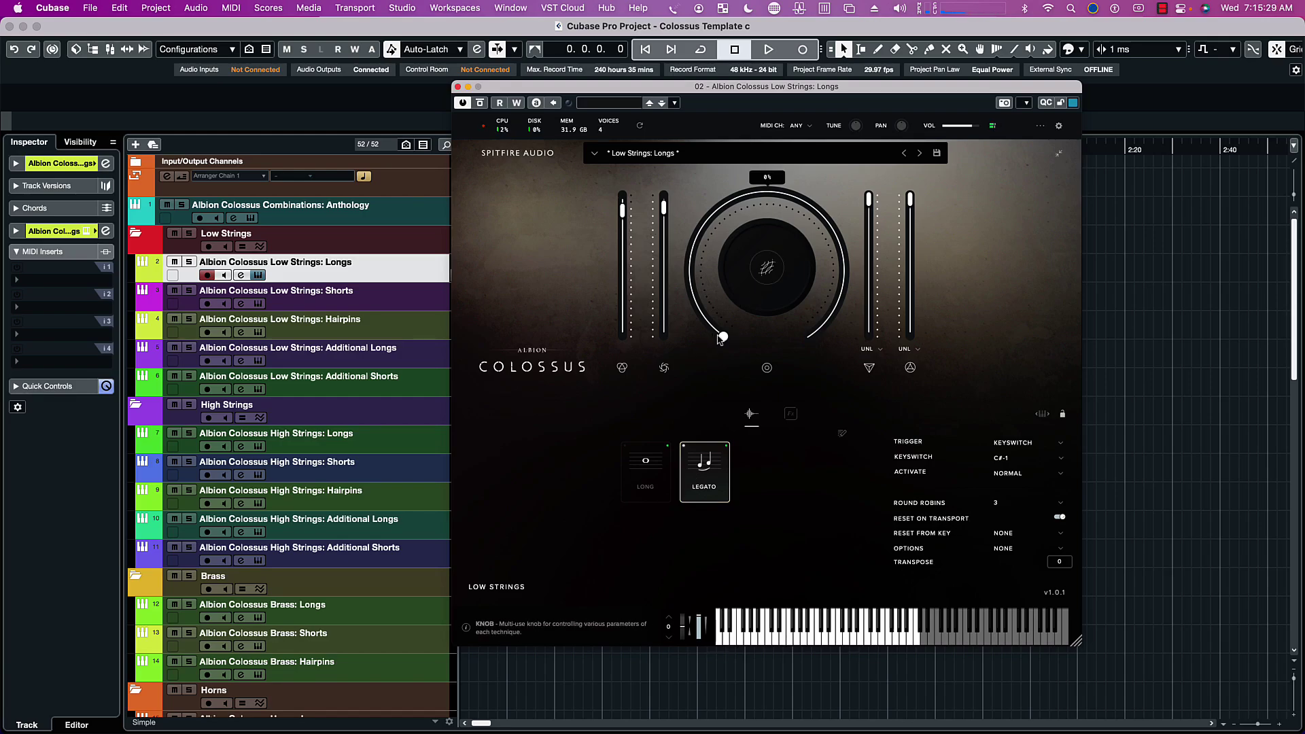
pyautogui.moveTo(719, 339); pyautogui.dragTo(728, 272)
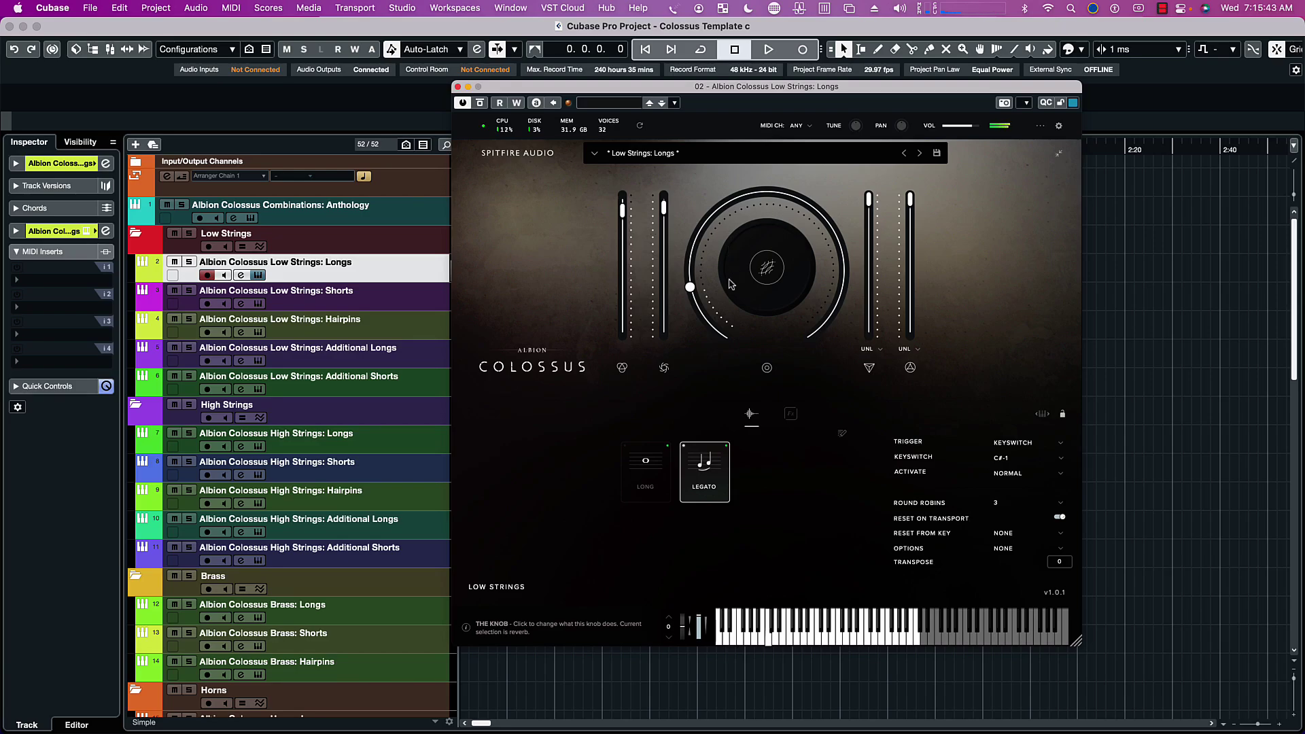
# Step: Turn the reverb knob down to its minimum and lower the Scale slider to 0% for the Legato technique
pyautogui.moveTo(690, 288); pyautogui.dragTo(697, 306)
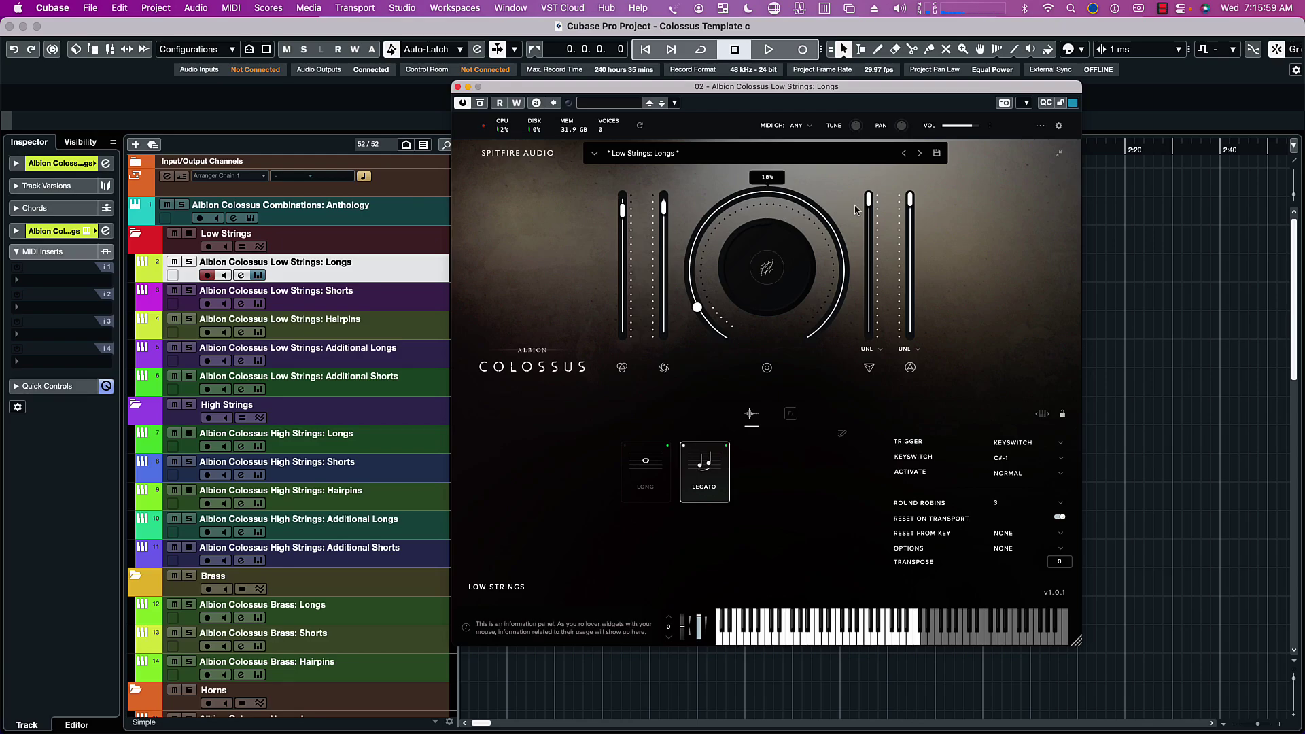
pyautogui.moveTo(869, 201)
pyautogui.moveTo(869, 202); pyautogui.dragTo(869, 333)
pyautogui.moveTo(694, 314); pyautogui.dragTo(710, 337)
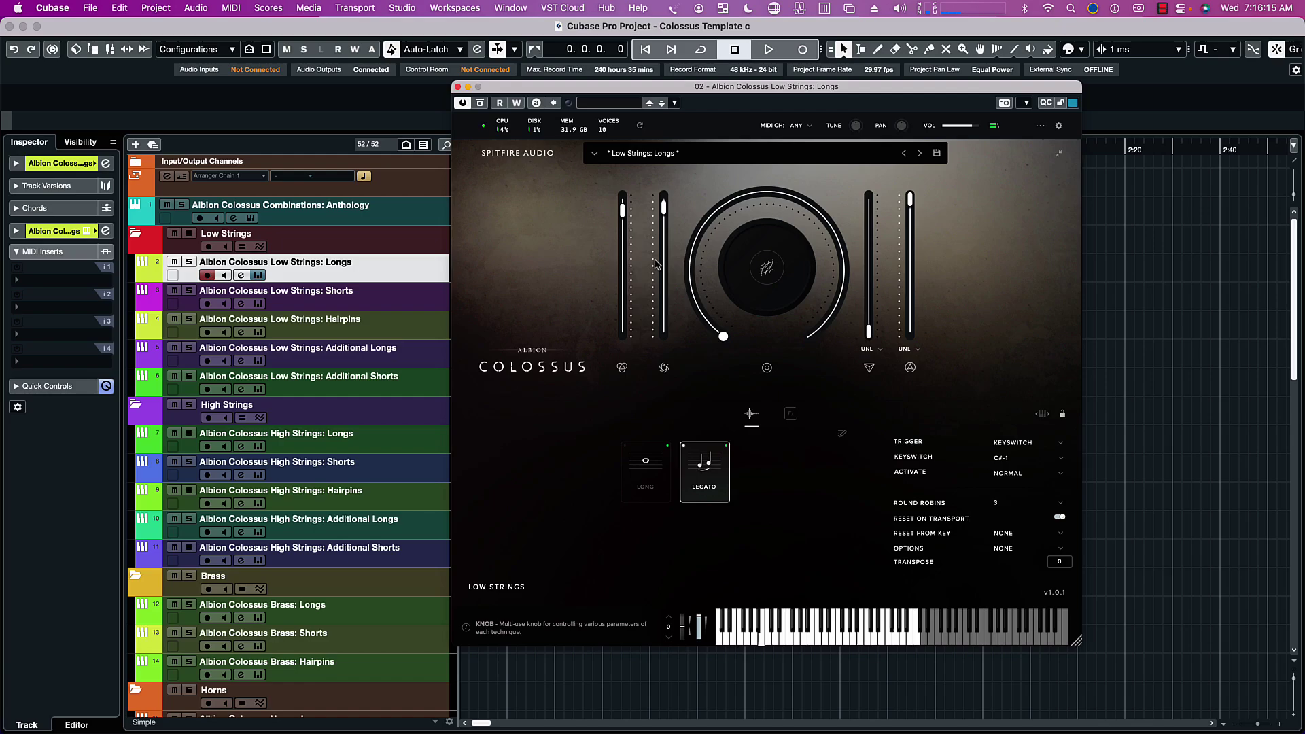
# Step: Close the Longs instrument and open the Albion Colossus Low Strings: Shorts instrument, moving its window clear of the track names
pyautogui.click(458, 86)
pyautogui.click(392, 296)
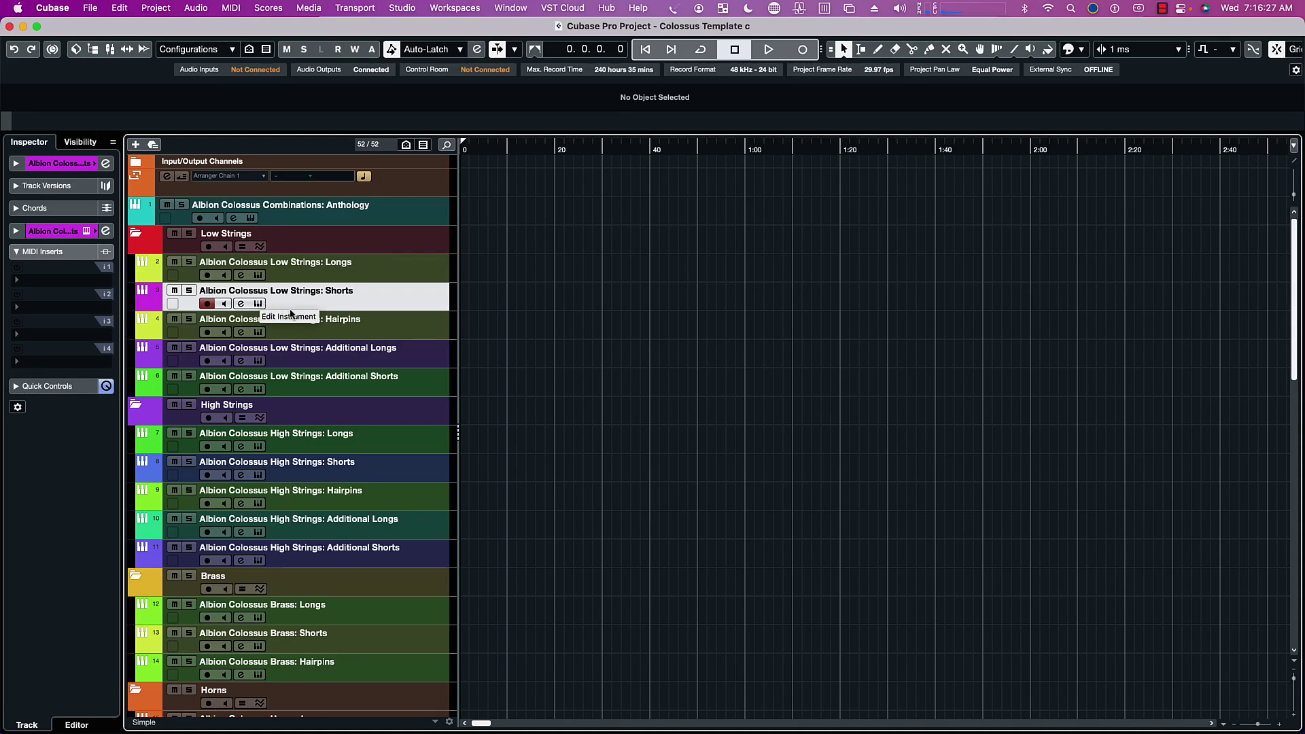
pyautogui.click(259, 304)
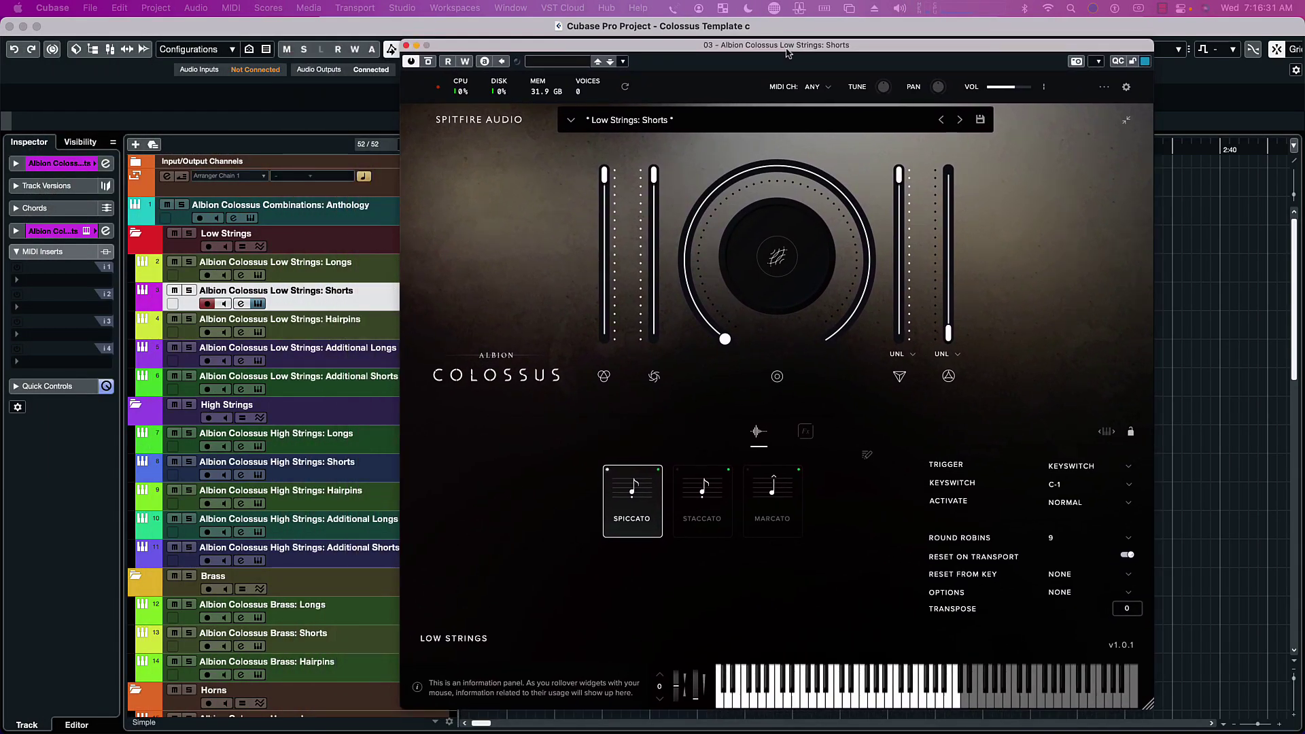
pyautogui.moveTo(645, 60); pyautogui.dragTo(690, 50)
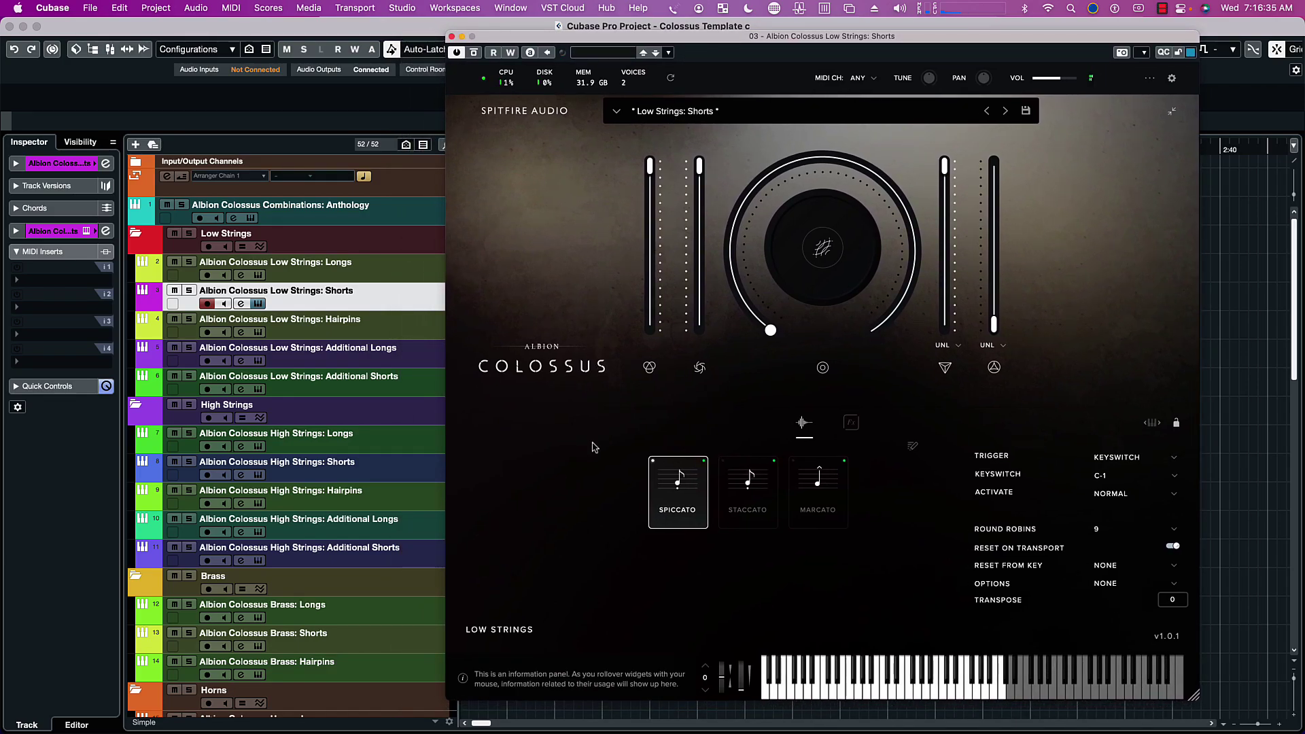
# Step: Lower the Scale slider to its minimum, and take the Dynamics slider to its minimum and back up to 100%
pyautogui.moveTo(944, 165); pyautogui.dragTo(950, 354)
pyautogui.moveTo(699, 166); pyautogui.dragTo(699, 326)
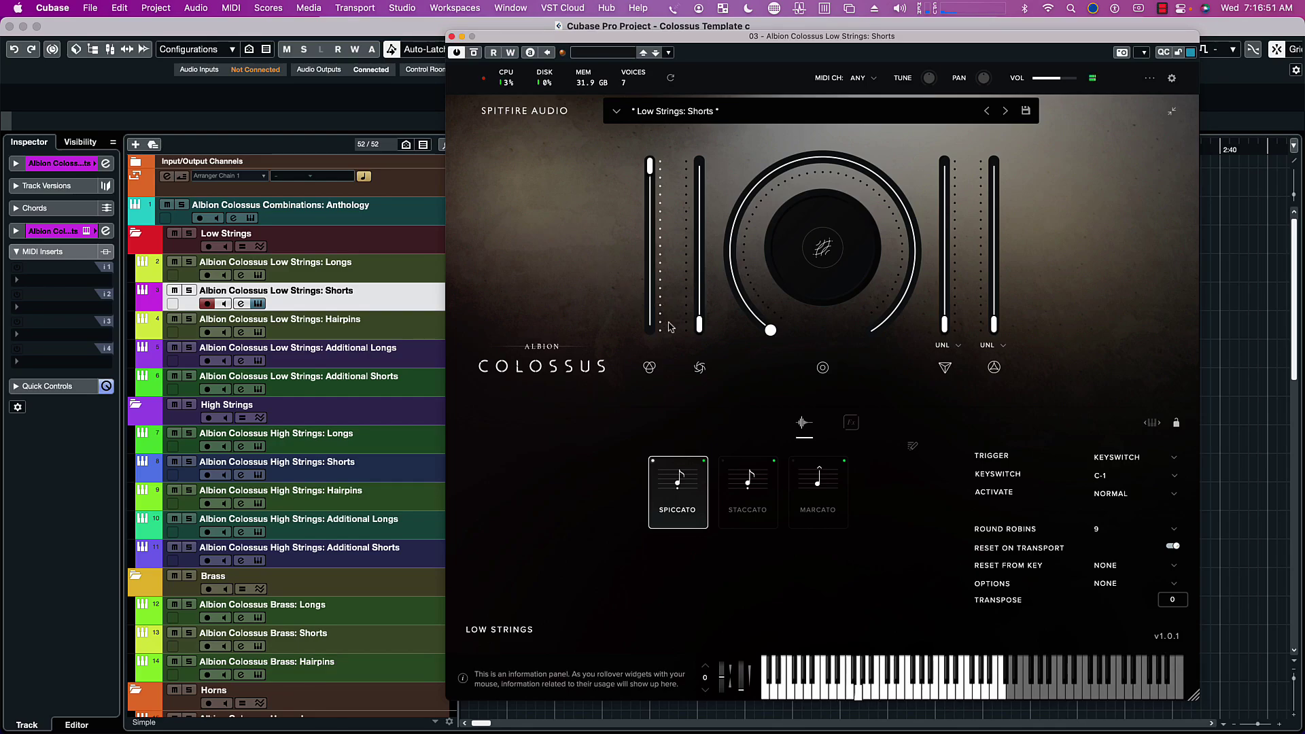
pyautogui.moveTo(696, 329); pyautogui.dragTo(702, 159)
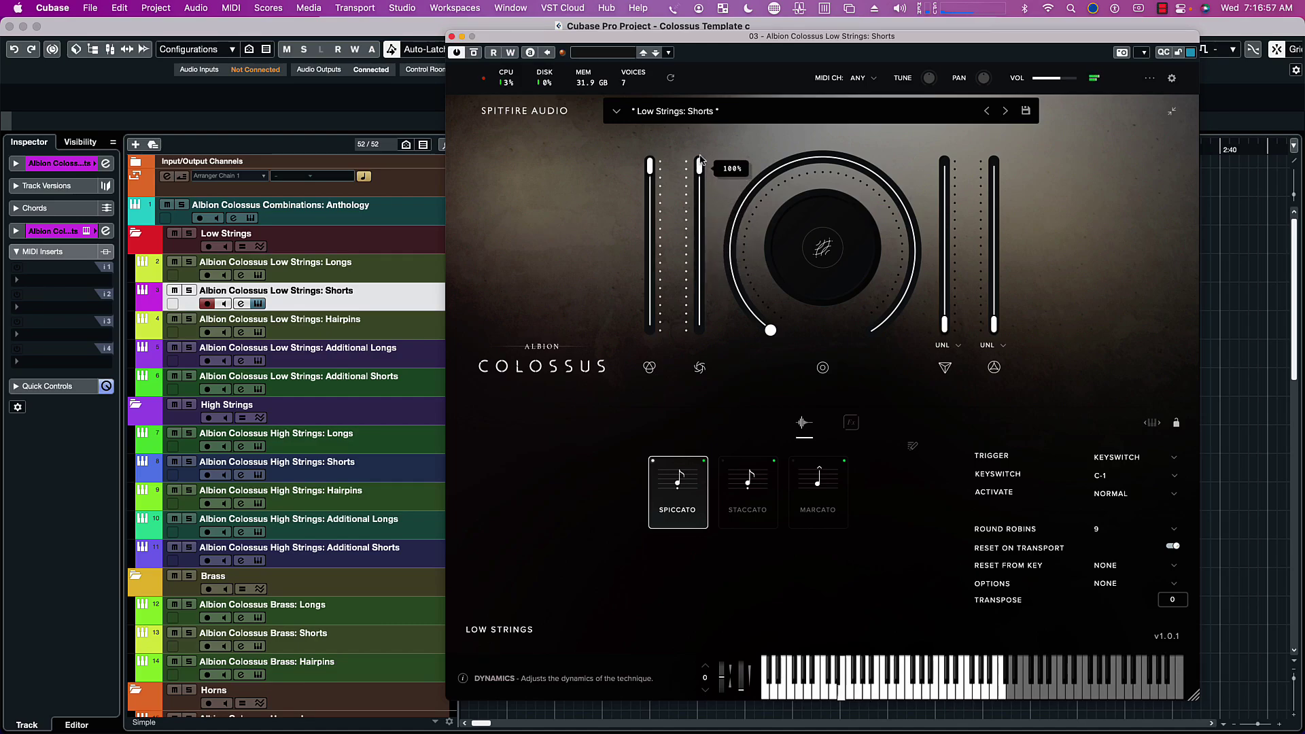
# Step: Raise the Spiccato technique's Scale slider to about halfway and its Depth slider to about 22%
pyautogui.click(943, 325)
pyautogui.scroll(3, 943, 325)
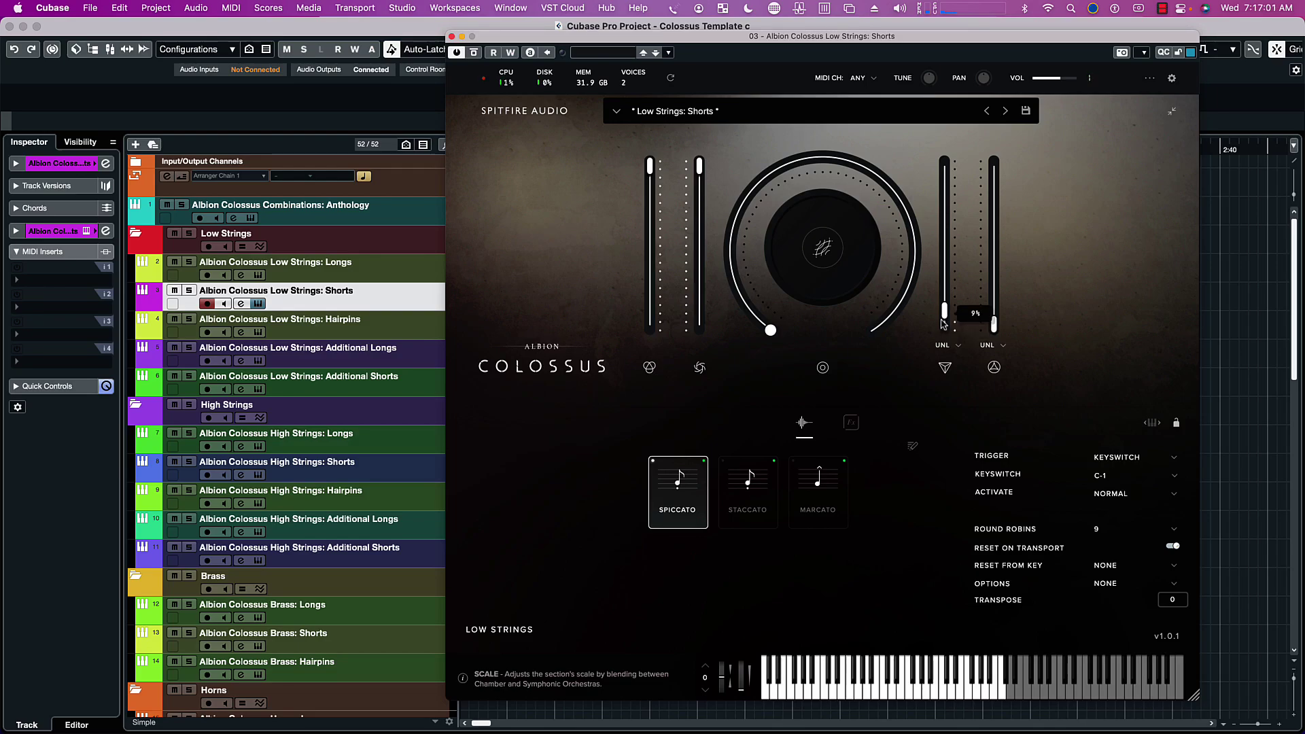
pyautogui.moveTo(942, 319); pyautogui.dragTo(946, 238)
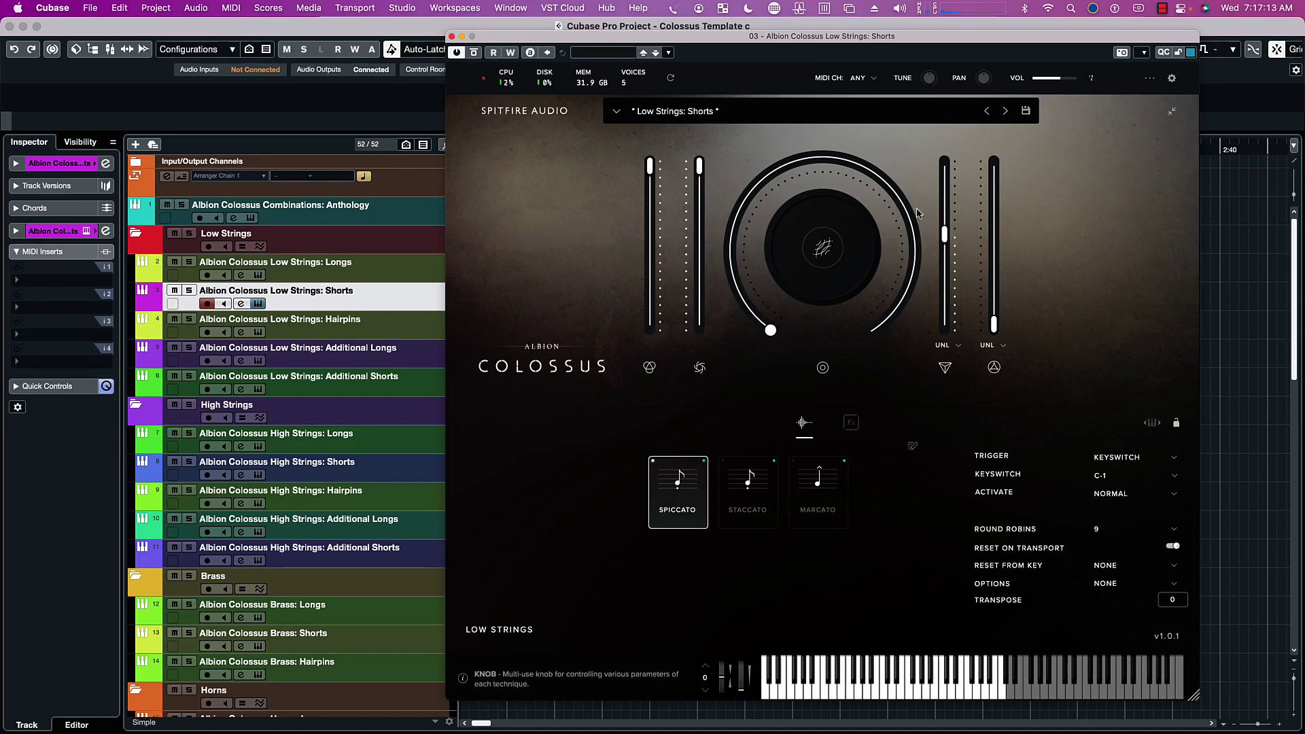
pyautogui.click(946, 235)
pyautogui.moveTo(946, 235); pyautogui.dragTo(946, 240)
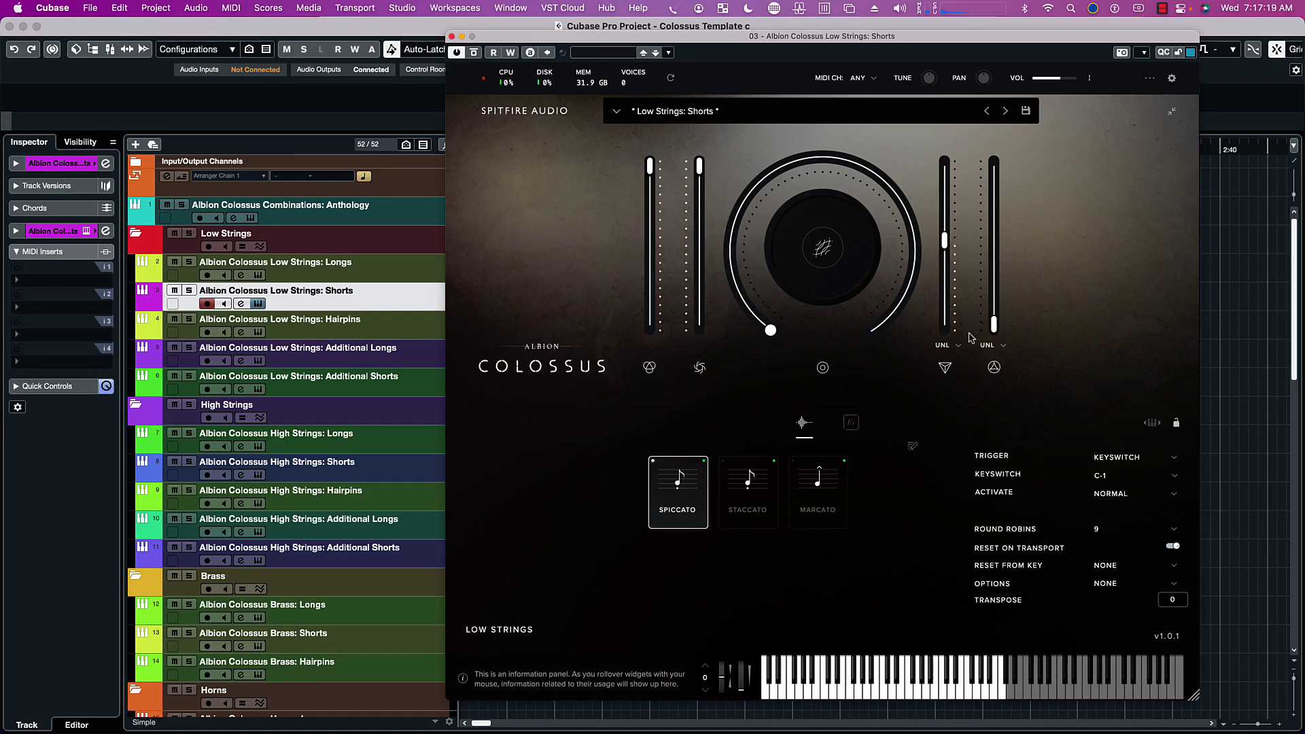
pyautogui.moveTo(993, 326)
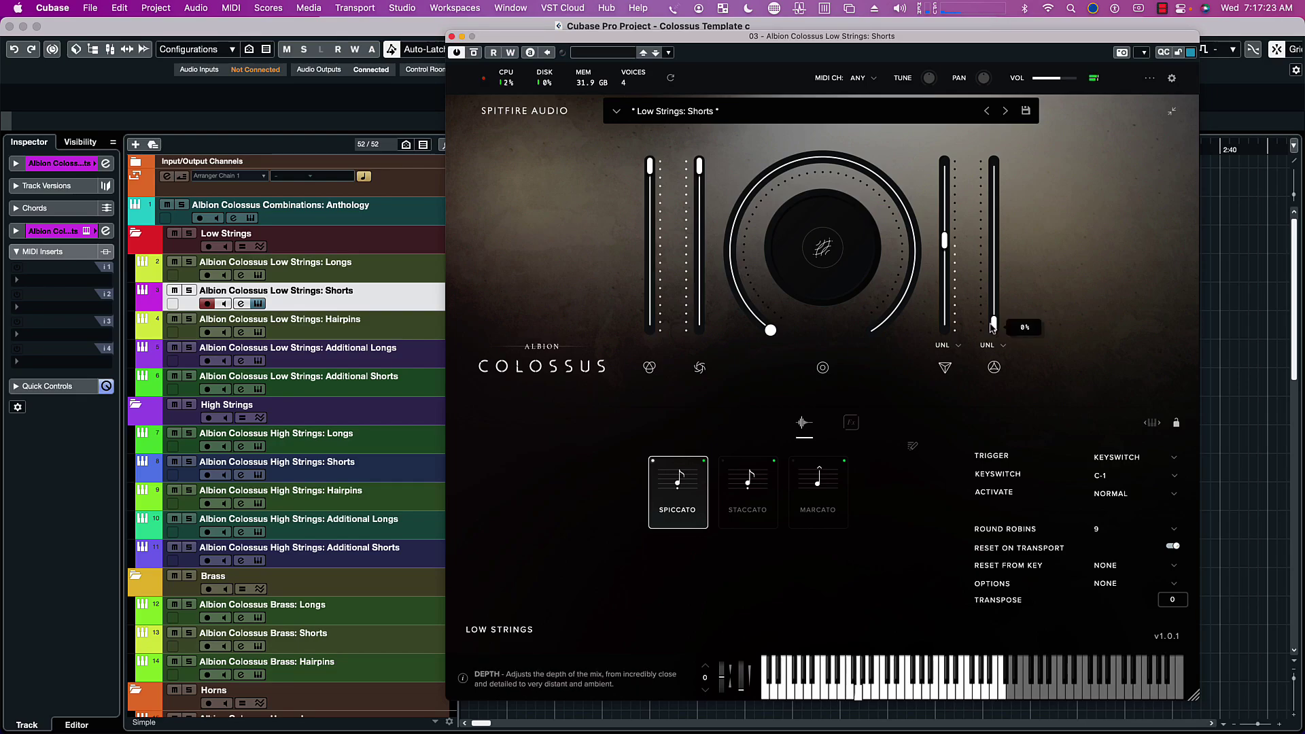
pyautogui.moveTo(994, 324)
pyautogui.mouseDown()
pyautogui.moveTo(990, 272)
pyautogui.moveTo(990, 301)
pyautogui.mouseUp()
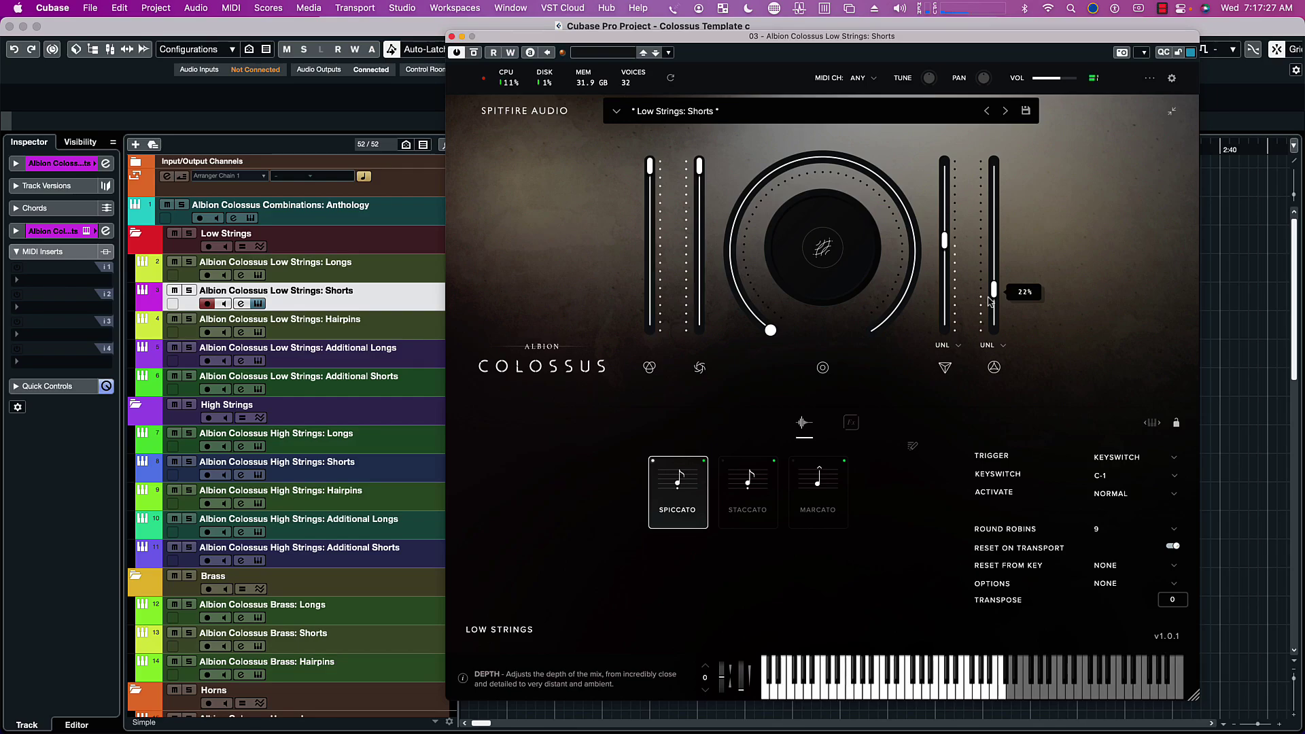
# Step: Try the Staccato technique, switch to Marcato and lower the Dynamics slider to about halfway
pyautogui.click(762, 501)
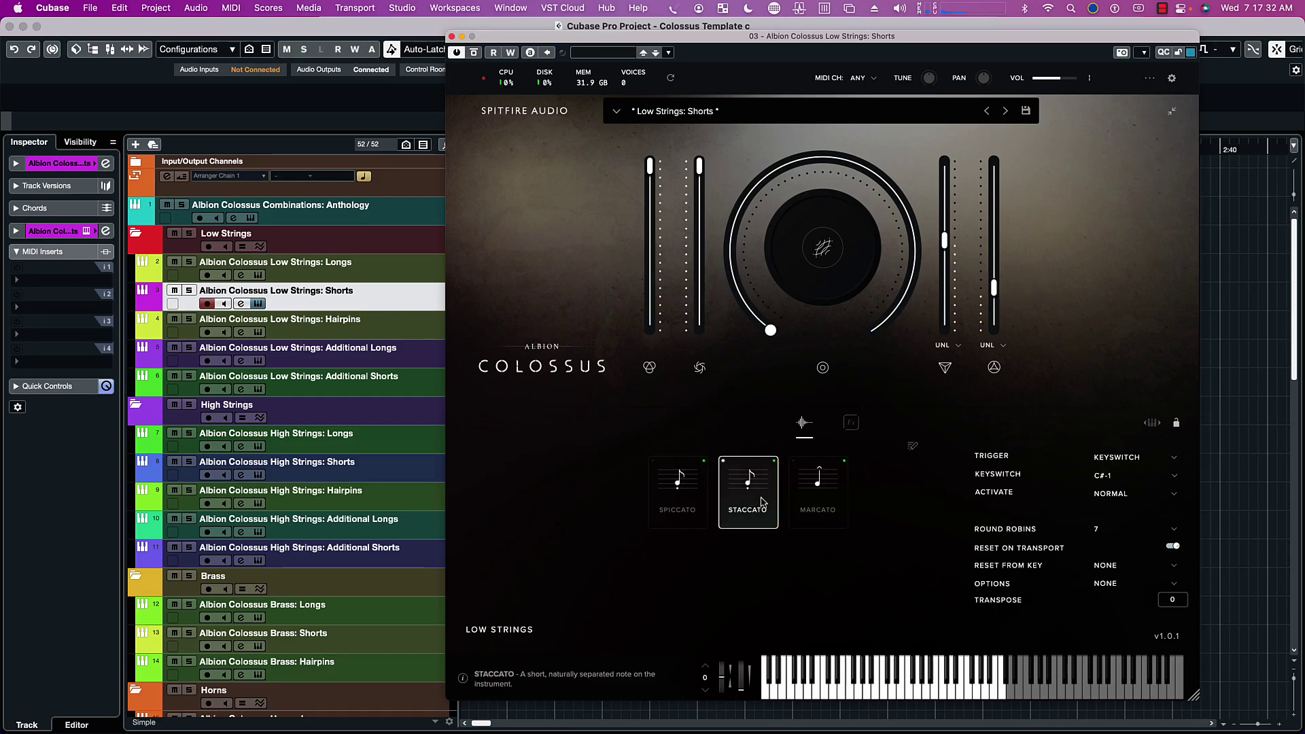
pyautogui.click(828, 489)
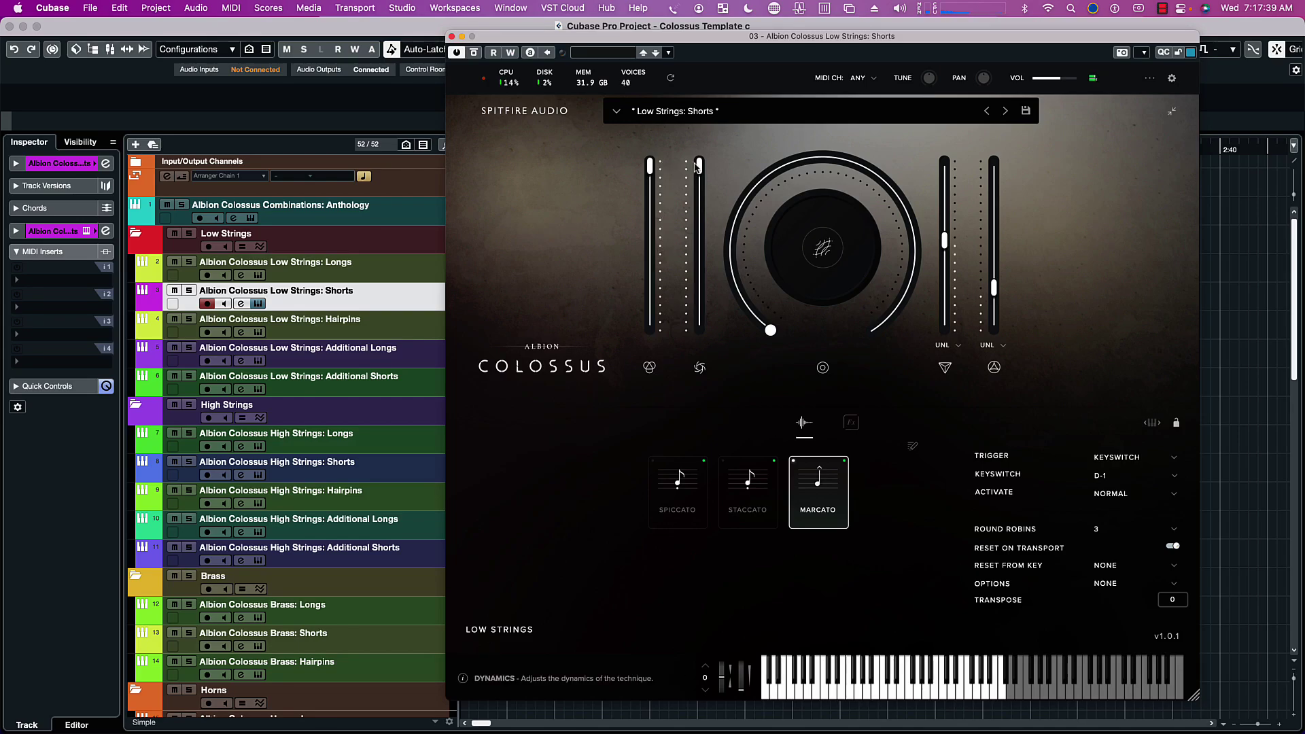
pyautogui.moveTo(699, 166); pyautogui.dragTo(713, 264)
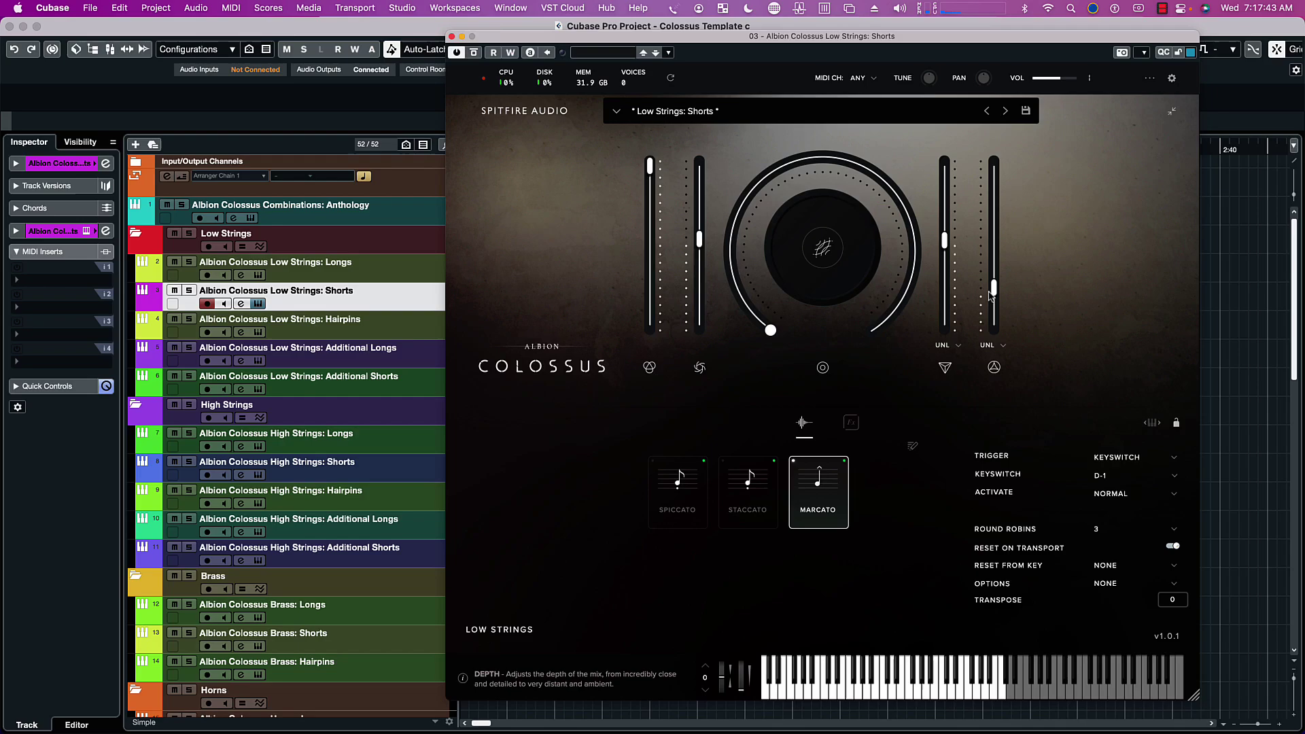
# Step: Raise the Depth slider to about 53% and turn the reverb knob up to roughly a quarter
pyautogui.moveTo(990, 296)
pyautogui.moveTo(989, 293); pyautogui.dragTo(993, 246)
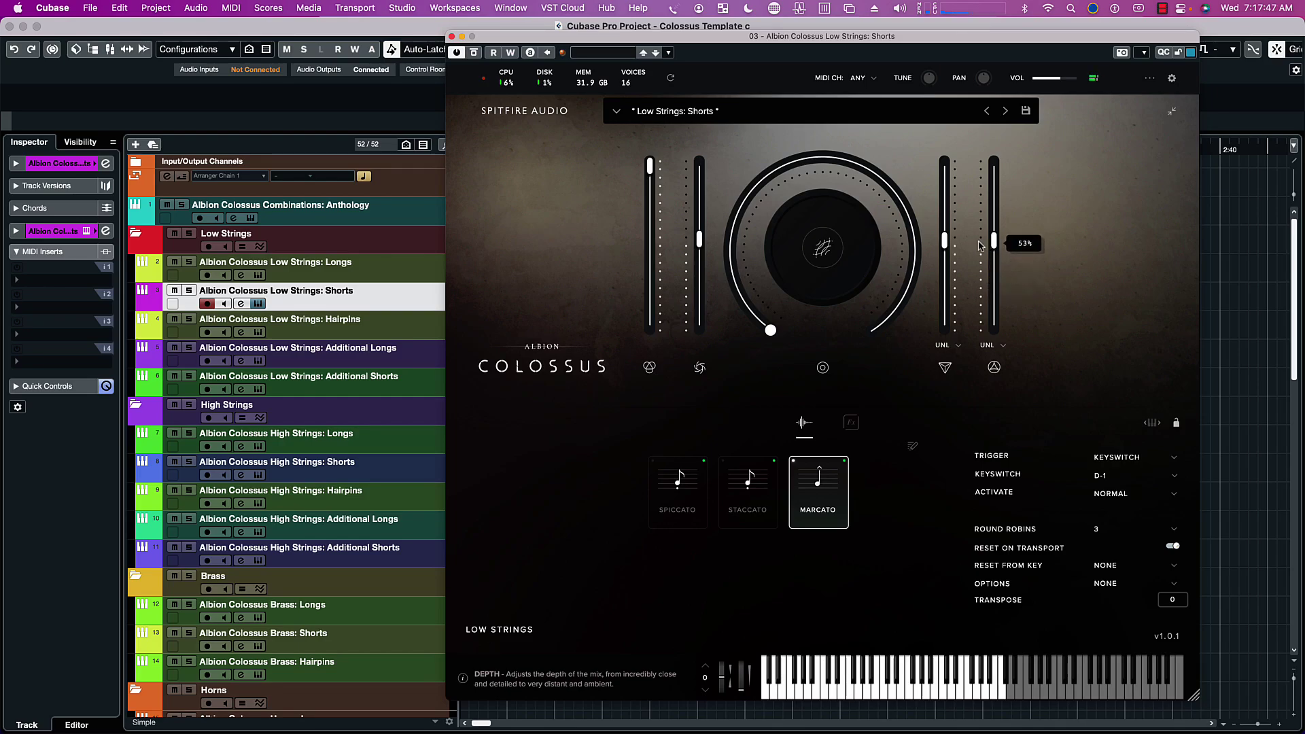
pyautogui.moveTo(942, 242)
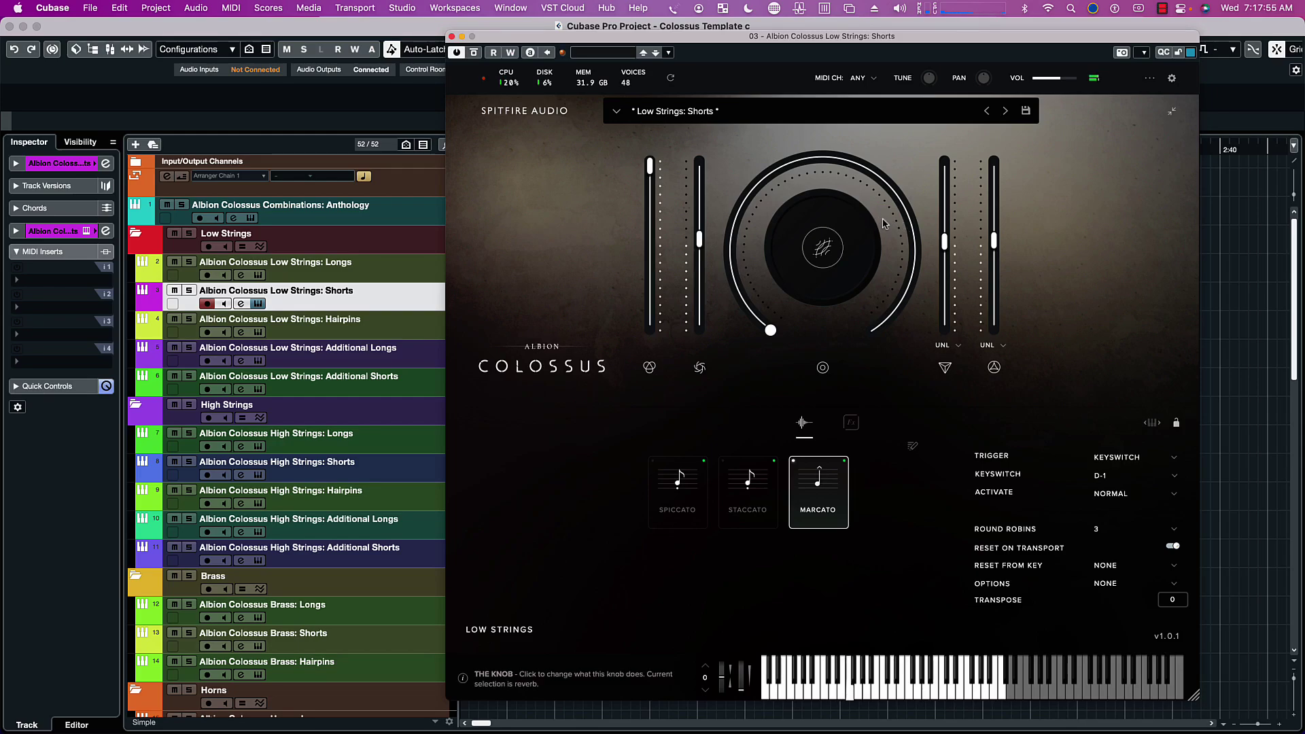
pyautogui.moveTo(778, 329); pyautogui.dragTo(752, 280)
pyautogui.moveTo(848, 178); pyautogui.dragTo(834, 191)
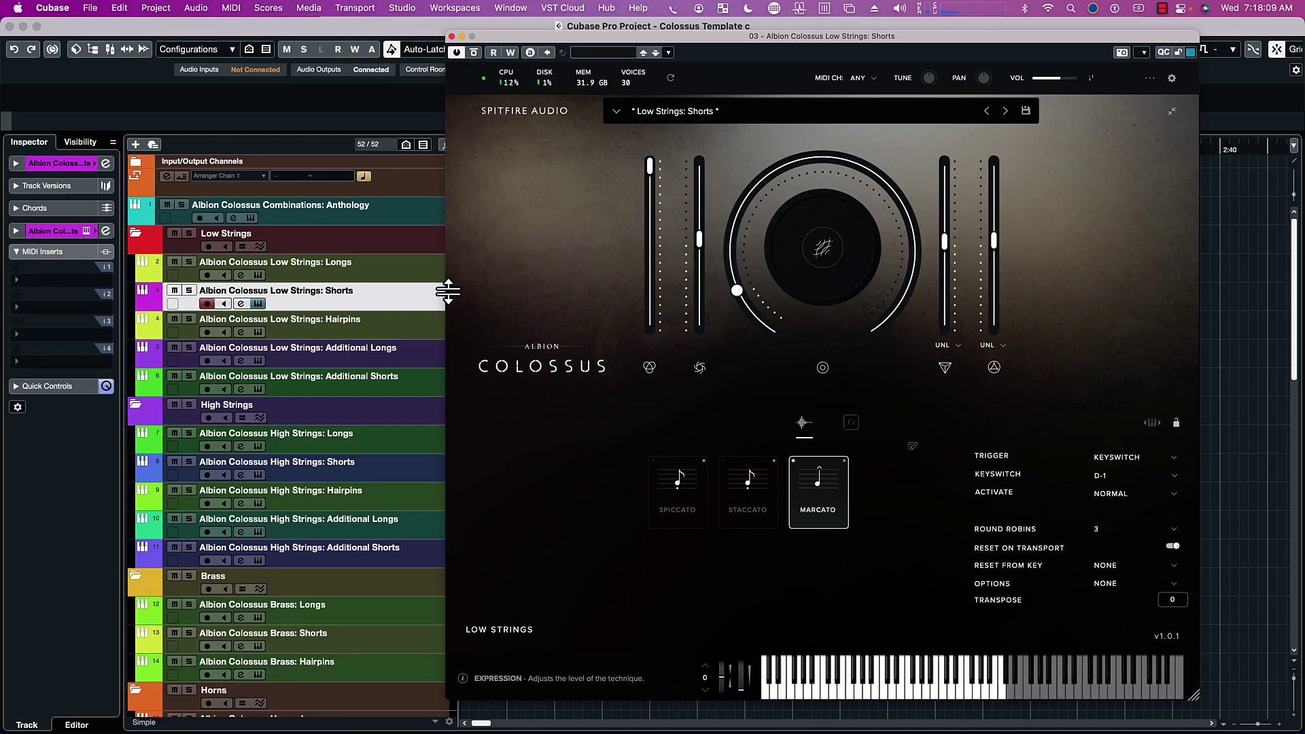
# Step: Close the Shorts instrument and open the Albion Colossus Low Strings: Hairpins instrument
pyautogui.click(452, 37)
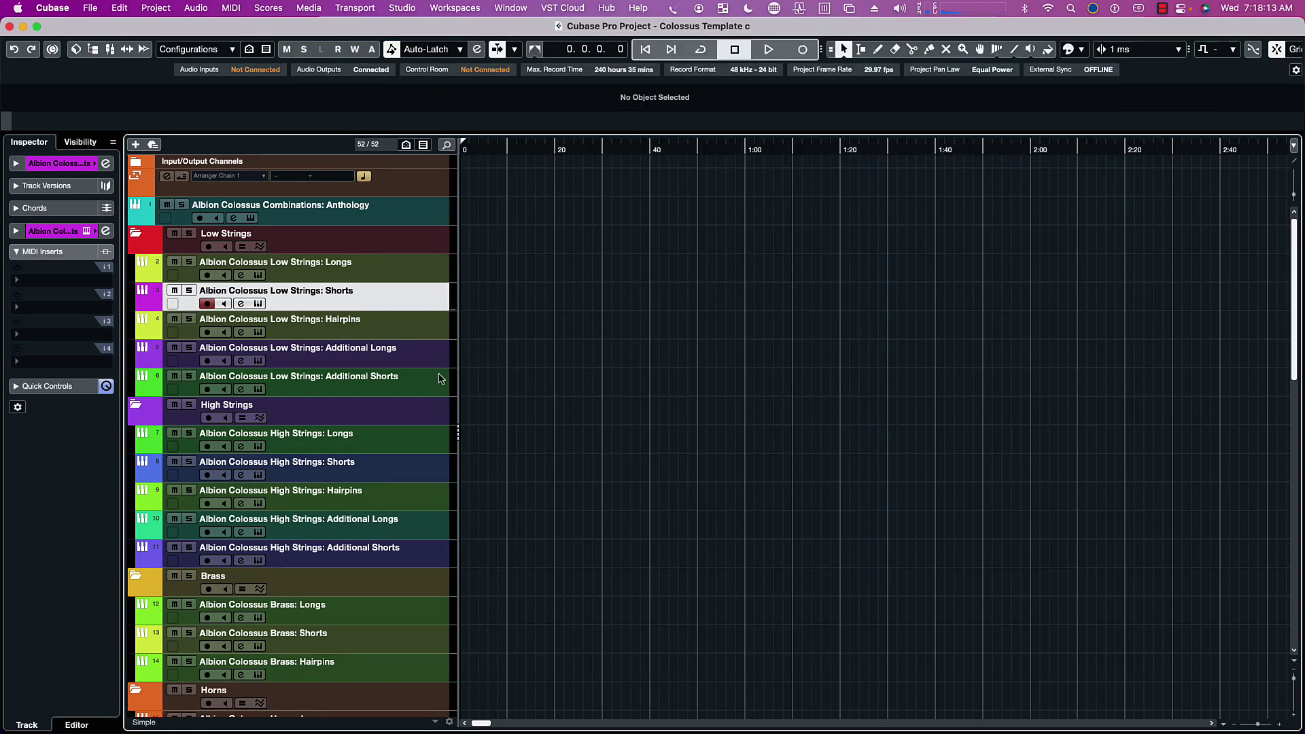
pyautogui.click(417, 331)
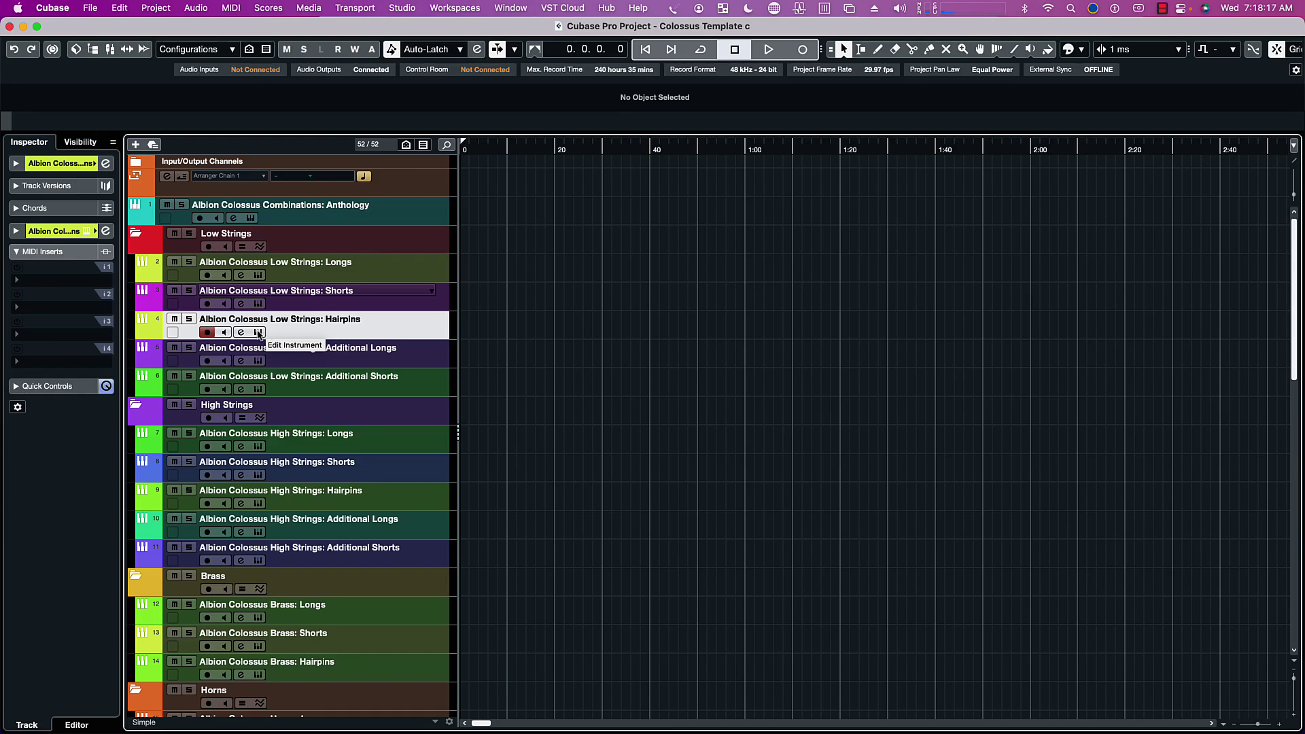
pyautogui.click(259, 332)
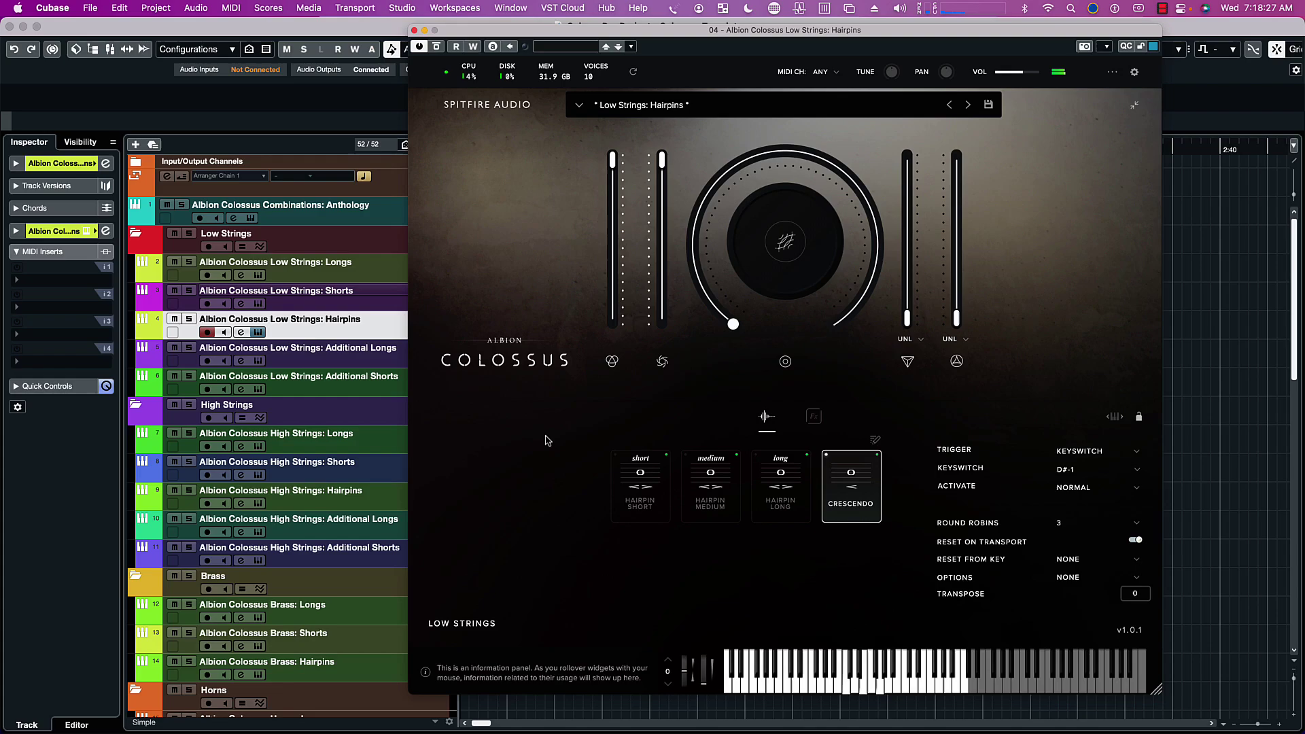
# Step: Go through the Hairpin Short, Medium and Long techniques and raise the Scale slider to its maximum
pyautogui.click(642, 493)
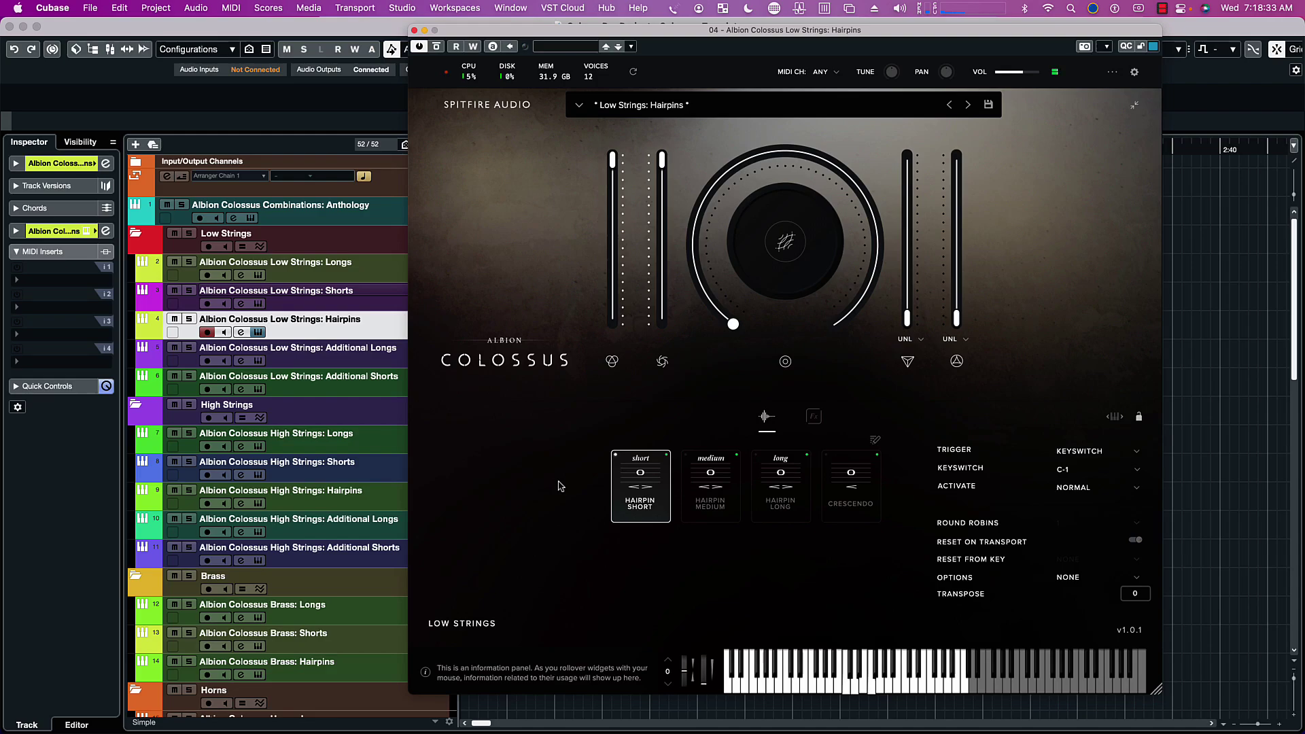
pyautogui.click(700, 480)
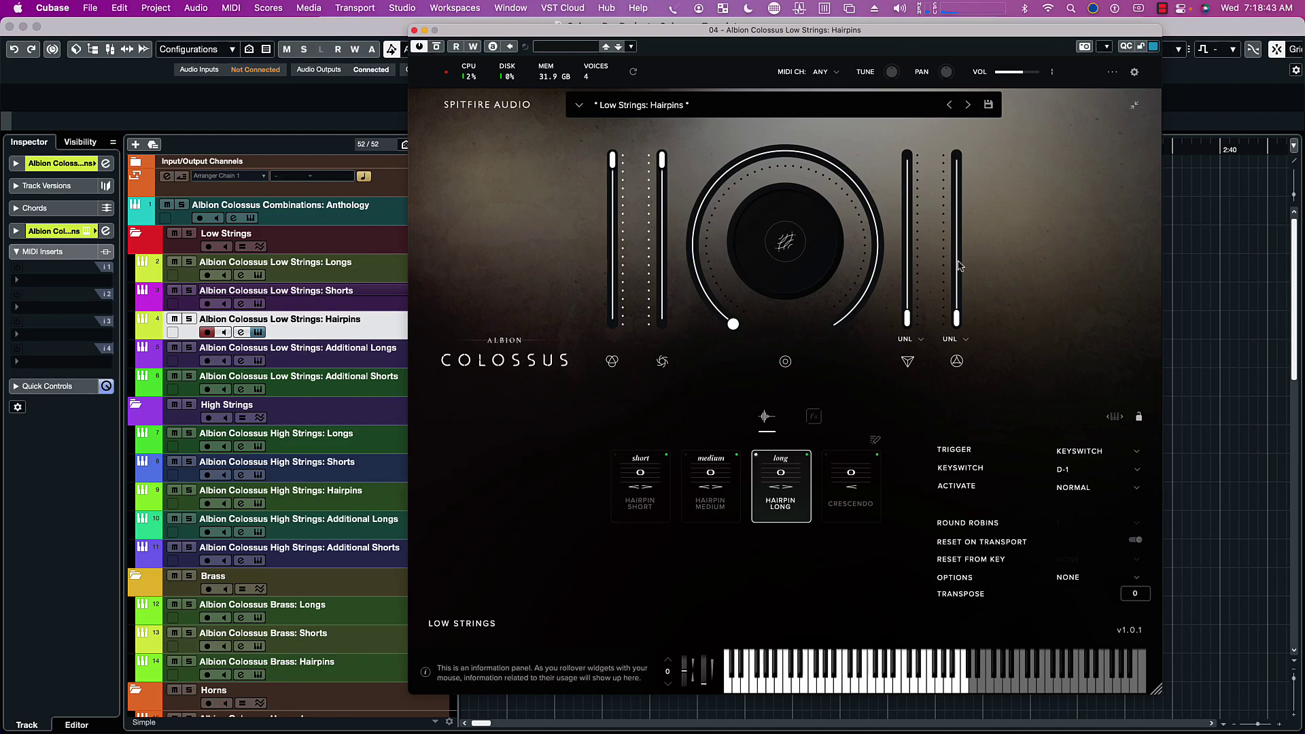
pyautogui.moveTo(912, 319)
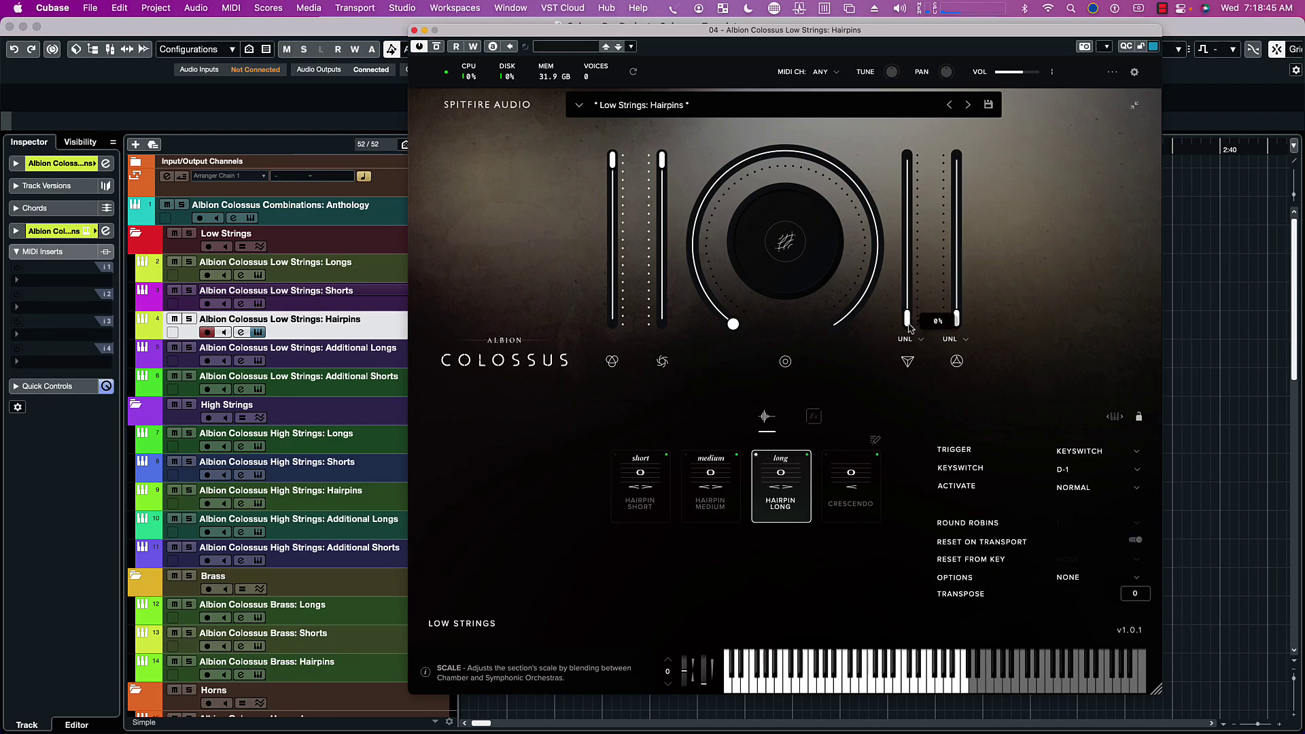
pyautogui.scroll(2, 908, 328)
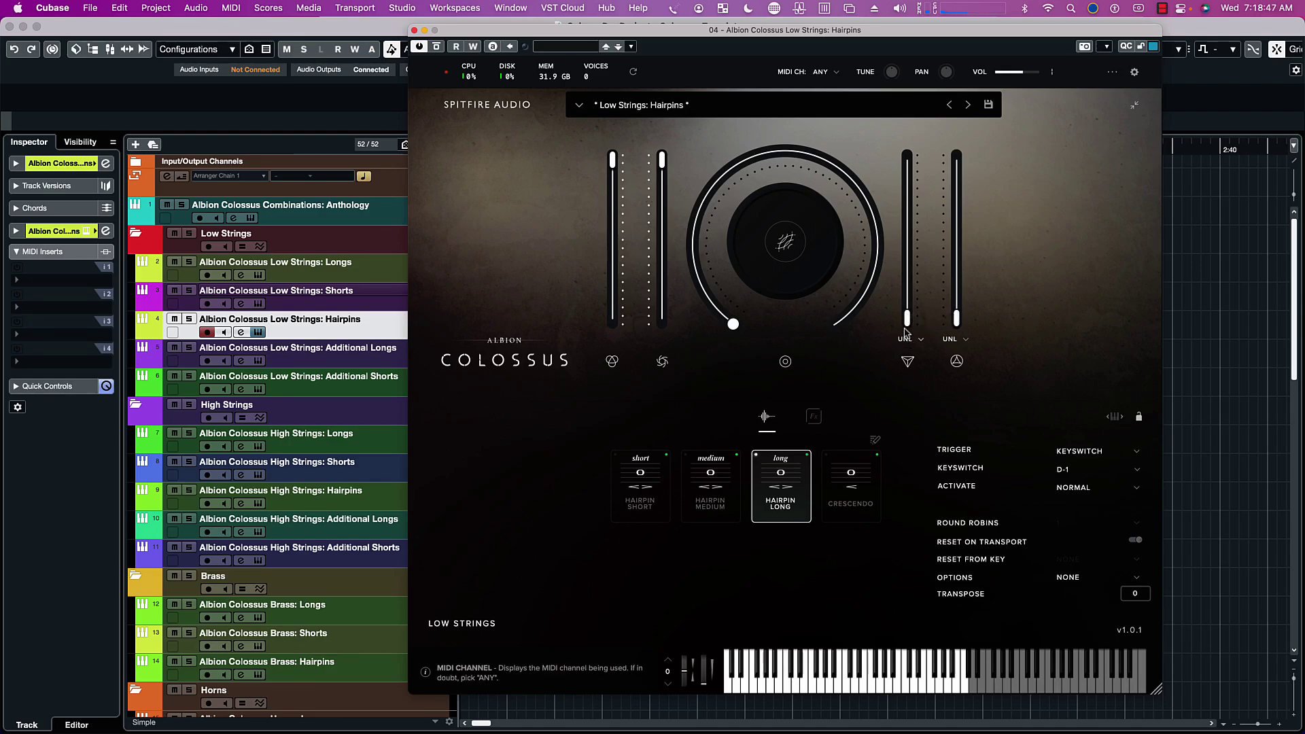
pyautogui.moveTo(904, 325); pyautogui.dragTo(903, 167)
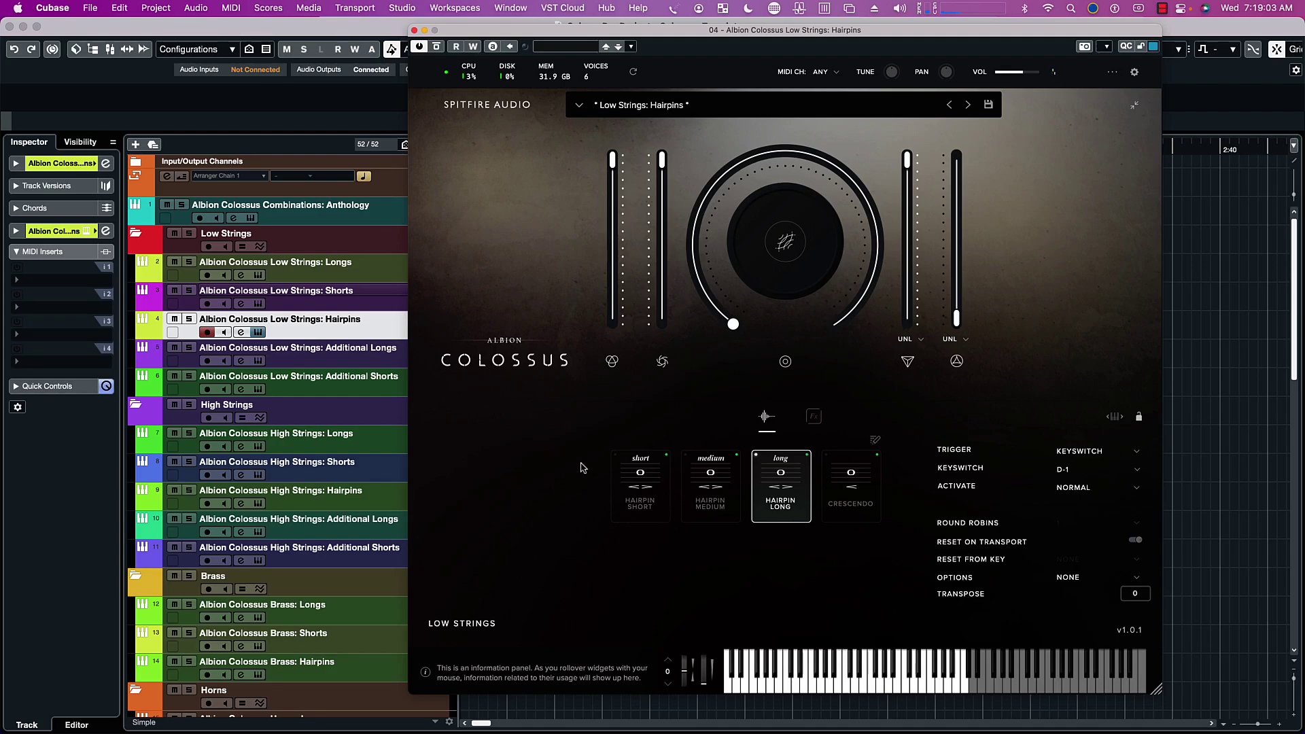
# Step: Audition the Hairpin Medium and Hairpin Short techniques at full Scale, finishing on Crescendo
pyautogui.click(703, 478)
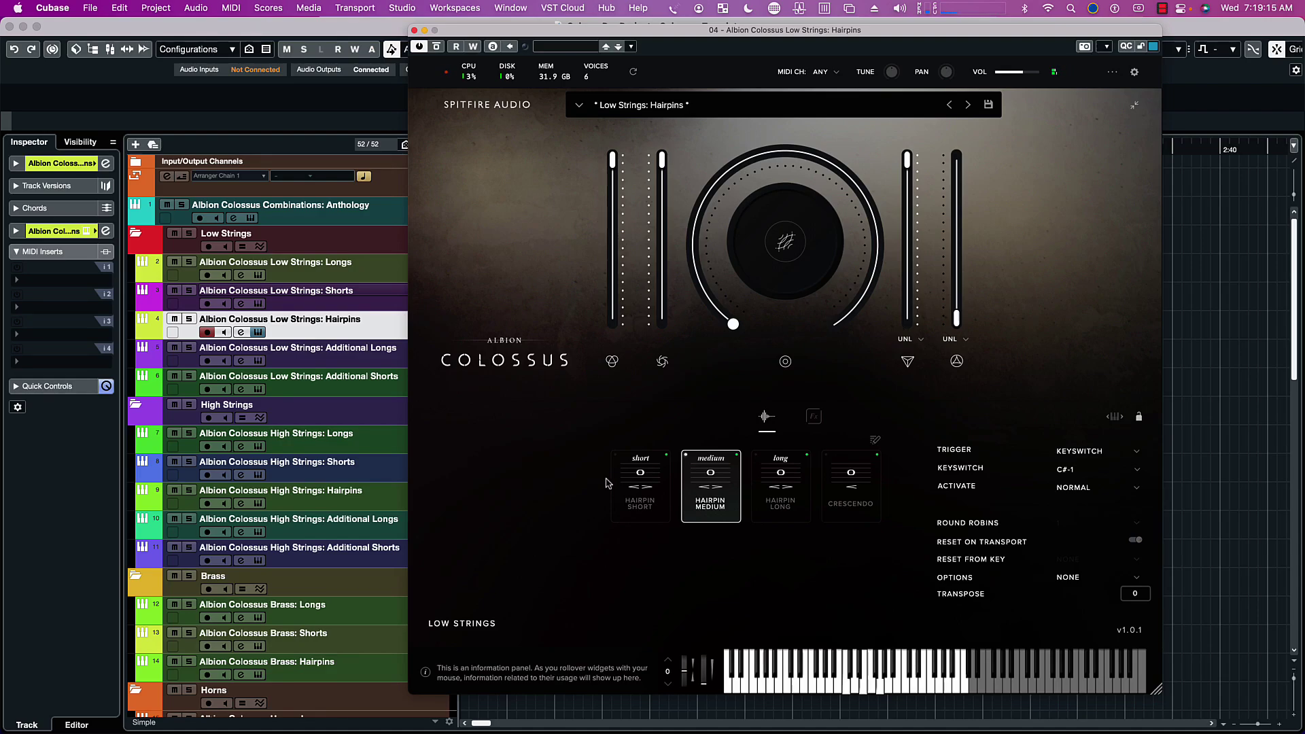
pyautogui.click(642, 478)
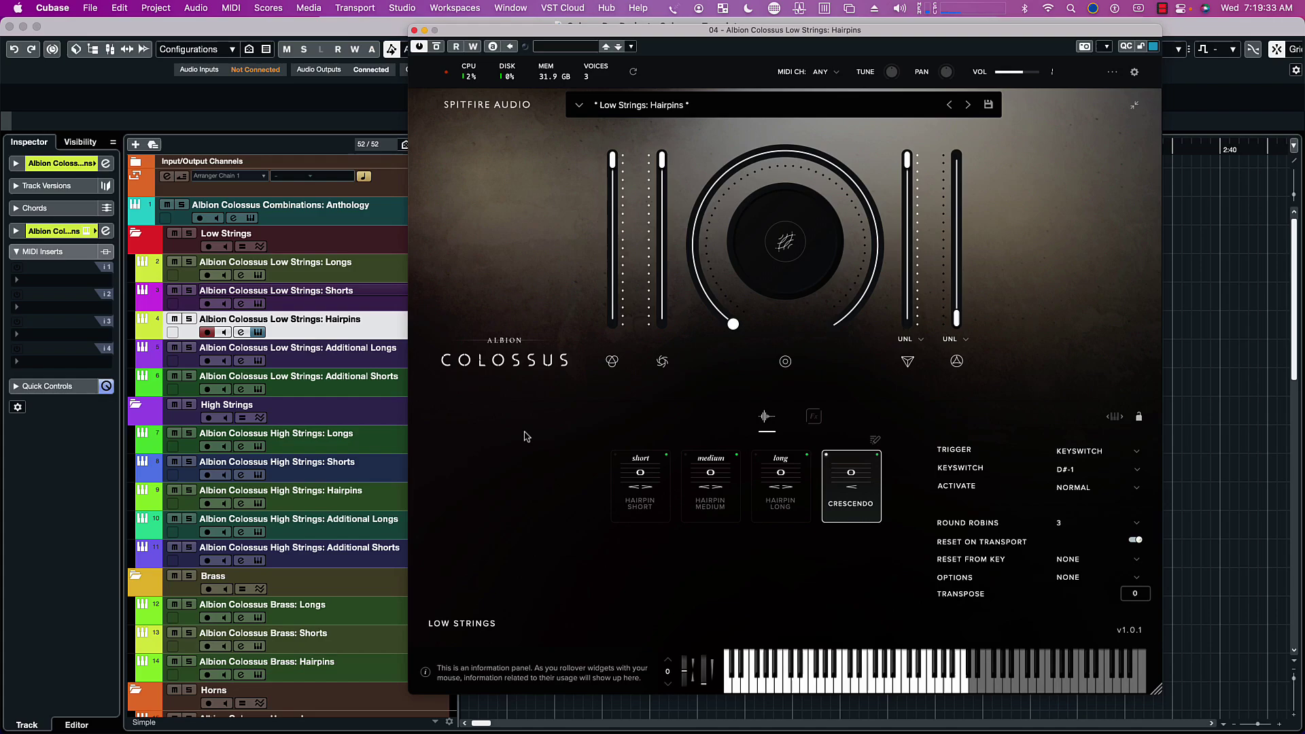
# Step: Close the Hairpins instrument and open the Albion Colossus Low Strings: Additional Longs instrument
pyautogui.click(414, 31)
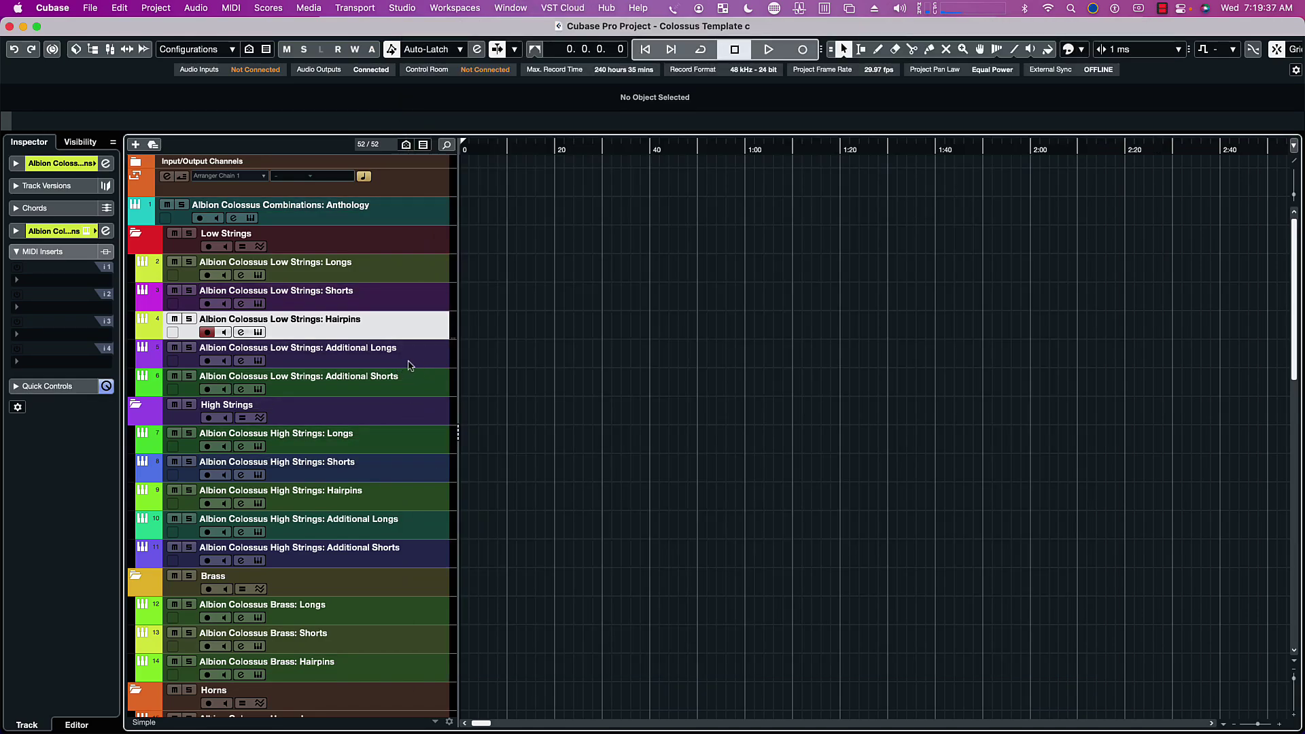
pyautogui.click(411, 367)
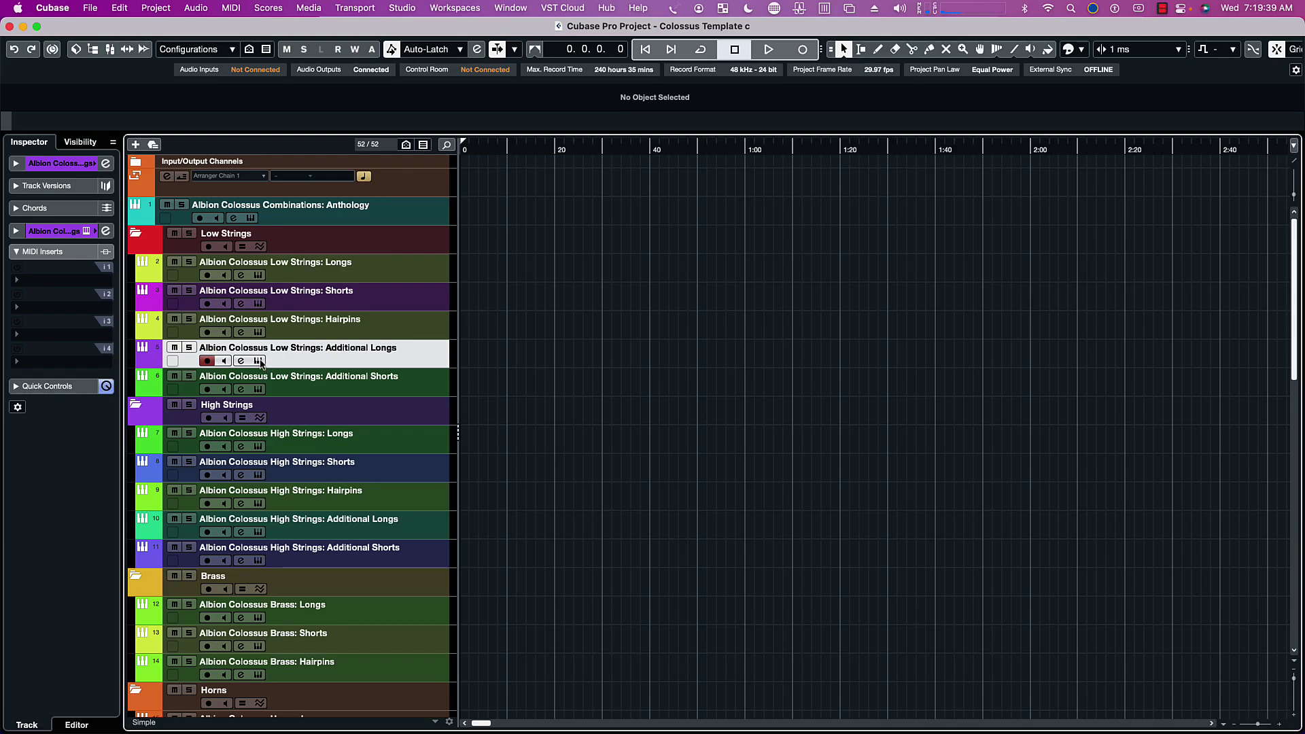
pyautogui.click(259, 361)
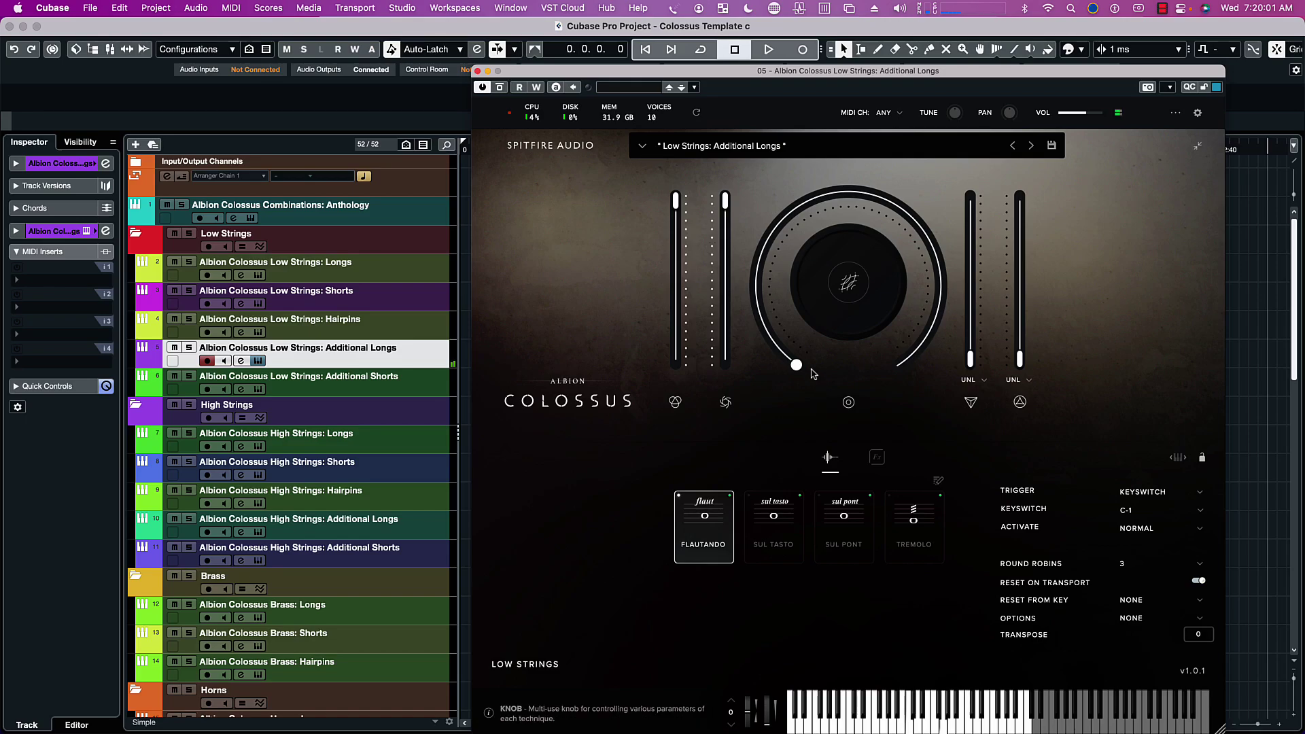
# Step: Raise both the Scale and Depth sliders to their maximum for the Flautando technique
pyautogui.moveTo(802, 371)
pyautogui.moveTo(971, 359); pyautogui.dragTo(996, 183)
pyautogui.moveTo(921, 221)
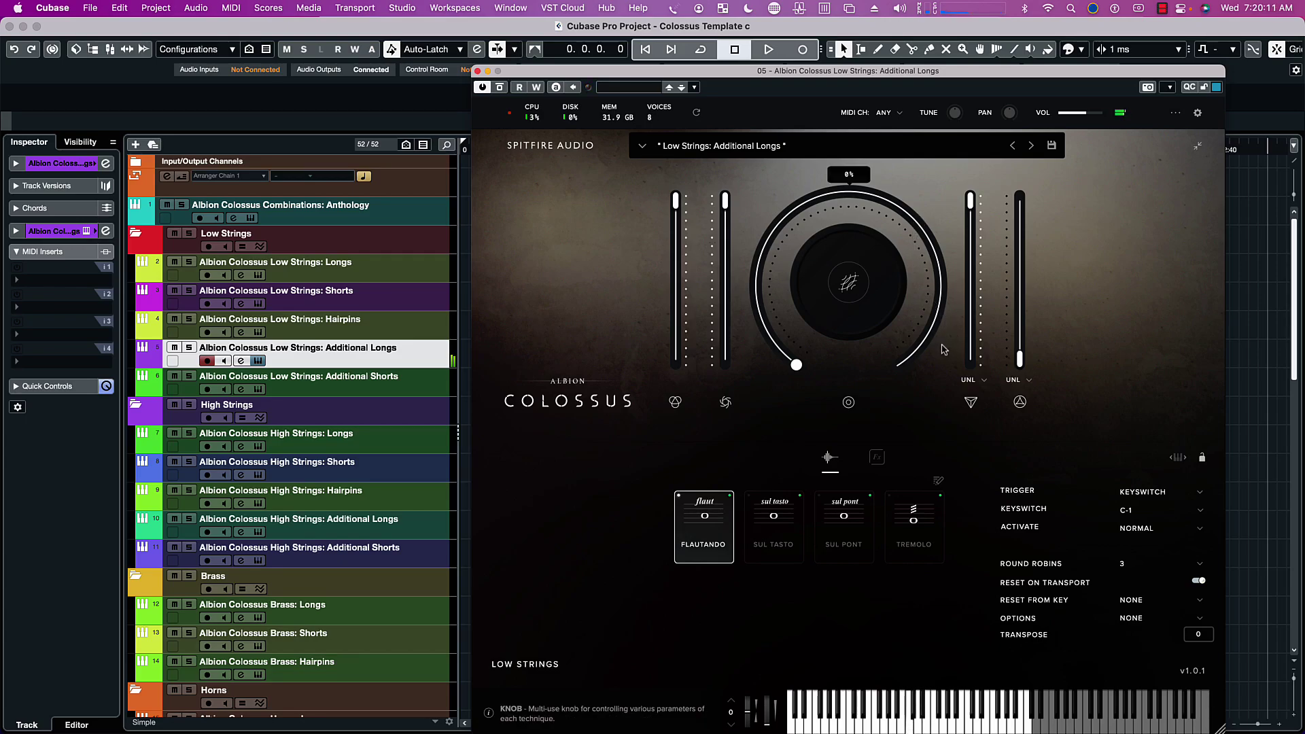
pyautogui.moveTo(1021, 360)
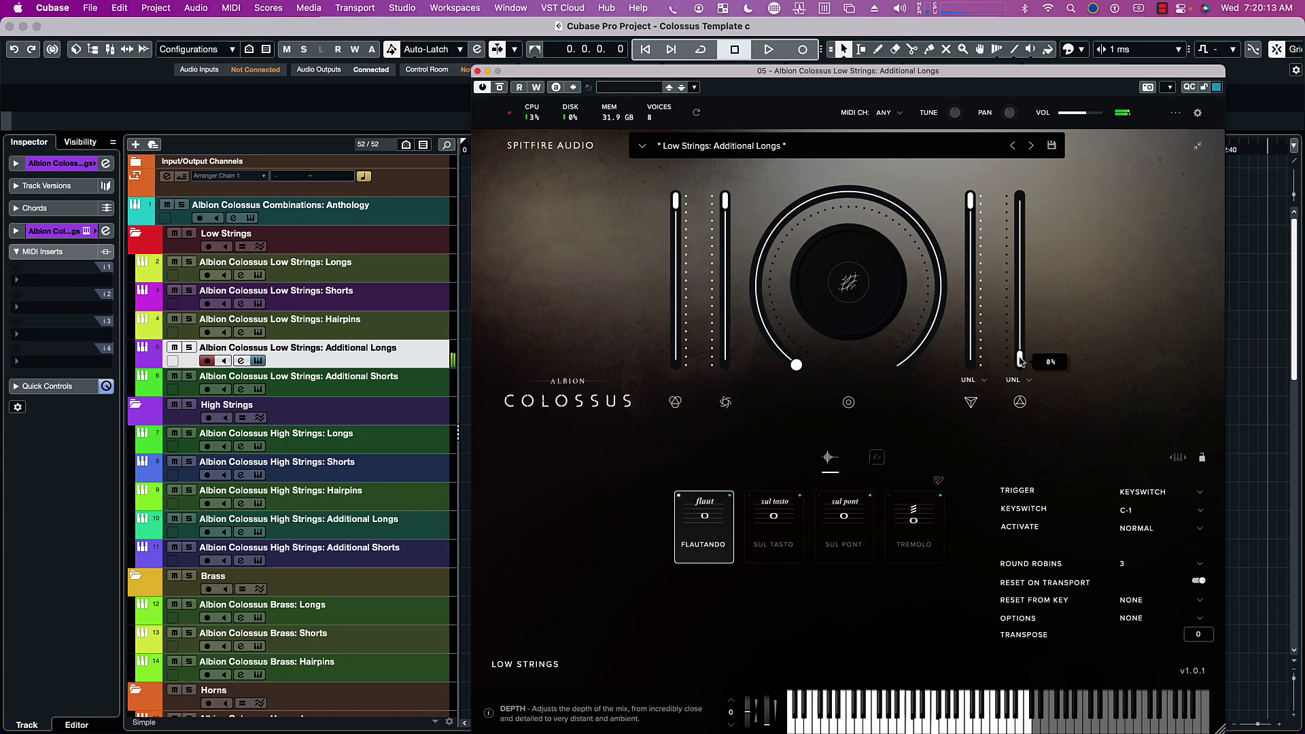
pyautogui.moveTo(1021, 361); pyautogui.dragTo(1022, 200)
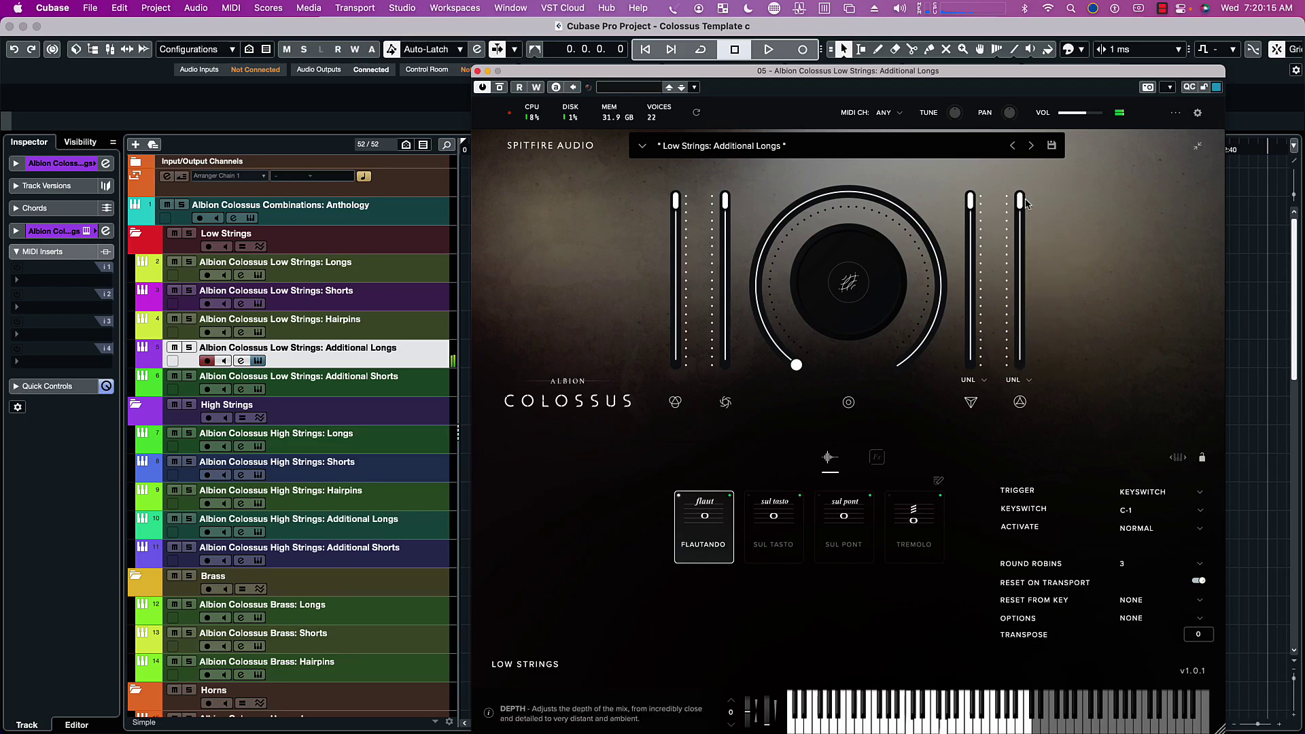
pyautogui.moveTo(1025, 208)
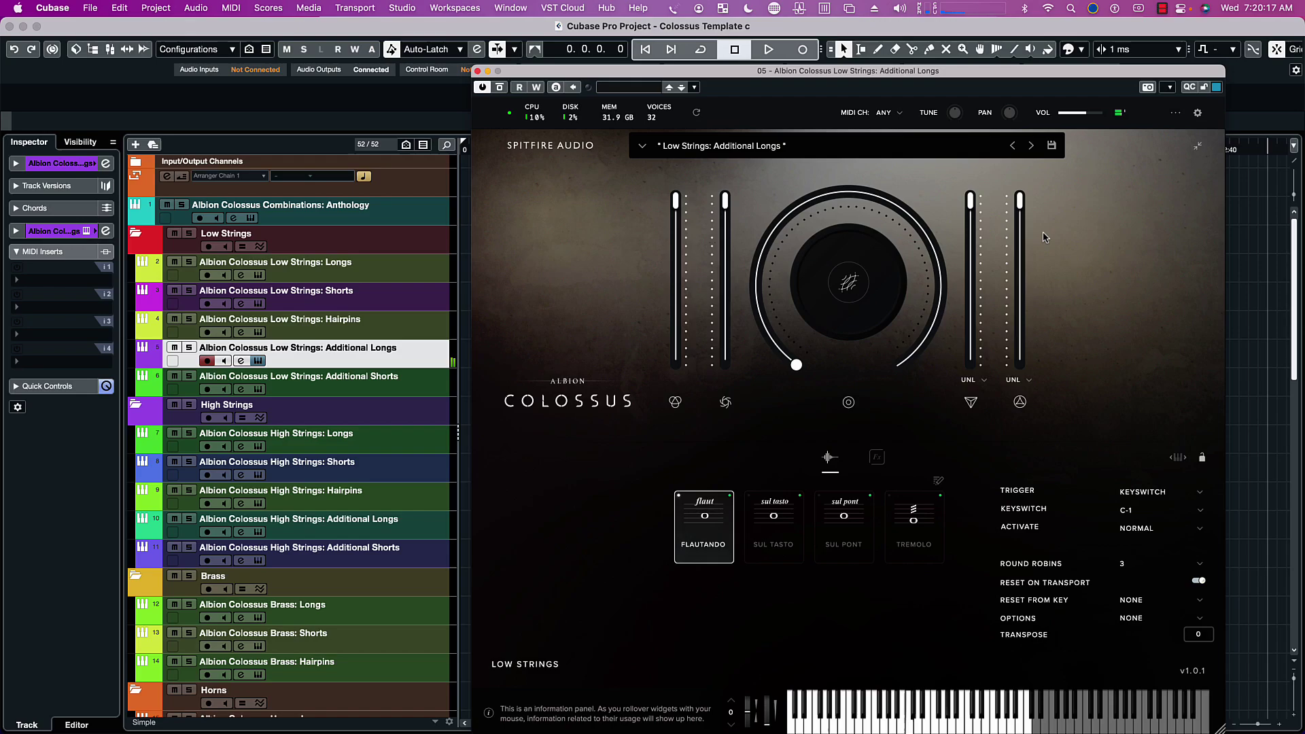
# Step: Lower the Depth slider to about the middle and audition the Sul Tasto and Sul Pont techniques
pyautogui.moveTo(1020, 201); pyautogui.dragTo(1030, 280)
pyautogui.moveTo(925, 288)
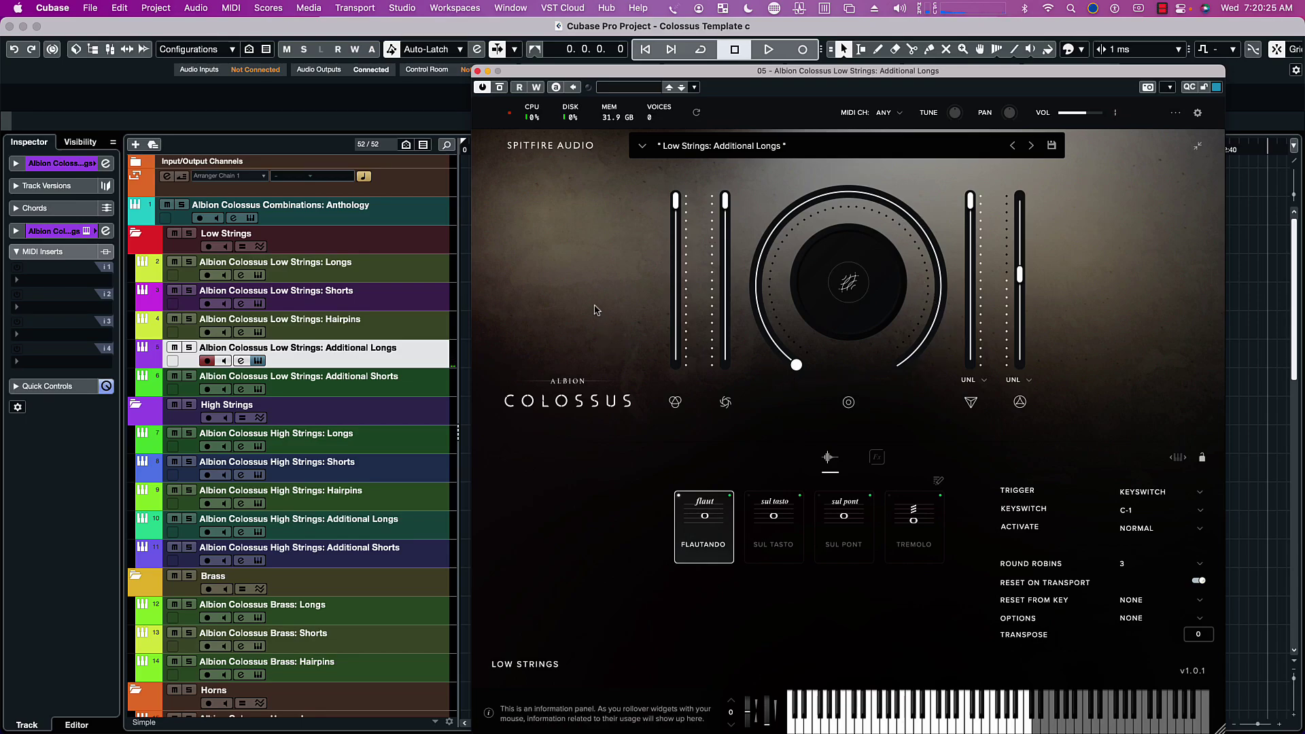
pyautogui.click(773, 522)
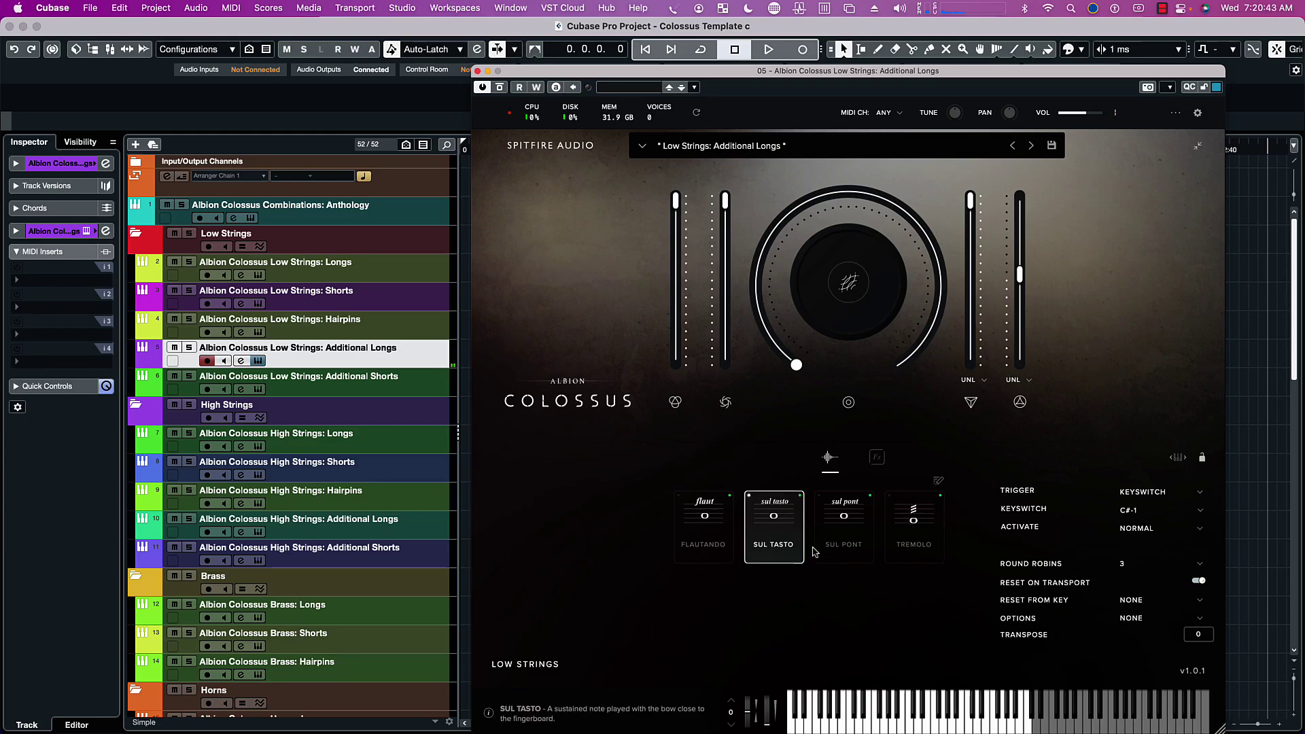
pyautogui.click(846, 537)
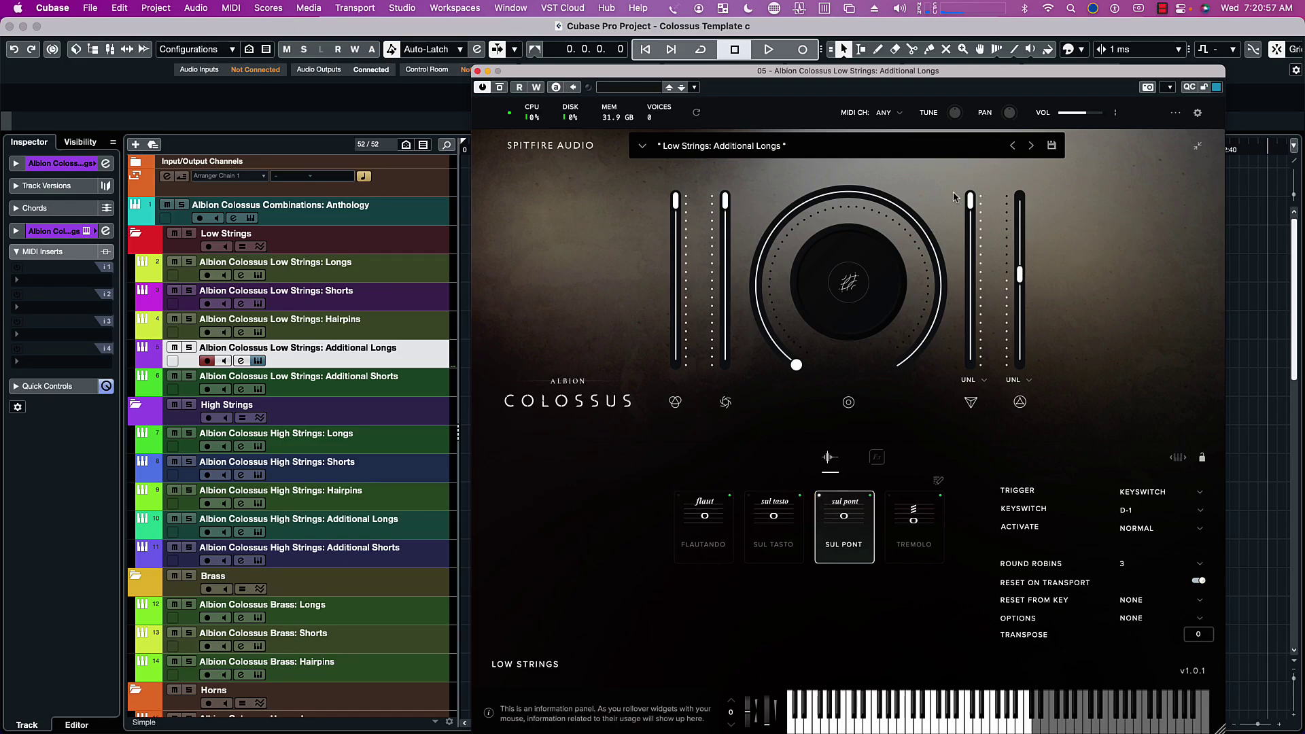
# Step: Switch to the Tremolo technique and lower the Scale slider to its minimum
pyautogui.moveTo(976, 192)
pyautogui.moveTo(1018, 275)
pyautogui.click(908, 540)
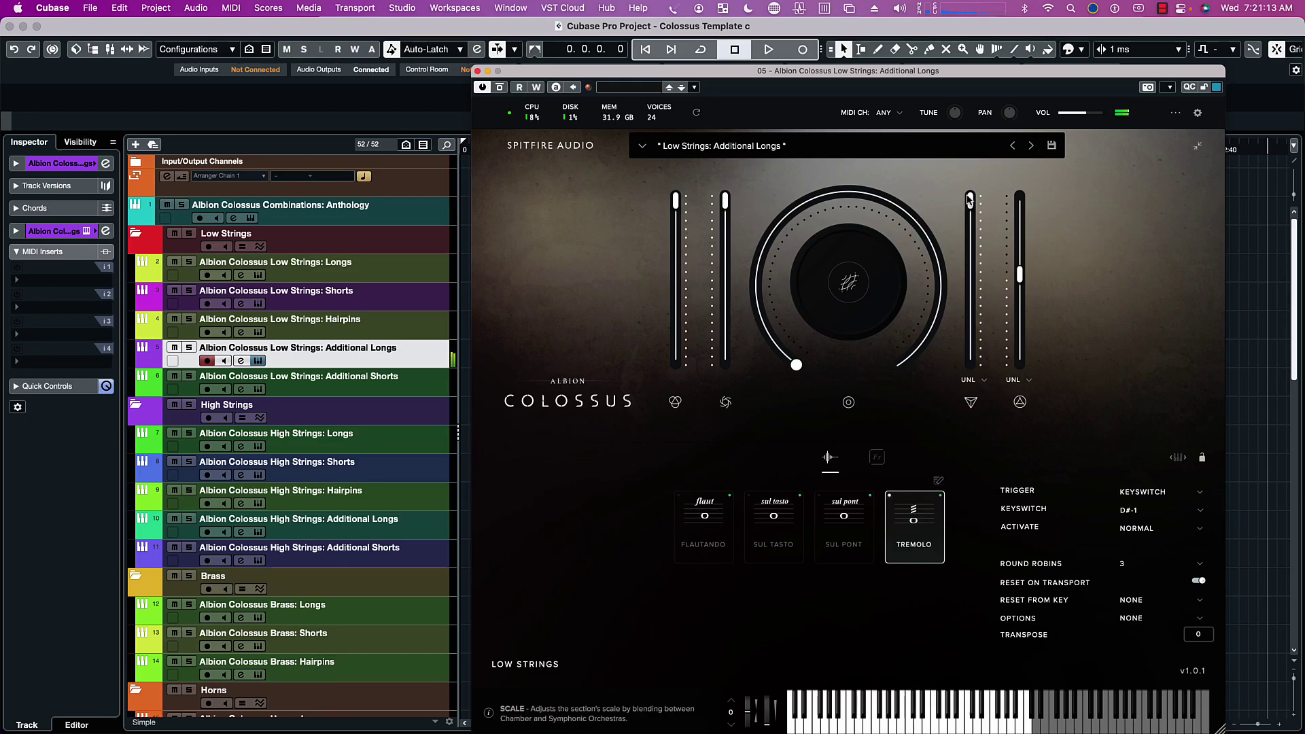
pyautogui.moveTo(970, 201); pyautogui.dragTo(978, 381)
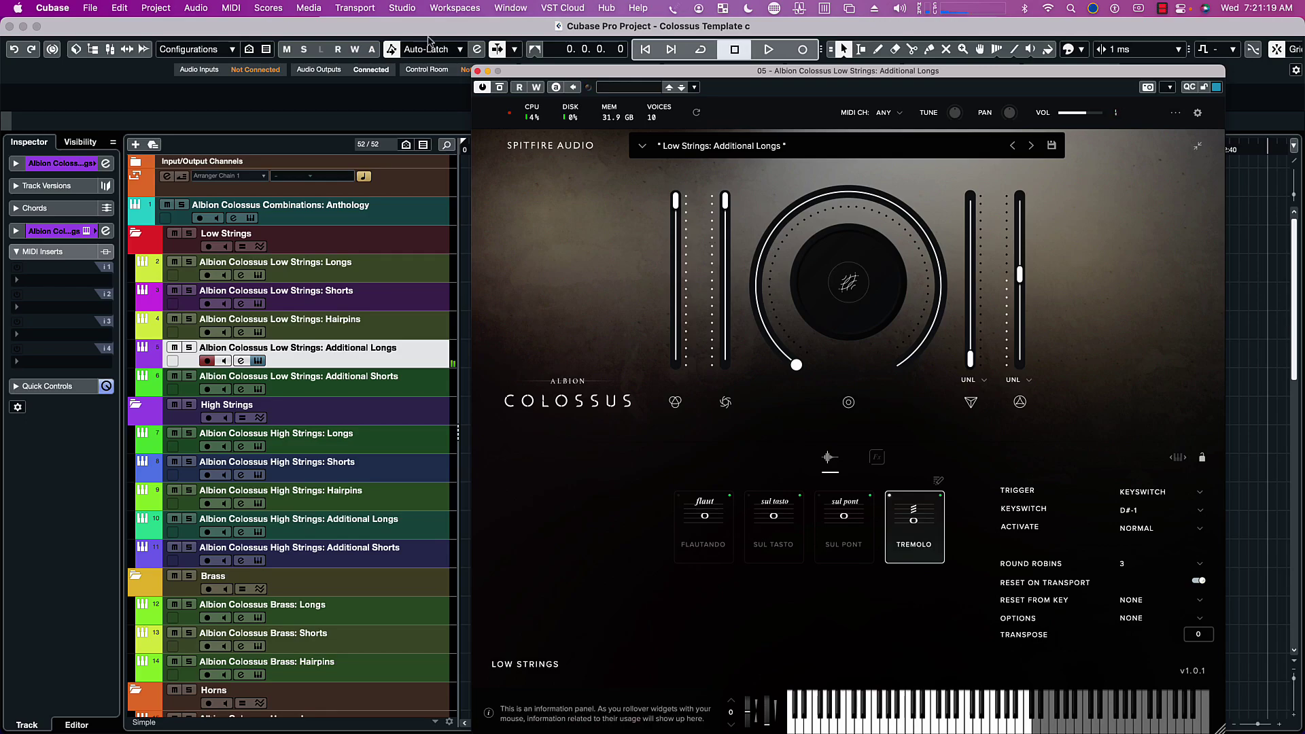
# Step: Close the Additional Longs instrument and open the Albion Colossus Low Strings: Additional Shorts instrument
pyautogui.click(477, 70)
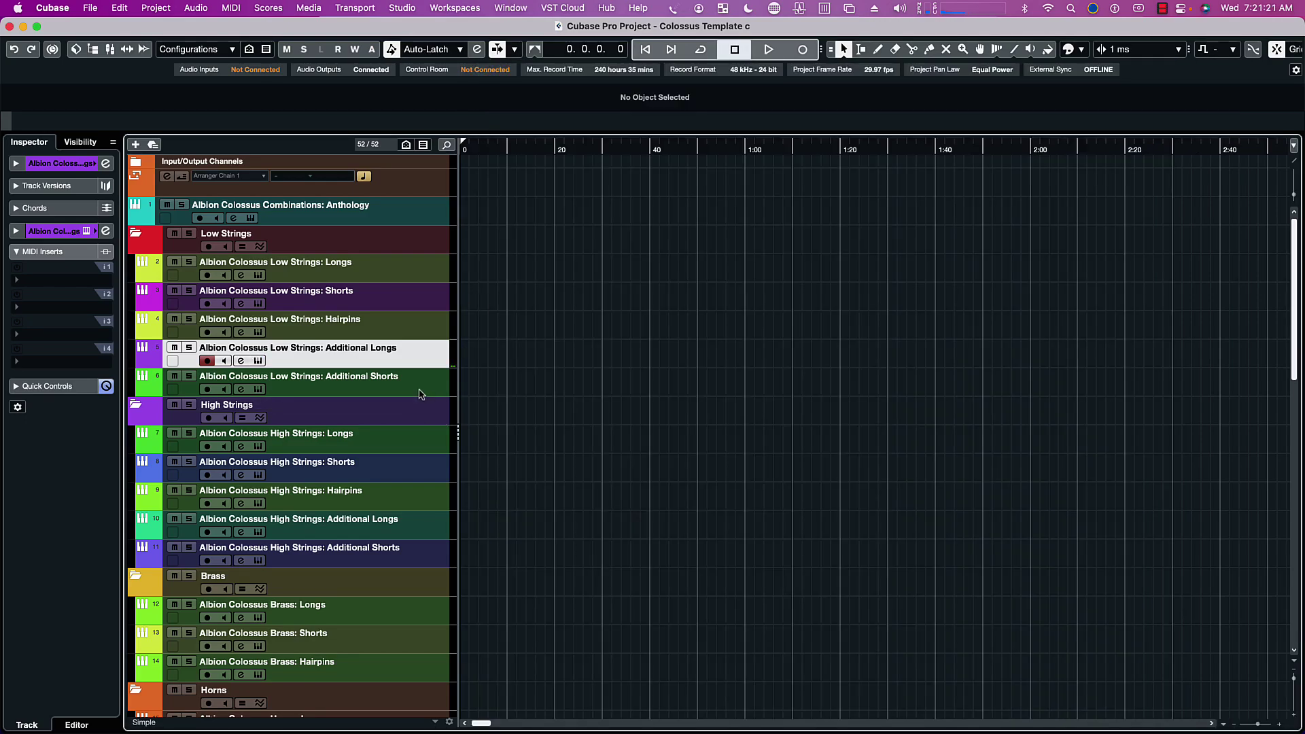
pyautogui.click(419, 394)
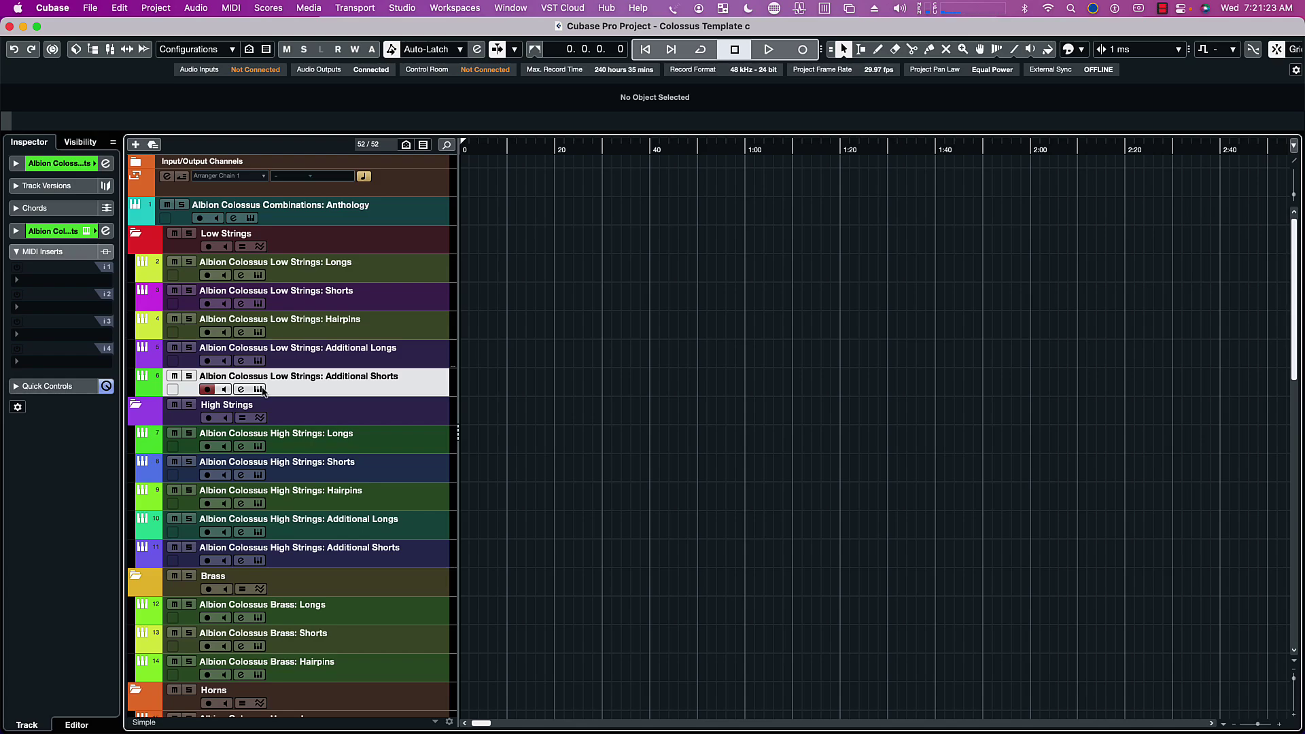
pyautogui.click(265, 393)
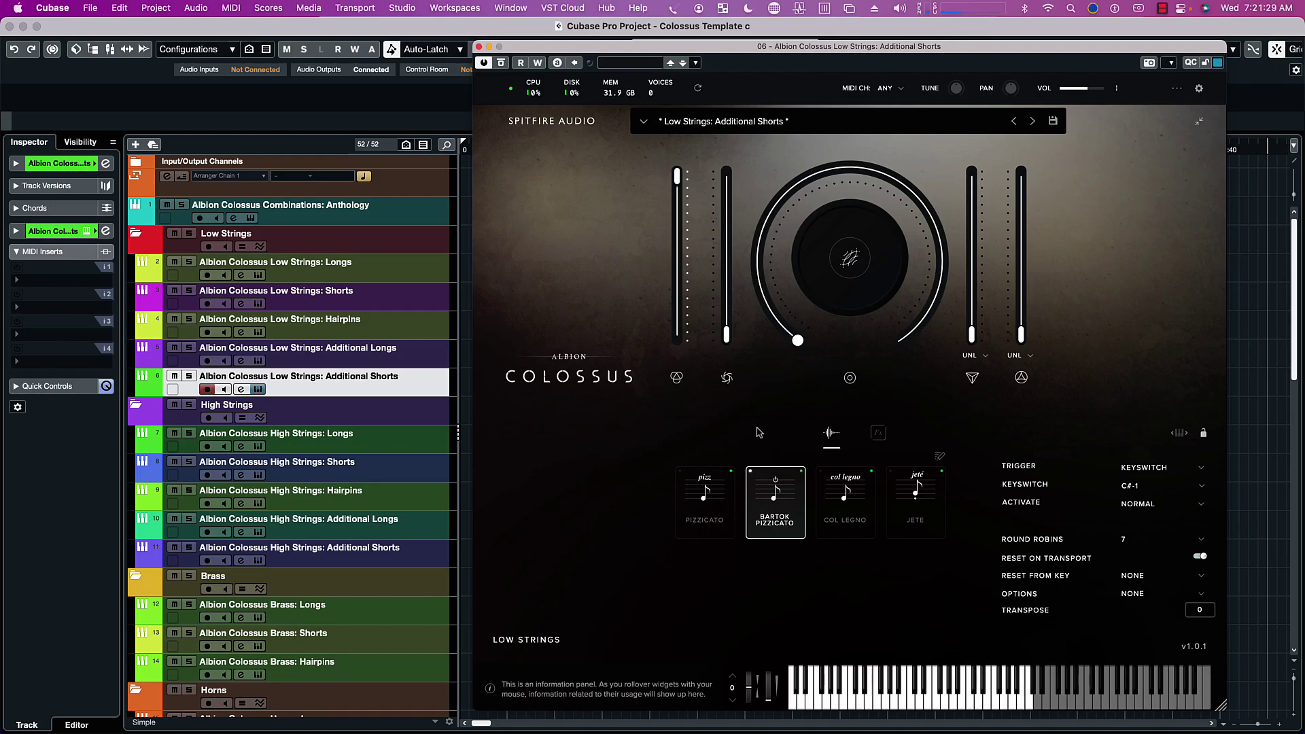
# Step: Go through the Pizzicato, Bartok Pizzicato, Col Legno and Jete techniques in turn
pyautogui.click(716, 488)
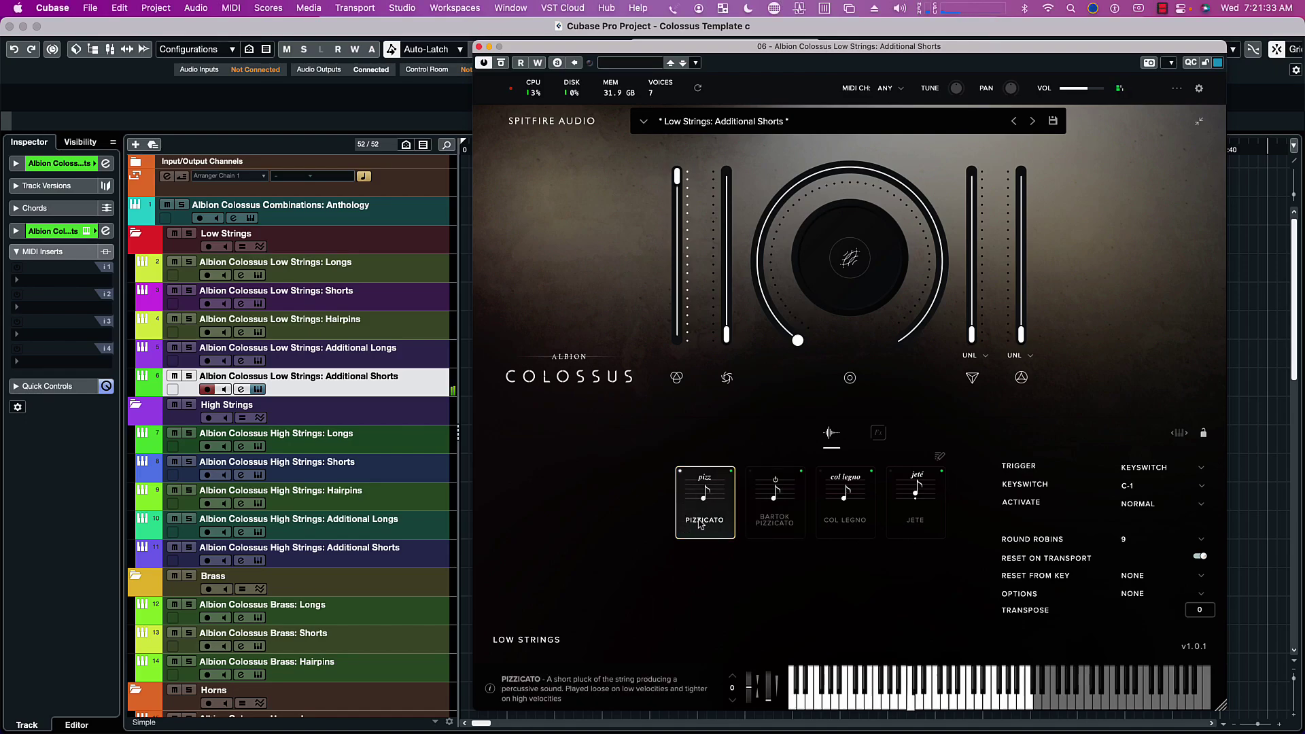
pyautogui.click(779, 511)
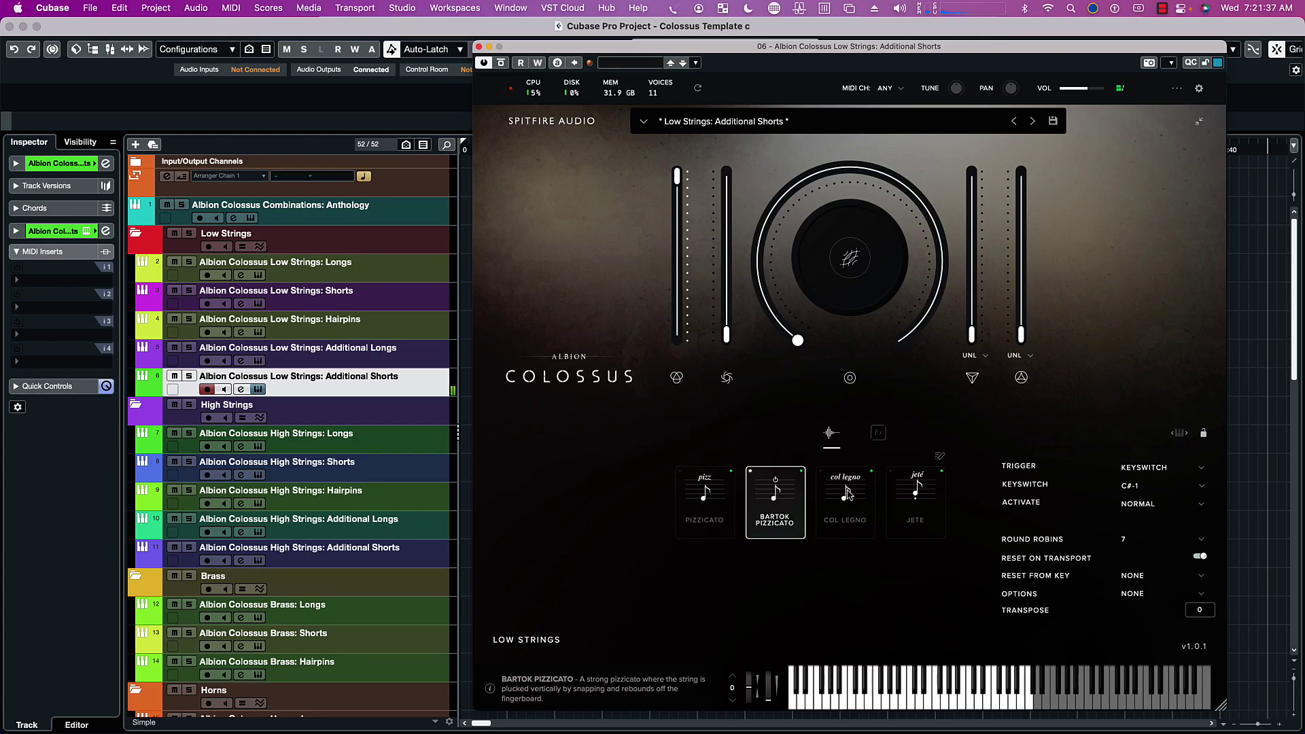
pyautogui.click(846, 499)
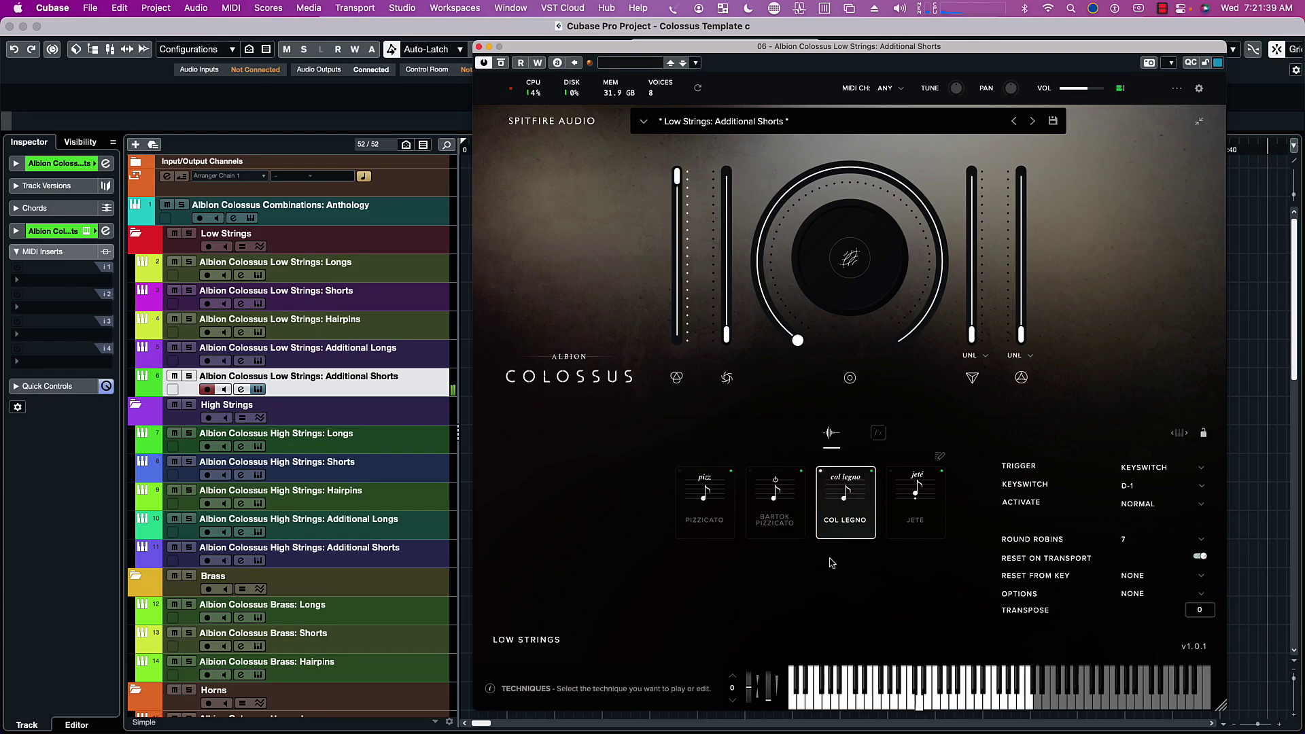
pyautogui.click(917, 501)
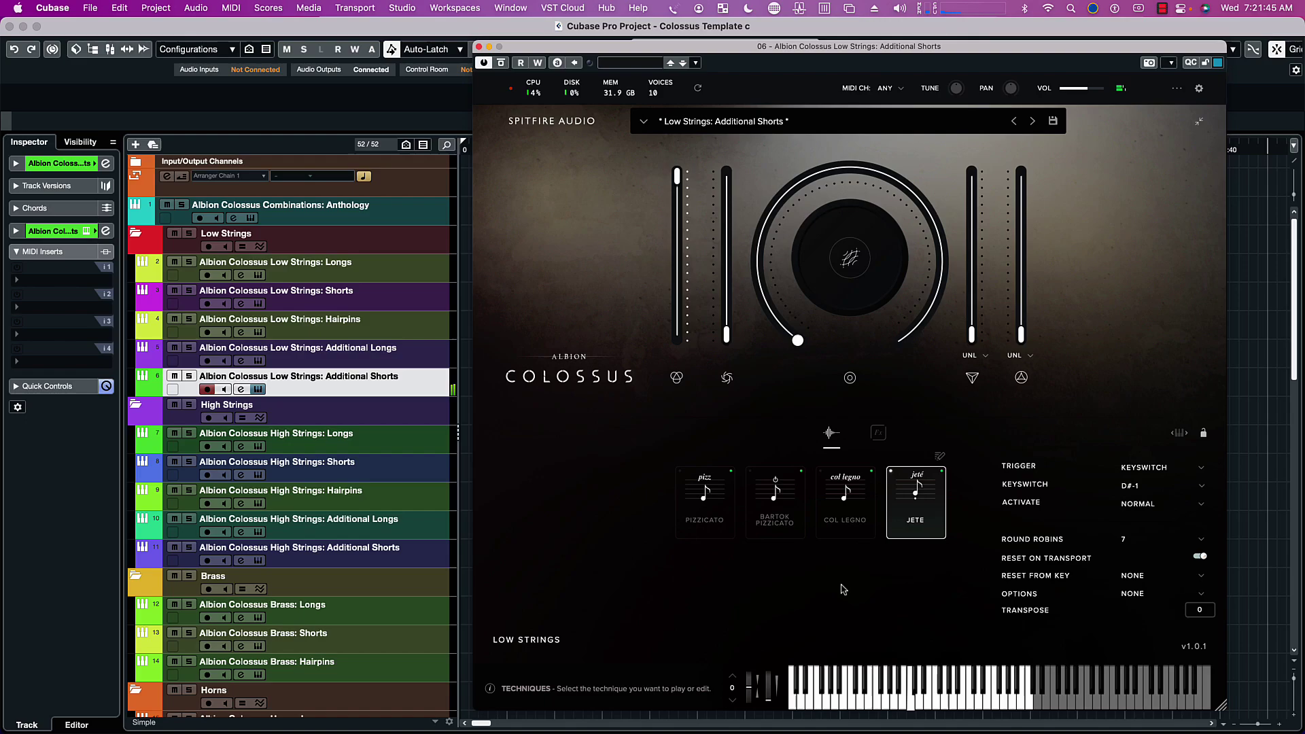
# Step: Close the Additional Shorts instrument and open the Albion Colossus High Strings: Longs instrument
pyautogui.click(478, 47)
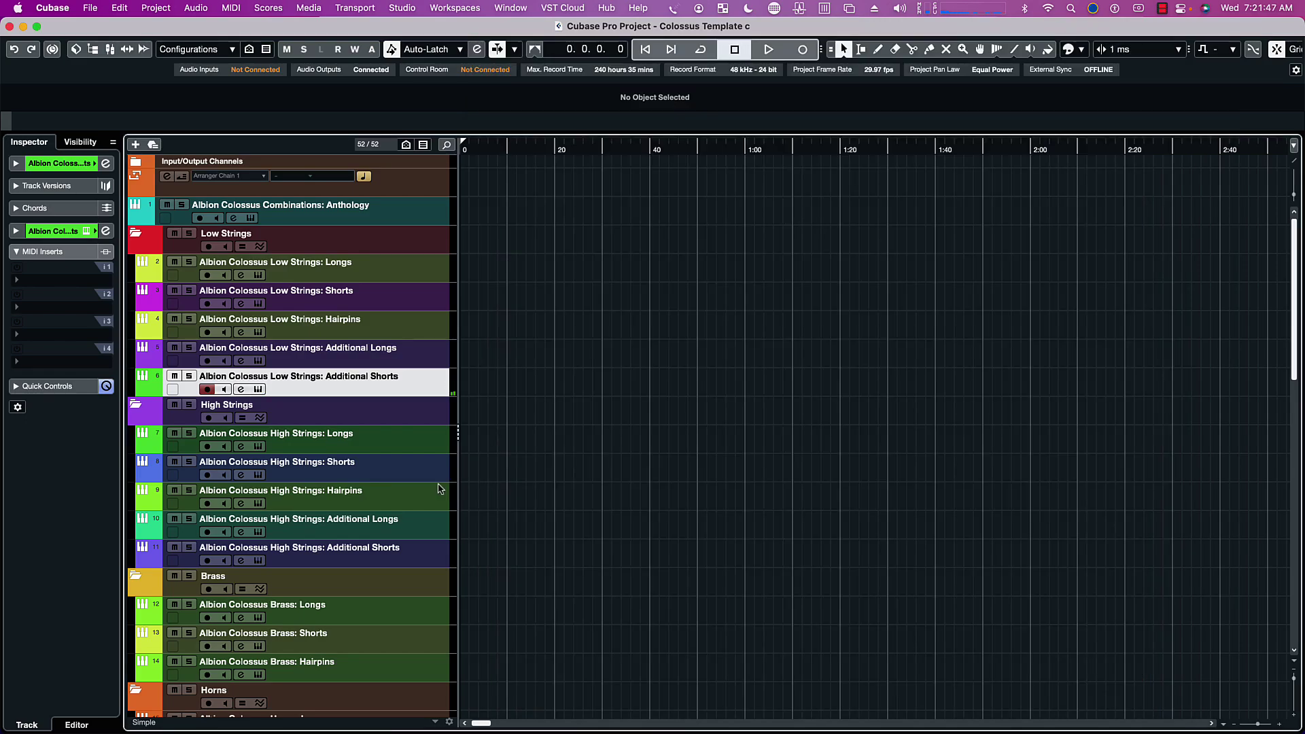
pyautogui.click(398, 448)
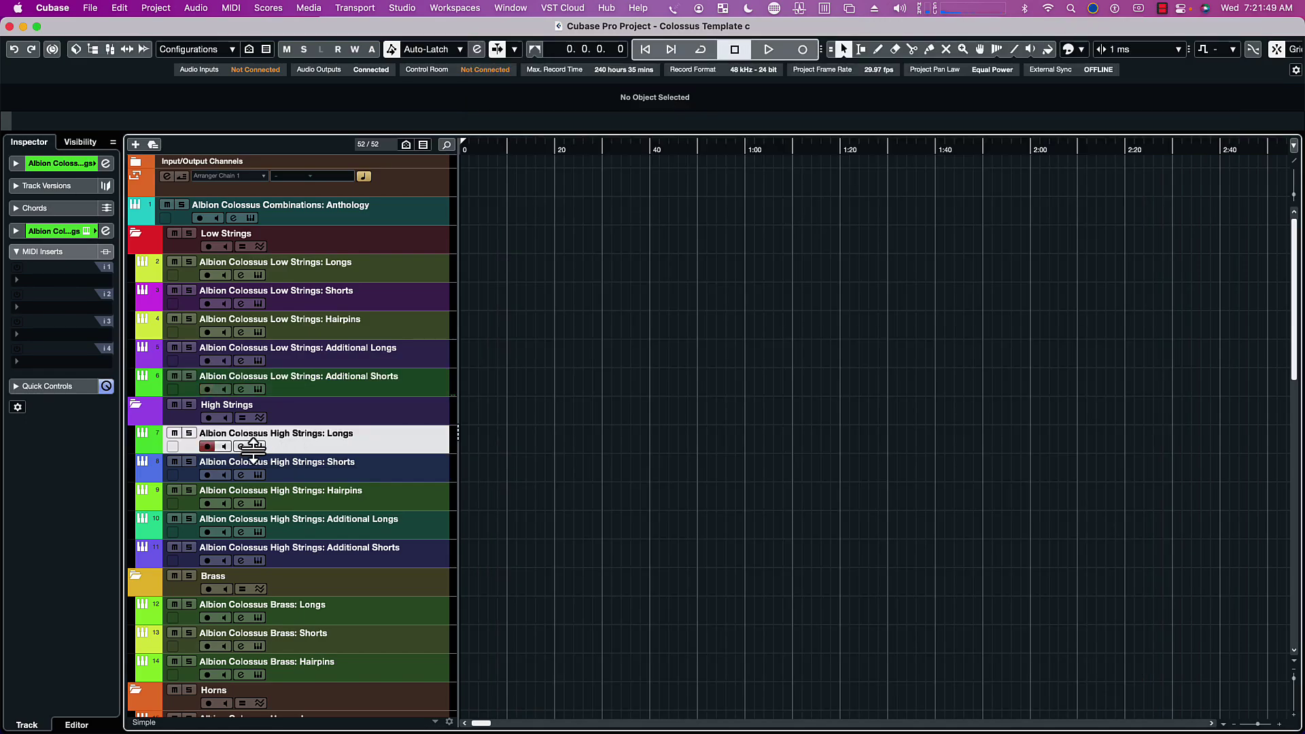
pyautogui.click(259, 447)
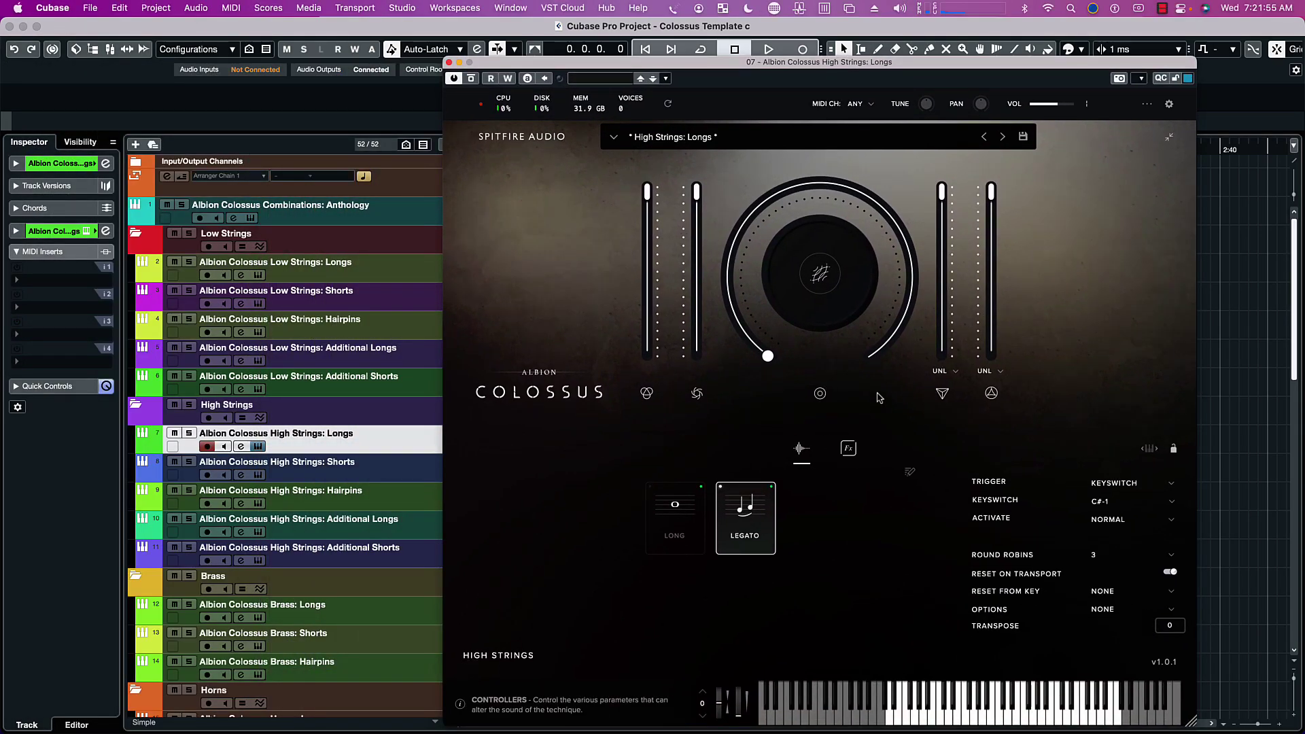
# Step: Lower the Scale, Depth and Dynamics sliders to their minimum and select the Long technique
pyautogui.moveTo(941, 192); pyautogui.dragTo(941, 350)
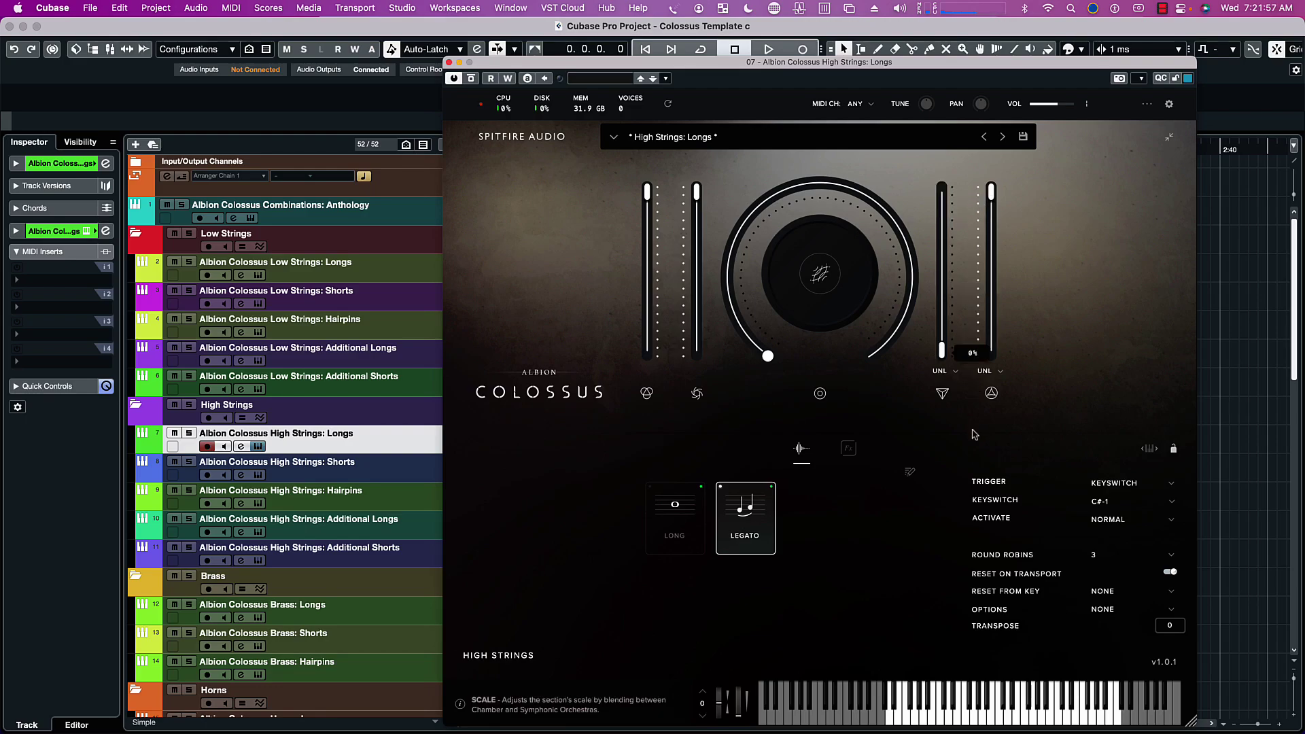
pyautogui.moveTo(991, 191); pyautogui.dragTo(991, 350)
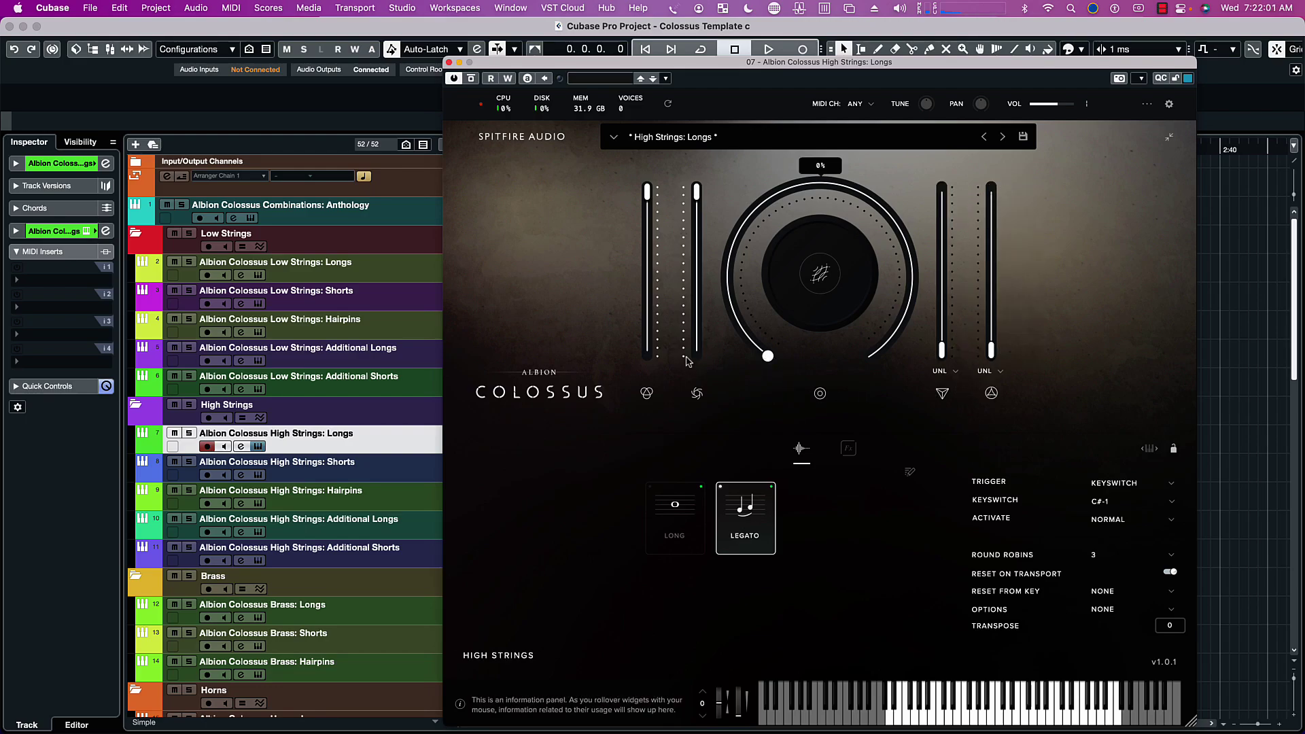
pyautogui.moveTo(695, 192); pyautogui.dragTo(722, 376)
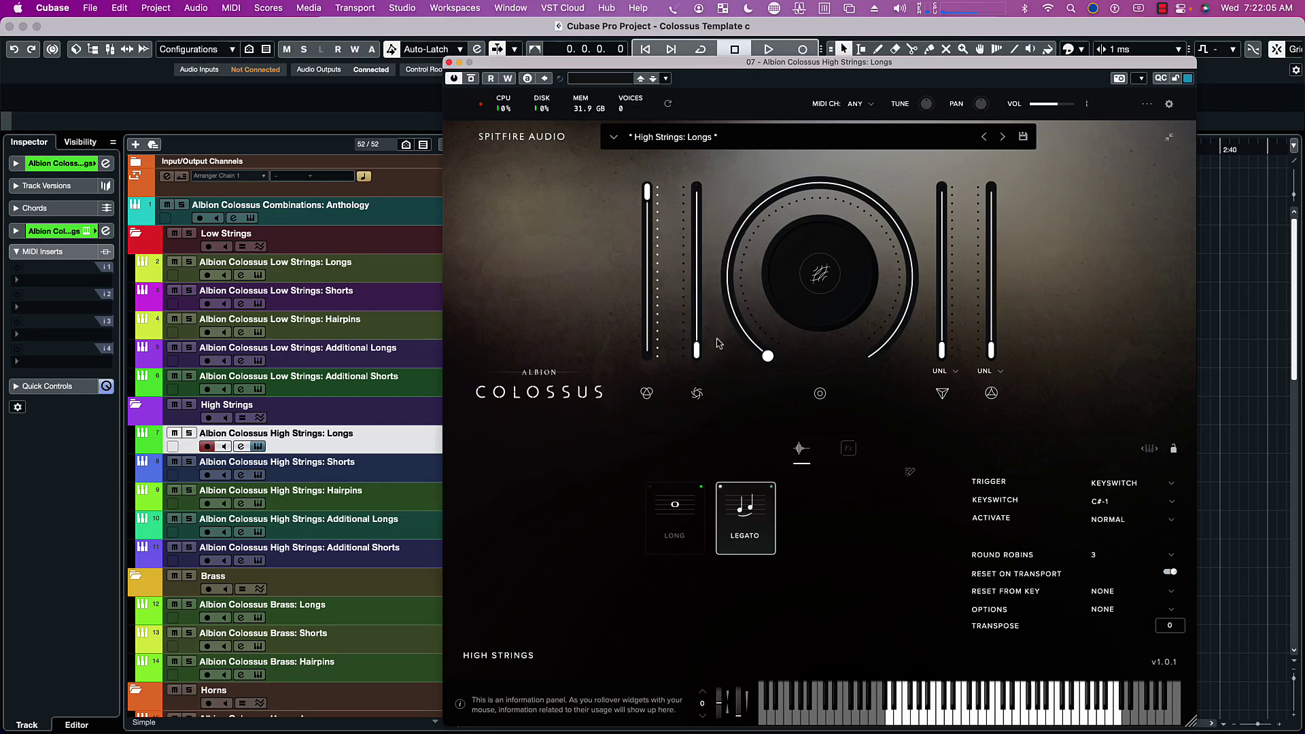
pyautogui.click(677, 501)
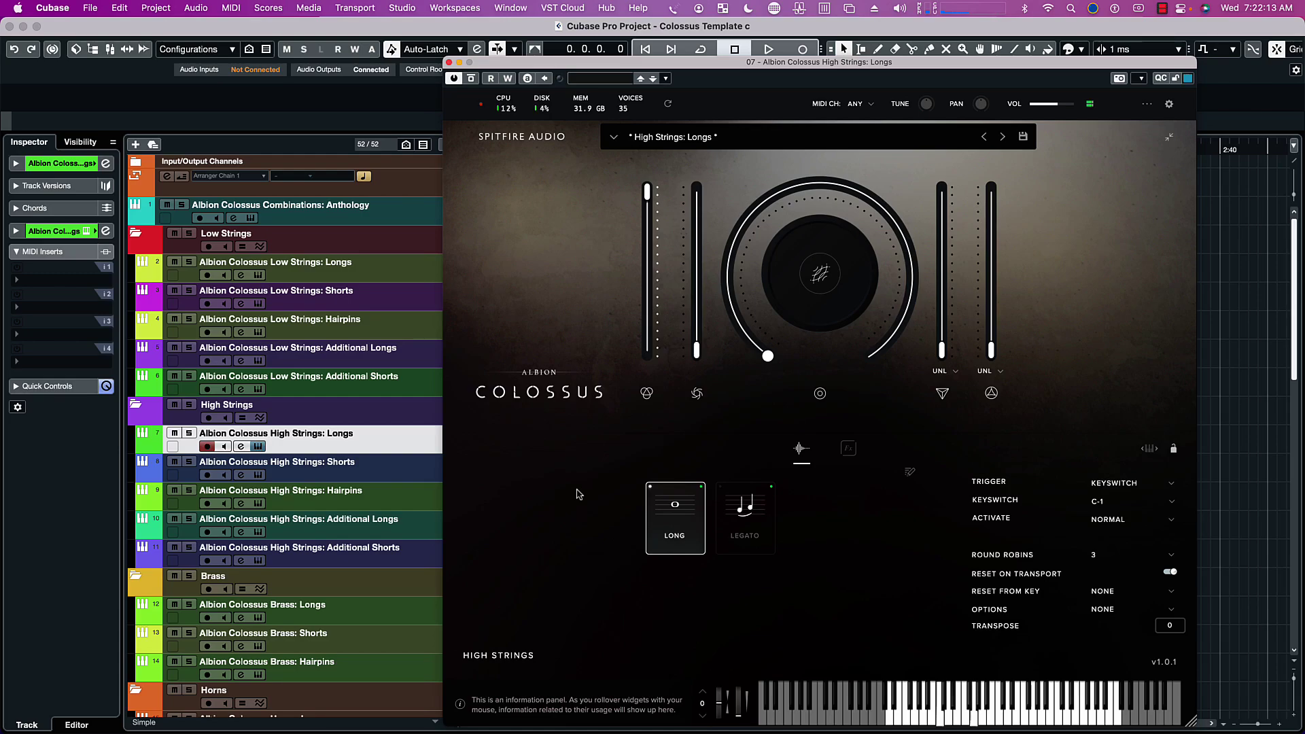
# Step: Raise Depth to about the middle and Scale and Dynamics to their maximum, finishing on the Legato technique
pyautogui.moveTo(992, 351); pyautogui.dragTo(1001, 279)
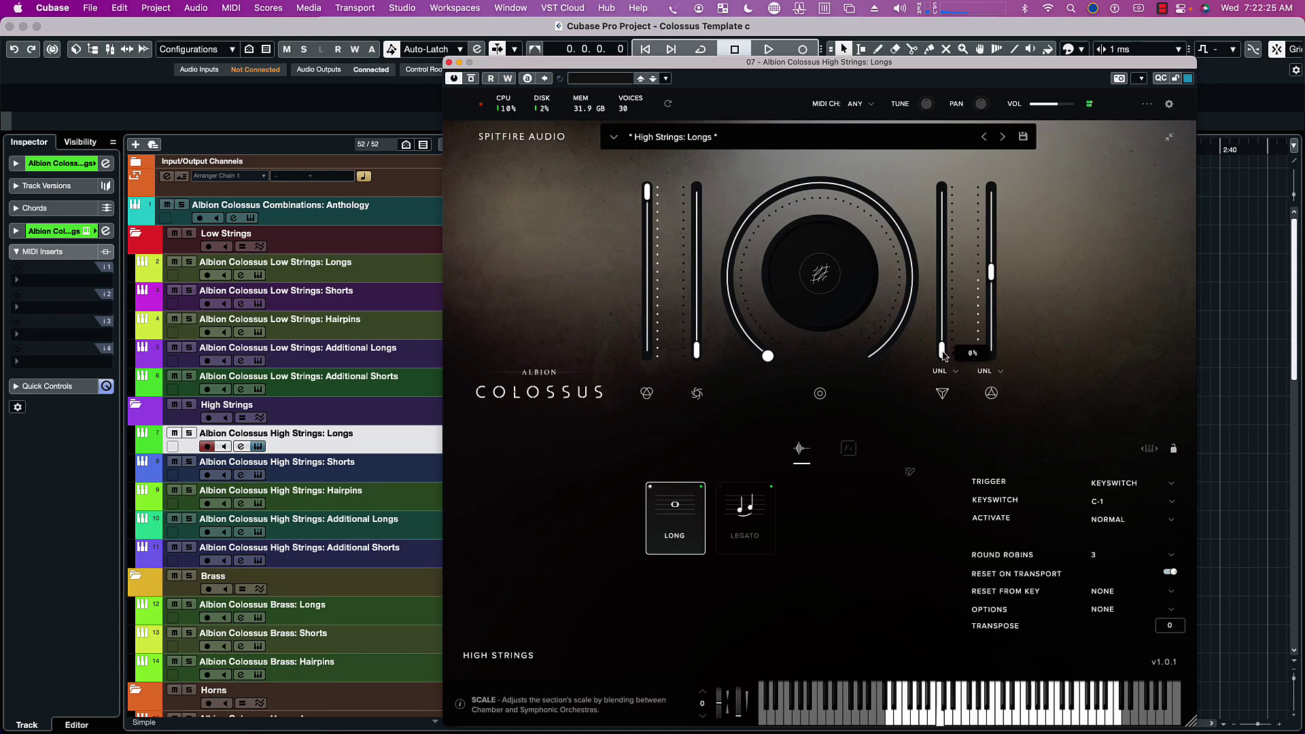
pyautogui.moveTo(951, 354); pyautogui.dragTo(948, 191)
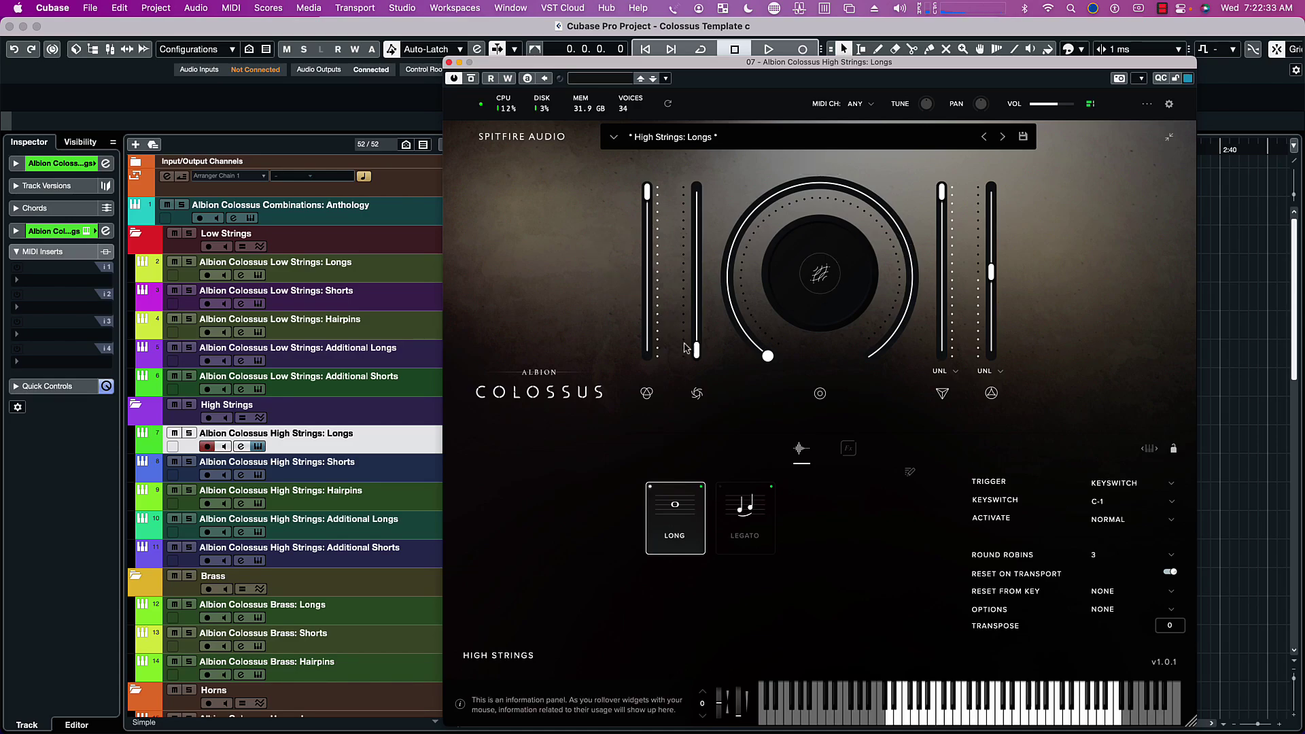
pyautogui.moveTo(696, 358); pyautogui.dragTo(701, 179)
pyautogui.moveTo(702, 181)
pyautogui.click(737, 503)
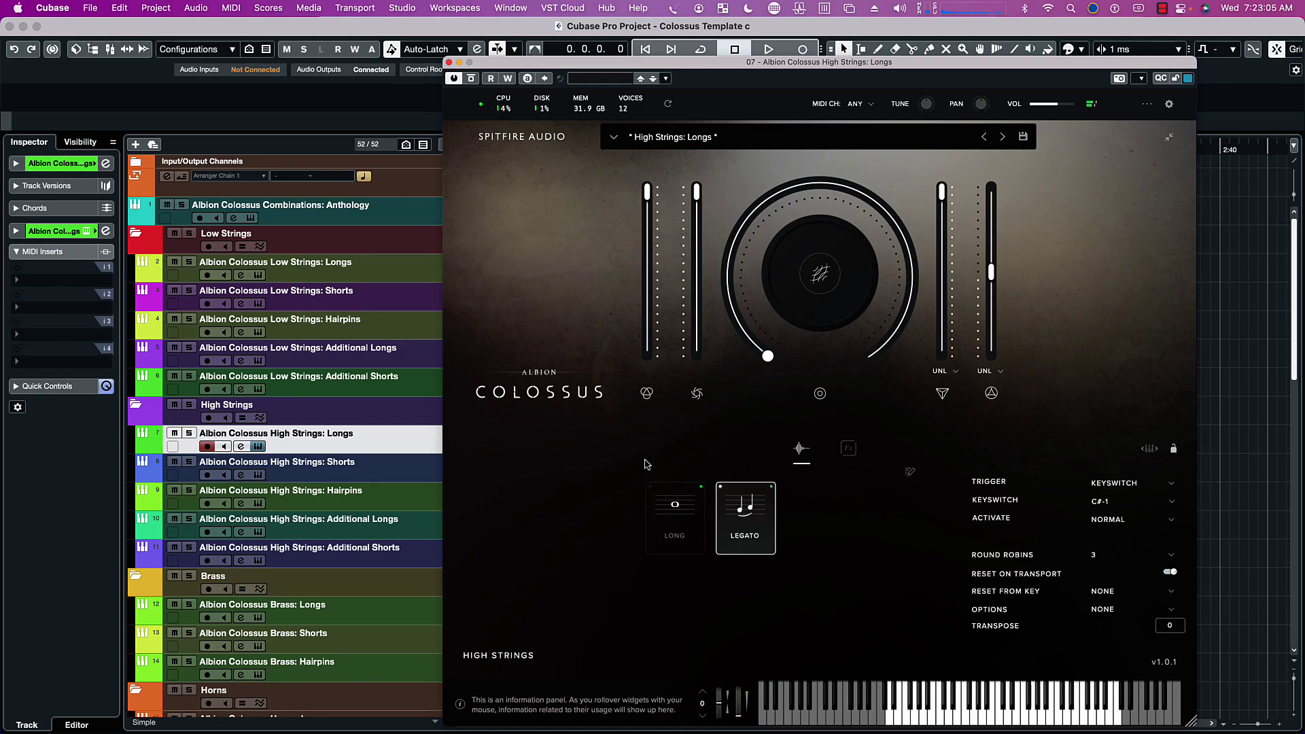
# Step: Close the High Strings: Longs instrument and open the Albion Colossus High Strings: Shorts instrument
pyautogui.click(448, 62)
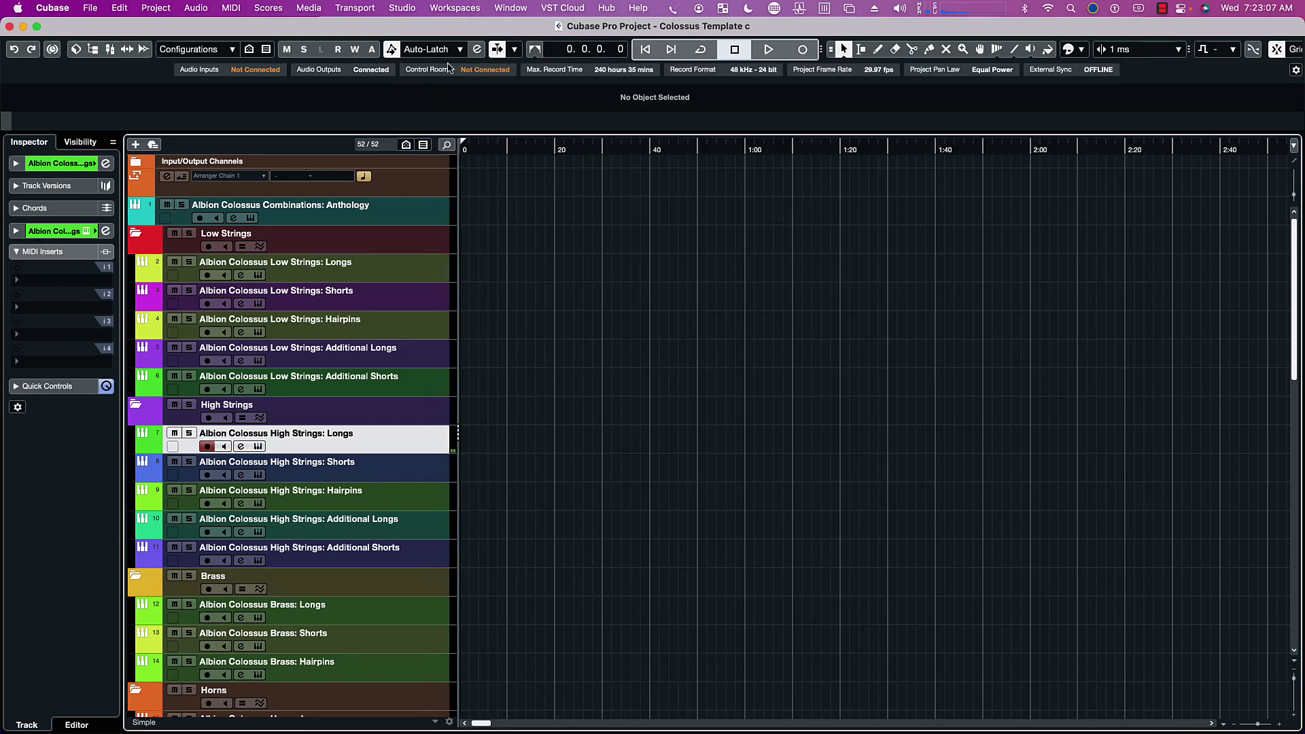
pyautogui.click(402, 469)
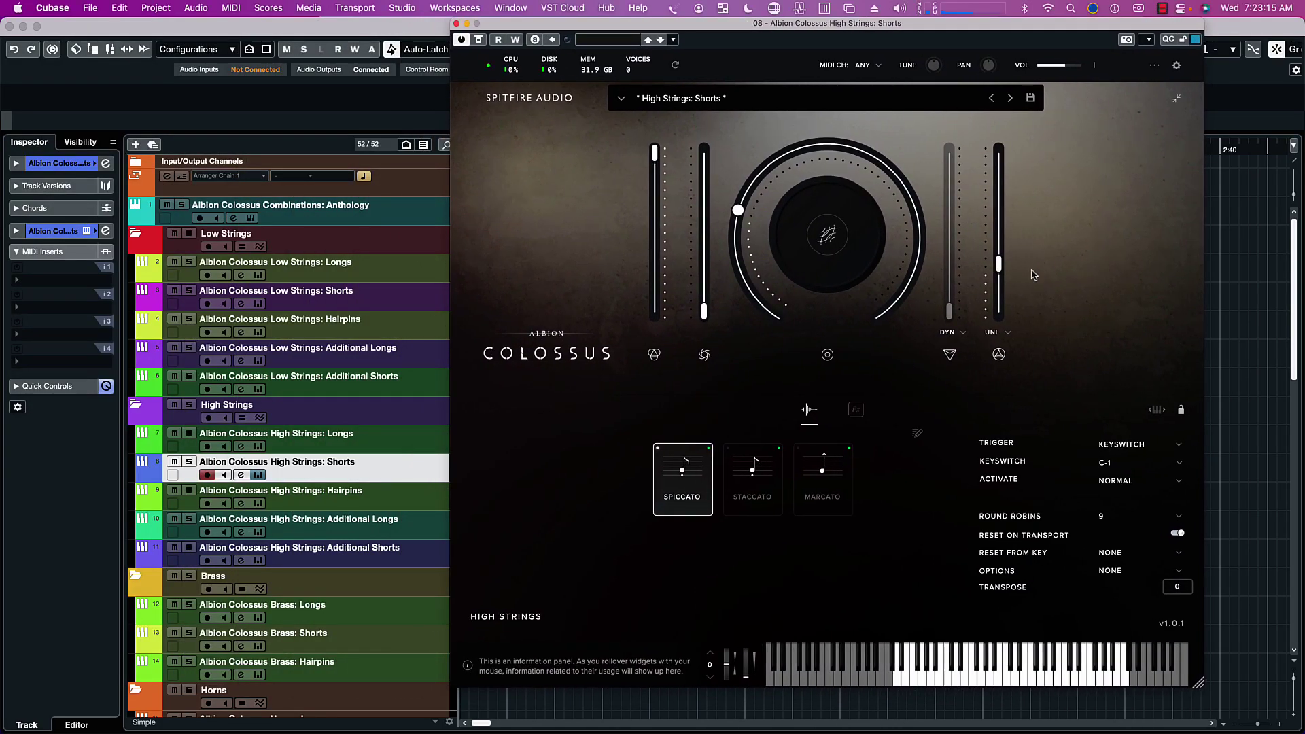
# Step: Set Depth to 51%, switch the Scale slider's link from Dynamics to Unlinked, and lower Scale to its minimum
pyautogui.moveTo(998, 265); pyautogui.dragTo(1001, 238)
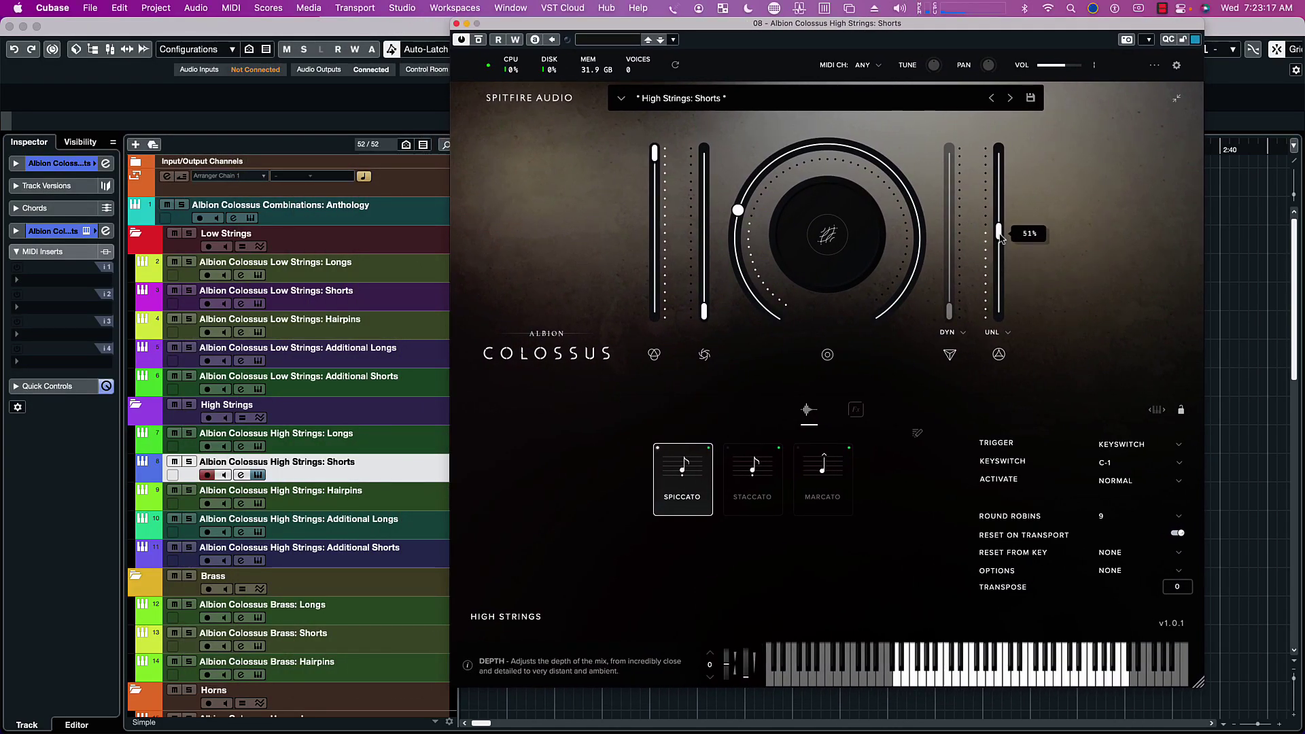
pyautogui.click(948, 336)
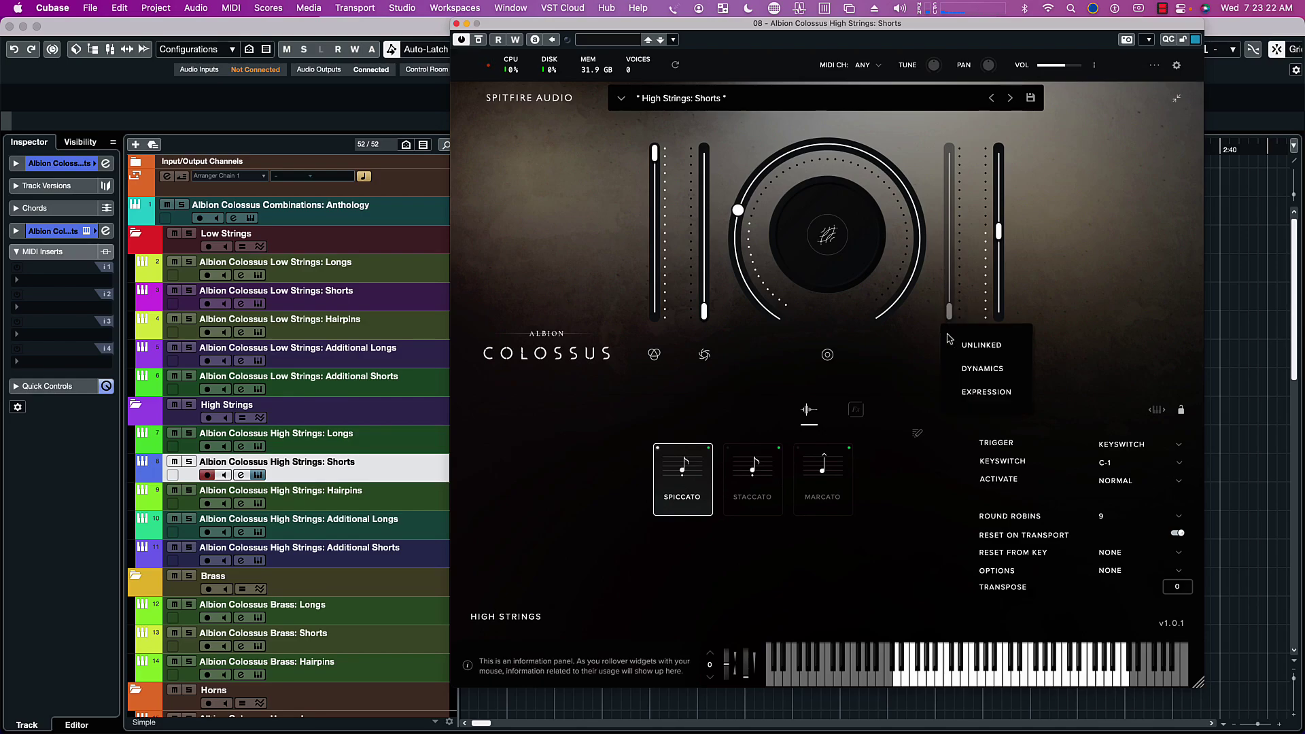
pyautogui.click(976, 352)
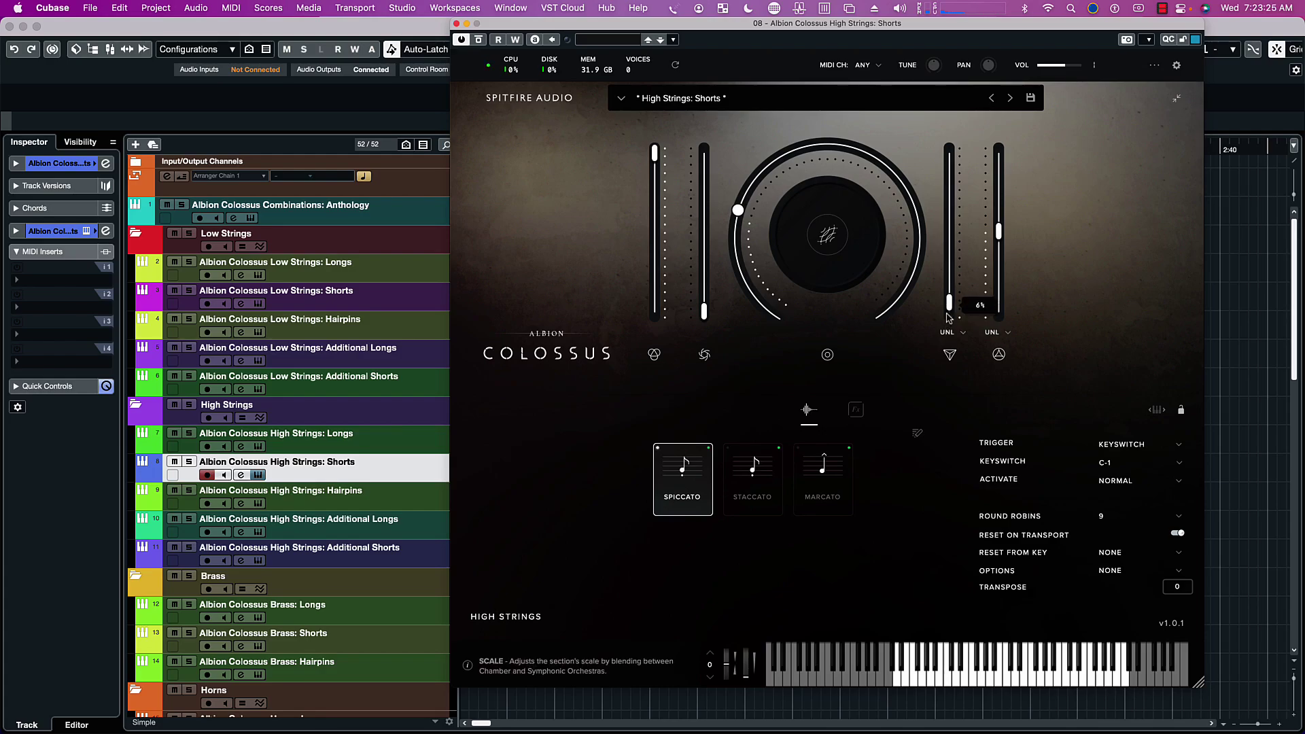
pyautogui.moveTo(949, 317); pyautogui.dragTo(955, 354)
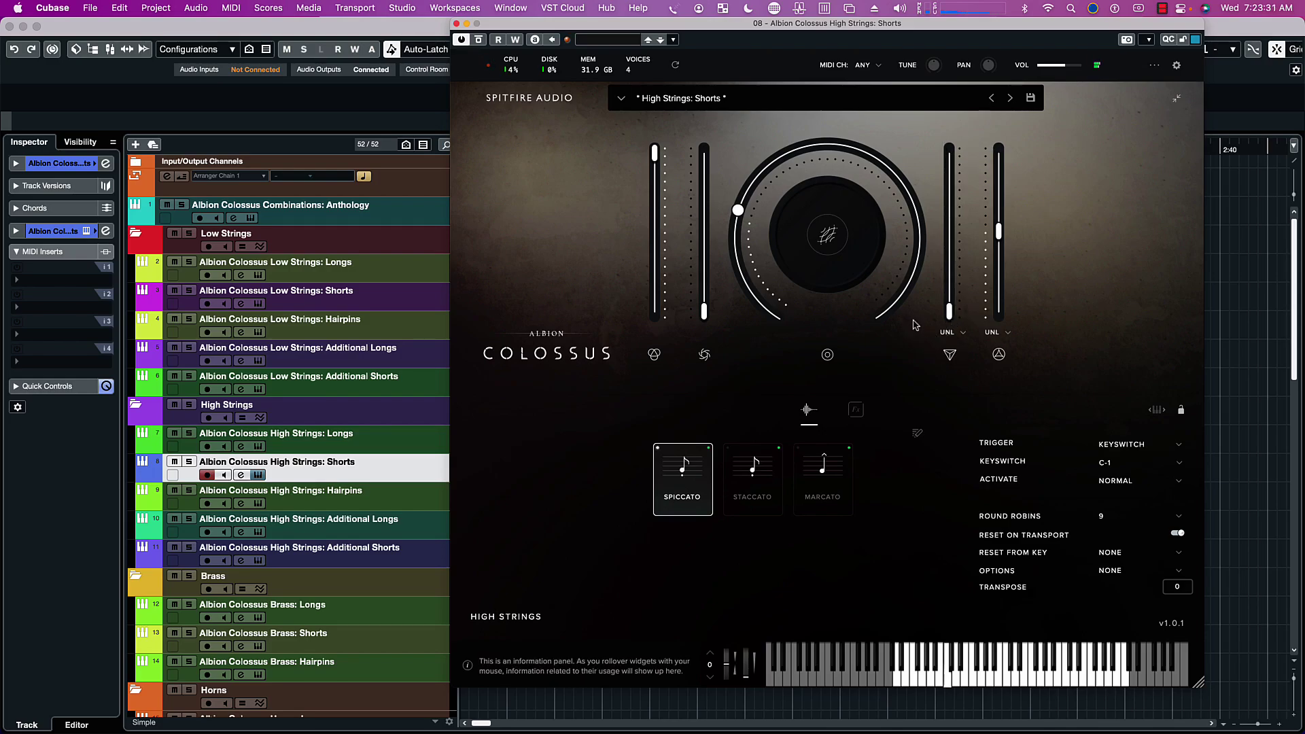
# Step: Turn the central knob to its minimum and raise the Dynamics slider to its maximum for the Spiccato technique
pyautogui.moveTo(911, 307)
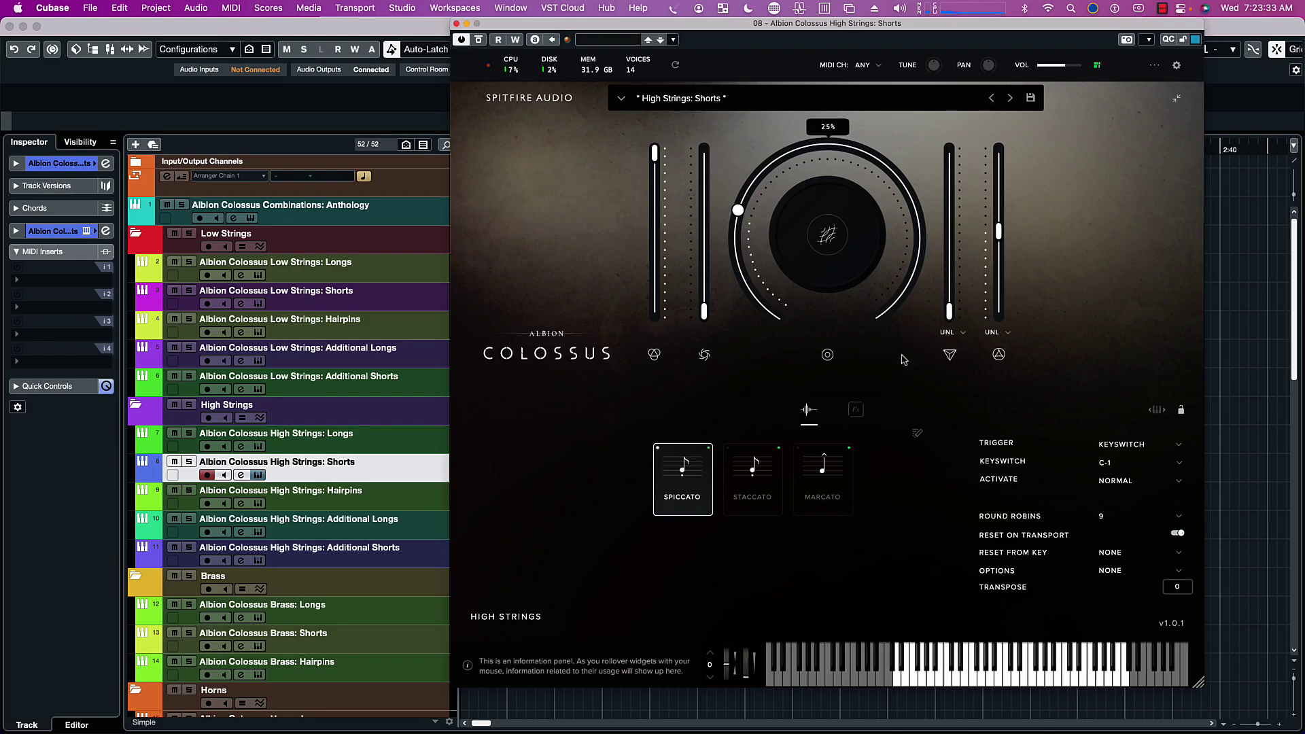
pyautogui.keyDown('shift'); pyautogui.click(776, 477); pyautogui.keyUp('shift')
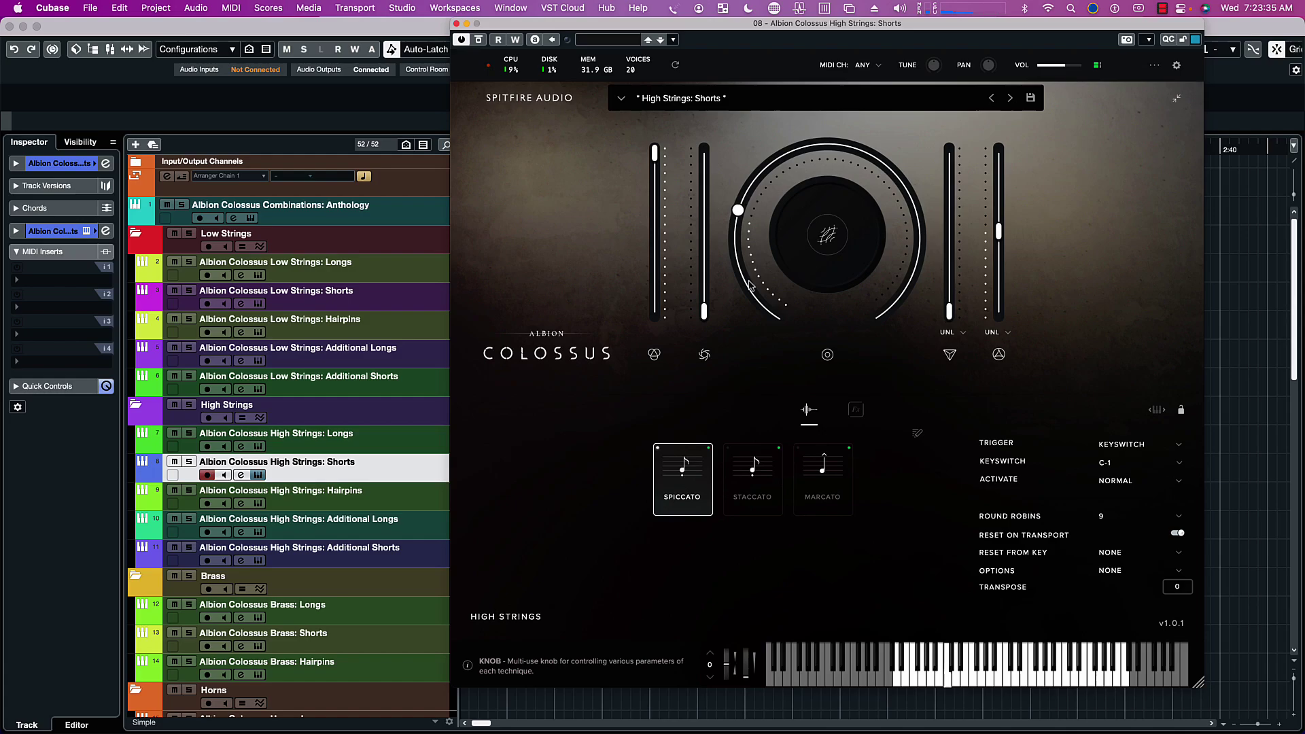
pyautogui.moveTo(740, 212); pyautogui.dragTo(797, 348)
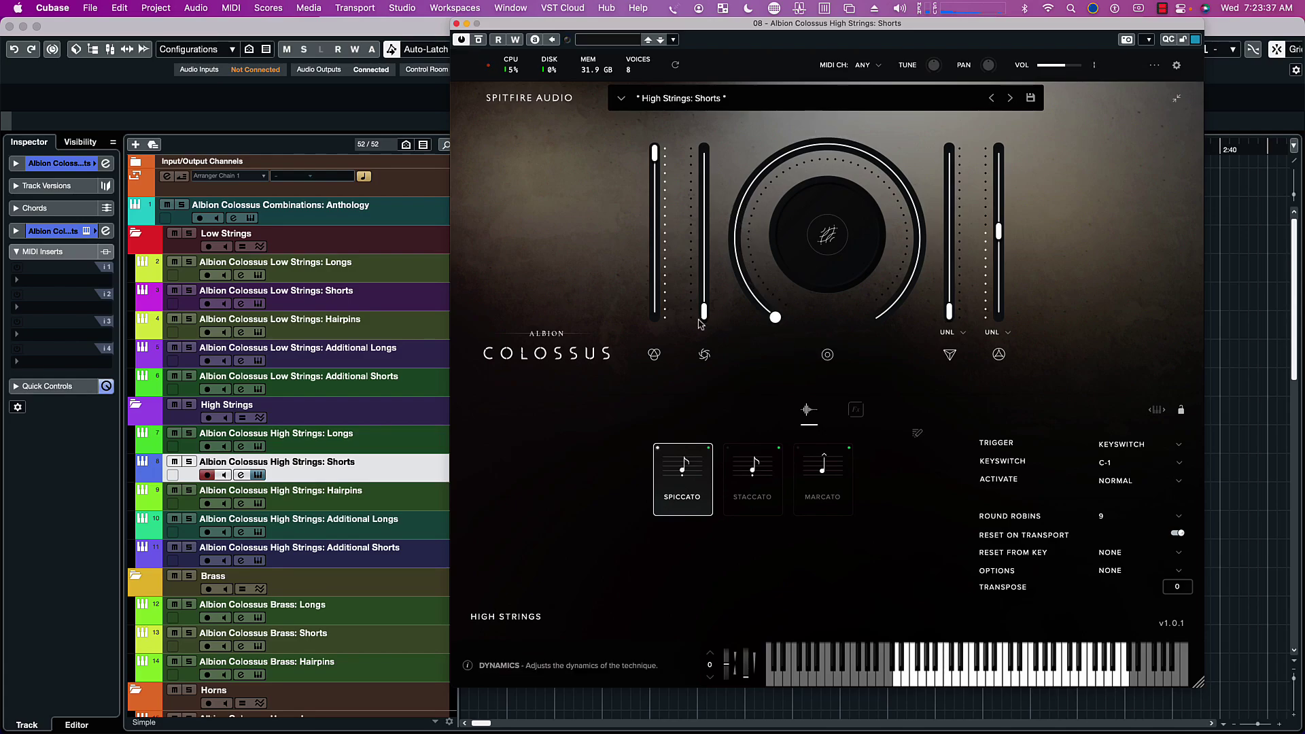
pyautogui.moveTo(703, 314); pyautogui.dragTo(707, 142)
# Step: Audition Staccato with Depth at 0% and raised to just below the middle, finishing on the Marcato technique
pyautogui.click(741, 469)
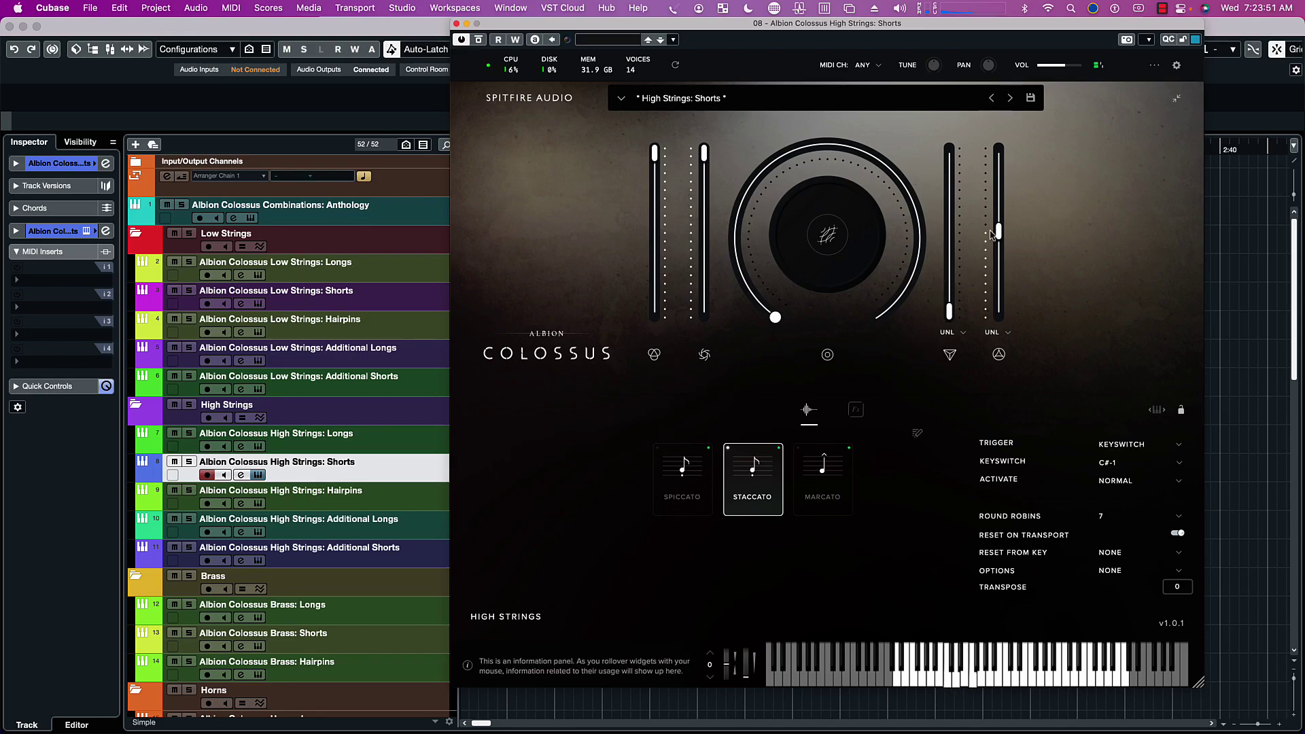
pyautogui.moveTo(997, 232); pyautogui.dragTo(998, 312)
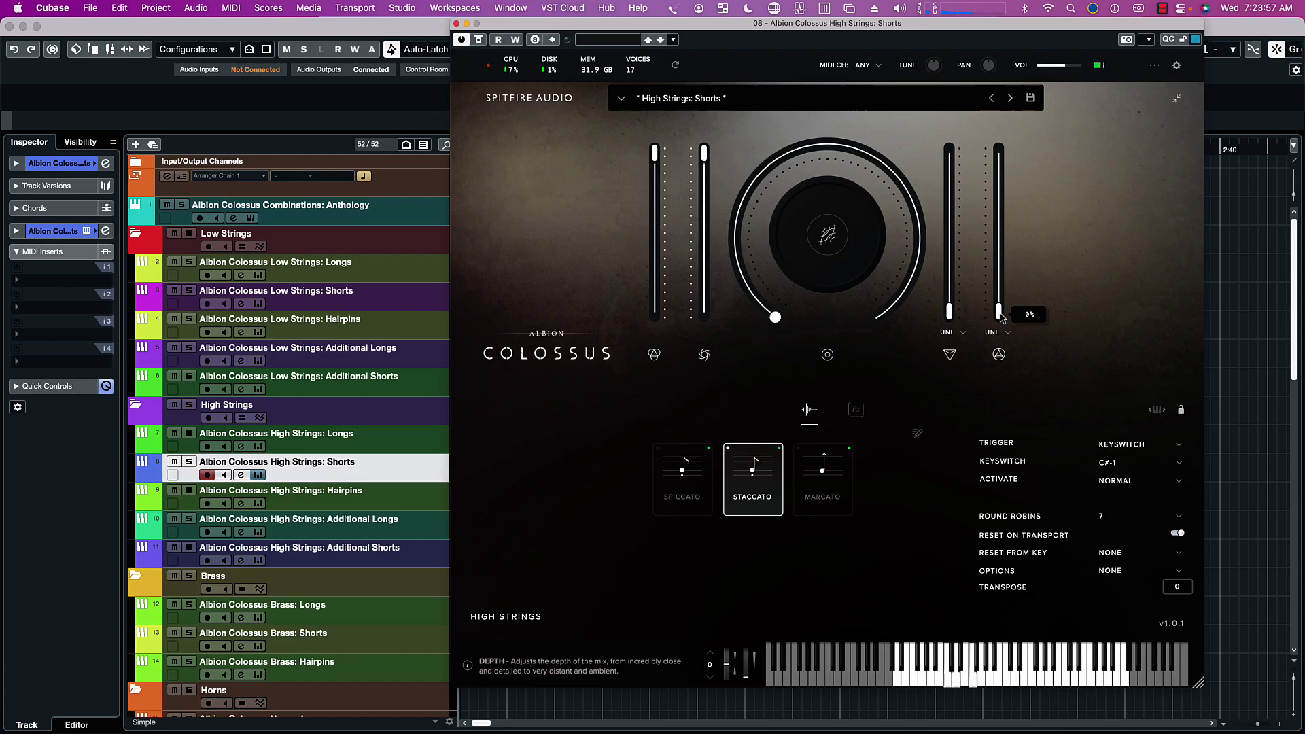
pyautogui.moveTo(999, 316); pyautogui.dragTo(998, 243)
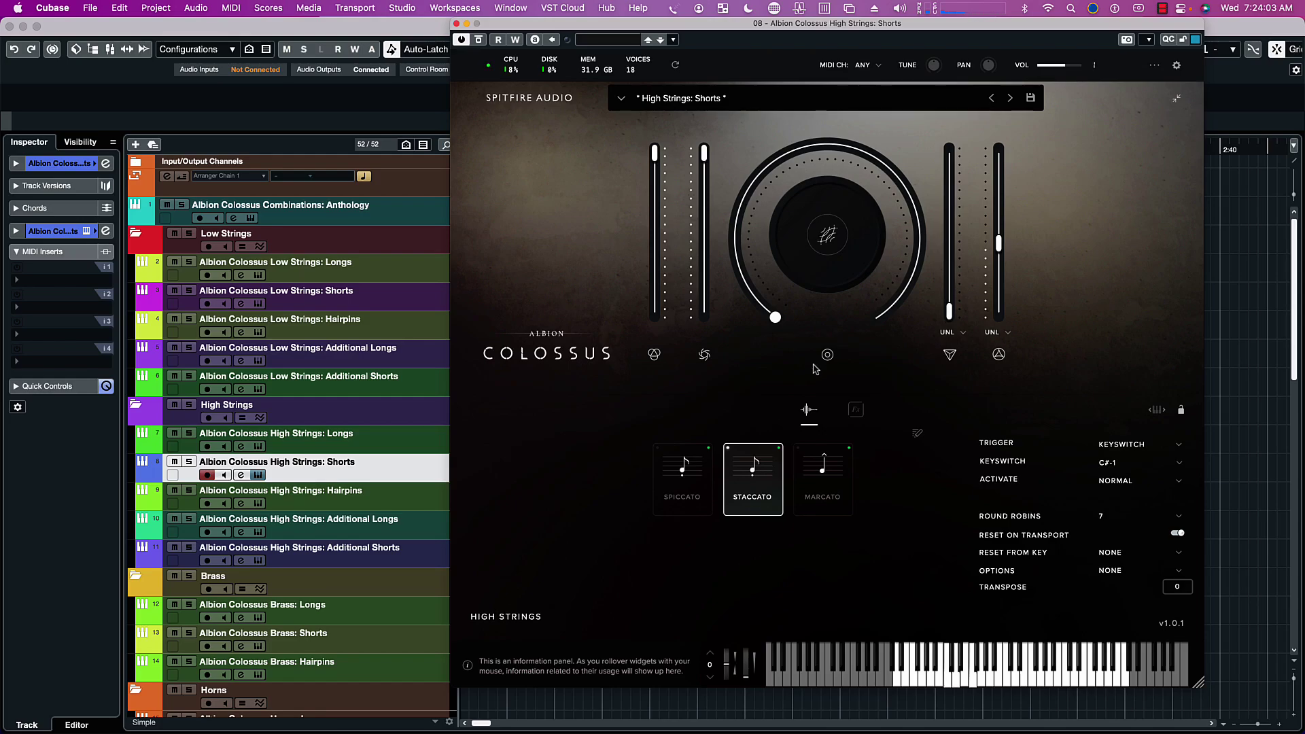
pyautogui.click(825, 480)
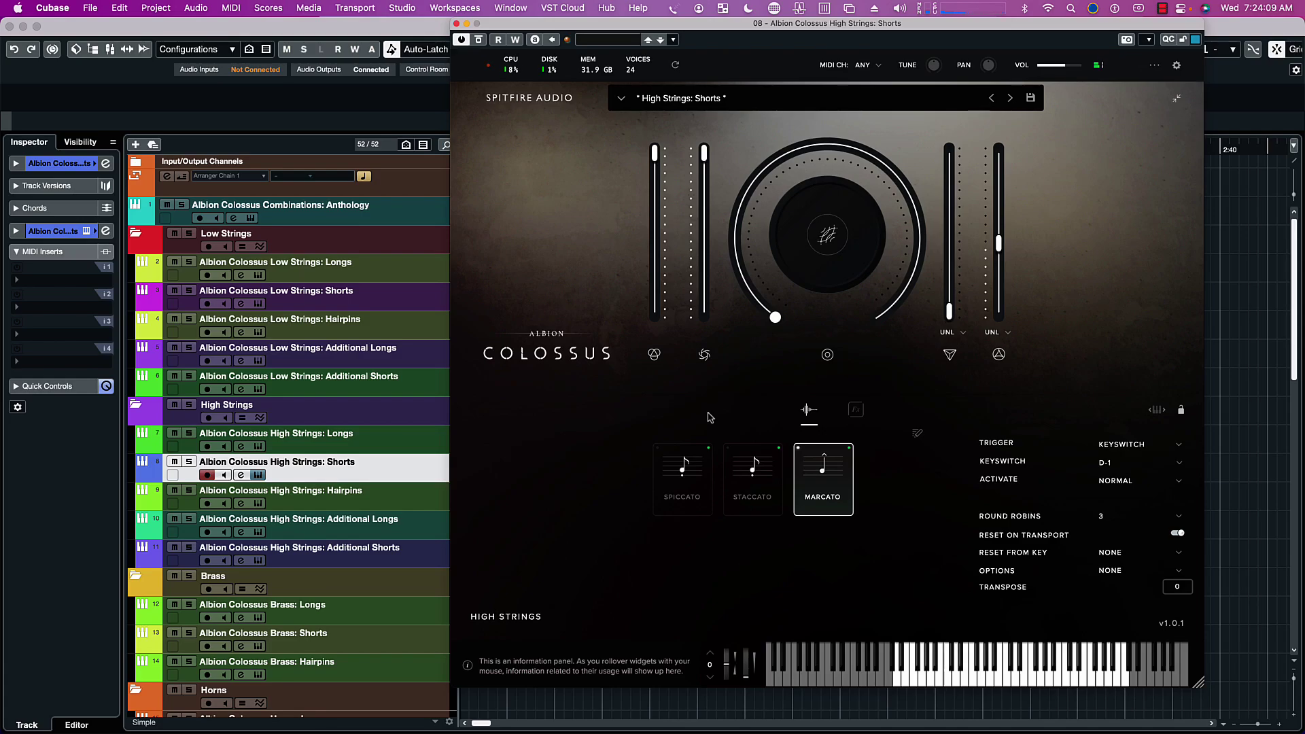
# Step: Audition the Marcato technique while turning the central knob up and back to 0%
pyautogui.moveTo(774, 318)
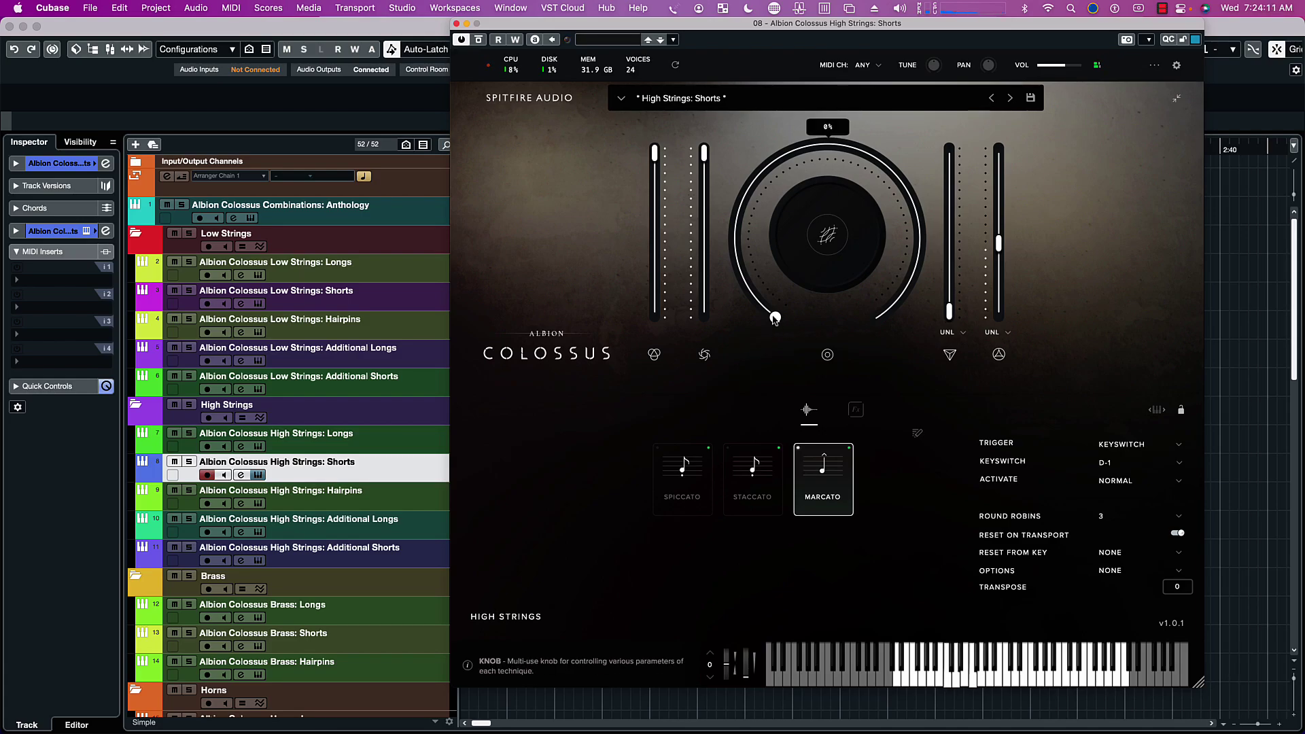
pyautogui.moveTo(775, 318); pyautogui.dragTo(885, 215)
pyautogui.doubleClick(885, 214)
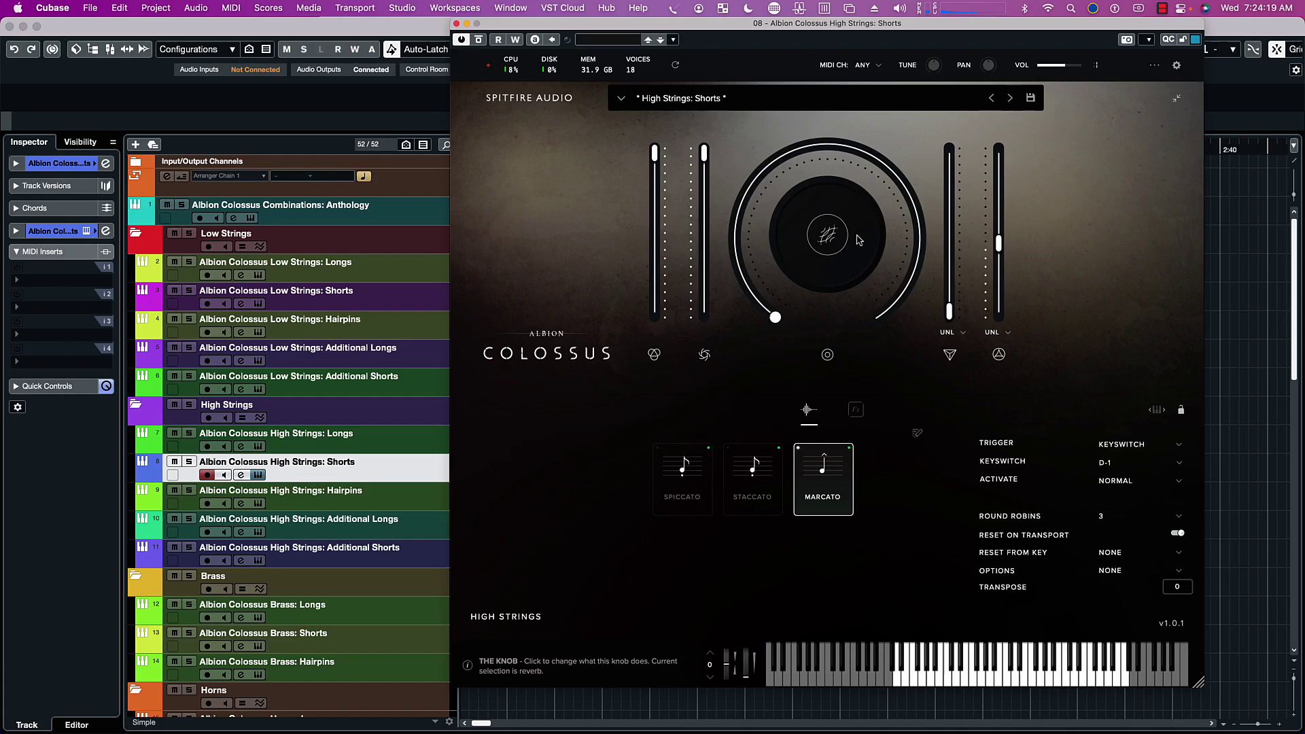
# Step: Audition the Spiccato and Staccato techniques, sweeping the central knob up from 0% and back to its minimum
pyautogui.click(681, 488)
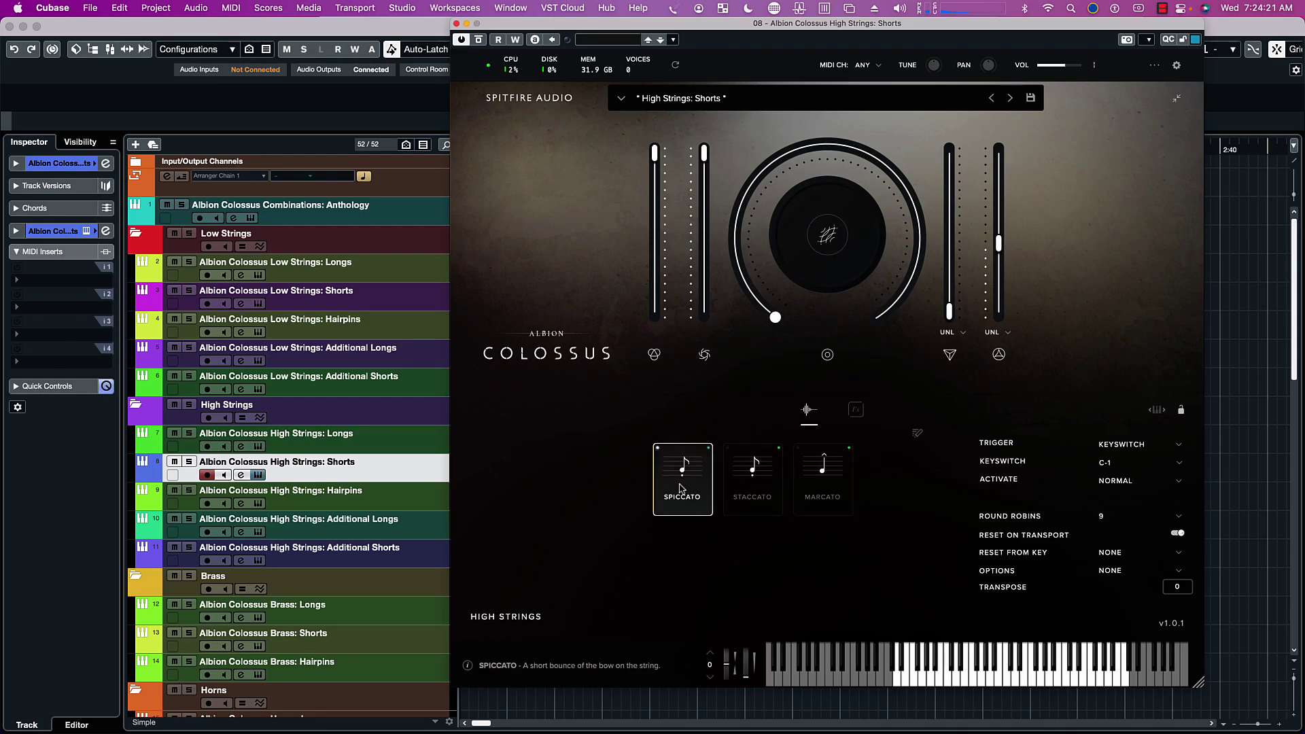
pyautogui.moveTo(775, 320)
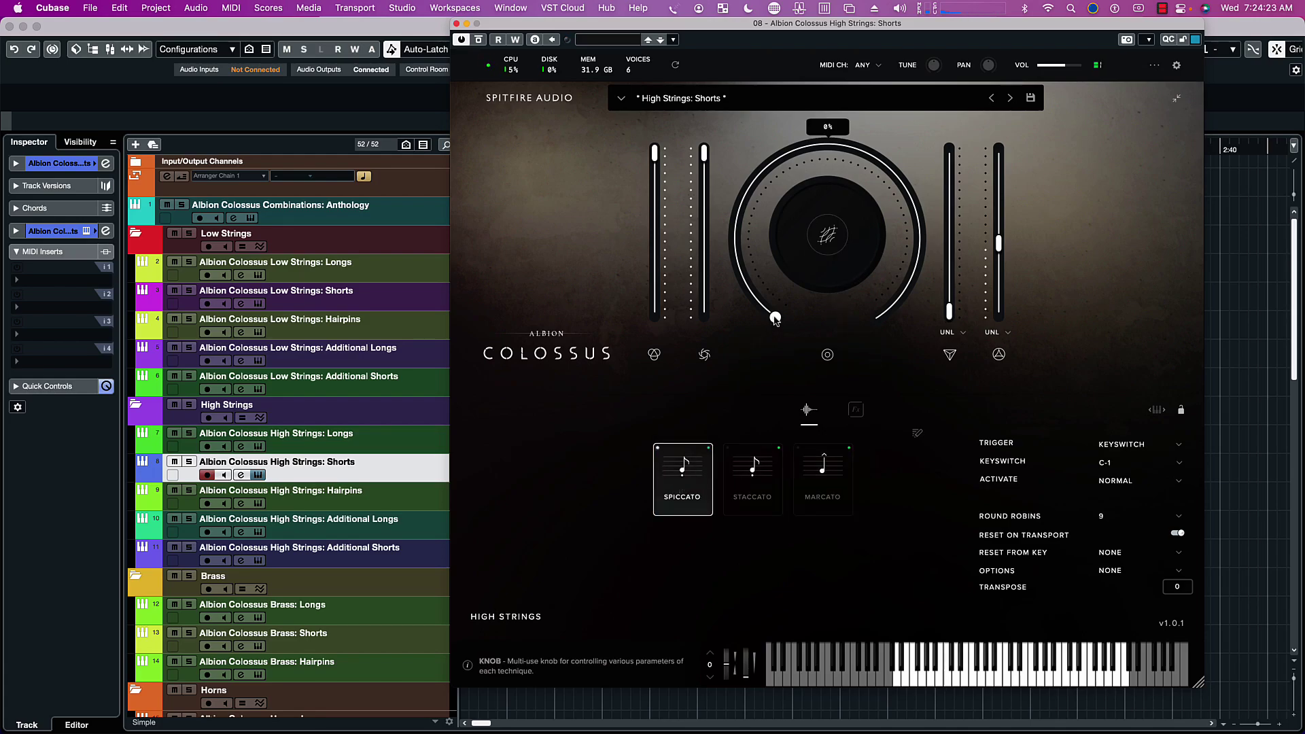
pyautogui.moveTo(776, 321); pyautogui.dragTo(874, 321)
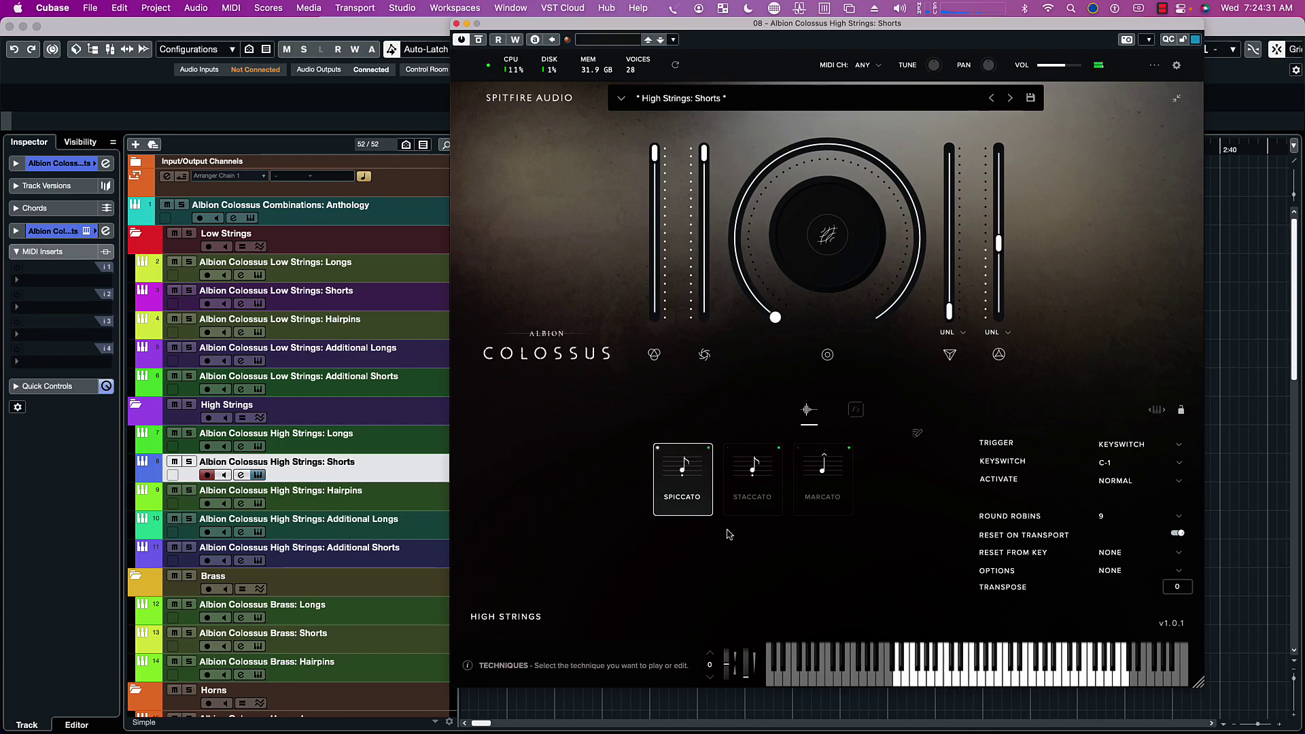
pyautogui.click(746, 494)
pyautogui.moveTo(783, 325)
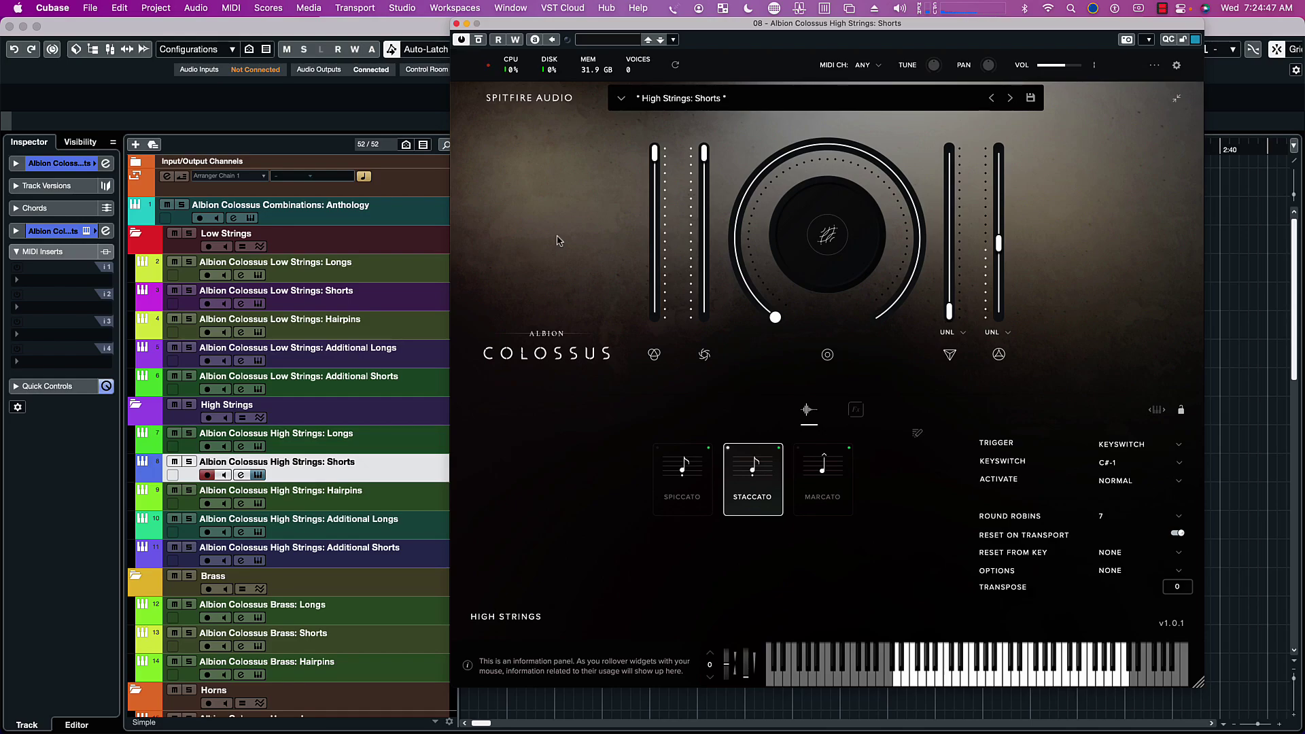
# Step: Close the High Strings: Shorts instrument and open the Albion Colossus High Strings: Hairpins instrument
pyautogui.click(456, 23)
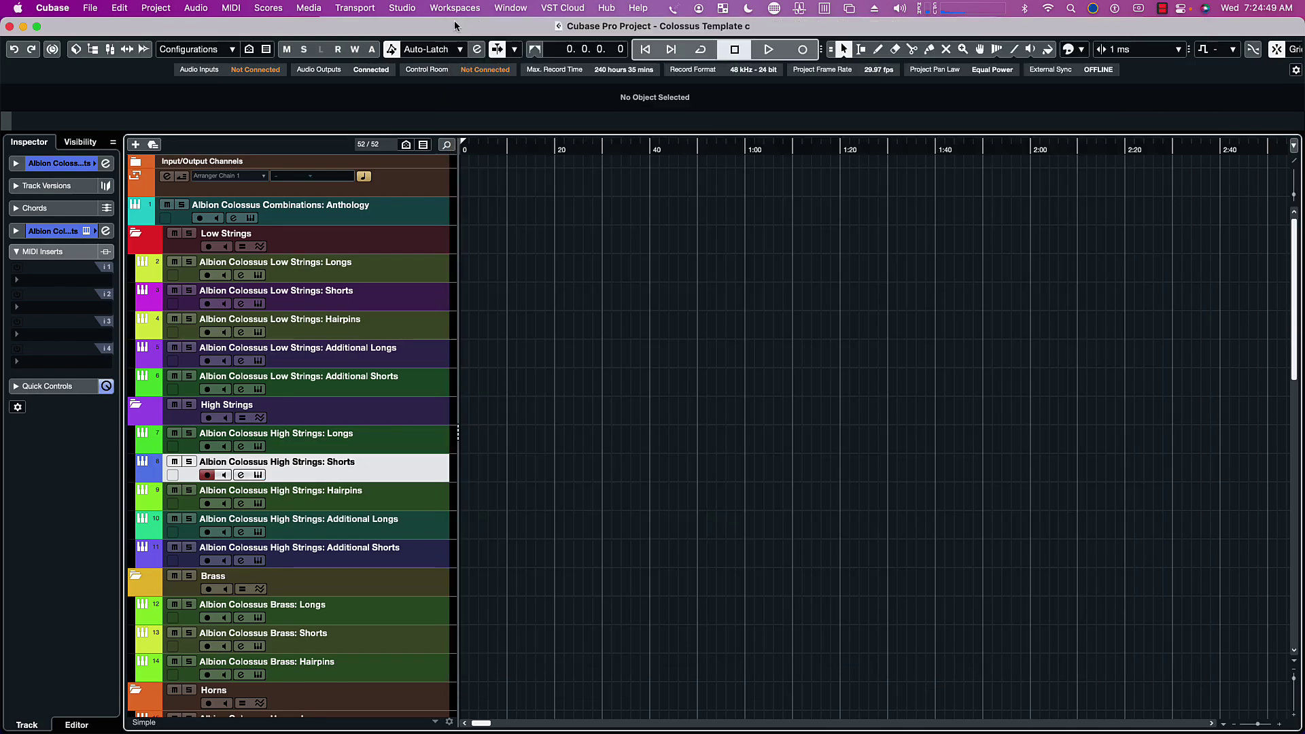
pyautogui.click(402, 508)
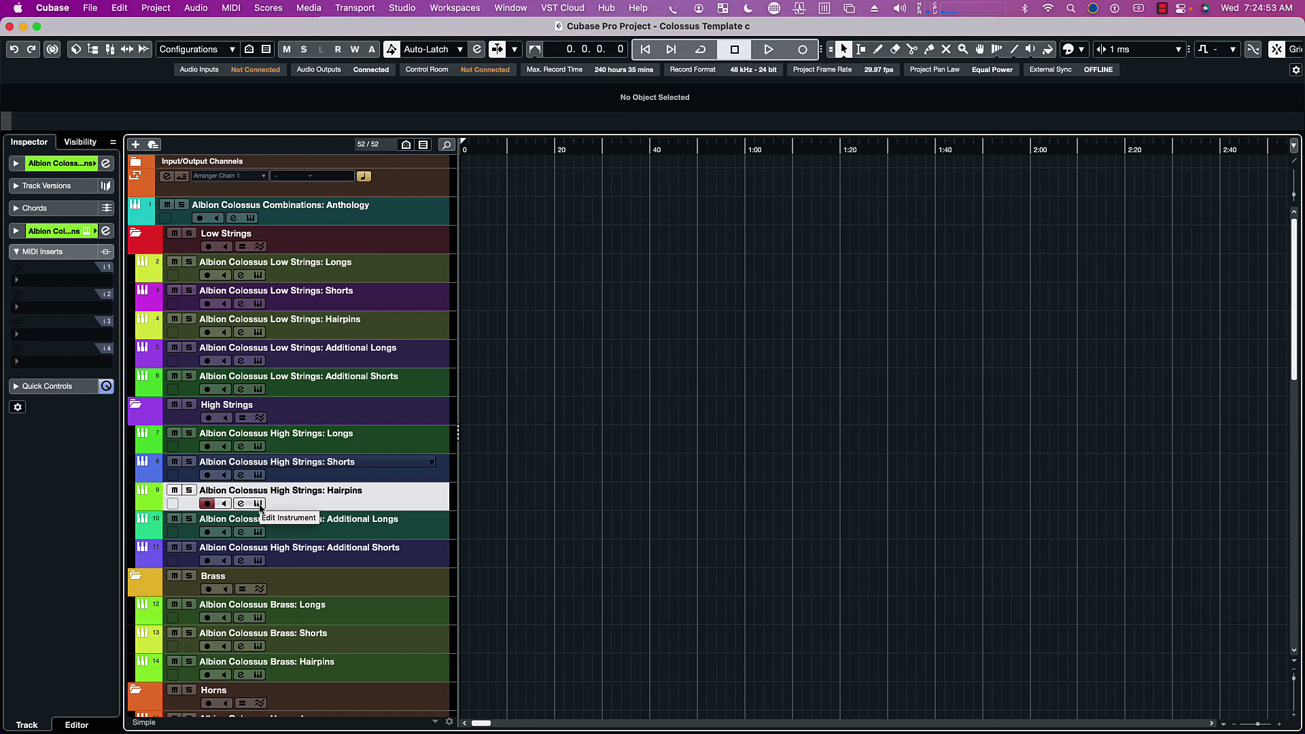
pyautogui.click(258, 504)
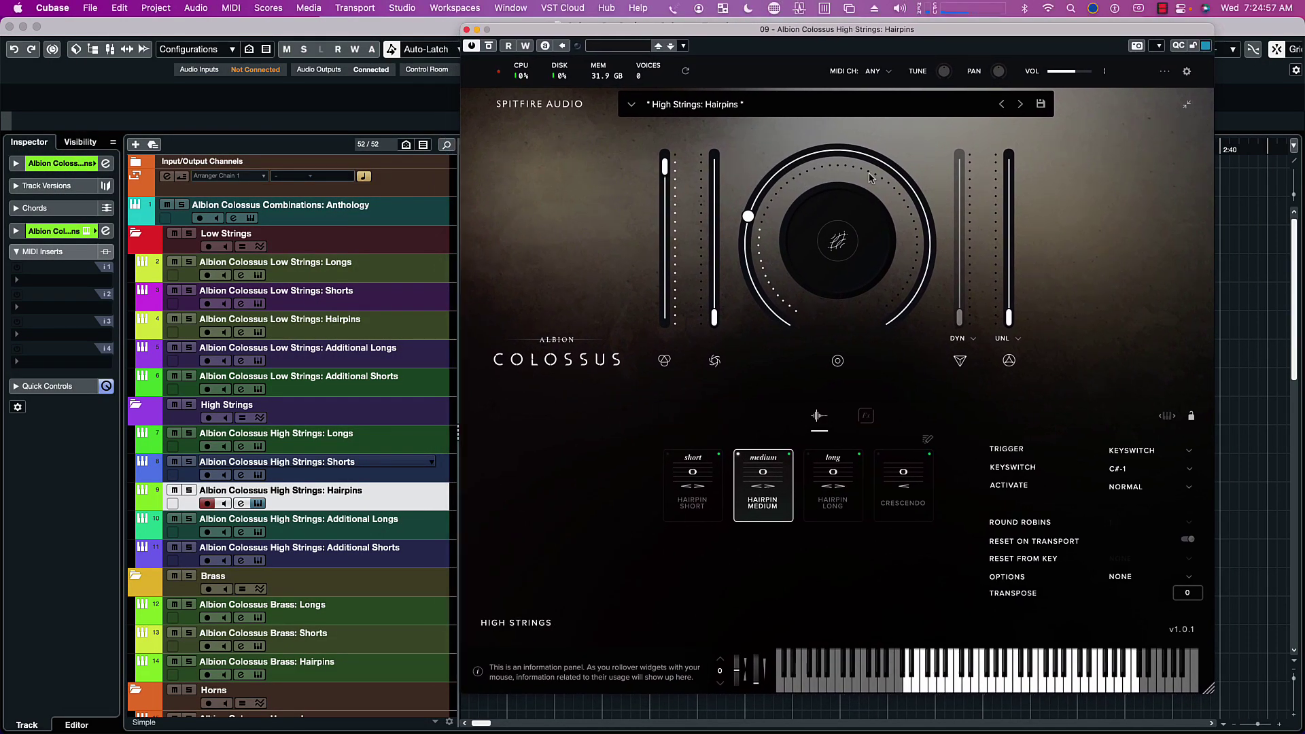
# Step: Set the Scale slider's link to Unlinked, turn the central knob to its minimum and raise Dynamics to slightly below the middle
pyautogui.click(961, 339)
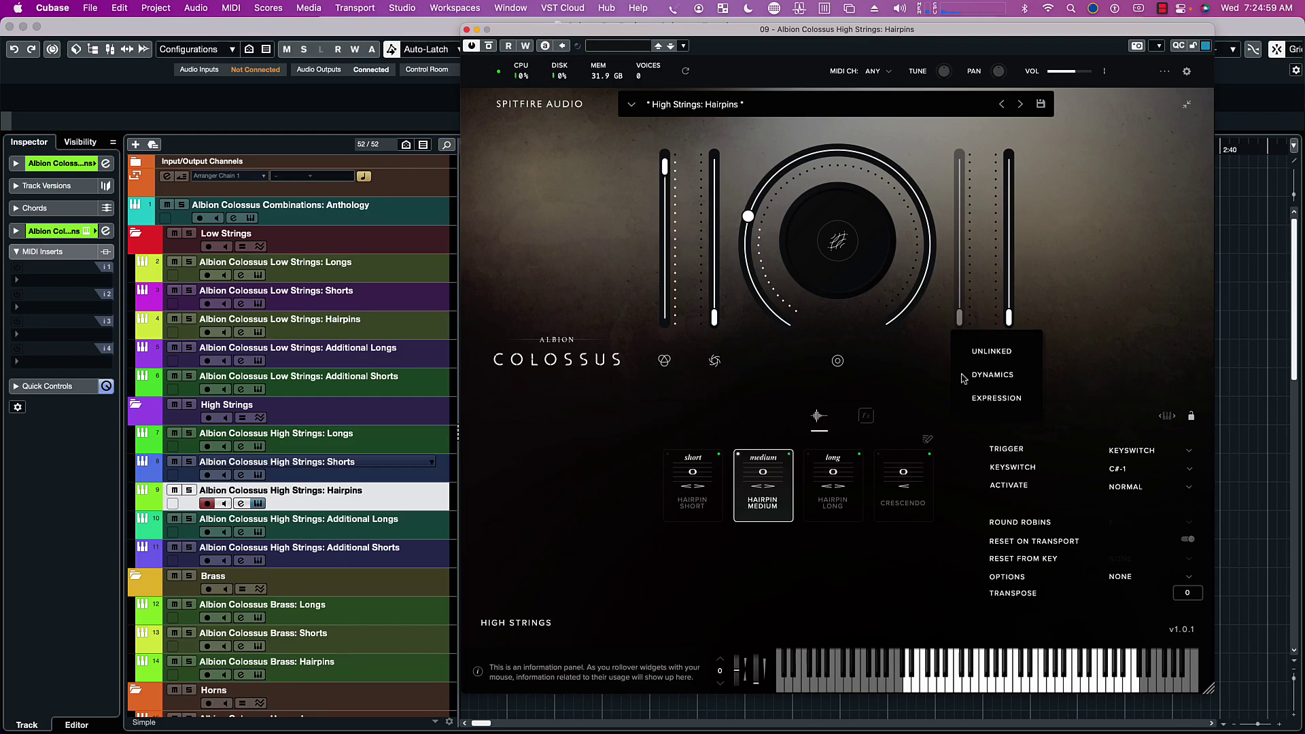
pyautogui.click(987, 351)
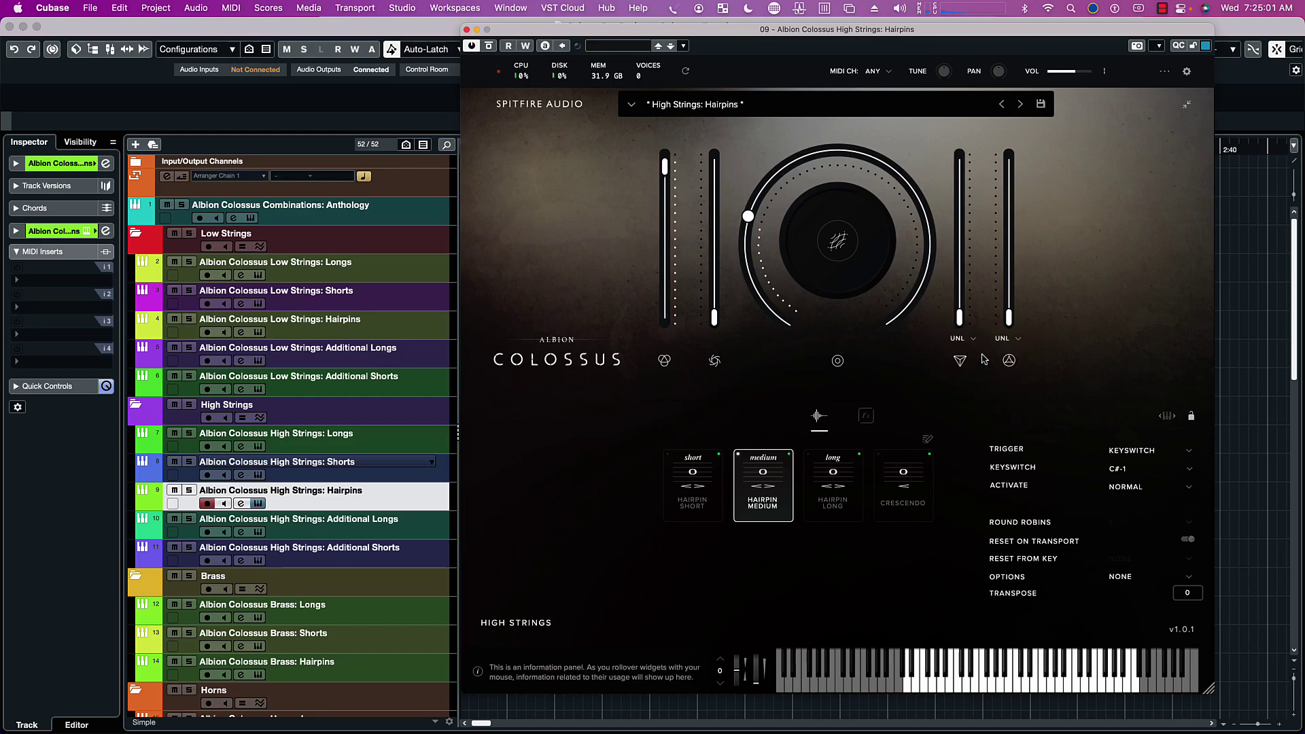
pyautogui.moveTo(965, 329)
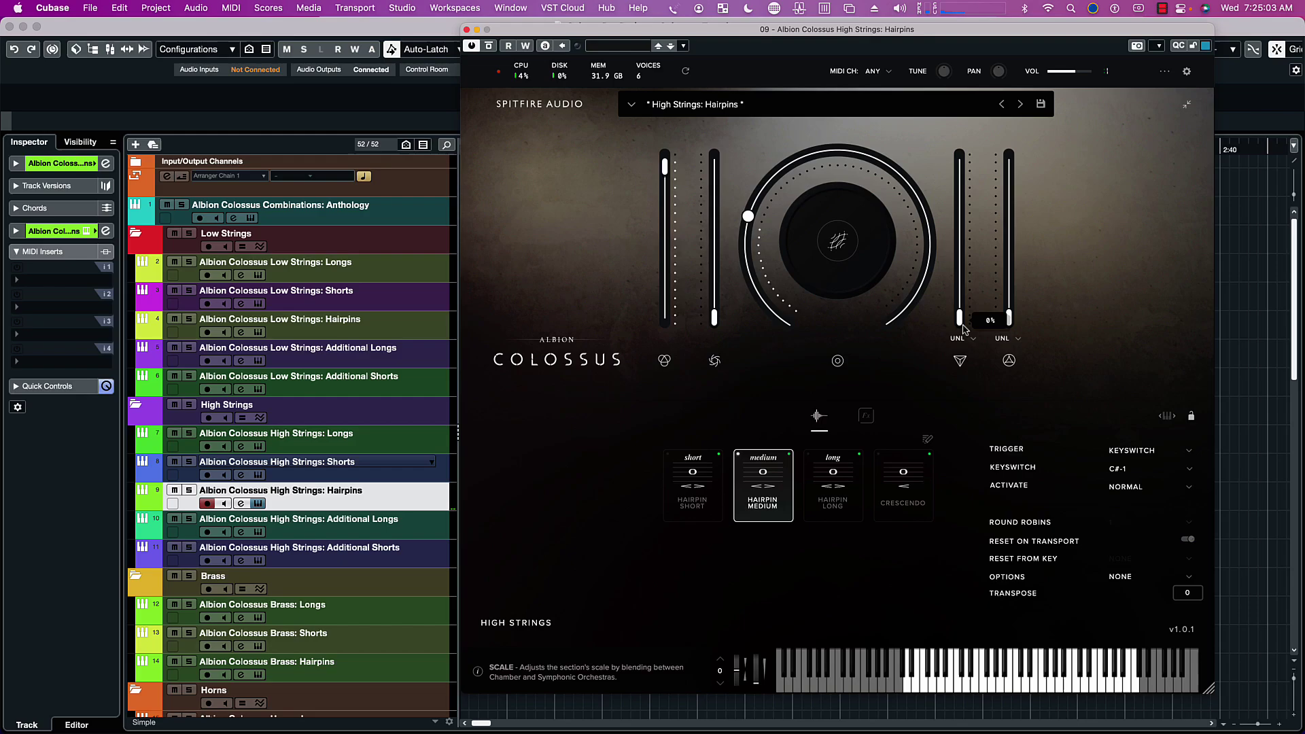
pyautogui.moveTo(816, 293); pyautogui.dragTo(812, 347)
pyautogui.moveTo(713, 318); pyautogui.dragTo(721, 267)
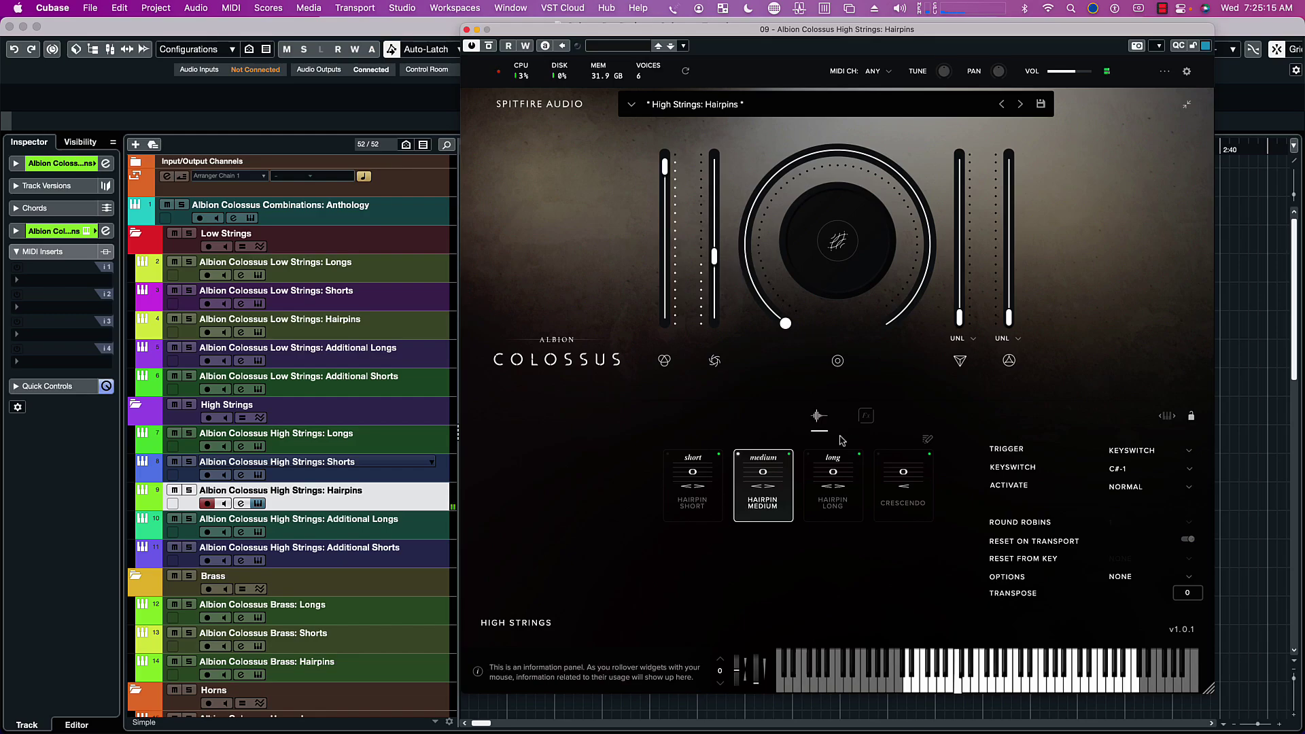
# Step: Audition the Hairpin Short, Hairpin Long and Crescendo techniques with Scale at 0%
pyautogui.click(708, 480)
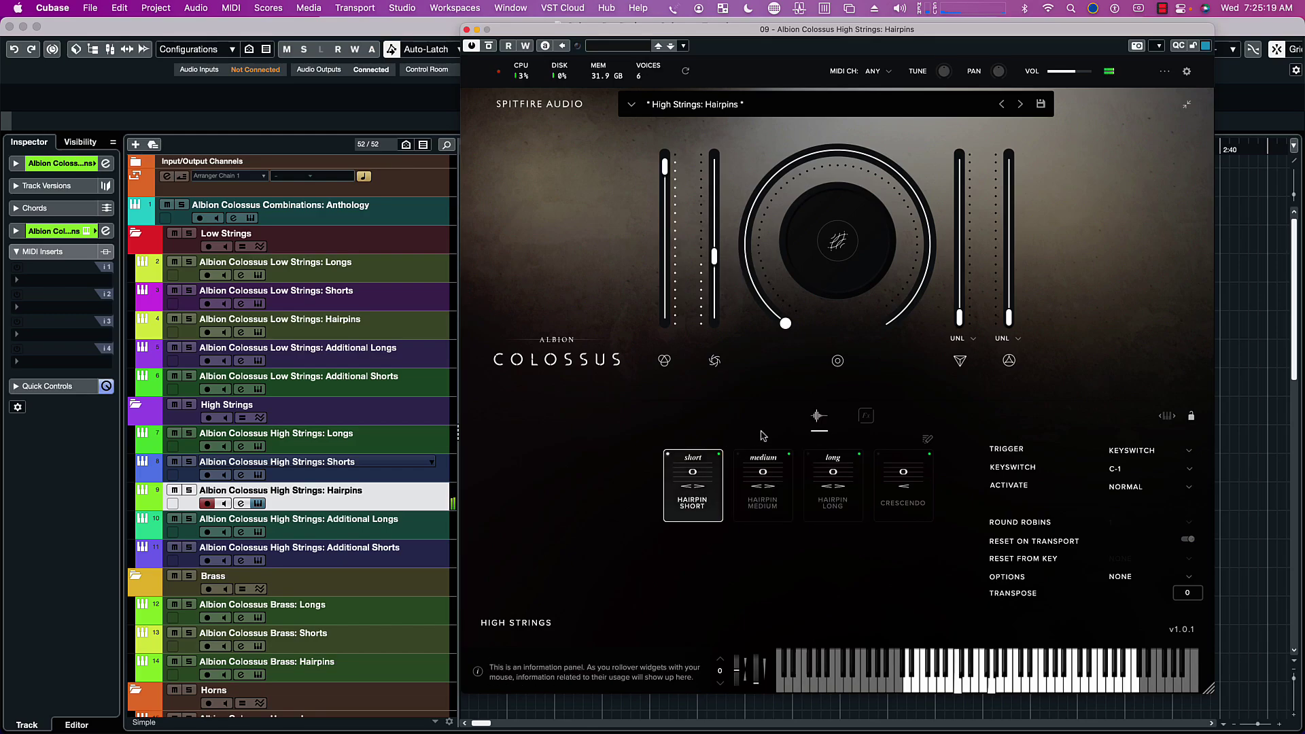
pyautogui.click(823, 480)
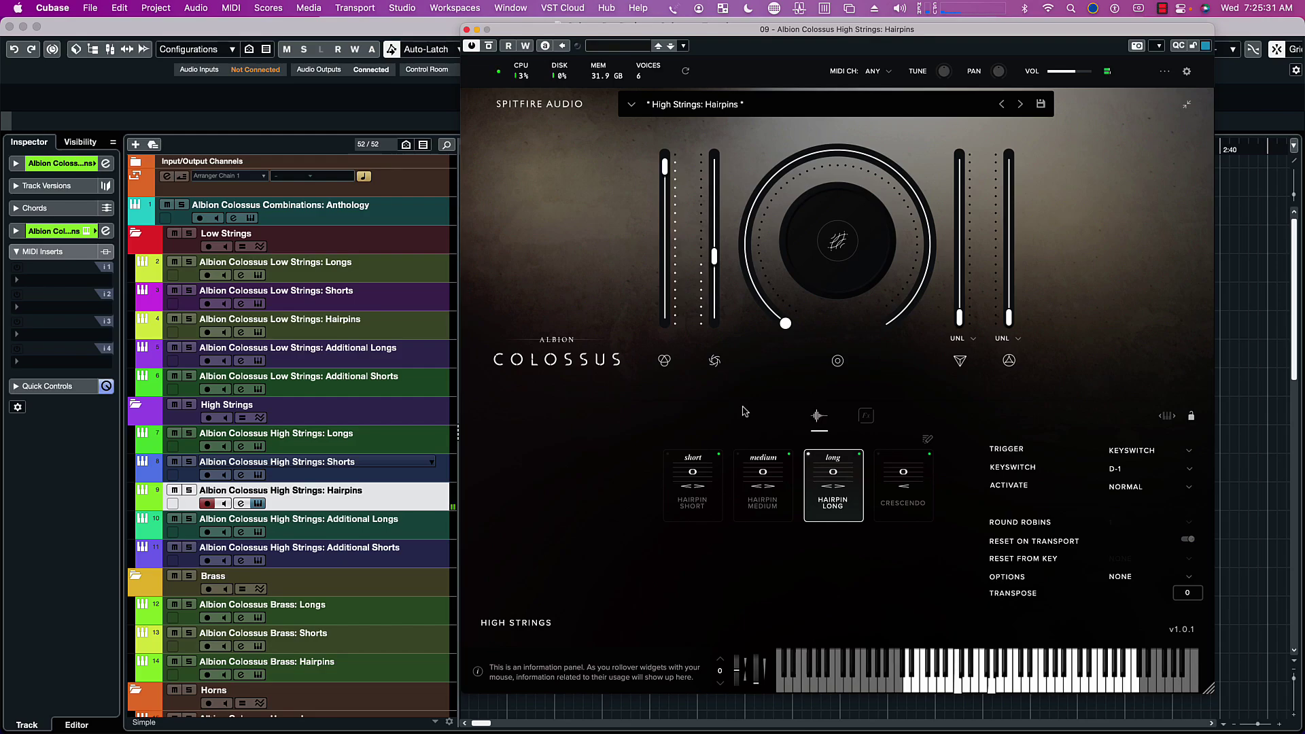
pyautogui.click(904, 479)
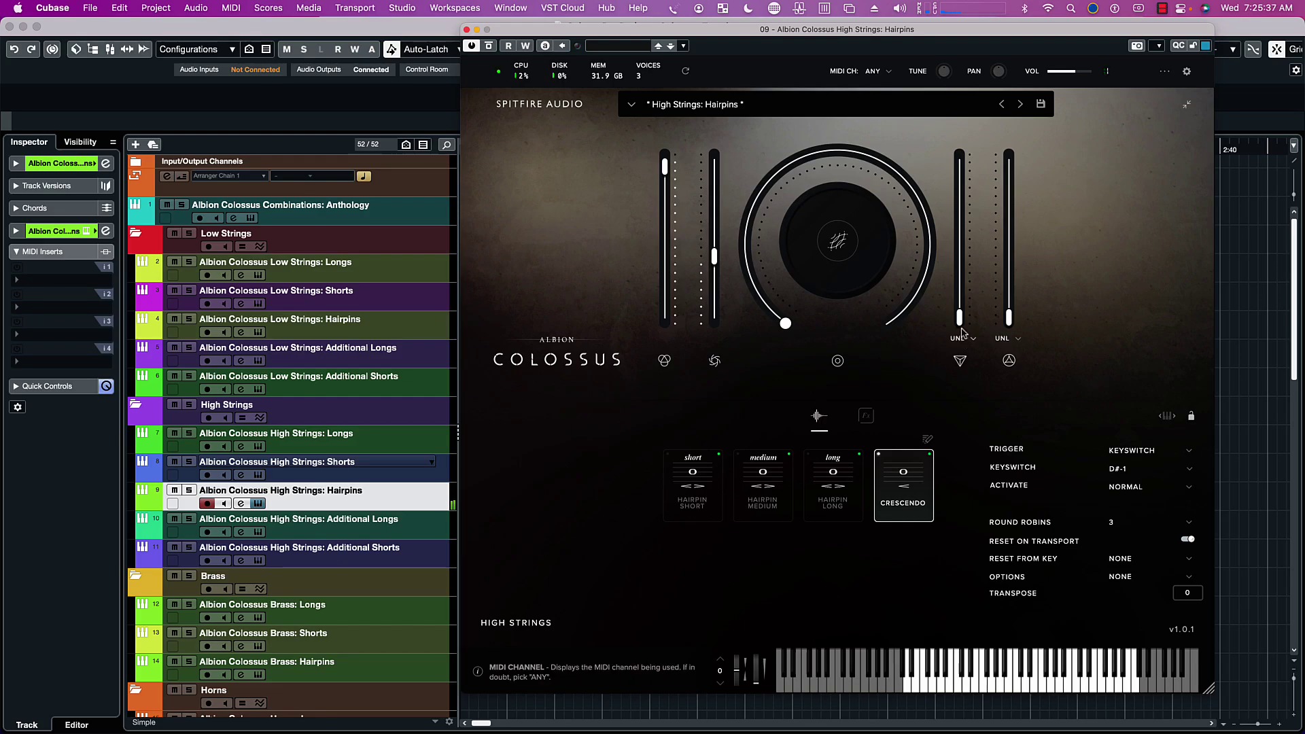
# Step: Raise Scale to its maximum and audition Hairpin Long and Hairpin Medium, finishing on the Hairpin Short technique
pyautogui.moveTo(960, 324)
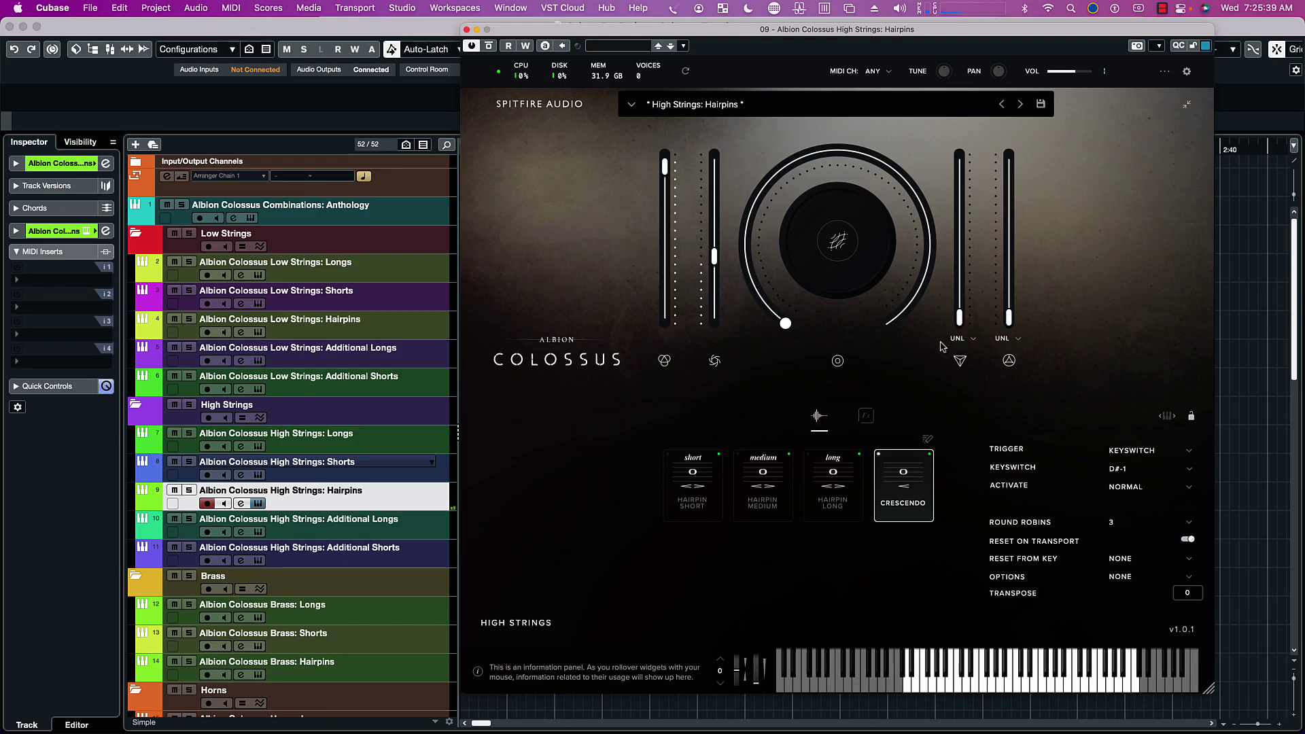
pyautogui.moveTo(960, 323); pyautogui.dragTo(973, 155)
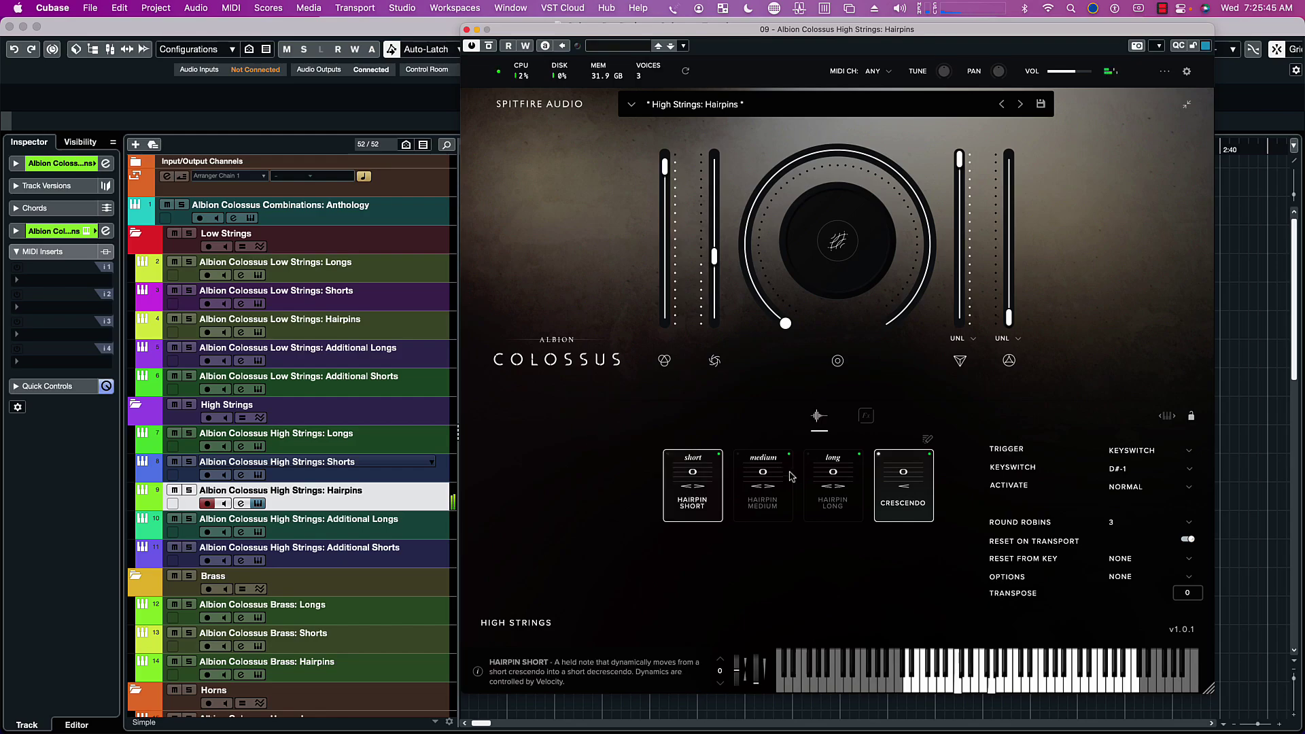
pyautogui.click(822, 480)
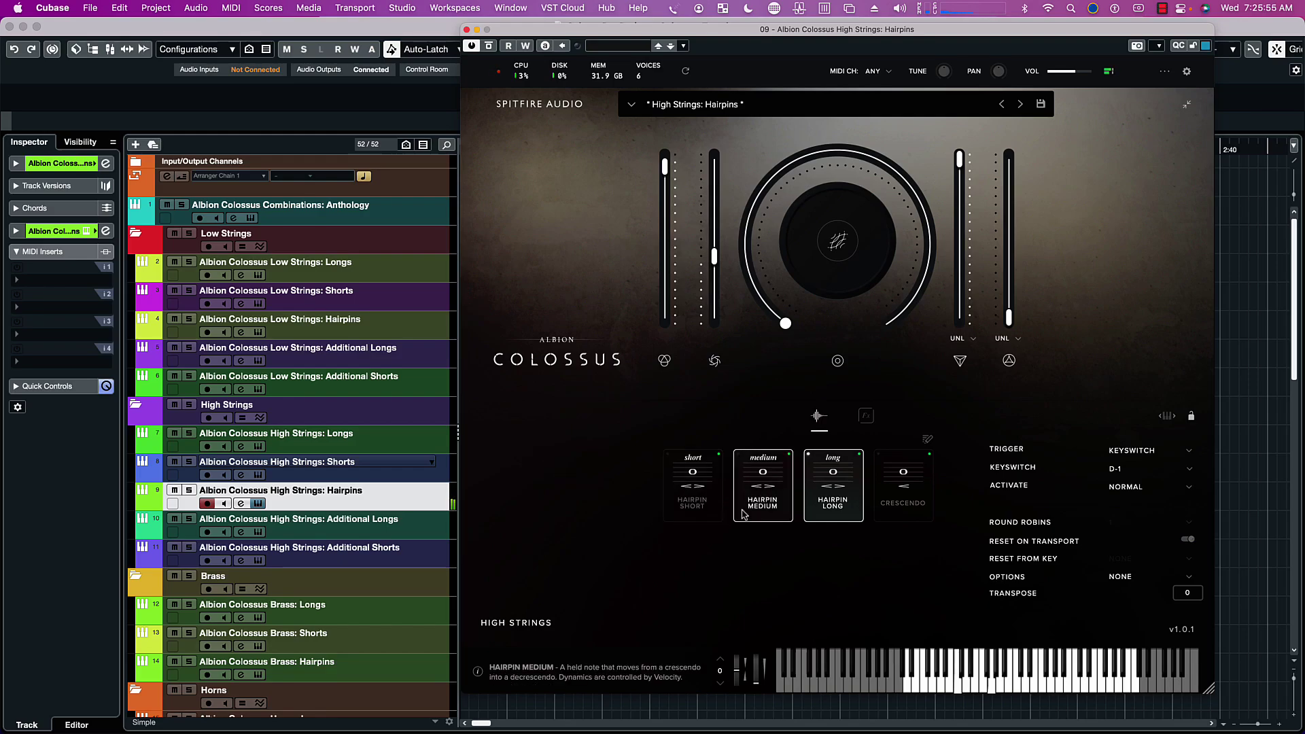
pyautogui.click(771, 481)
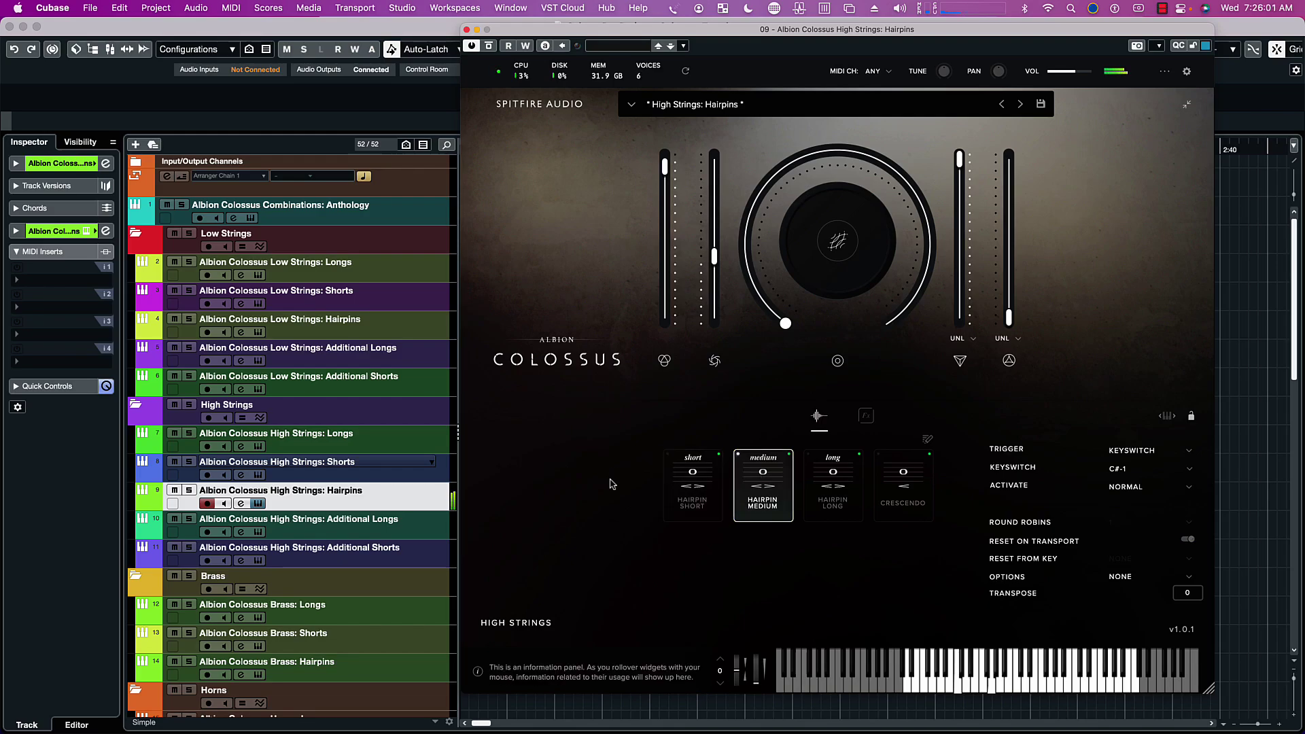
pyautogui.click(681, 480)
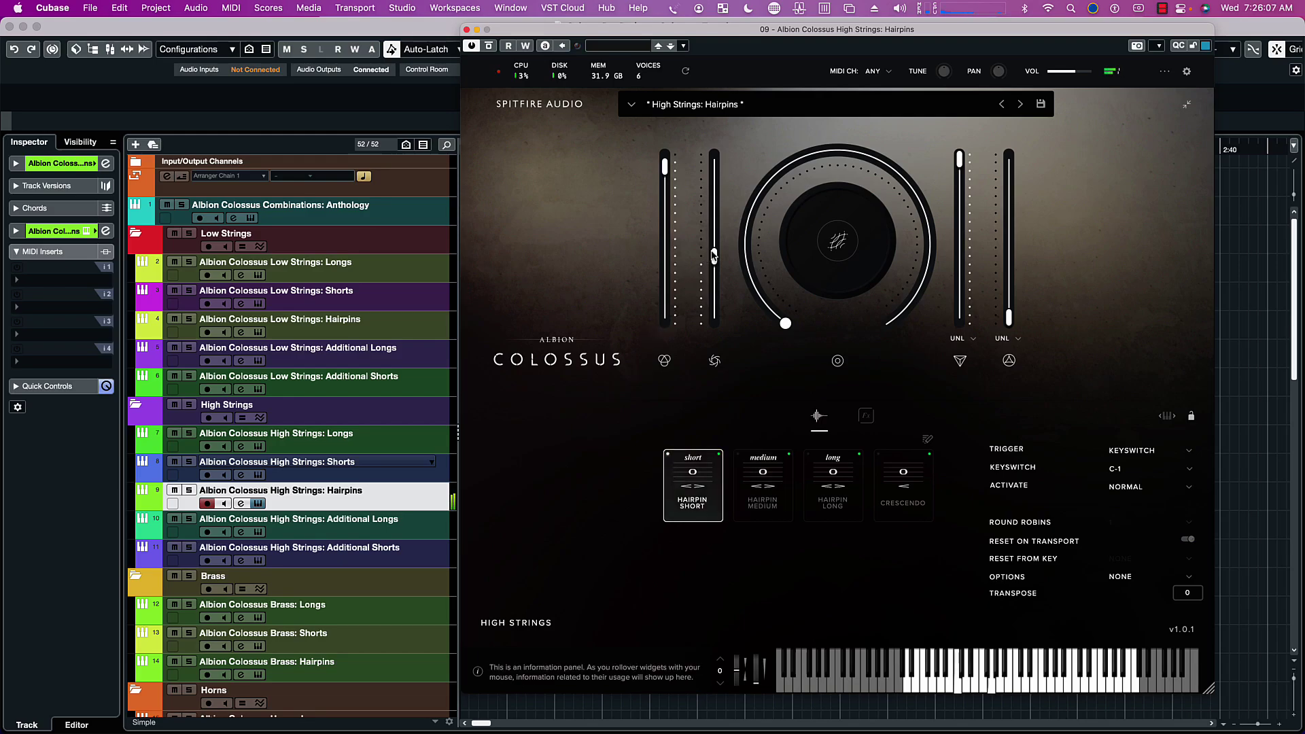
# Step: Raise Dynamics to its maximum and audition Hairpin Short while sweeping the central knob to its maximum and back to 0%
pyautogui.moveTo(713, 256); pyautogui.dragTo(724, 158)
pyautogui.moveTo(1087, 72); pyautogui.dragTo(1076, 72)
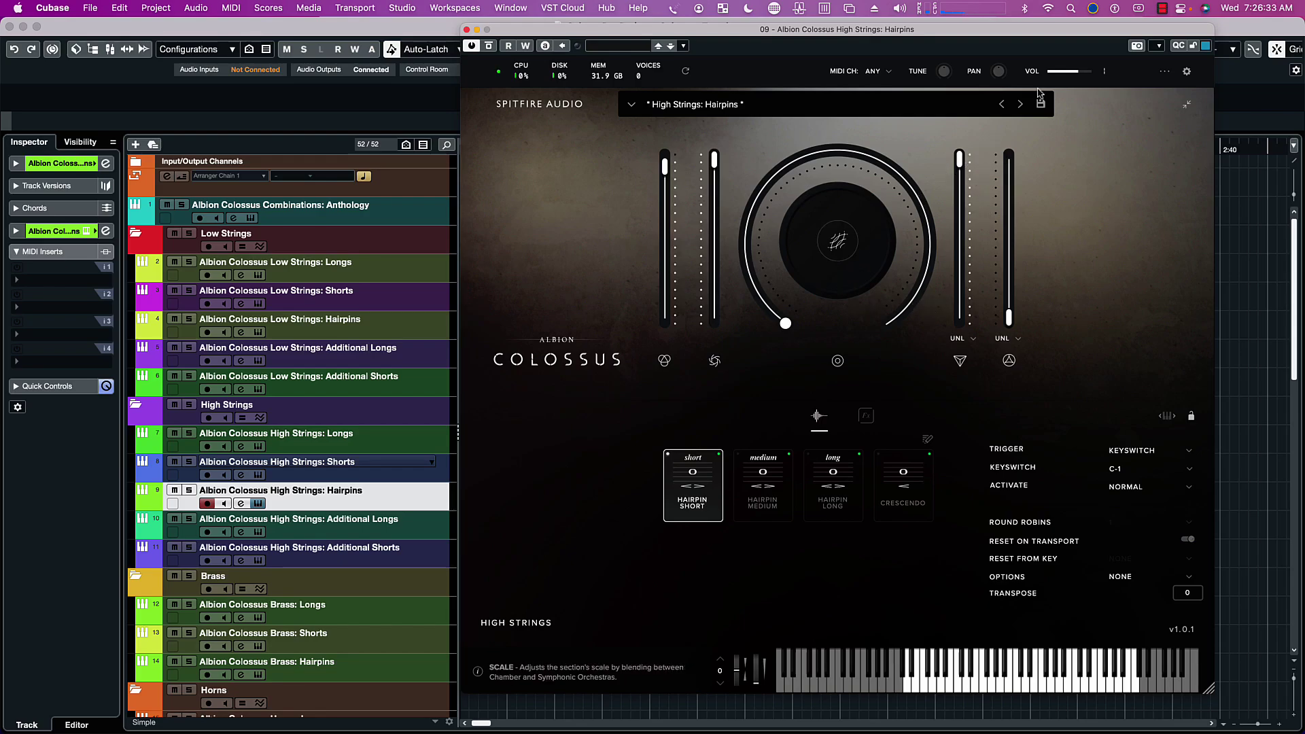
pyautogui.moveTo(794, 336)
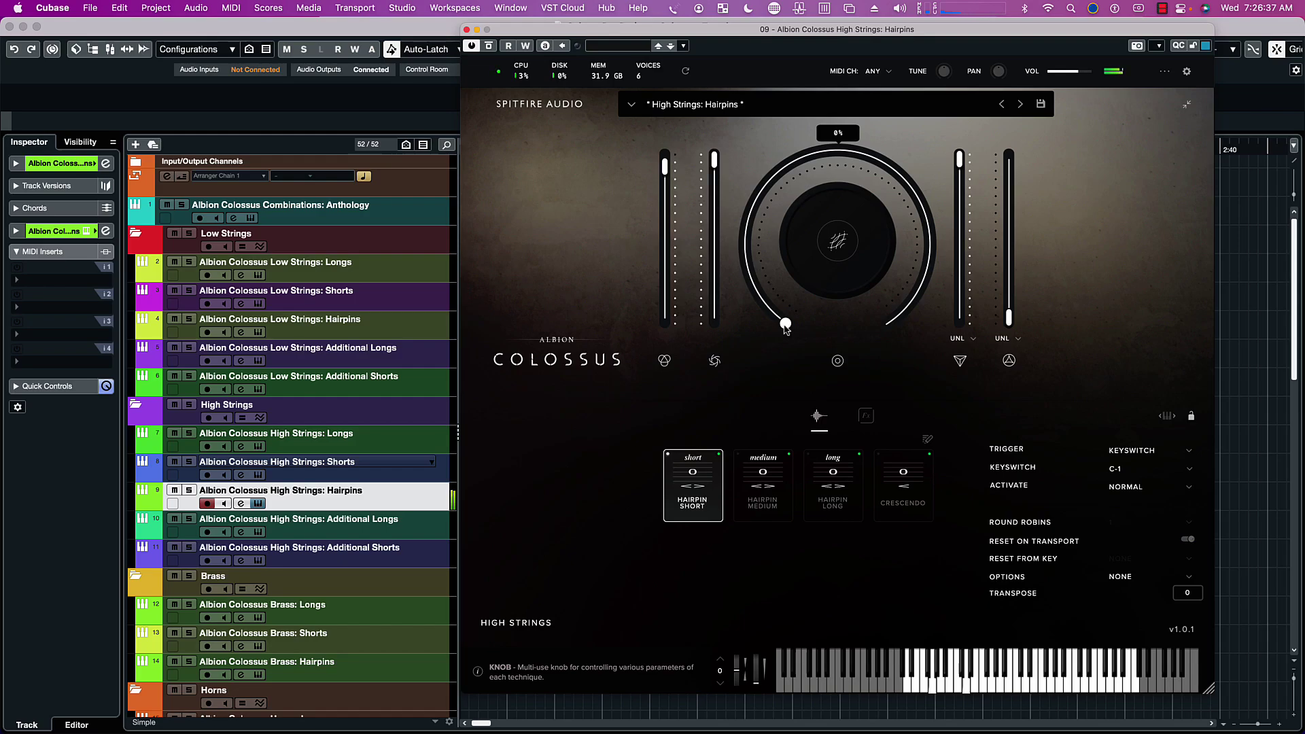
pyautogui.moveTo(787, 328); pyautogui.dragTo(901, 328)
pyautogui.moveTo(901, 328); pyautogui.dragTo(786, 325)
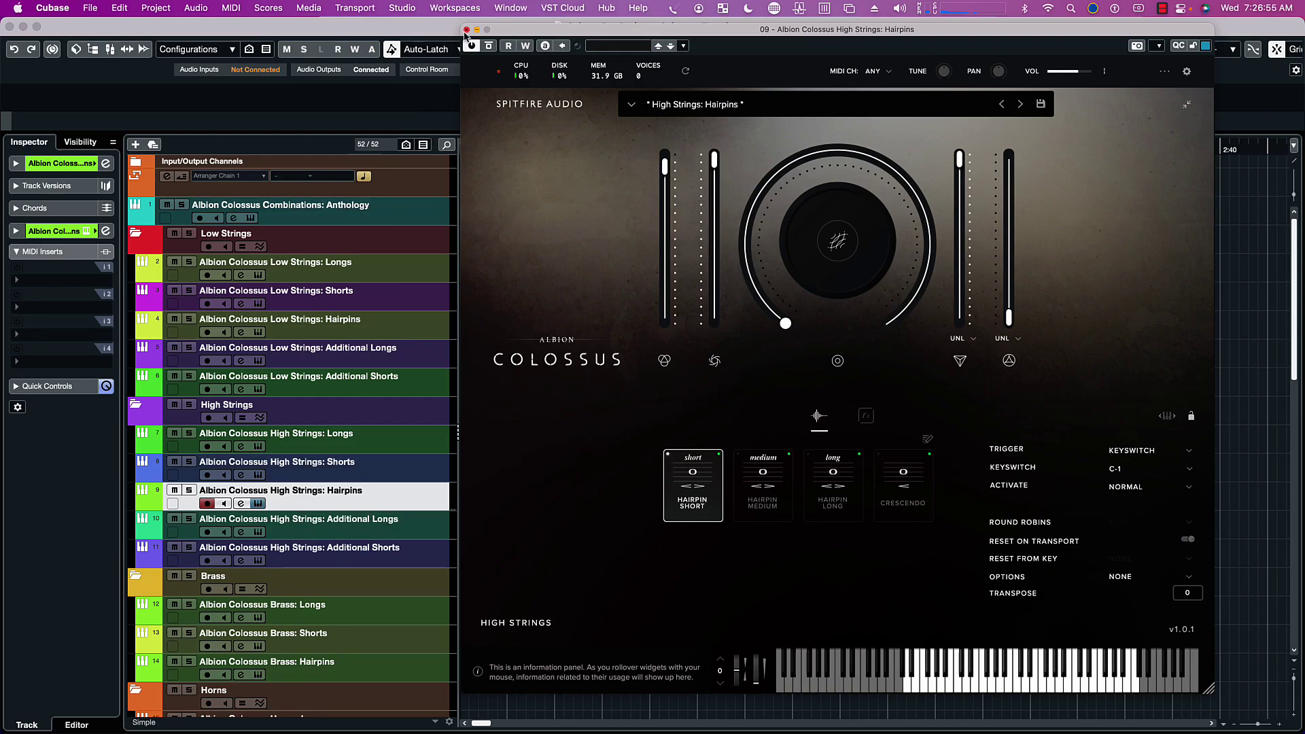
# Step: Close the Hairpins instrument, open Albion Colossus High Strings: Additional Longs, and move its window clear of the track list
pyautogui.click(467, 30)
pyautogui.click(416, 532)
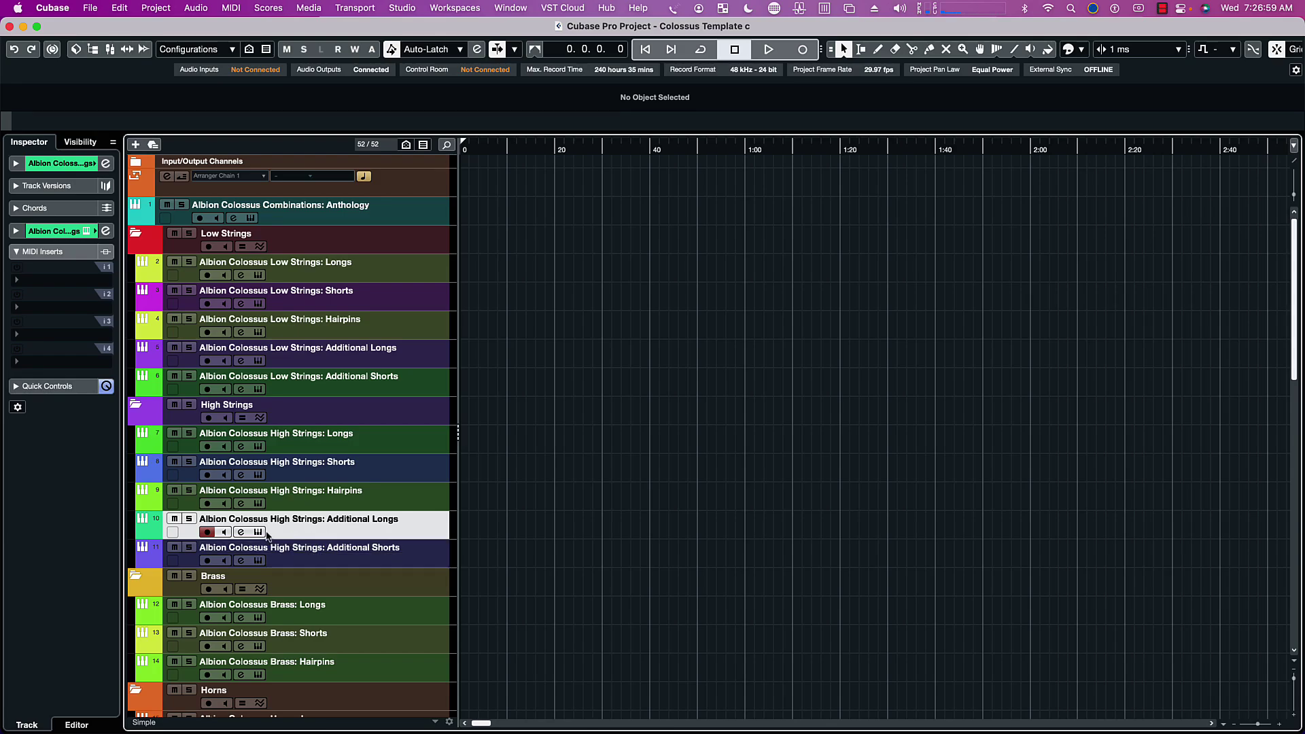
pyautogui.click(259, 533)
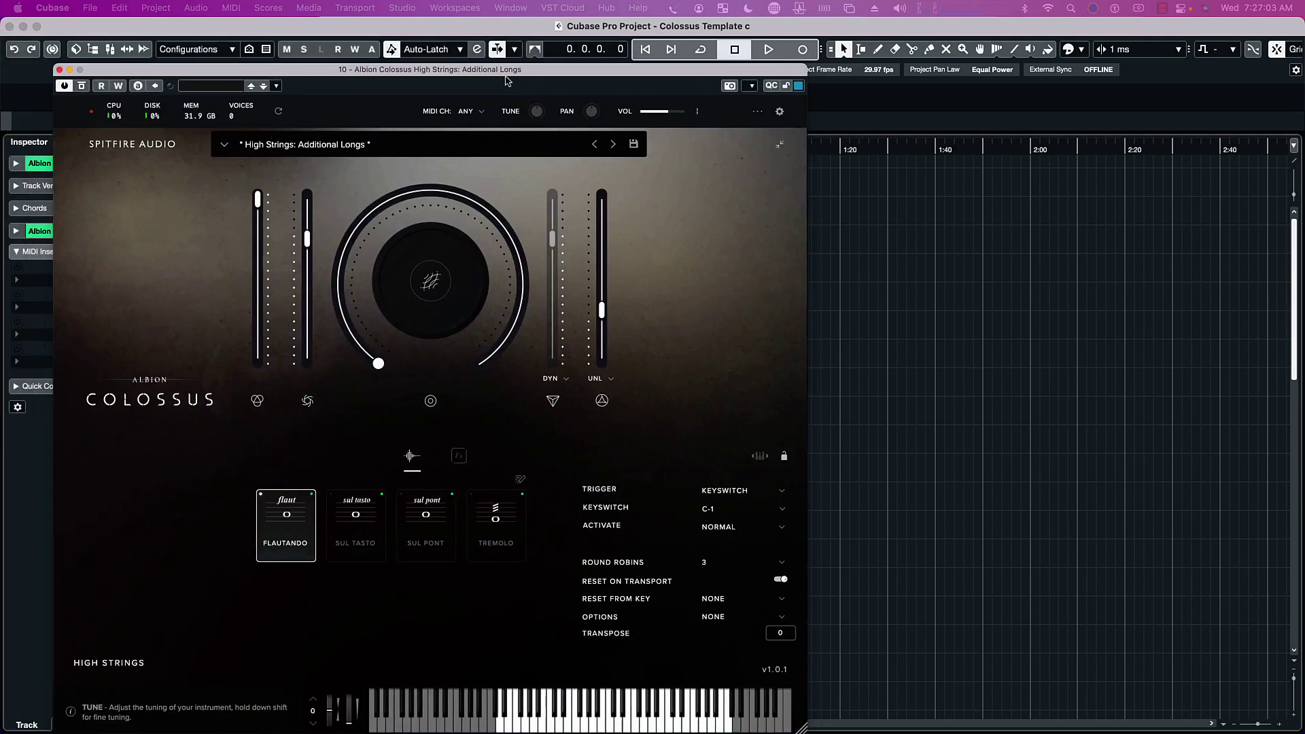
pyautogui.moveTo(508, 71); pyautogui.dragTo(886, 32)
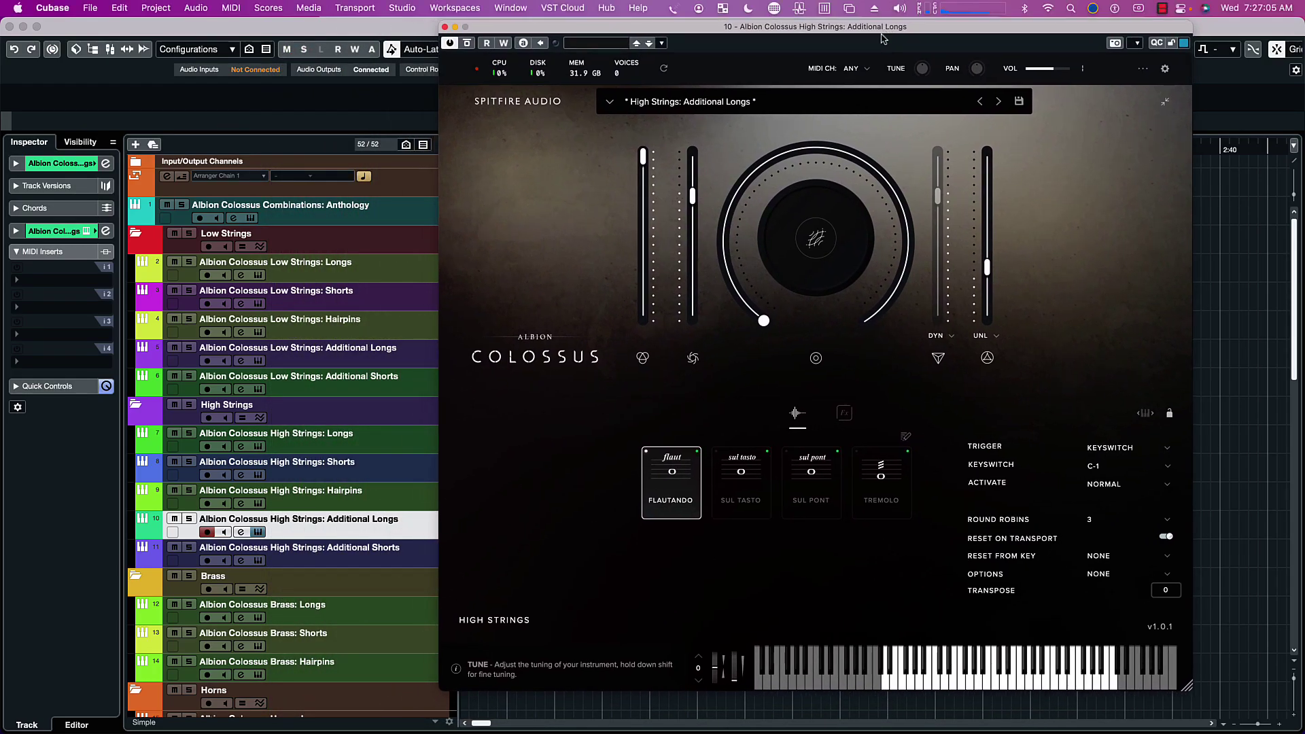
# Step: Set the Scale slider's link to Unlinked and audition Flautando with Scale at 0% and raised to its maximum
pyautogui.click(936, 336)
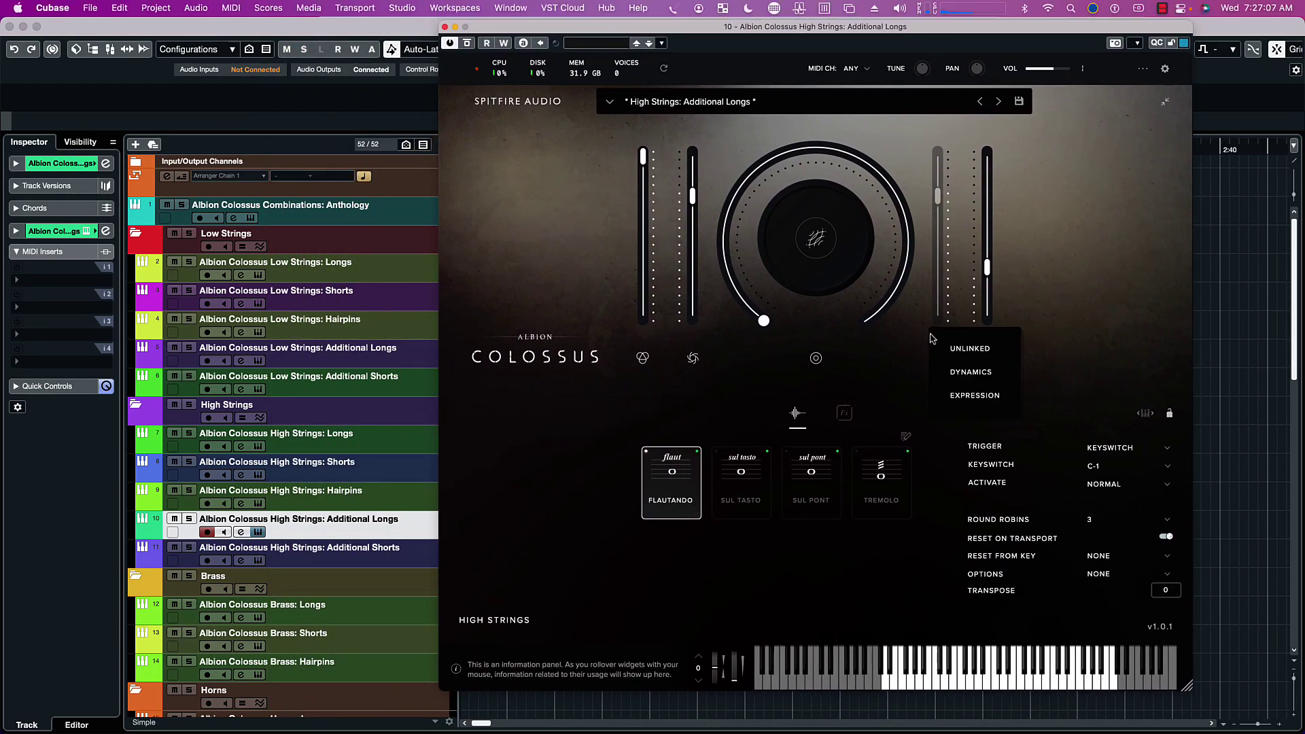
pyautogui.click(961, 354)
pyautogui.moveTo(934, 201)
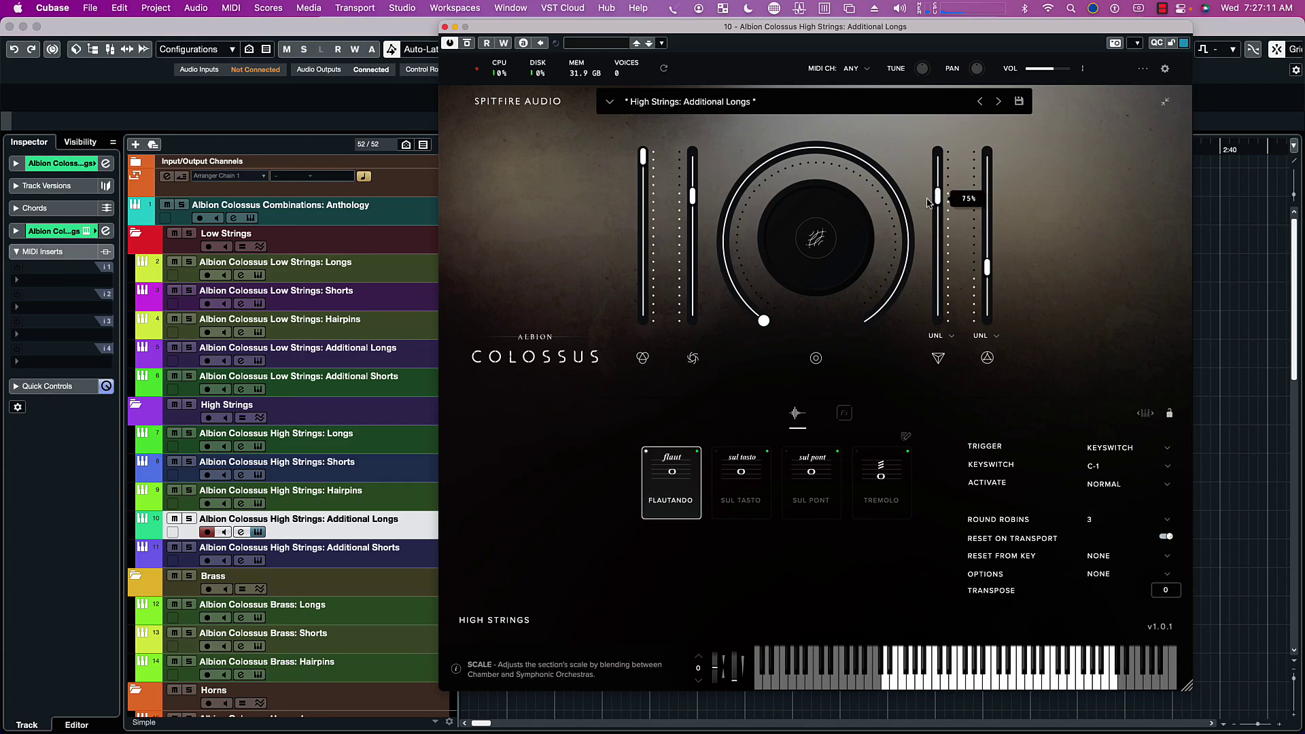
pyautogui.moveTo(937, 199); pyautogui.dragTo(949, 339)
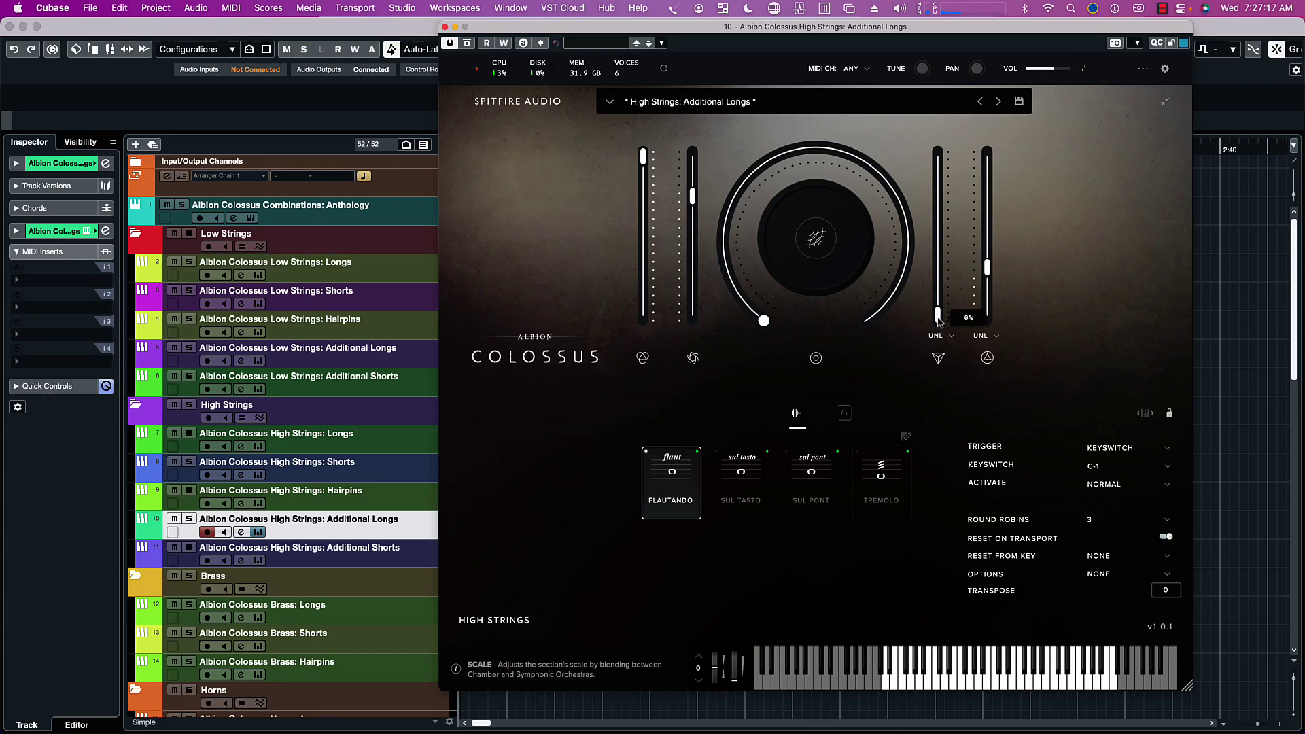
pyautogui.moveTo(939, 319); pyautogui.dragTo(939, 157)
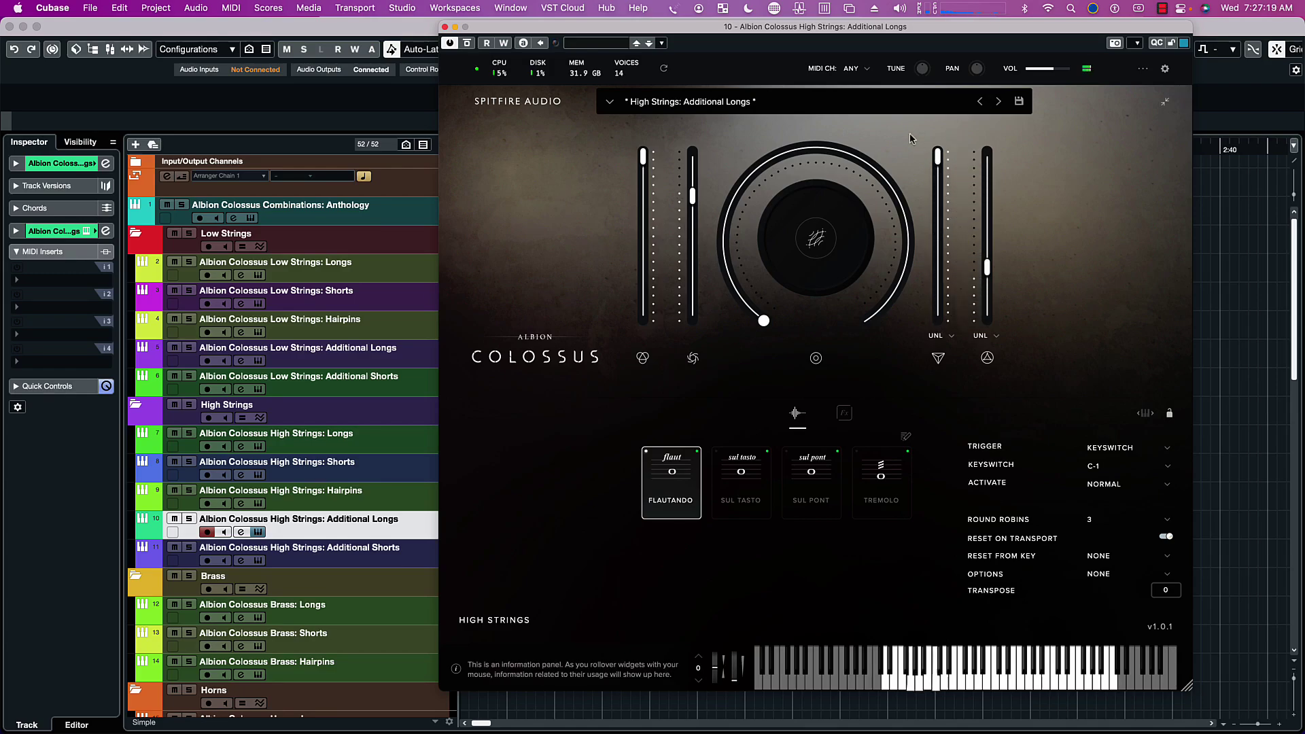
# Step: Raise Depth to slightly above the middle and audition the Sul Tasto technique, finishing on Sul Pont
pyautogui.moveTo(904, 144)
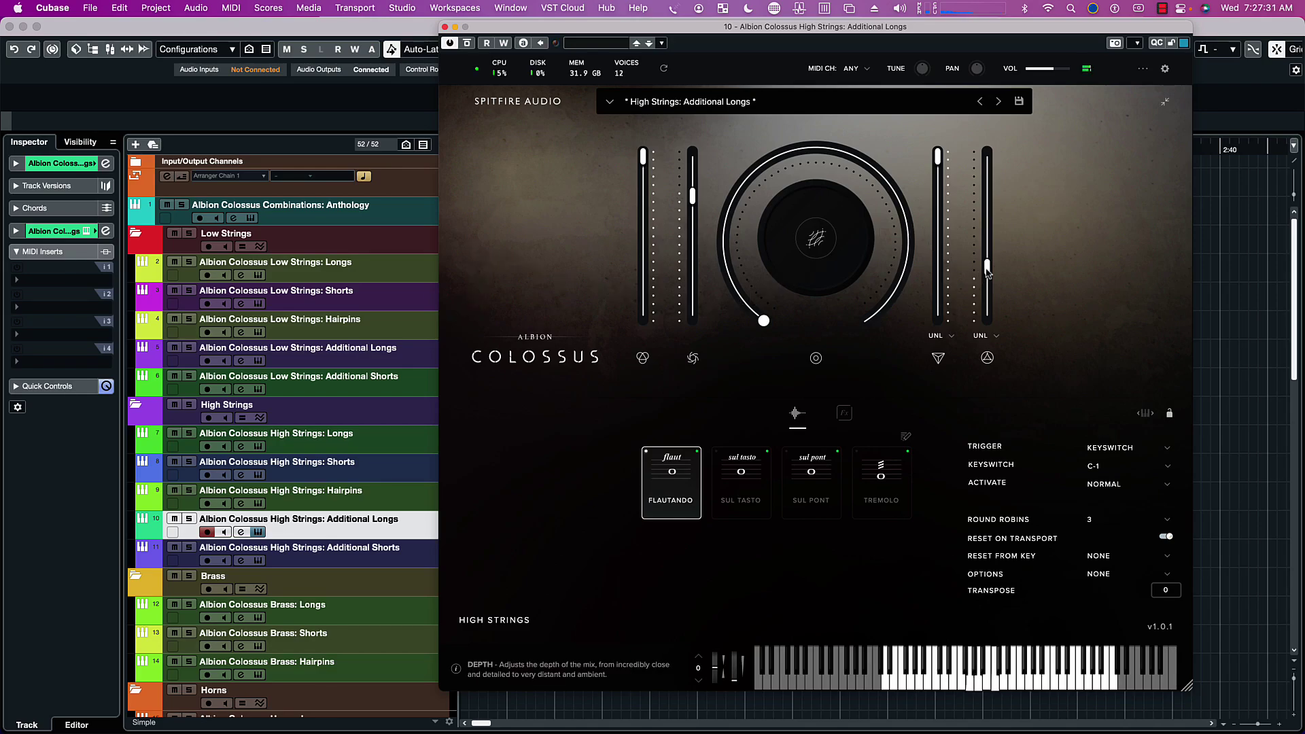
pyautogui.moveTo(973, 273); pyautogui.dragTo(962, 240)
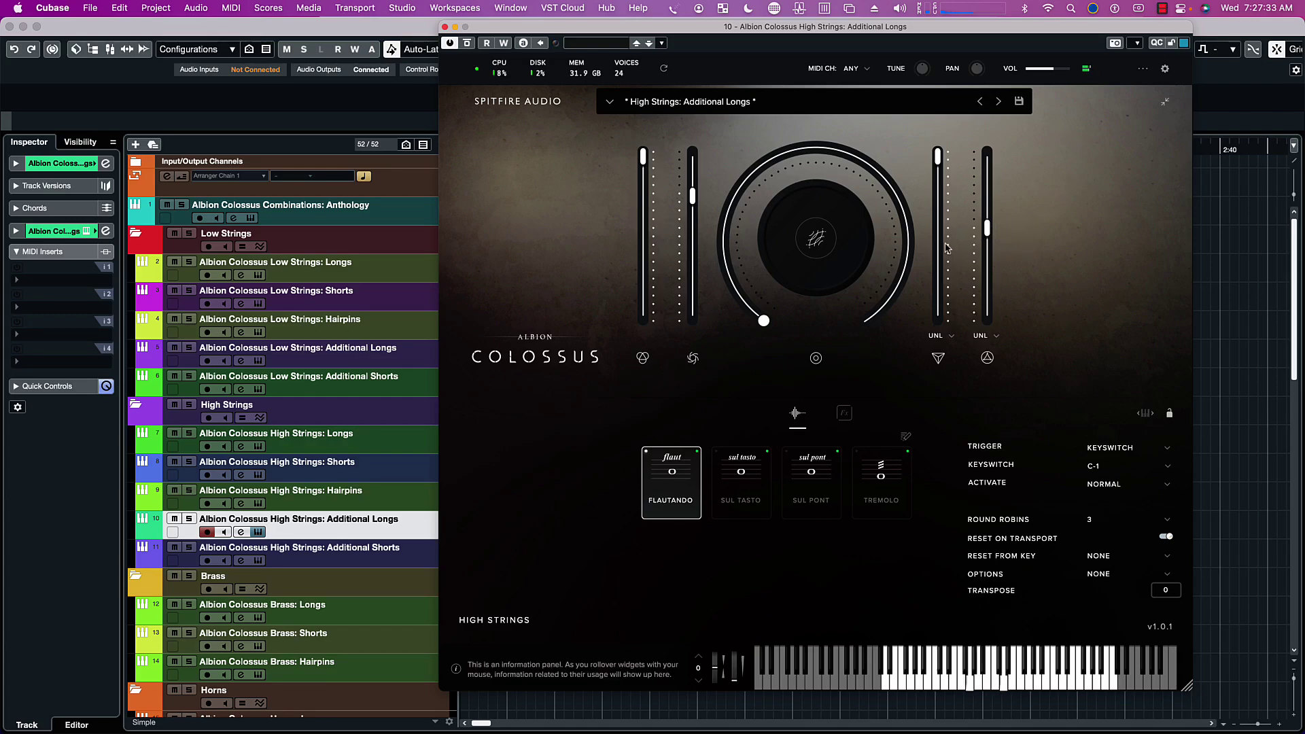
pyautogui.click(722, 479)
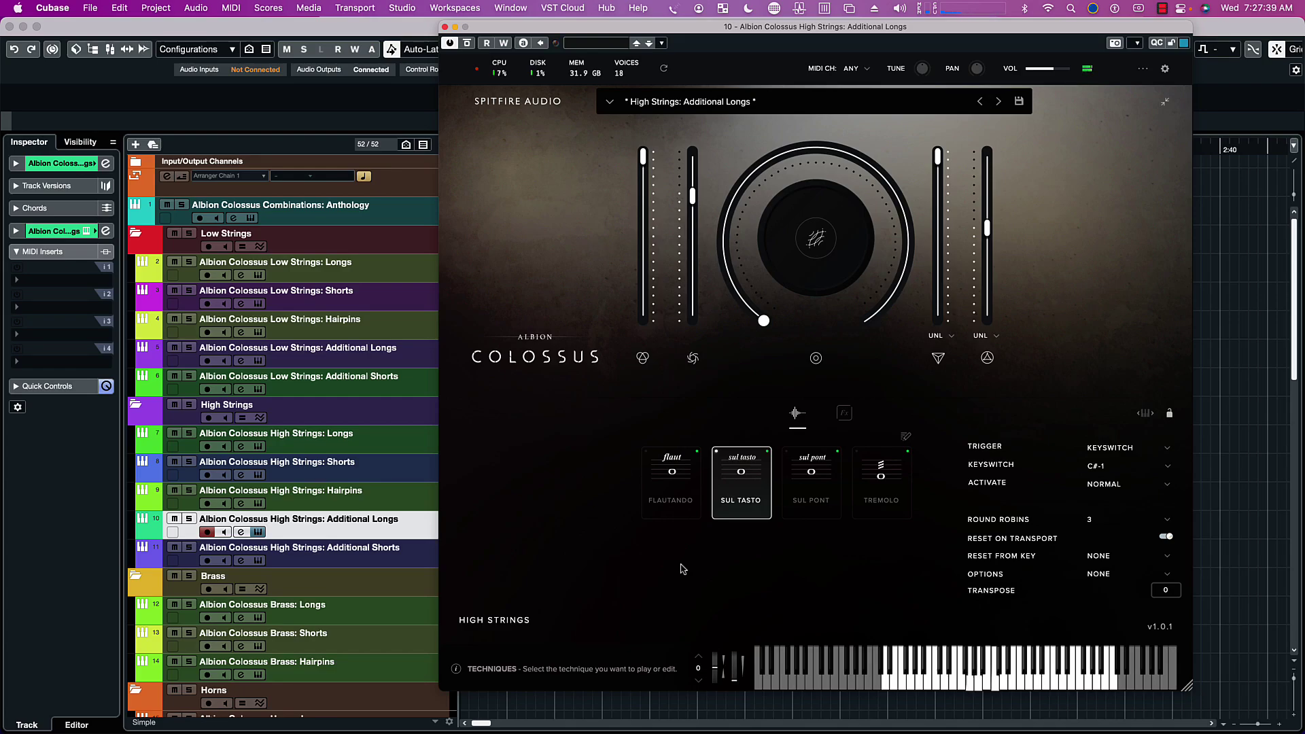
pyautogui.click(831, 474)
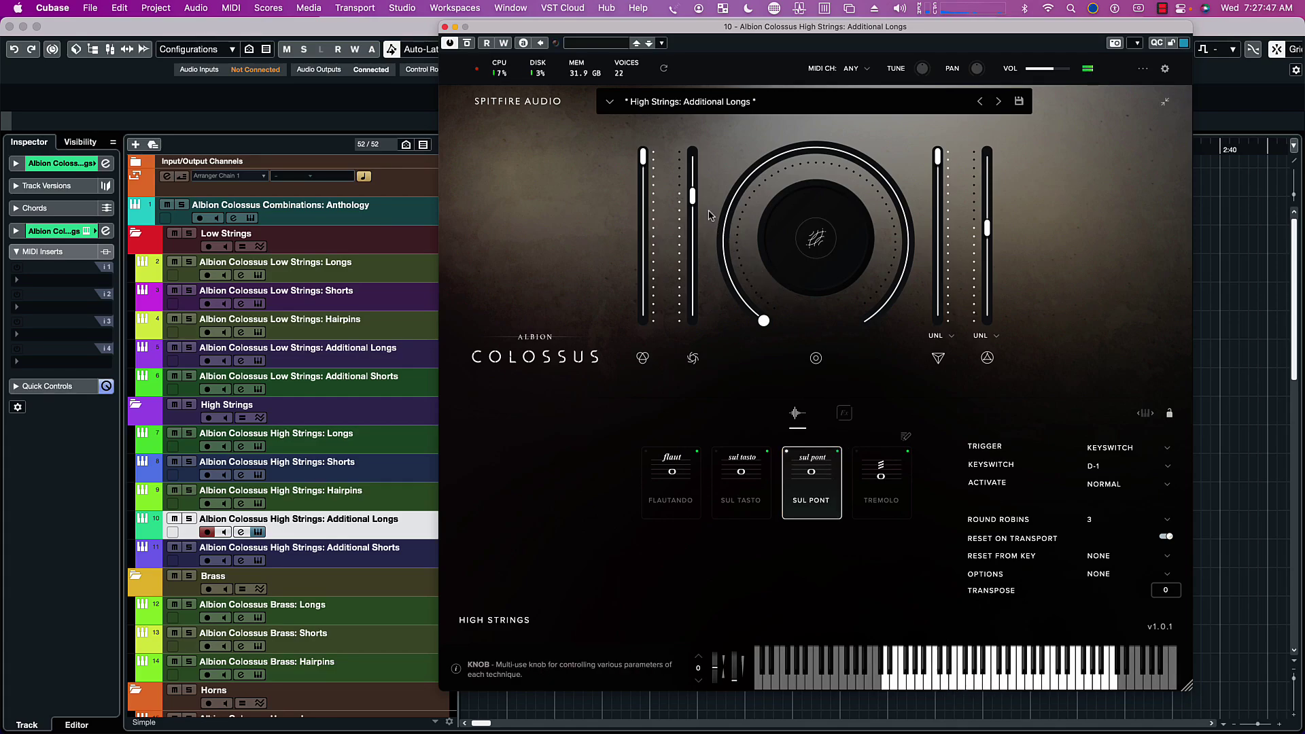
# Step: Audition Sul Pont with Dynamics lowered to the minimum and Depth raised to 100%
pyautogui.moveTo(693, 196); pyautogui.dragTo(688, 342)
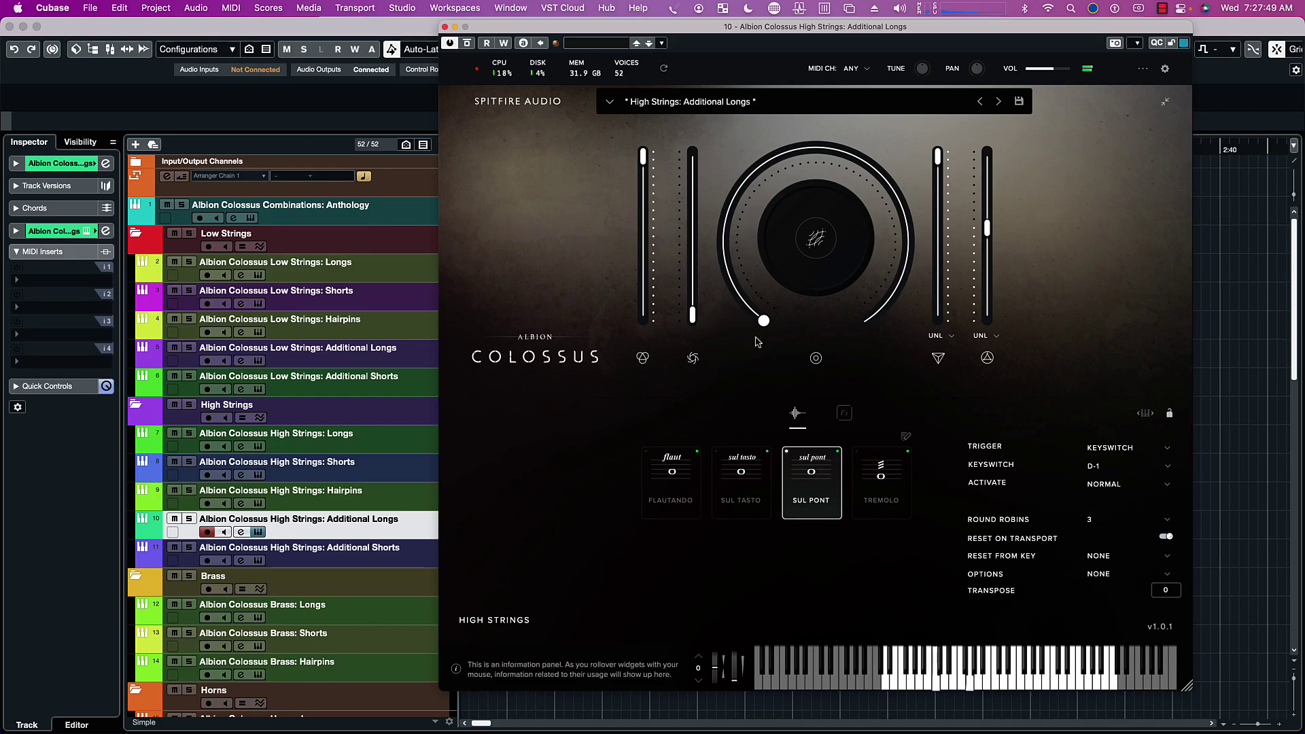
pyautogui.moveTo(987, 229); pyautogui.dragTo(998, 150)
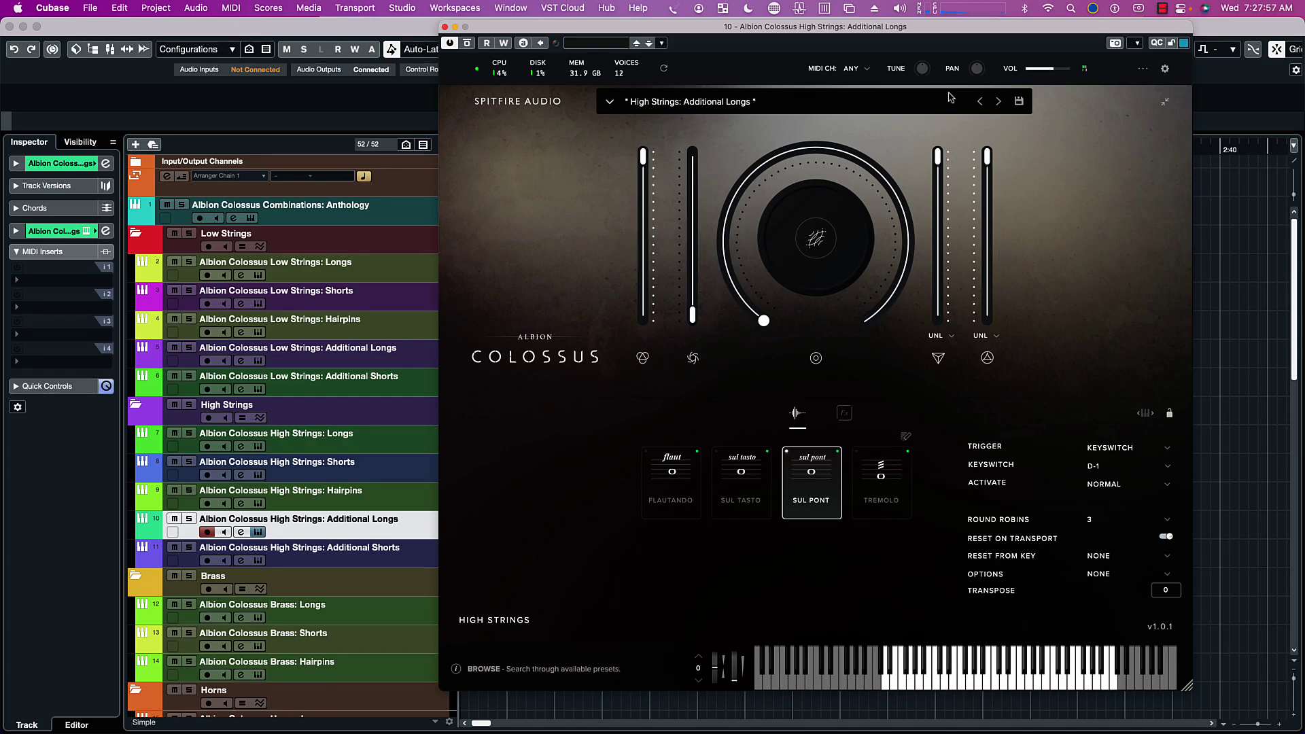
pyautogui.moveTo(983, 170)
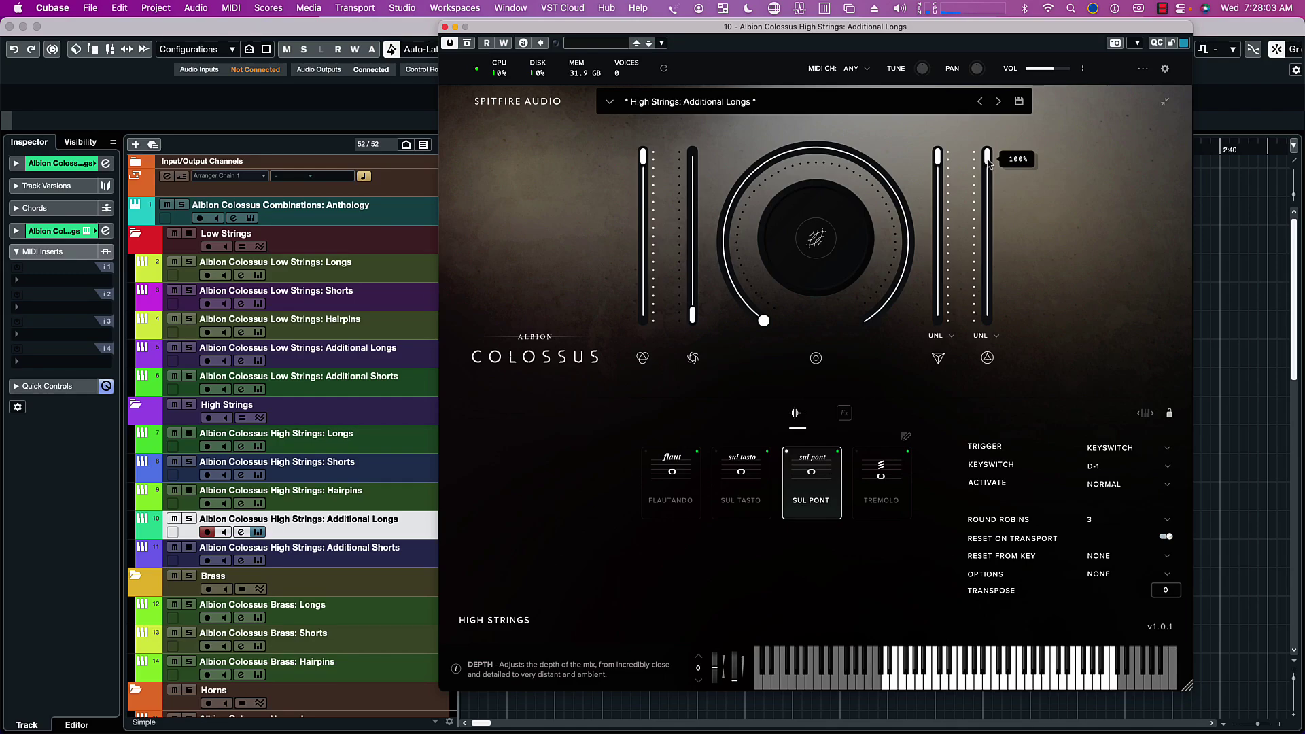
# Step: Audition the Tremolo technique, lowering Depth to its minimum and raising Dynamics to its maximum
pyautogui.click(894, 474)
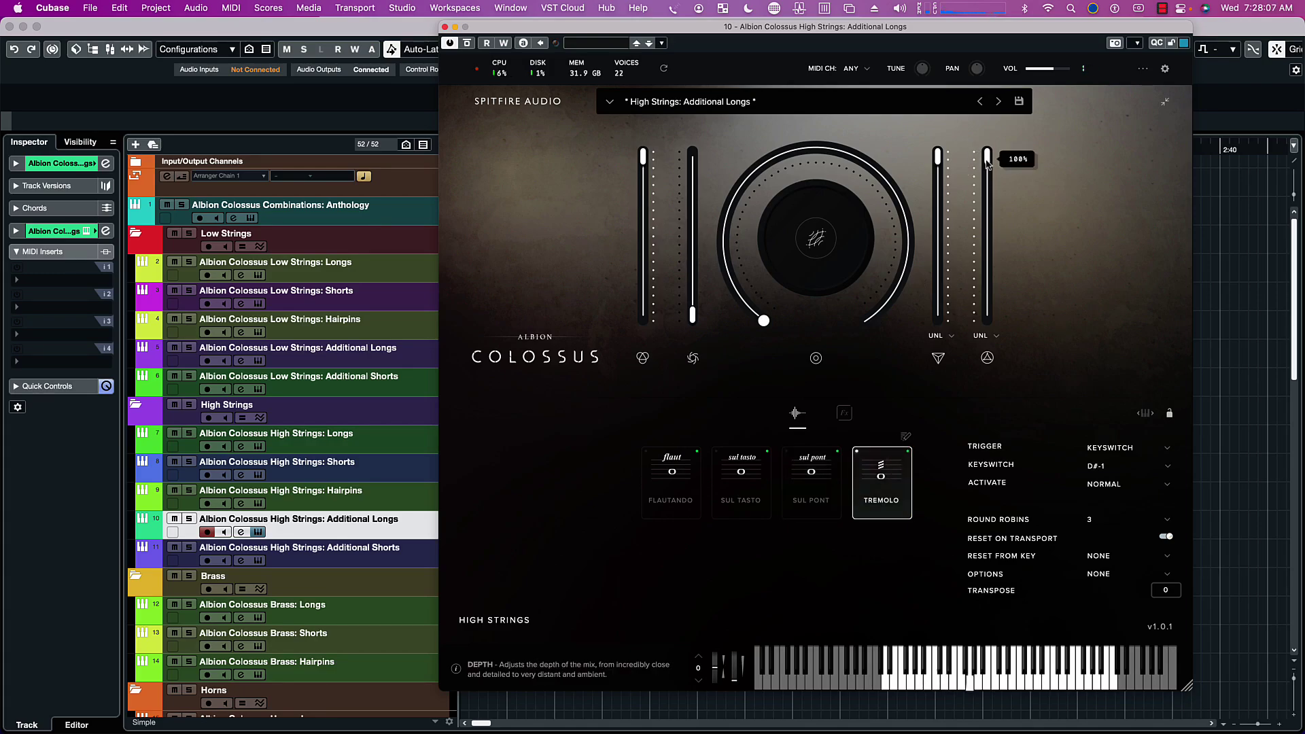
pyautogui.moveTo(988, 163); pyautogui.dragTo(1006, 354)
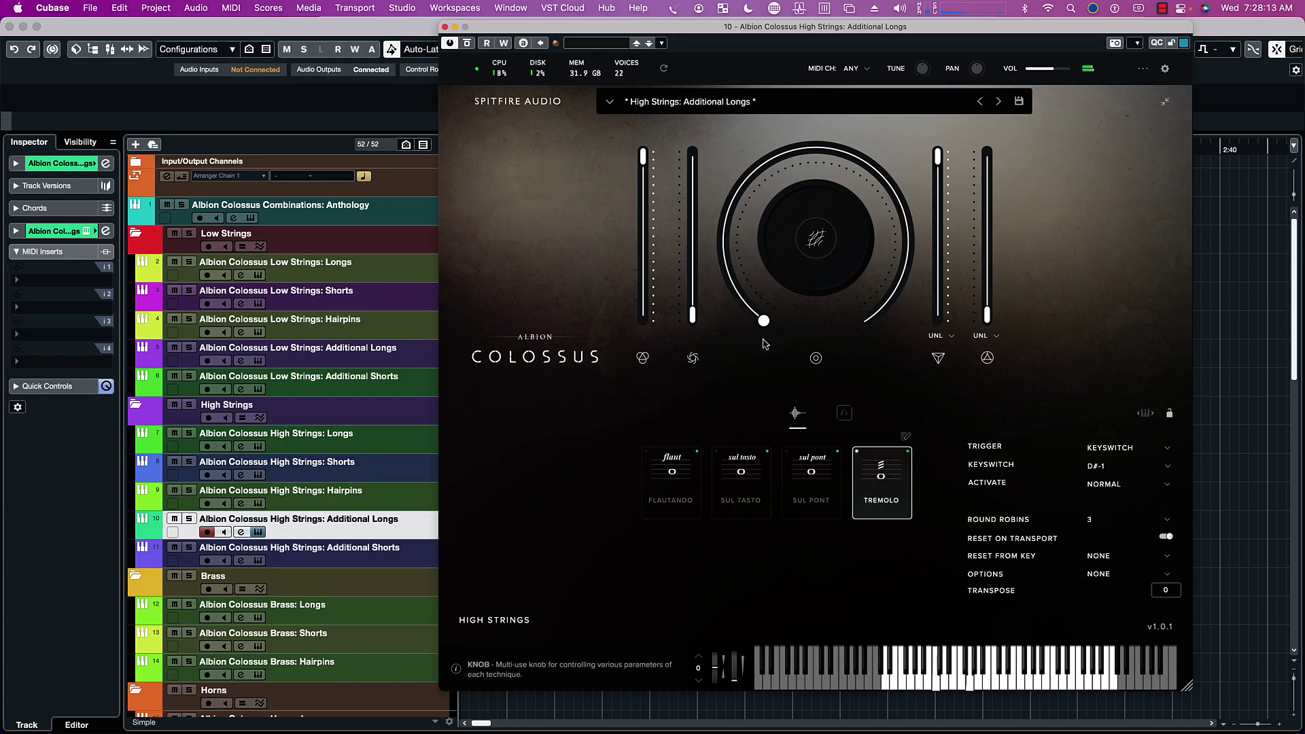
pyautogui.moveTo(693, 314); pyautogui.dragTo(694, 158)
pyautogui.moveTo(731, 180)
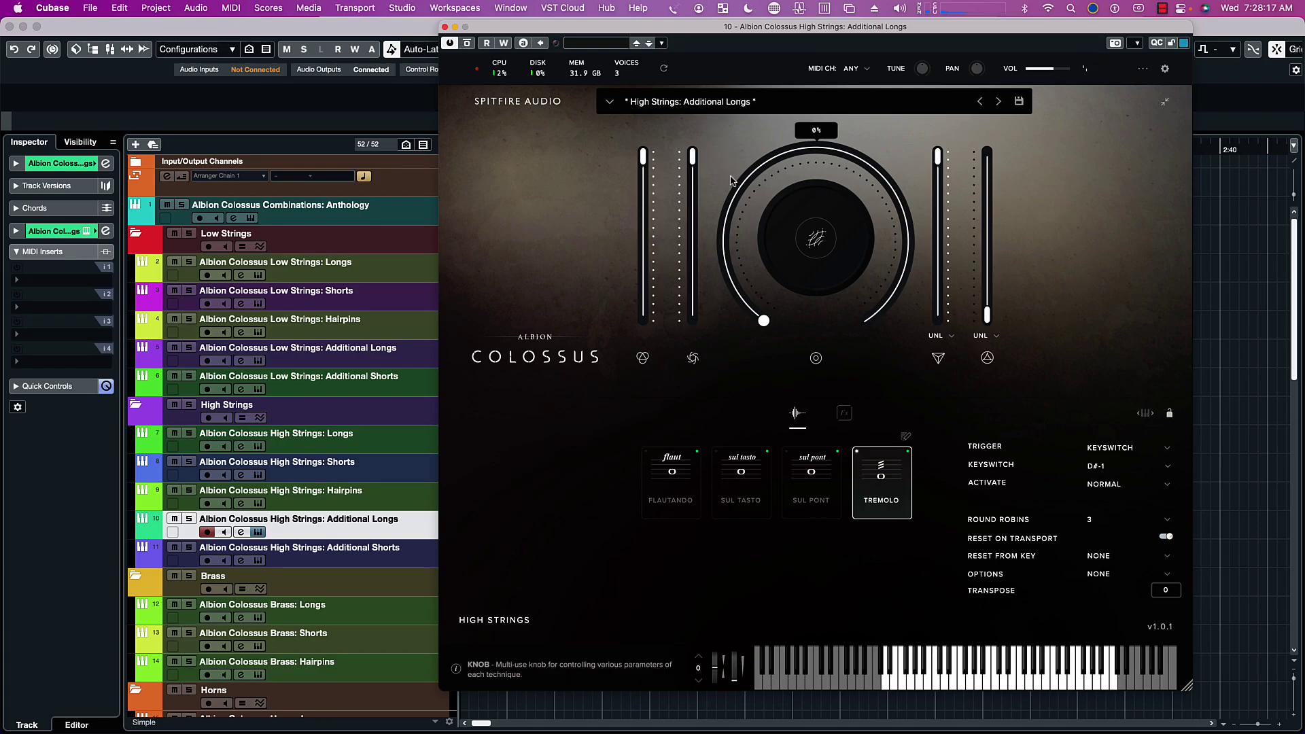
# Step: Close the Additional Longs instrument and open Albion Colossus High Strings: Additional Shorts
pyautogui.click(444, 27)
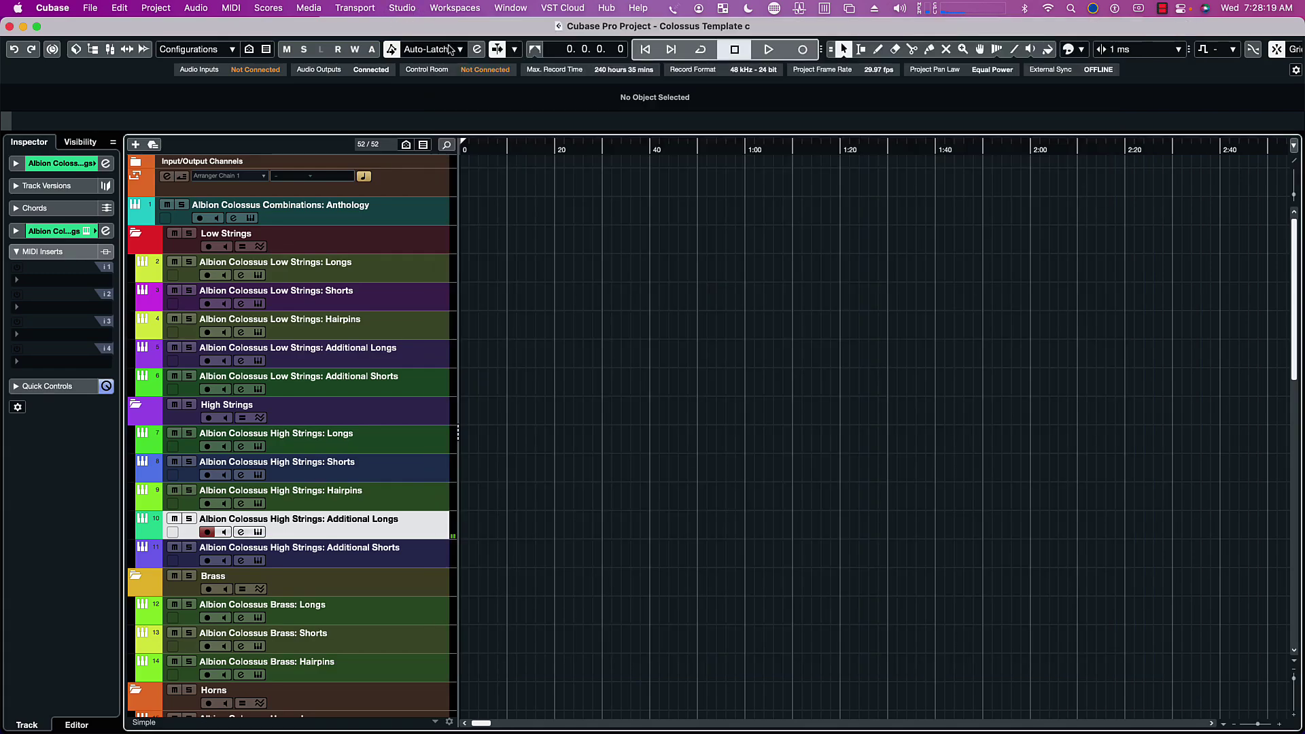
pyautogui.click(422, 562)
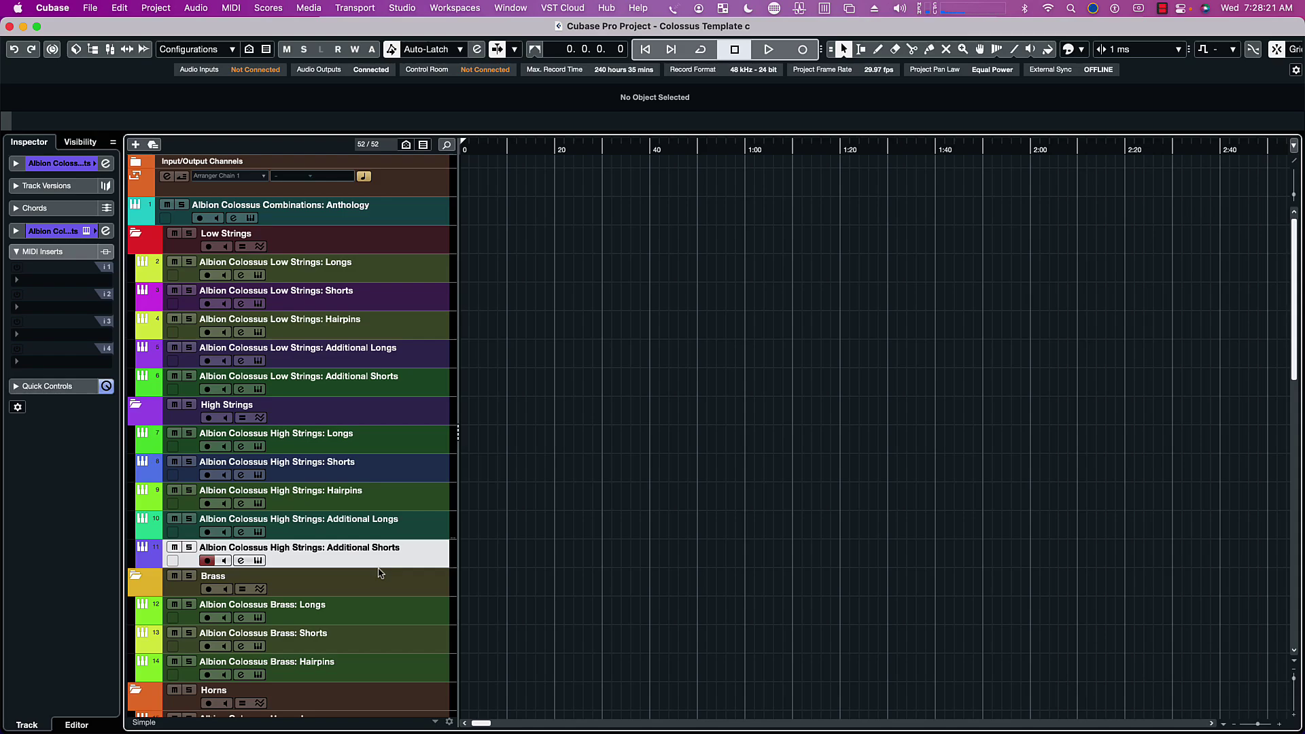
pyautogui.click(265, 564)
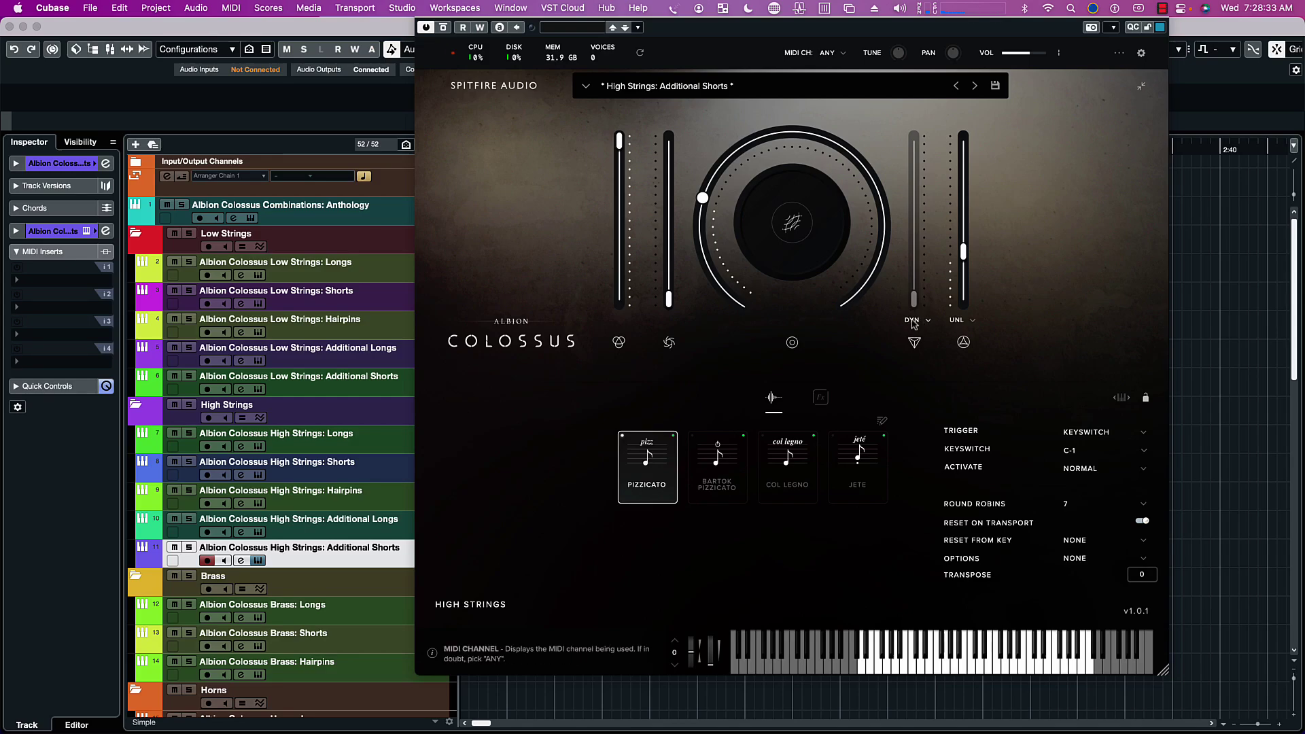
# Step: Set the Scale slider's link to Unlinked, then lower Depth and the central knob to their minimums
pyautogui.click(913, 320)
pyautogui.click(936, 333)
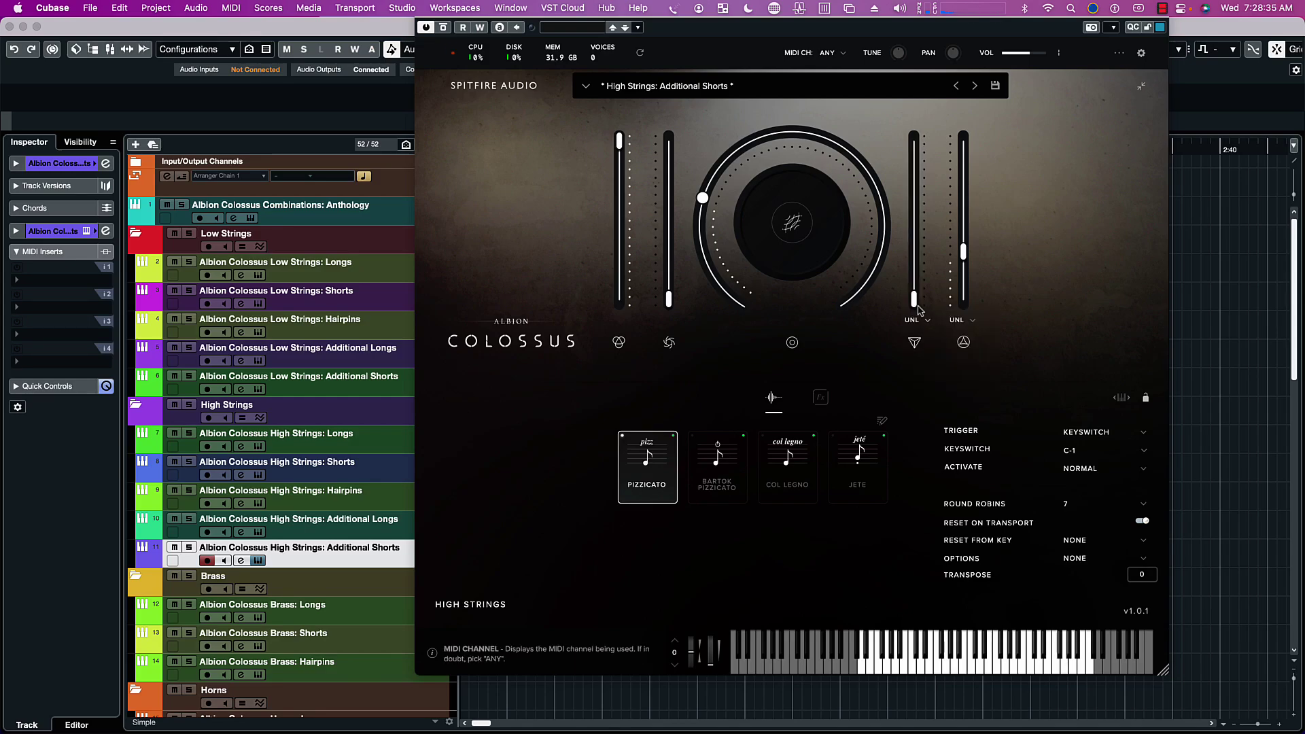
pyautogui.moveTo(963, 258); pyautogui.dragTo(964, 299)
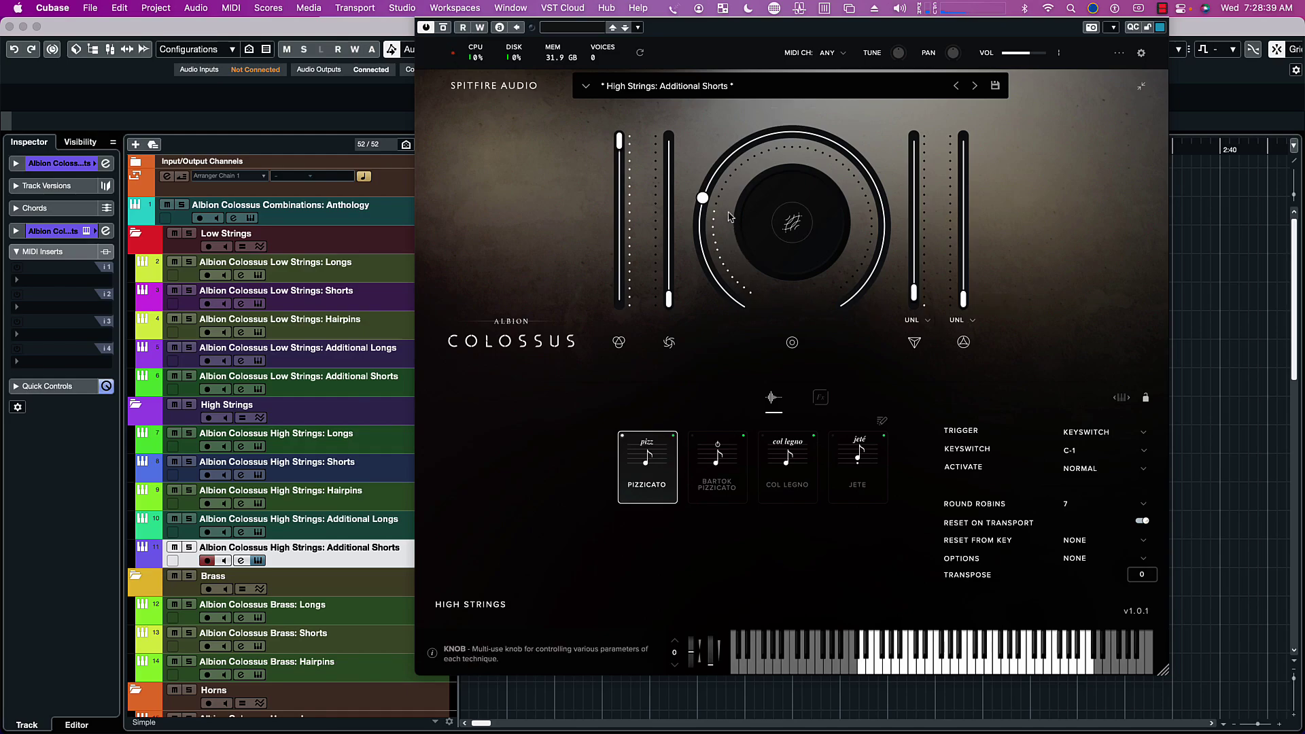
pyautogui.moveTo(702, 198); pyautogui.dragTo(739, 306)
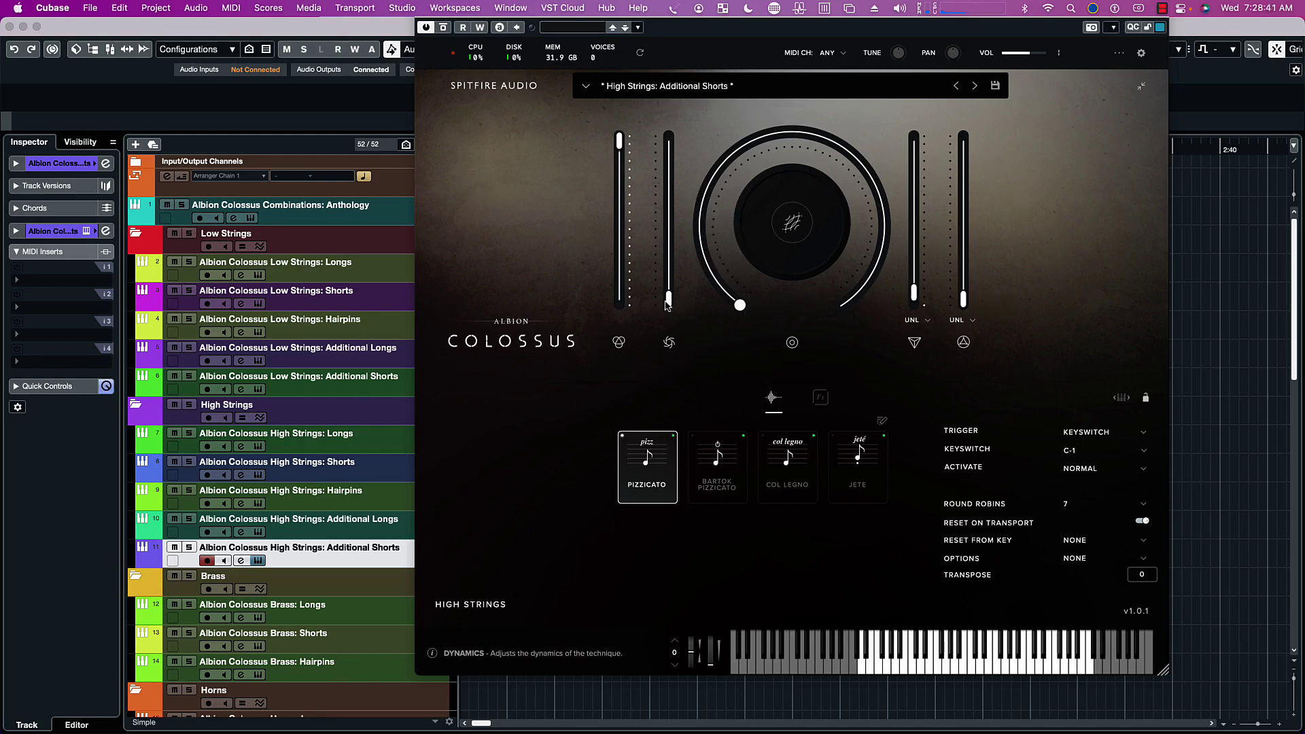
# Step: Audition Pizzicato while sweeping Dynamics from its minimum to its maximum
pyautogui.moveTo(667, 305)
pyautogui.scroll(3, 667, 305)
pyautogui.moveTo(671, 292); pyautogui.dragTo(679, 314)
pyautogui.moveTo(671, 301); pyautogui.dragTo(647, 163)
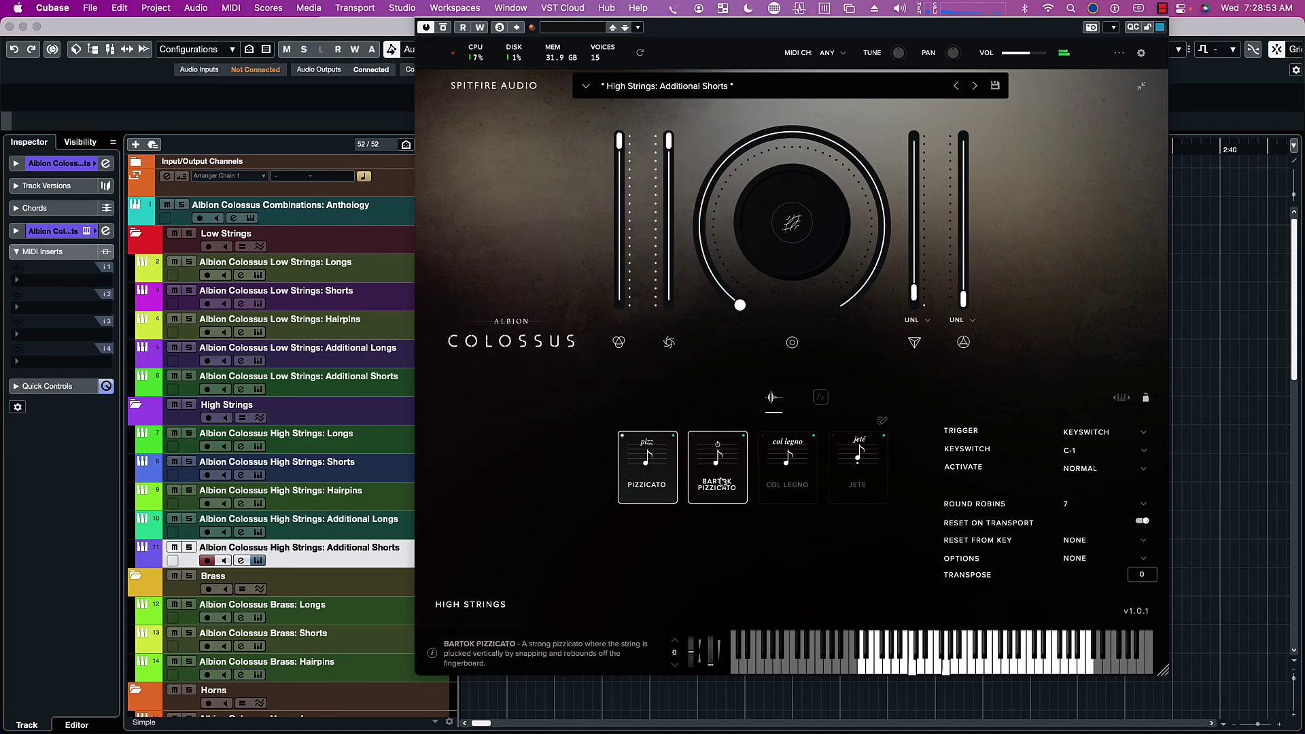
# Step: Audition the Bartok Pizzicato, Col Legno and Jete techniques in turn
pyautogui.click(719, 476)
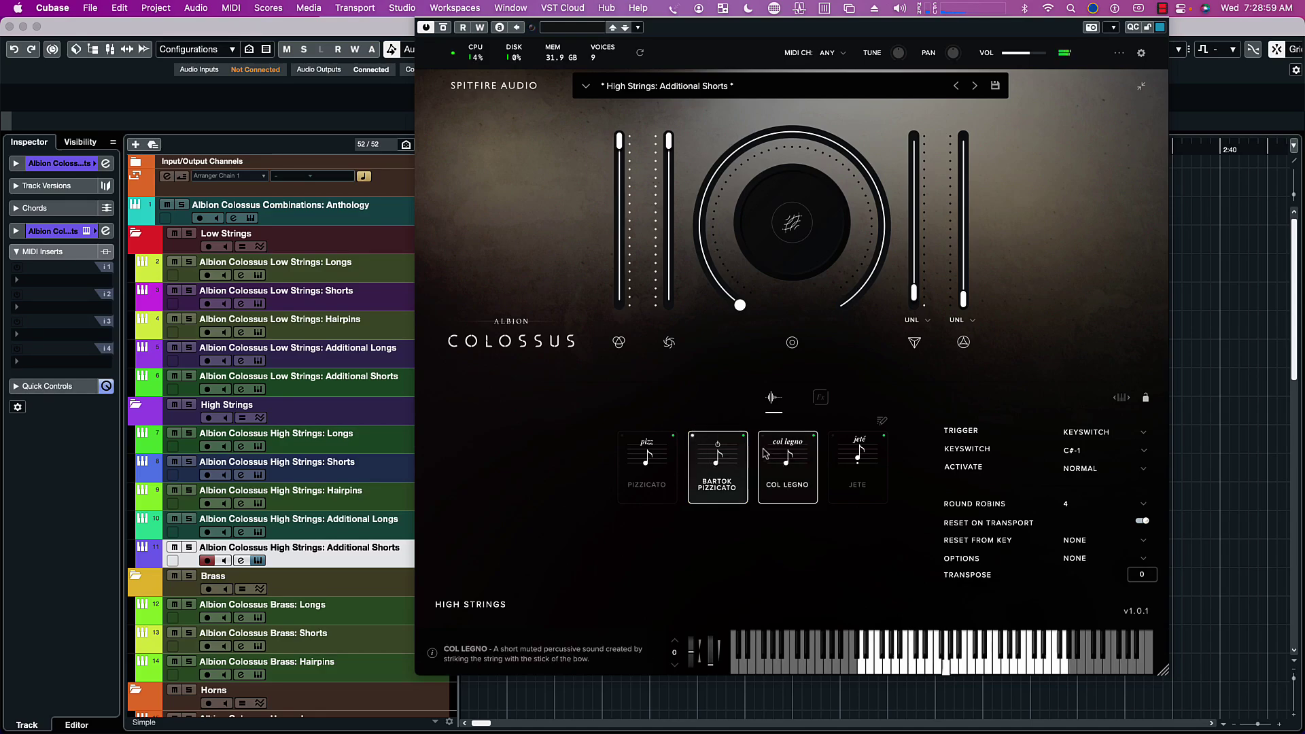
pyautogui.click(780, 467)
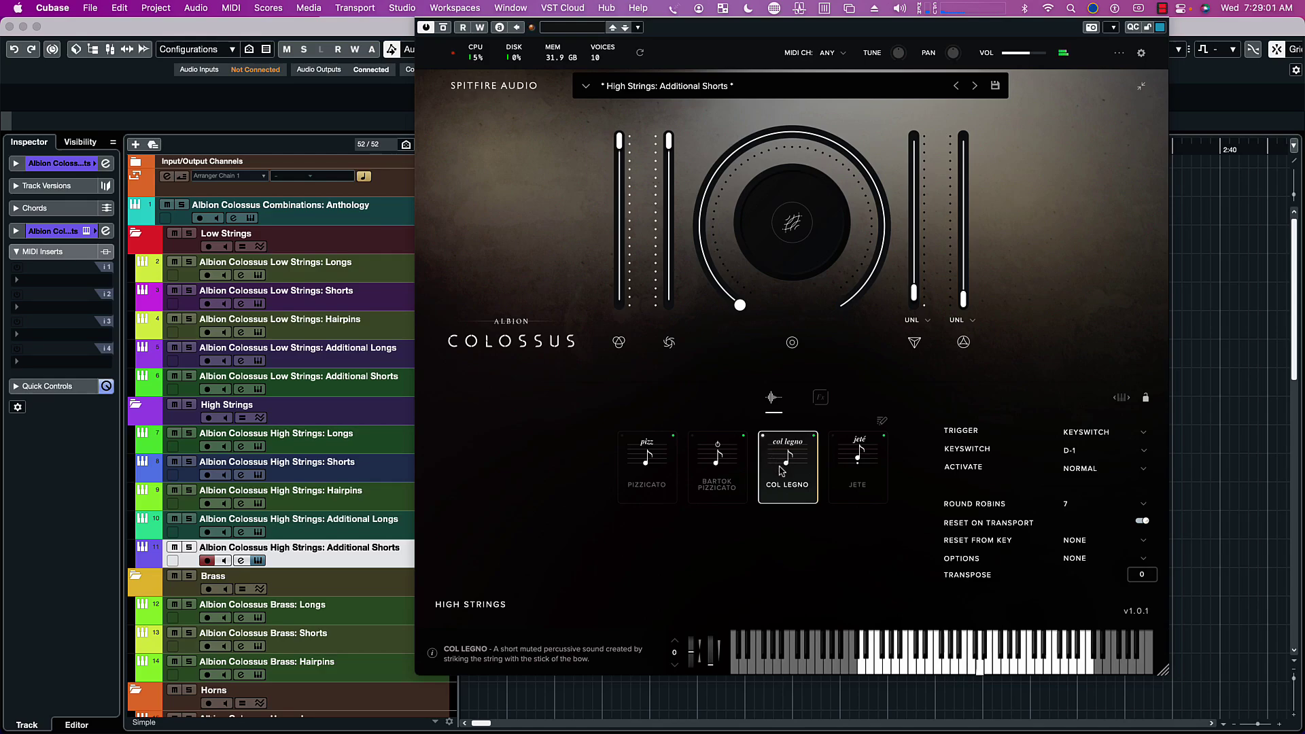
pyautogui.click(843, 466)
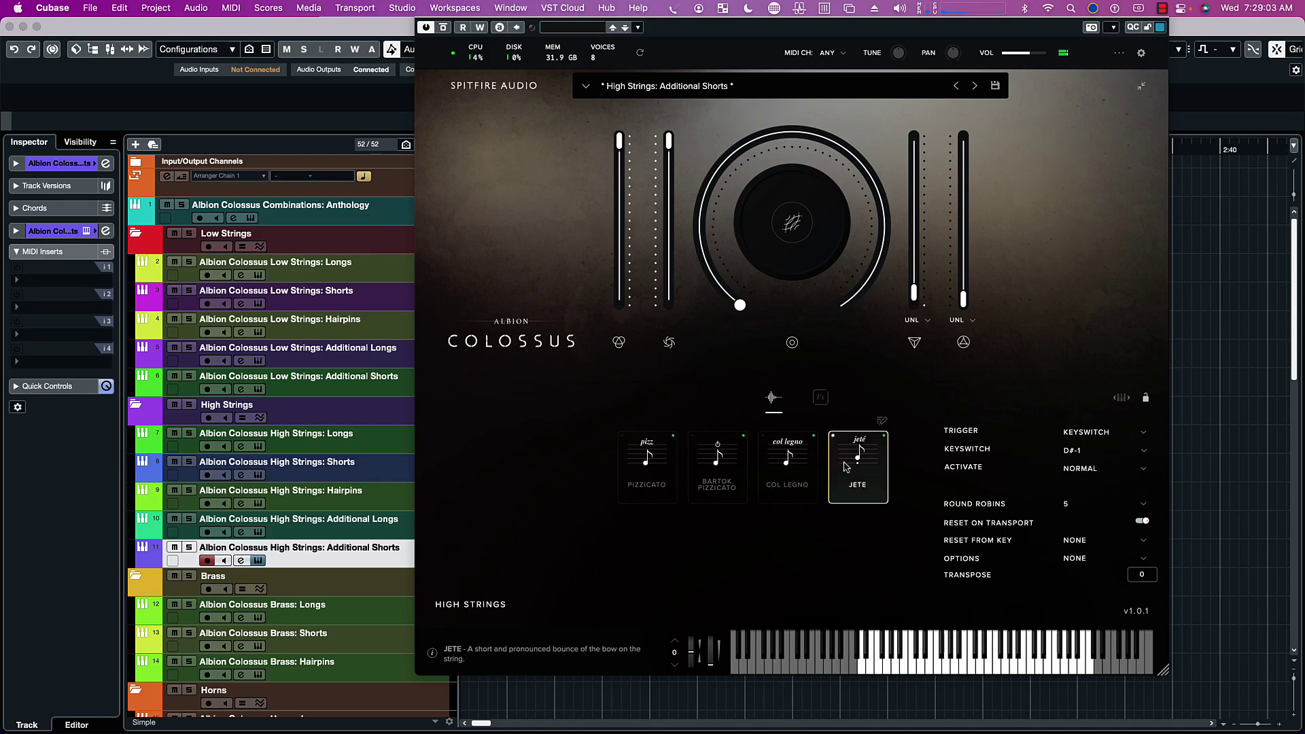
# Step: Raise Scale to its maximum and audition the techniques in reverse order, from Jete back to Pizzicato
pyautogui.moveTo(913, 294); pyautogui.dragTo(906, 101)
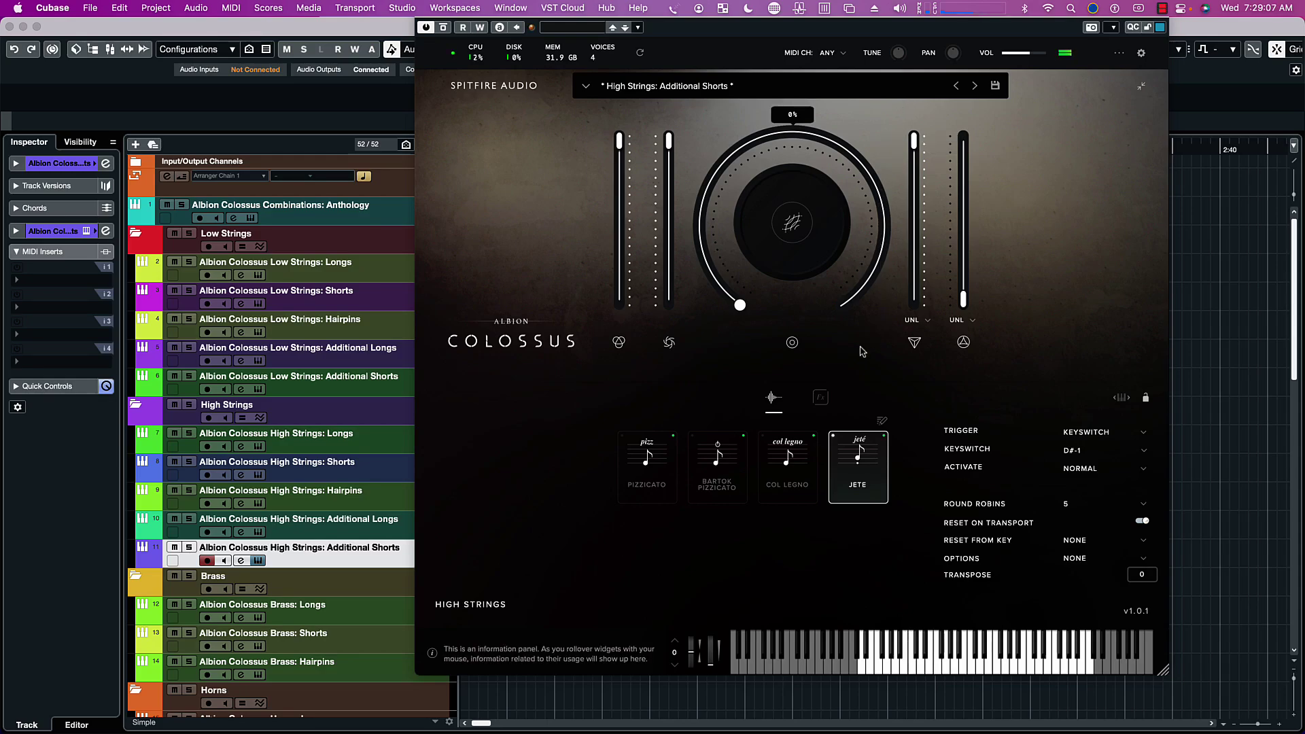
pyautogui.click(800, 470)
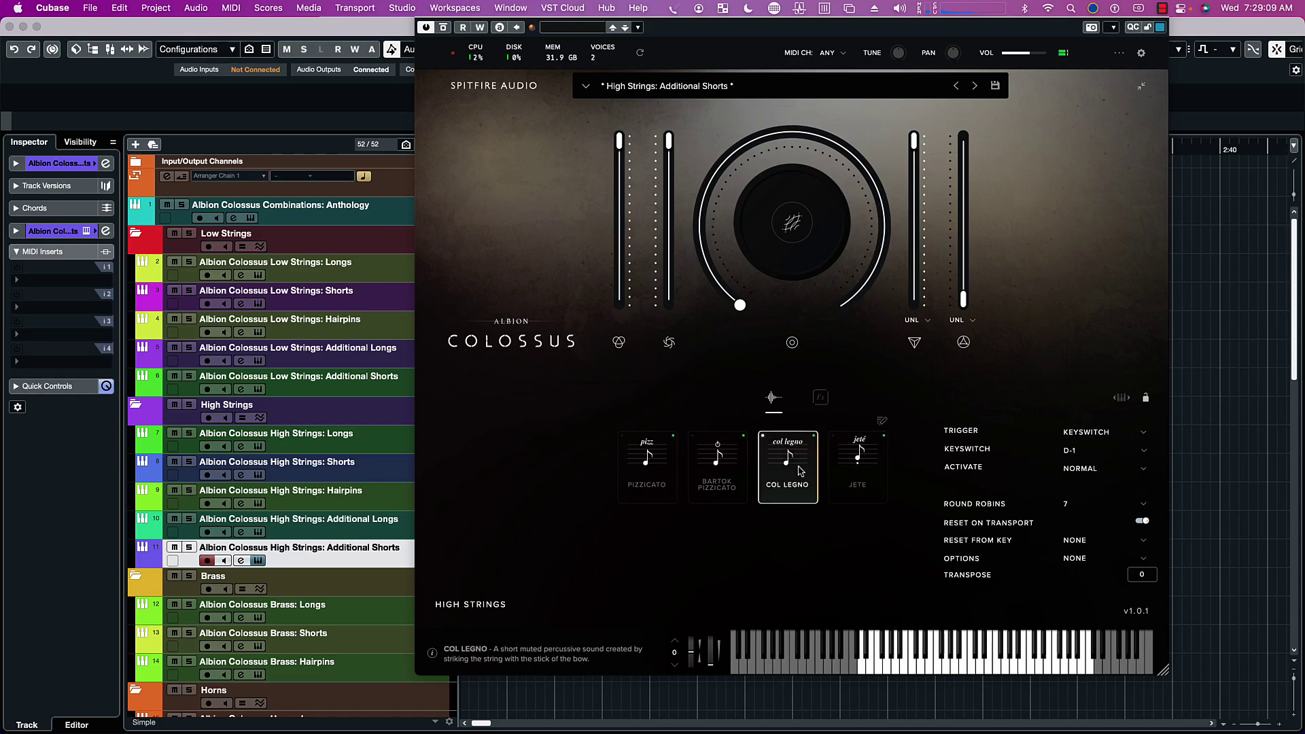
pyautogui.click(726, 469)
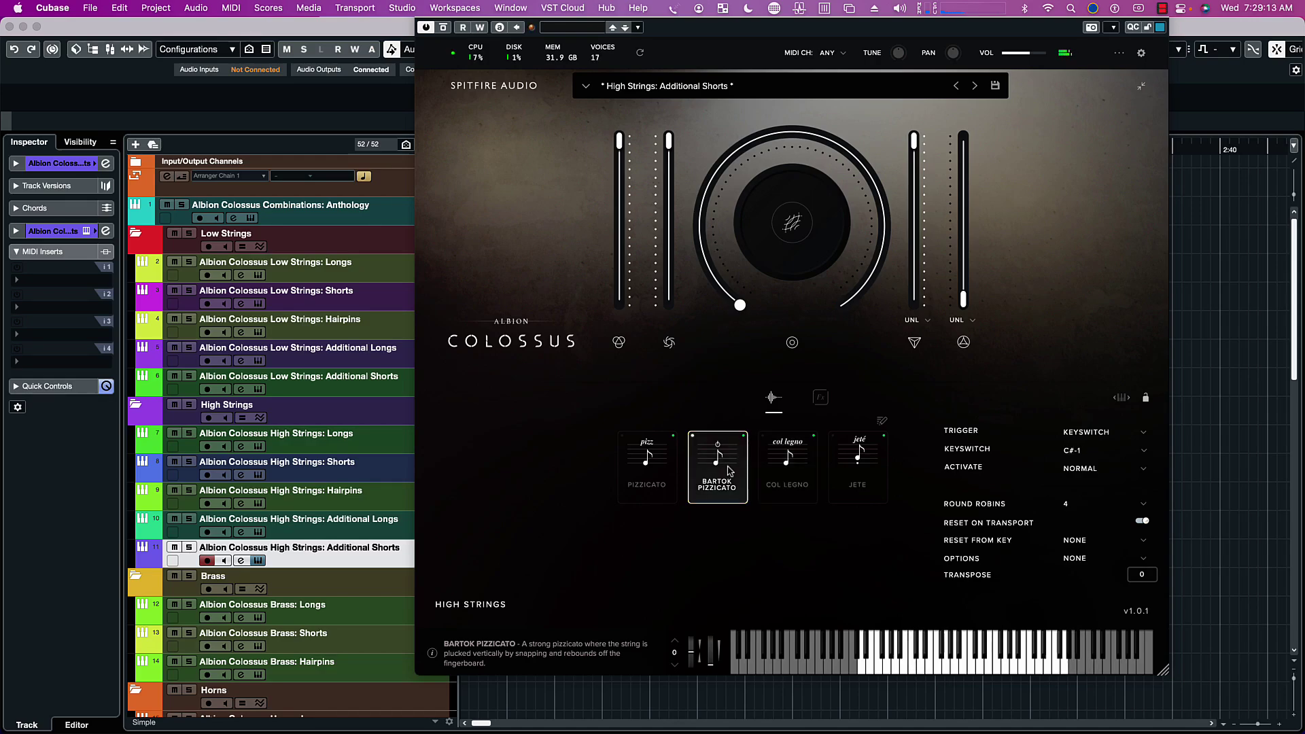
pyautogui.click(648, 461)
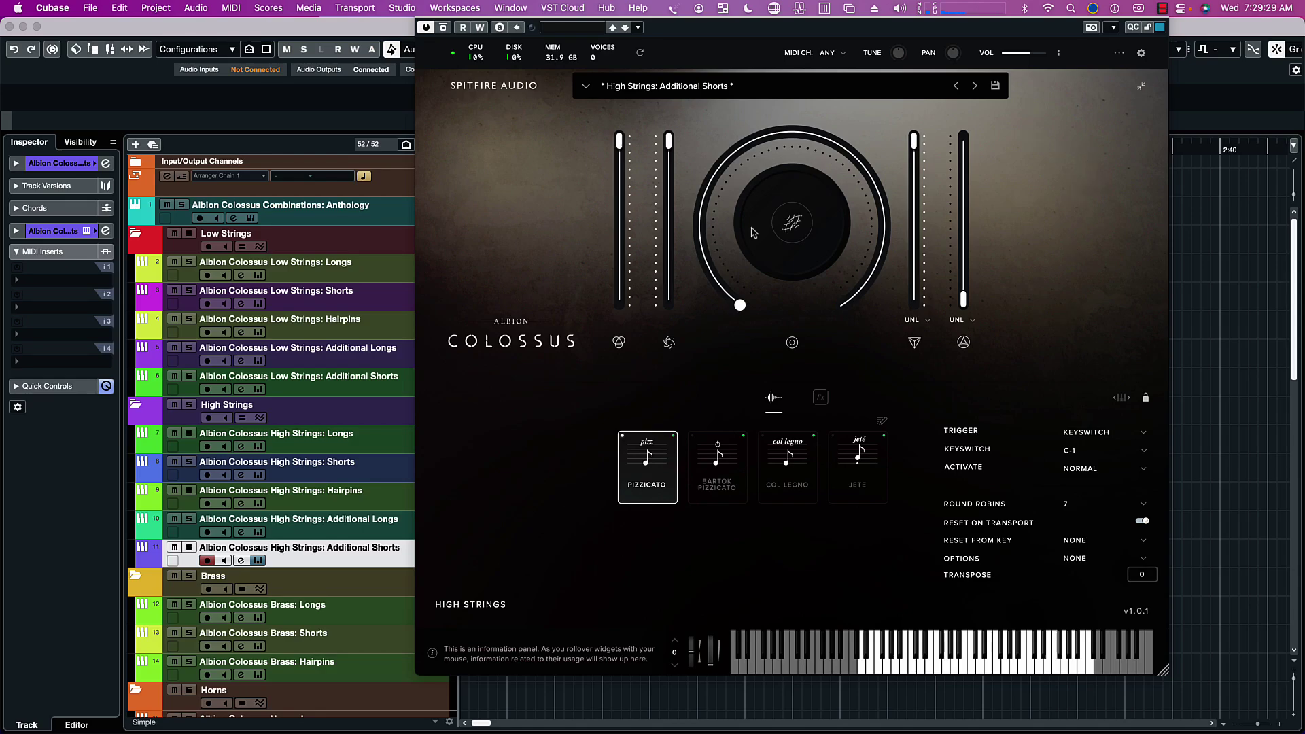
# Step: Close the Additional Shorts instrument and open Albion Colossus Brass: Longs
pyautogui.click(311, 121)
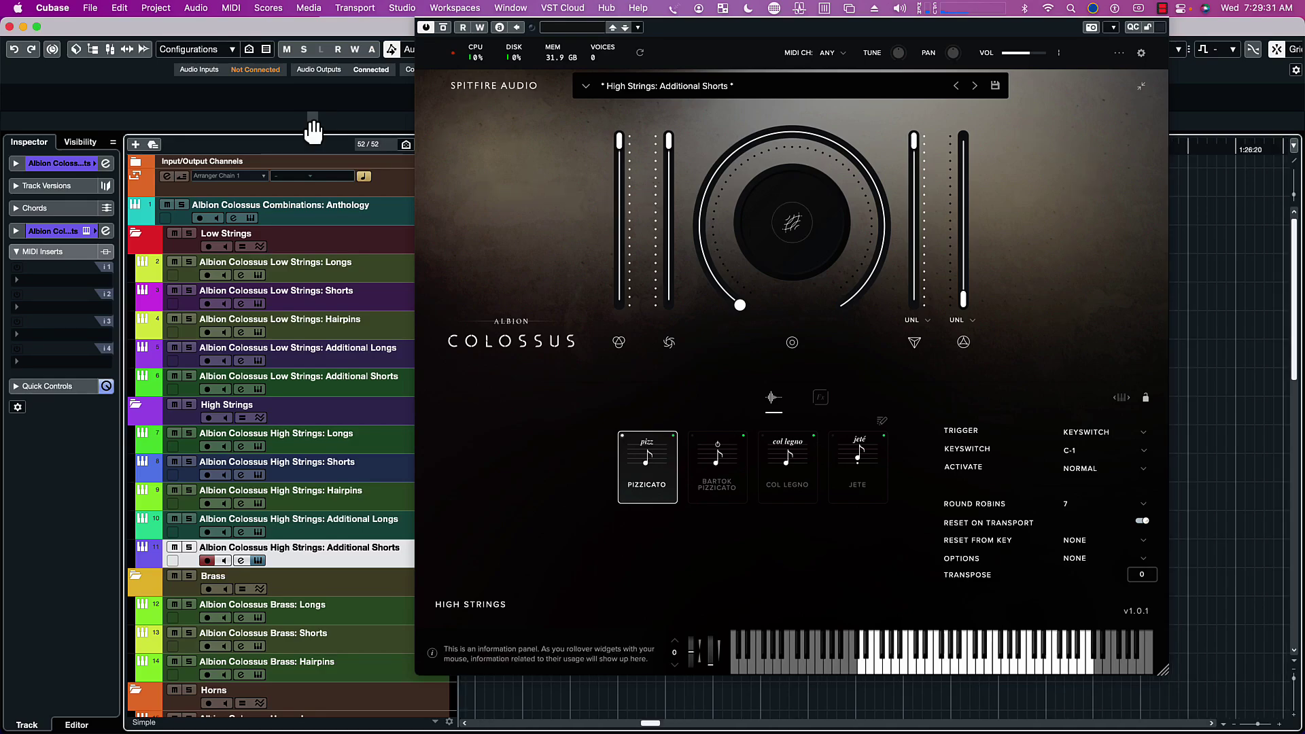
pyautogui.press('super+w')
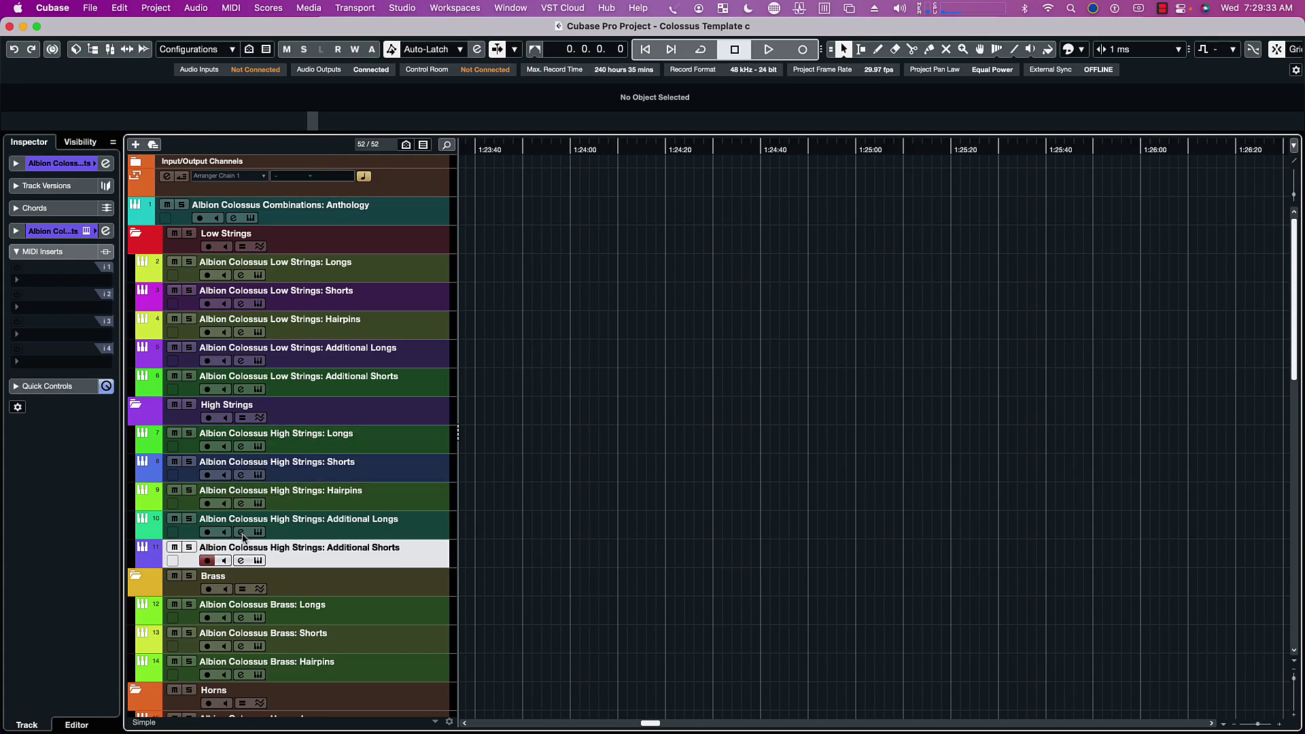
pyautogui.click(360, 618)
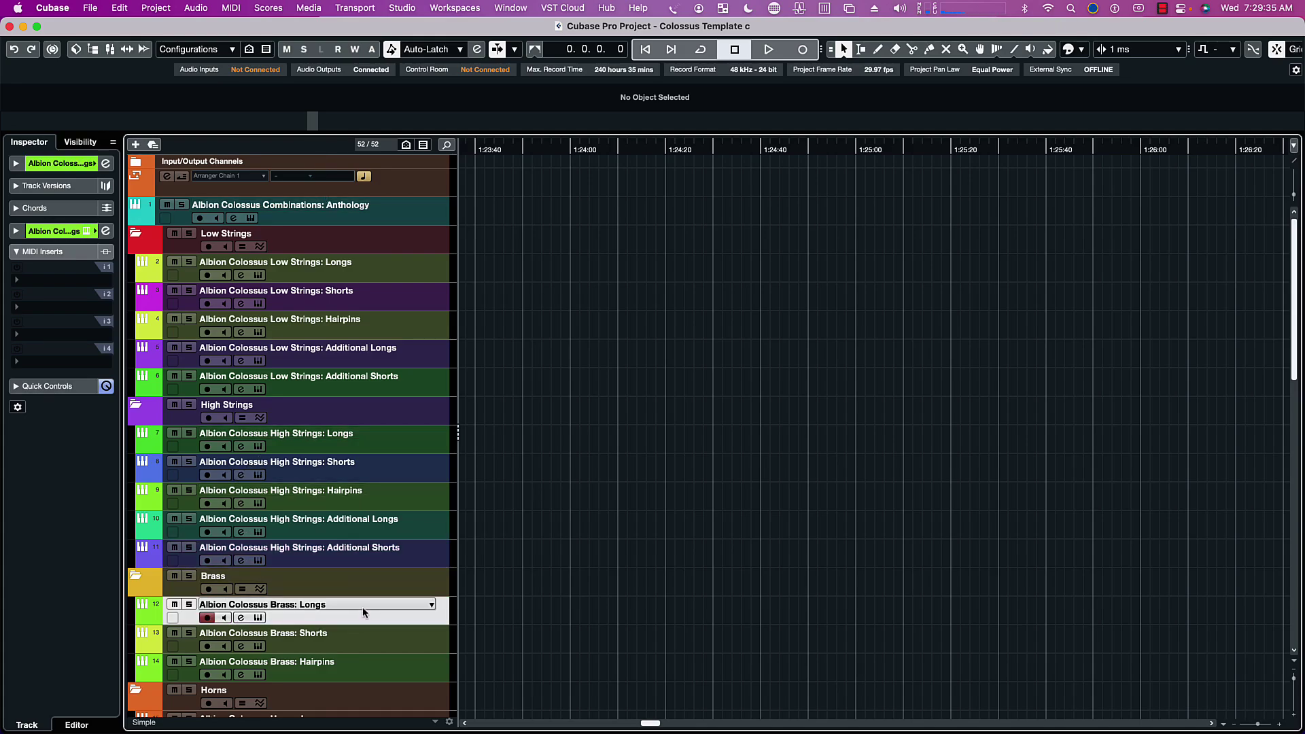
pyautogui.click(258, 618)
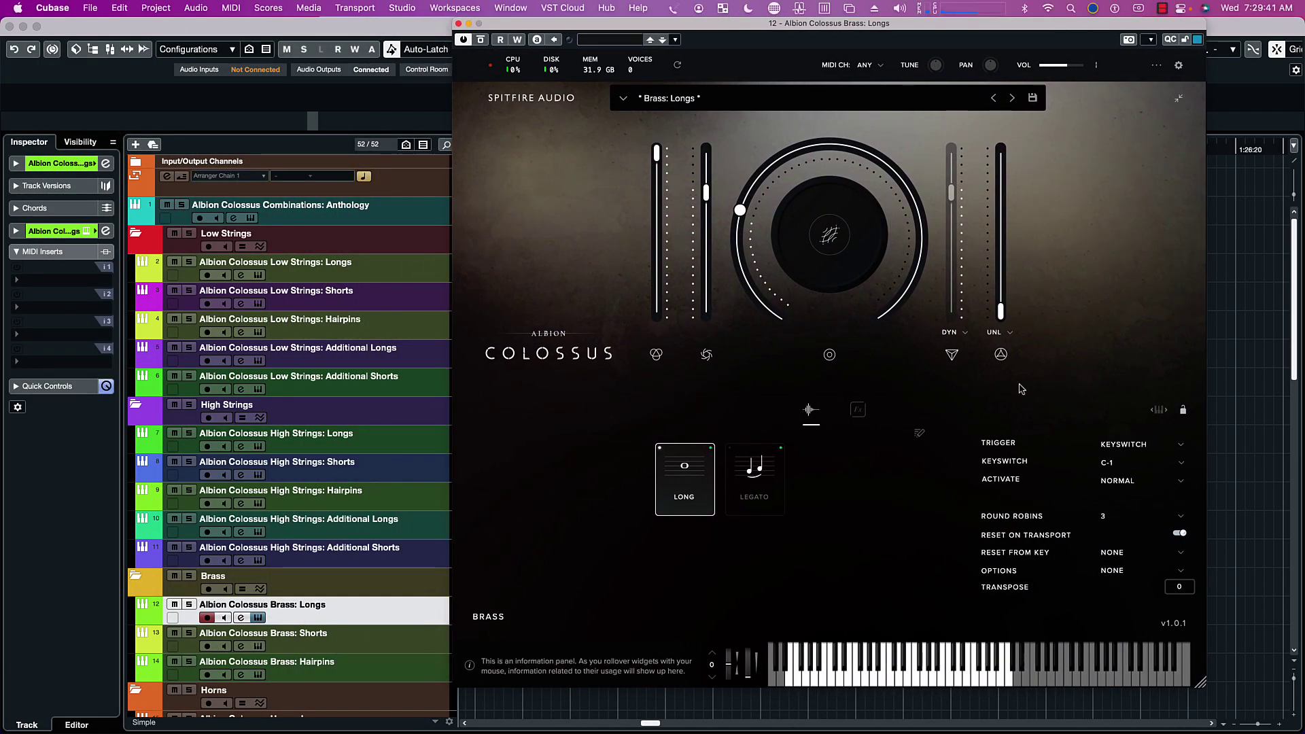
# Step: Set the Brass Longs Scale link to Unlinked, the central knob to 0%, and Dynamics to its minimum
pyautogui.click(949, 334)
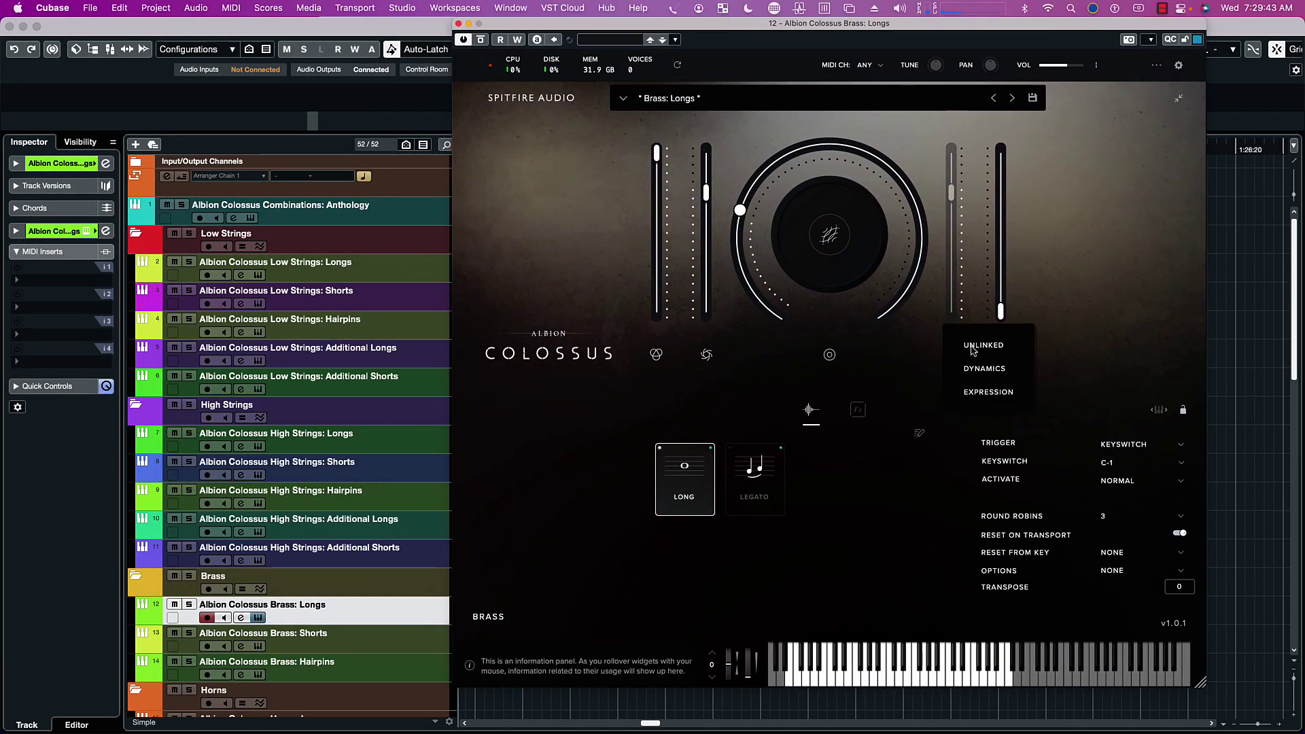
pyautogui.click(972, 347)
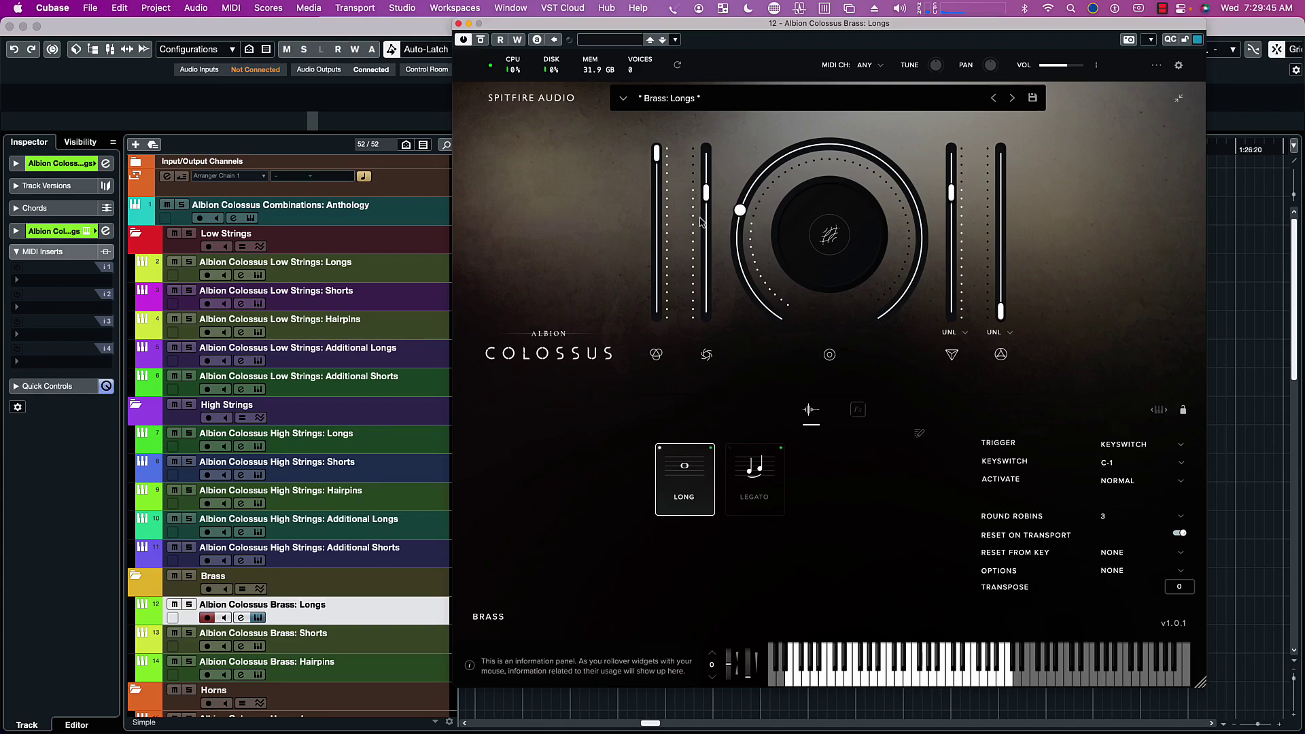
pyautogui.moveTo(738, 216); pyautogui.dragTo(820, 346)
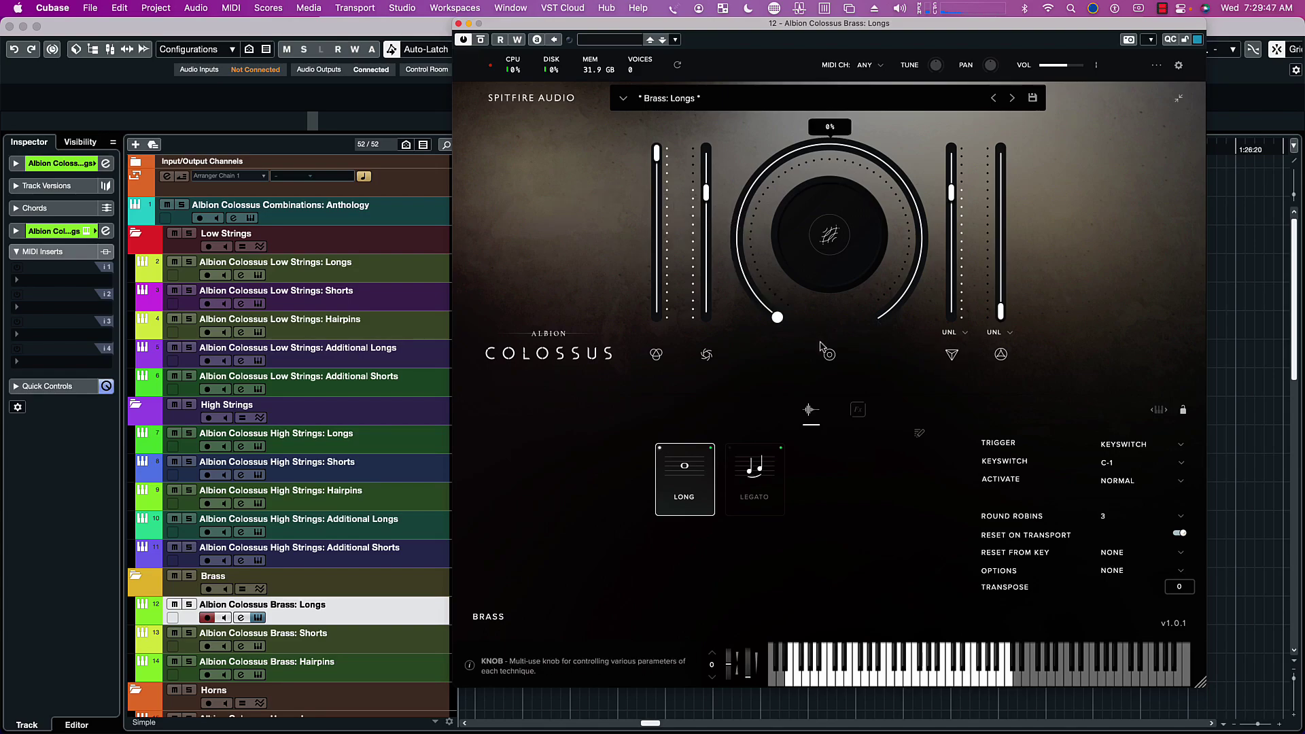
pyautogui.moveTo(706, 193); pyautogui.dragTo(707, 314)
pyautogui.moveTo(656, 156)
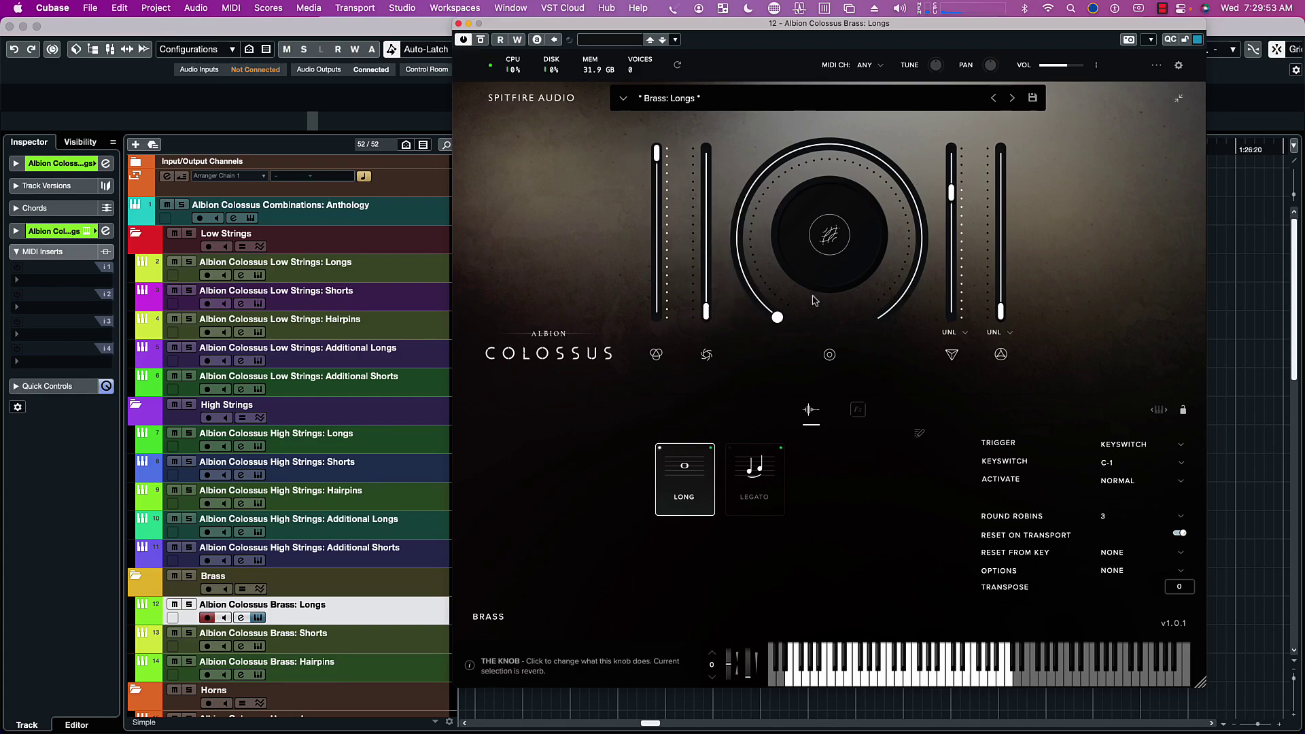
# Step: Audition the brass Long technique while lowering Scale to its minimum and raising it to its maximum
pyautogui.moveTo(774, 318)
pyautogui.moveTo(950, 202)
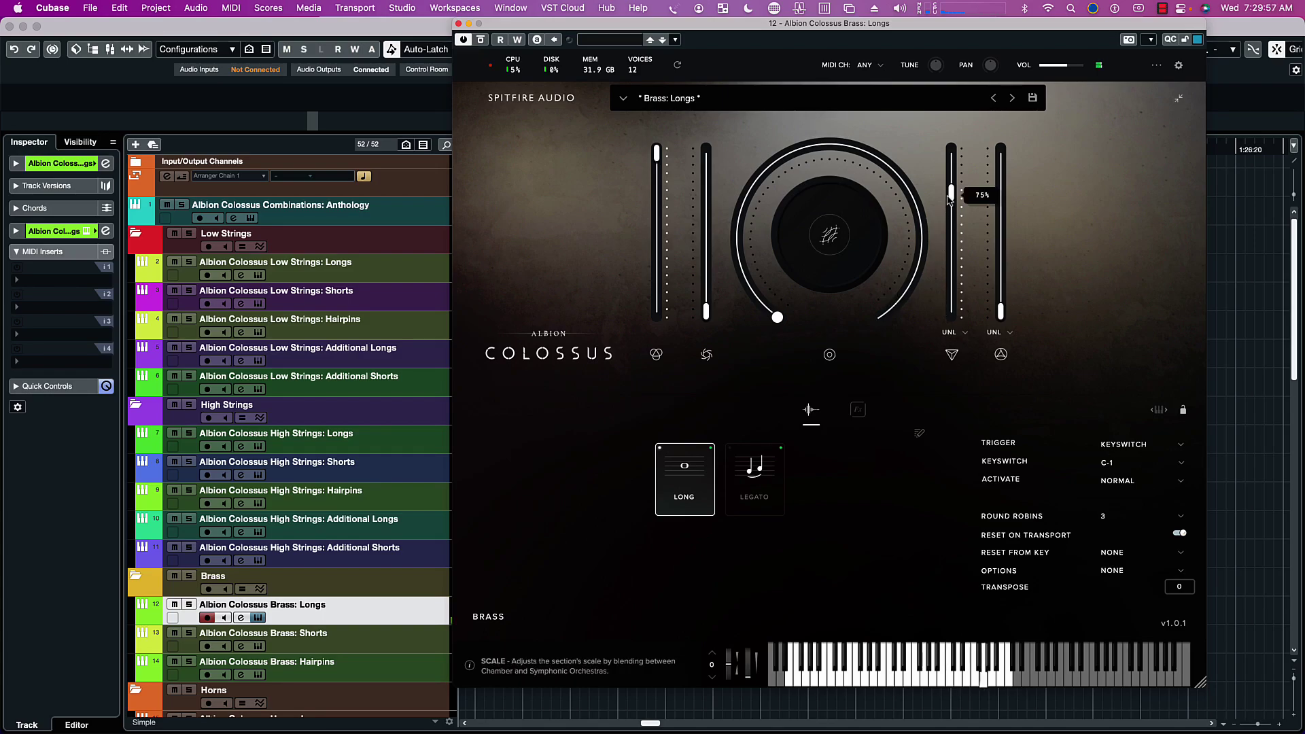
pyautogui.moveTo(949, 197); pyautogui.dragTo(950, 313)
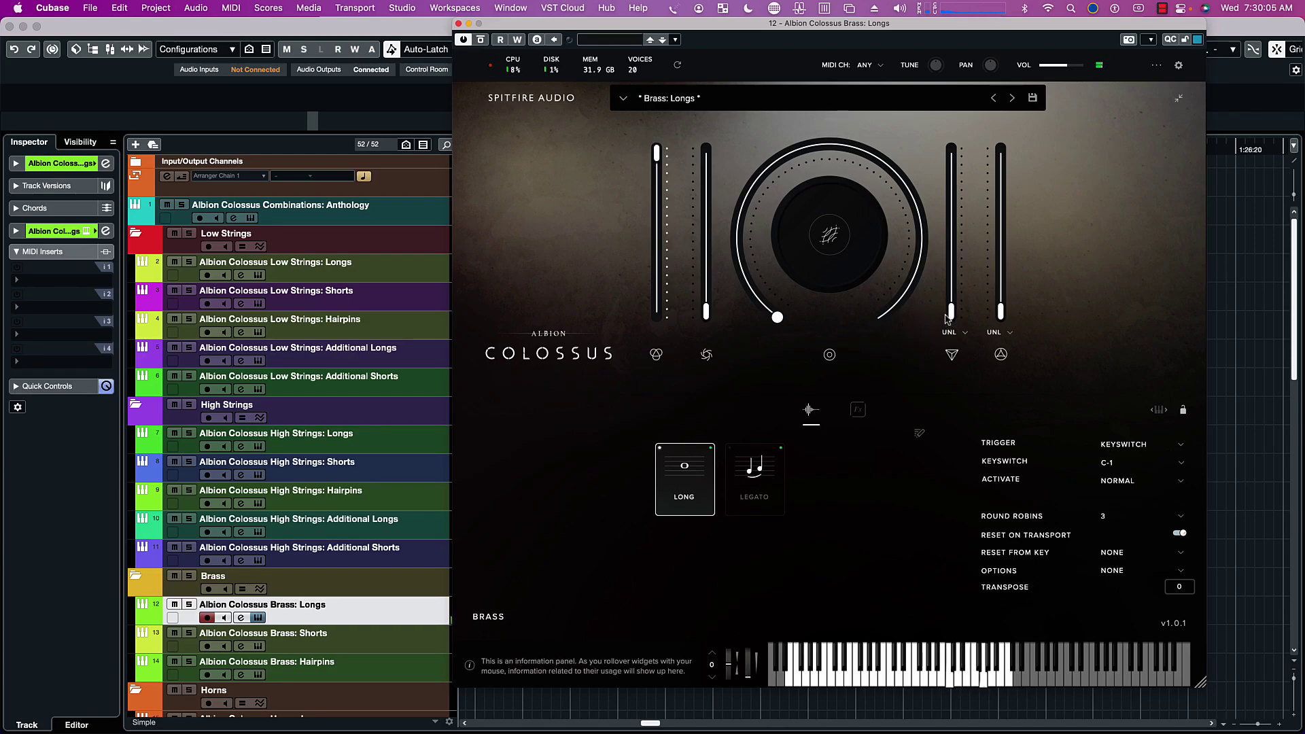
pyautogui.moveTo(950, 313); pyautogui.dragTo(918, 144)
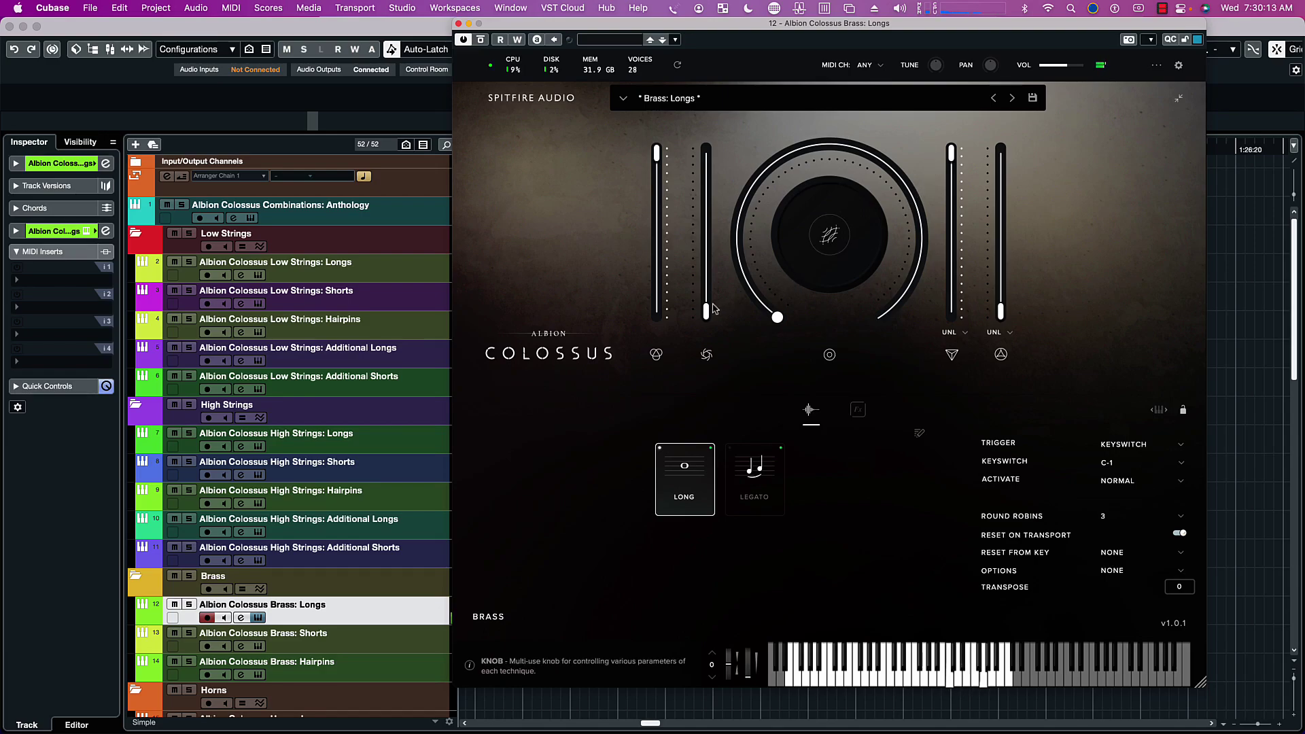
# Step: Raise Dynamics to its maximum while auditioning Long, then lower Scale to its minimum
pyautogui.moveTo(707, 316)
pyautogui.moveTo(704, 318); pyautogui.dragTo(683, 150)
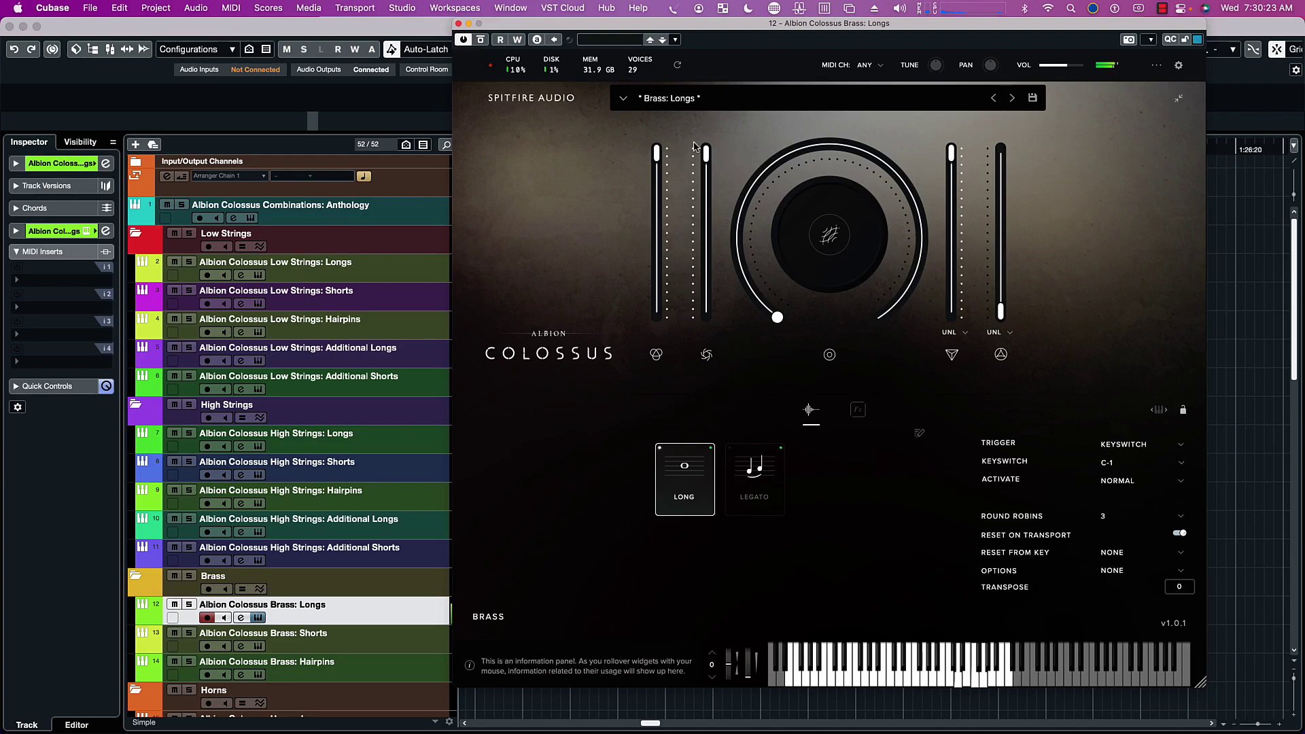
pyautogui.moveTo(949, 156)
pyautogui.moveTo(950, 156); pyautogui.dragTo(961, 340)
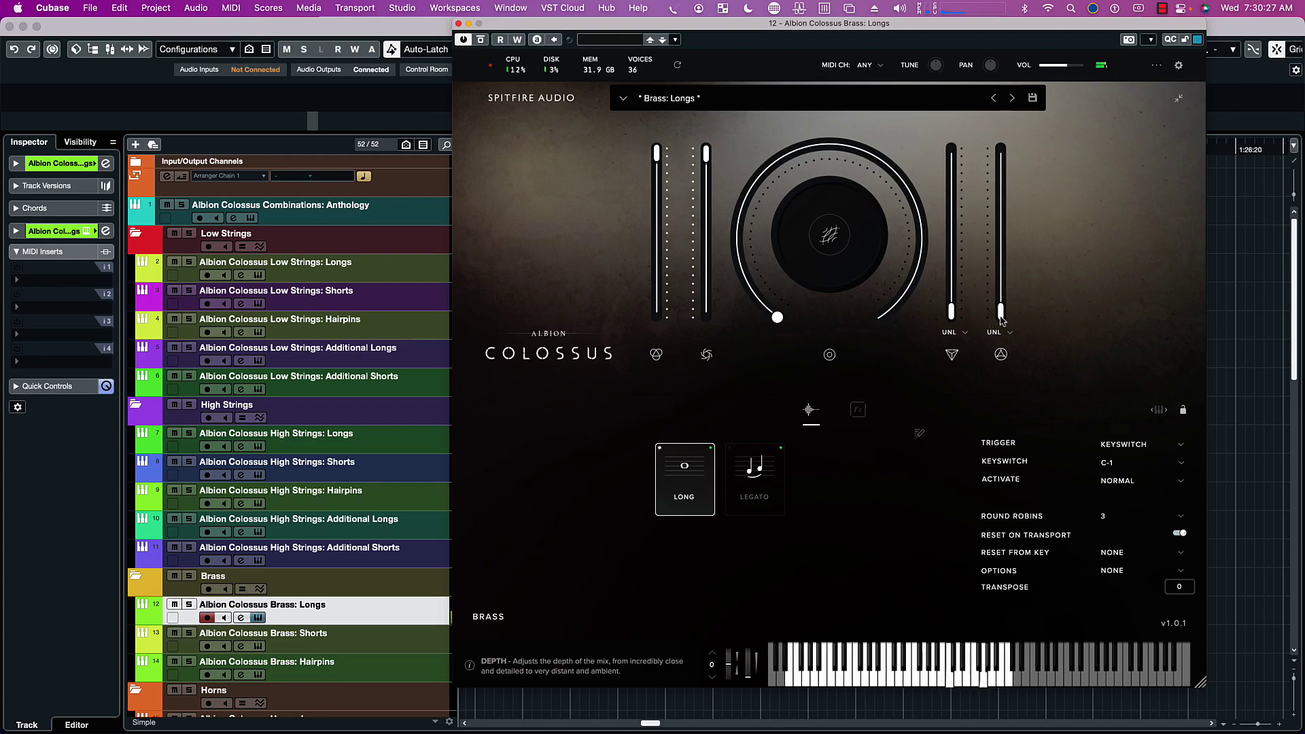
# Step: Raise Depth to about the middle while auditioning the brass Long technique
pyautogui.scroll(1, 999, 316)
pyautogui.moveTo(999, 316); pyautogui.dragTo(983, 234)
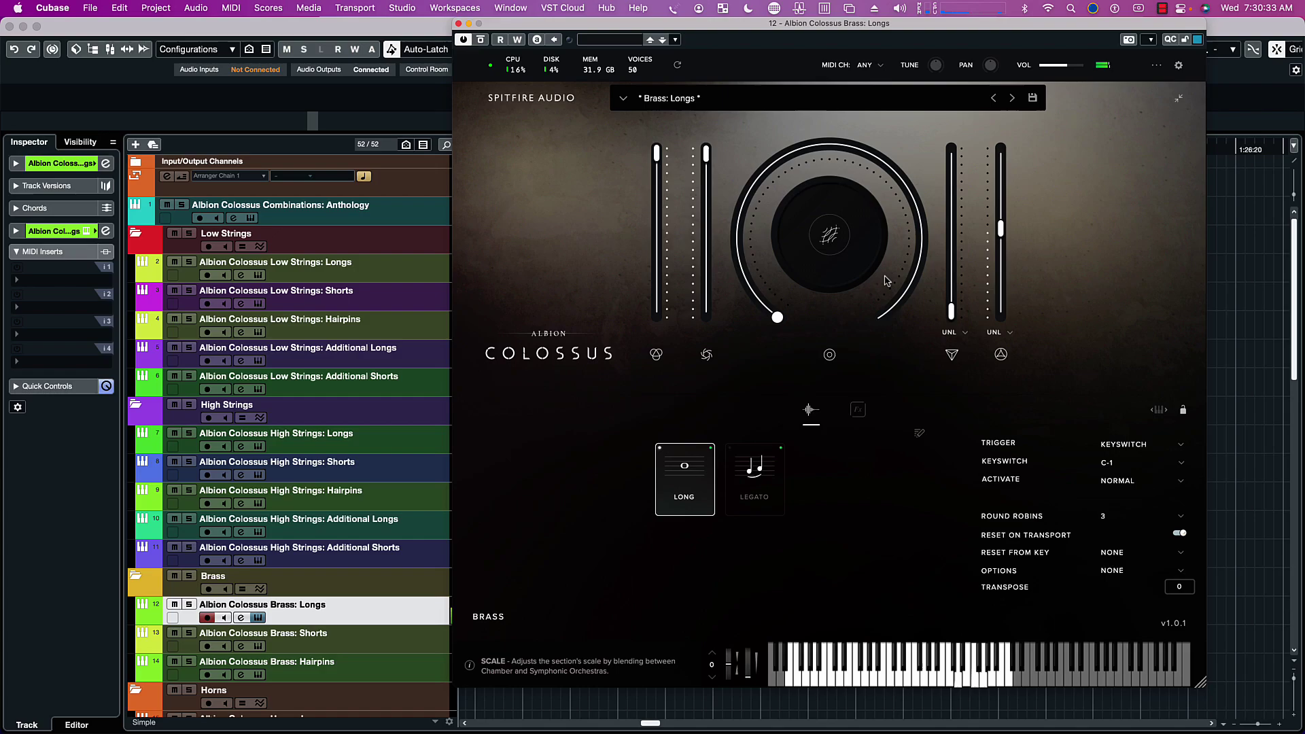
pyautogui.moveTo(779, 325)
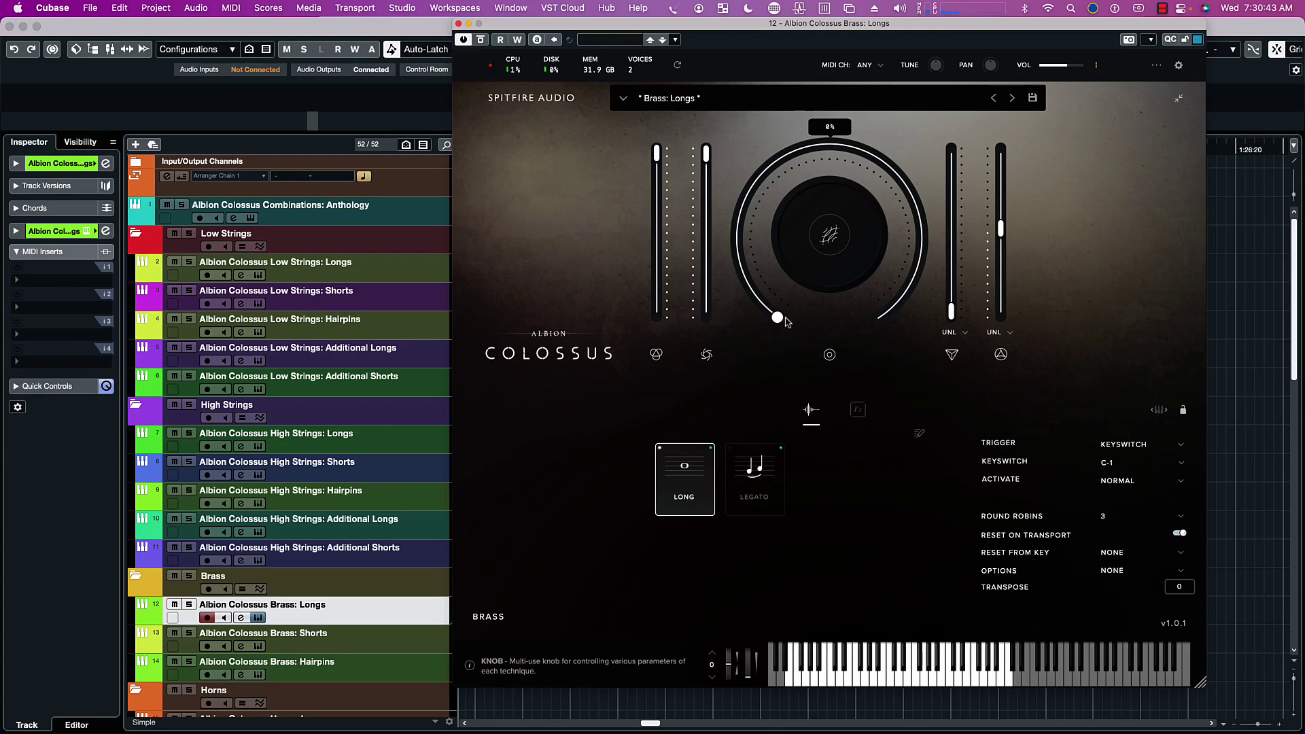
# Step: Audition the brass Long technique while raising the central knob to 100% and Scale and Depth to their maximum
pyautogui.moveTo(775, 320); pyautogui.dragTo(871, 334)
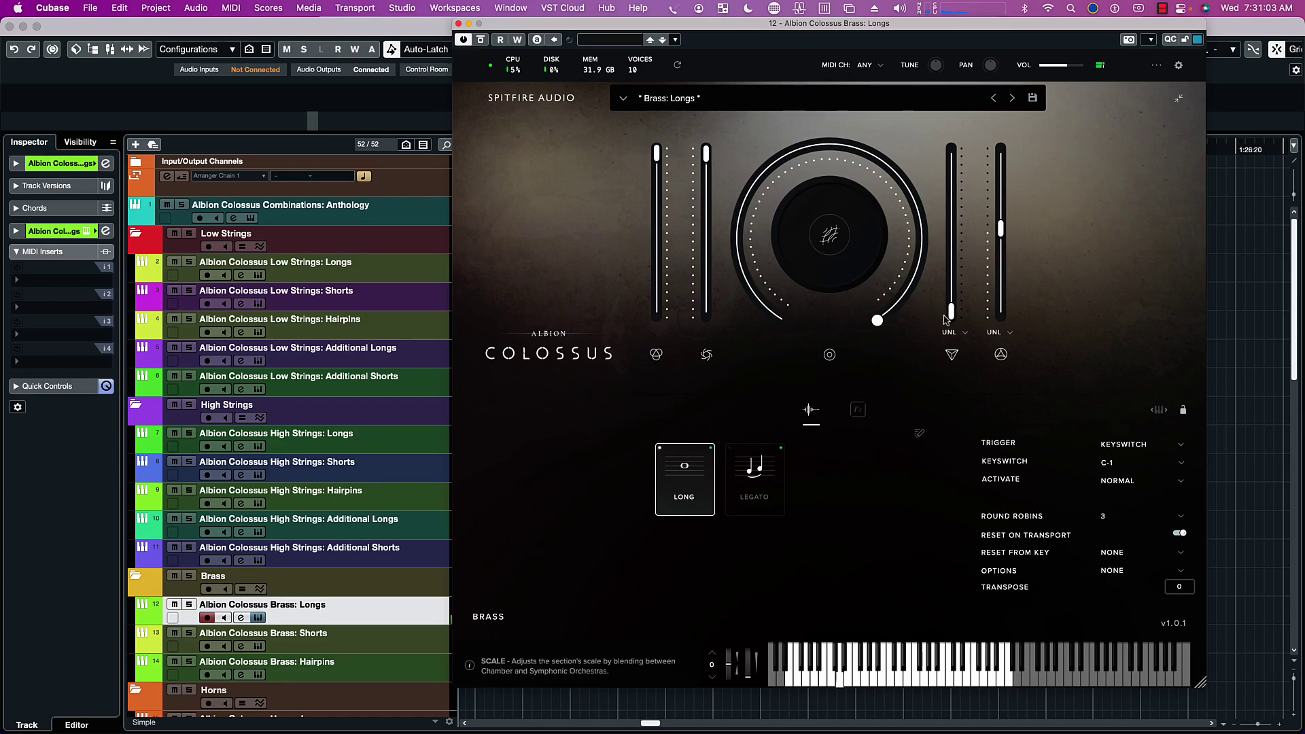
pyautogui.moveTo(950, 322); pyautogui.dragTo(956, 161)
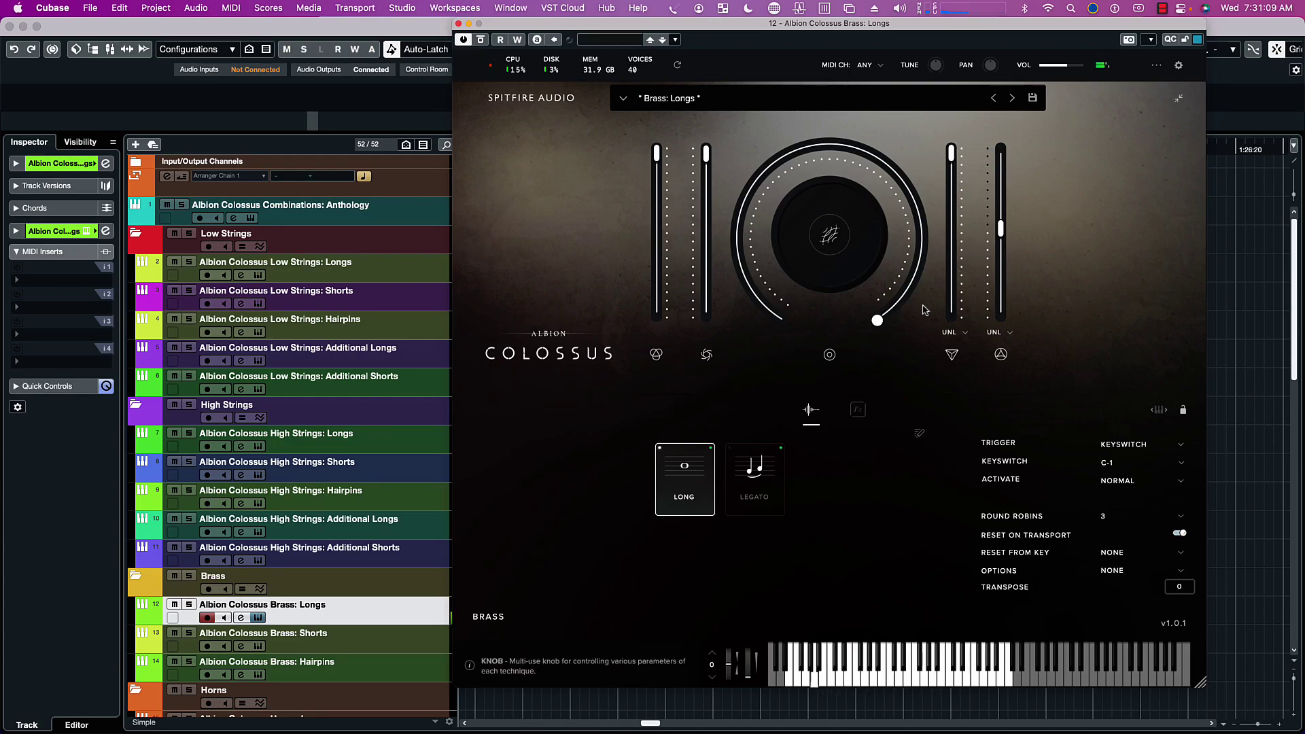
pyautogui.moveTo(906, 318)
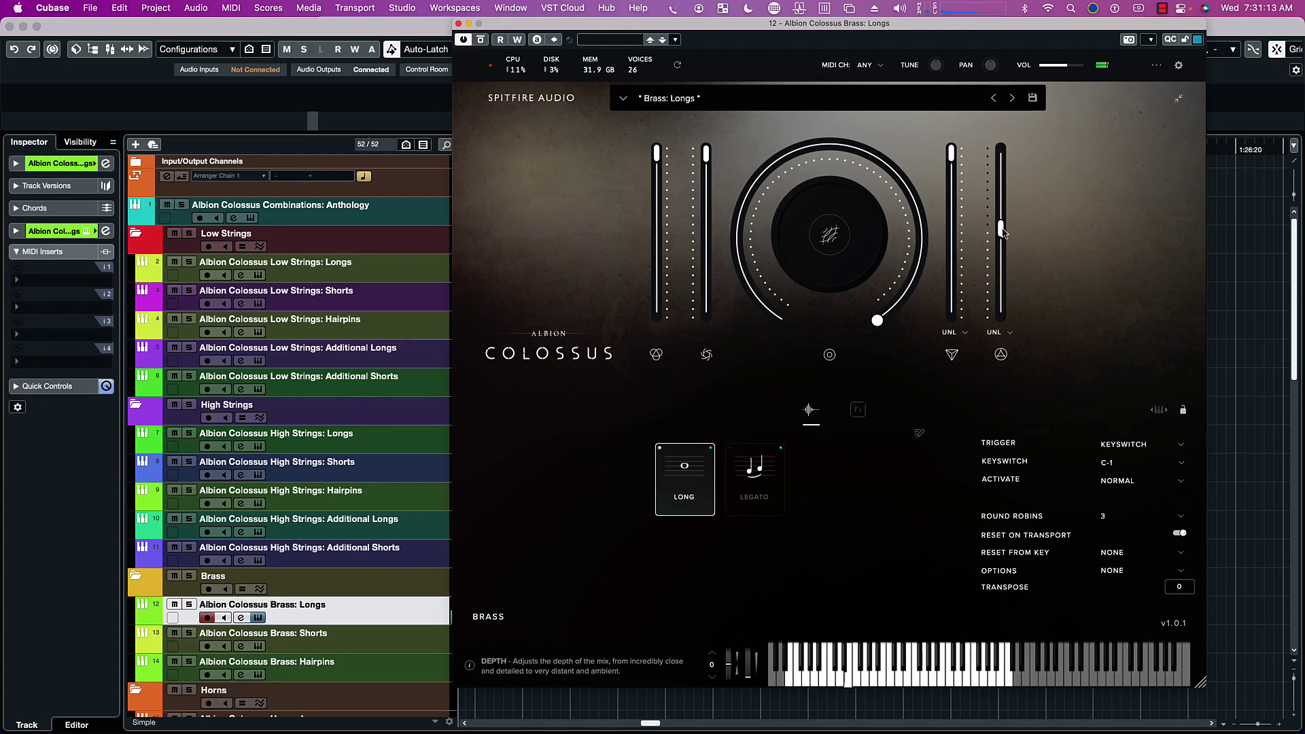
pyautogui.moveTo(1003, 232); pyautogui.dragTo(999, 155)
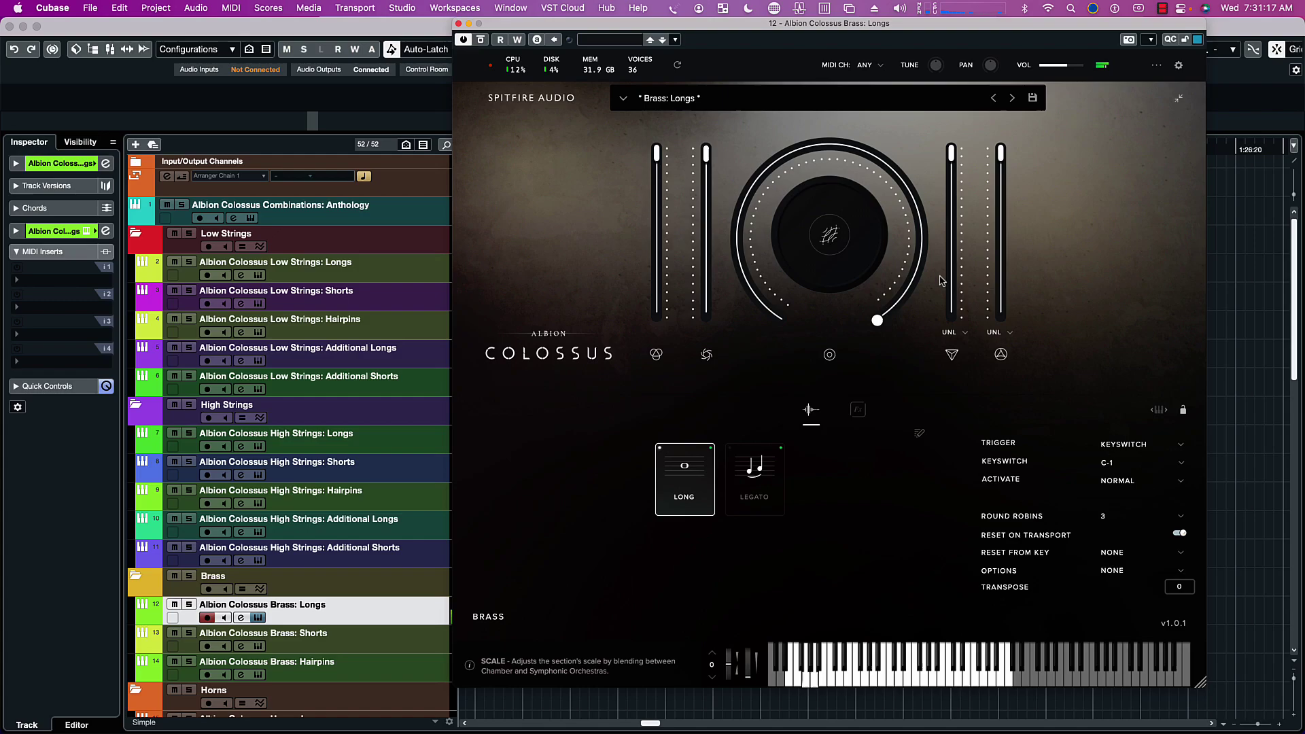
pyautogui.moveTo(917, 301)
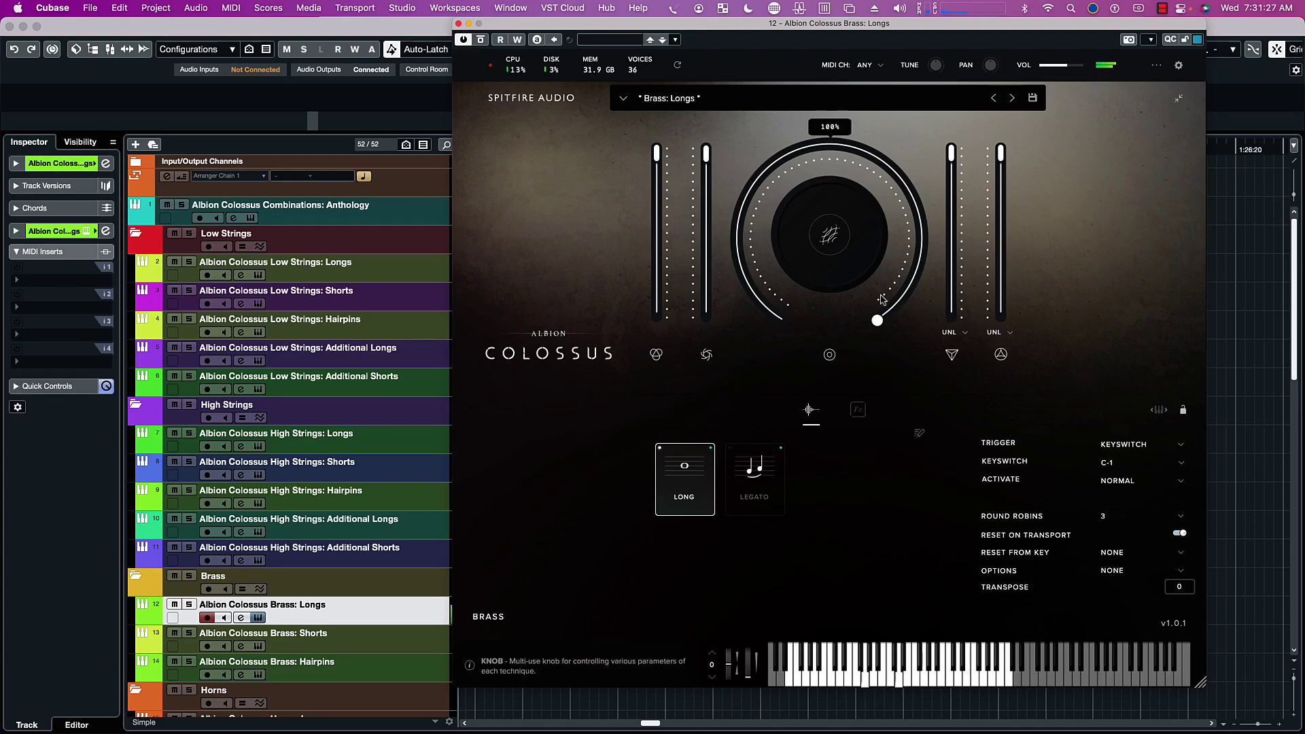
# Step: Audition the brass Legato technique, then close the Brass: Longs instrument
pyautogui.click(761, 476)
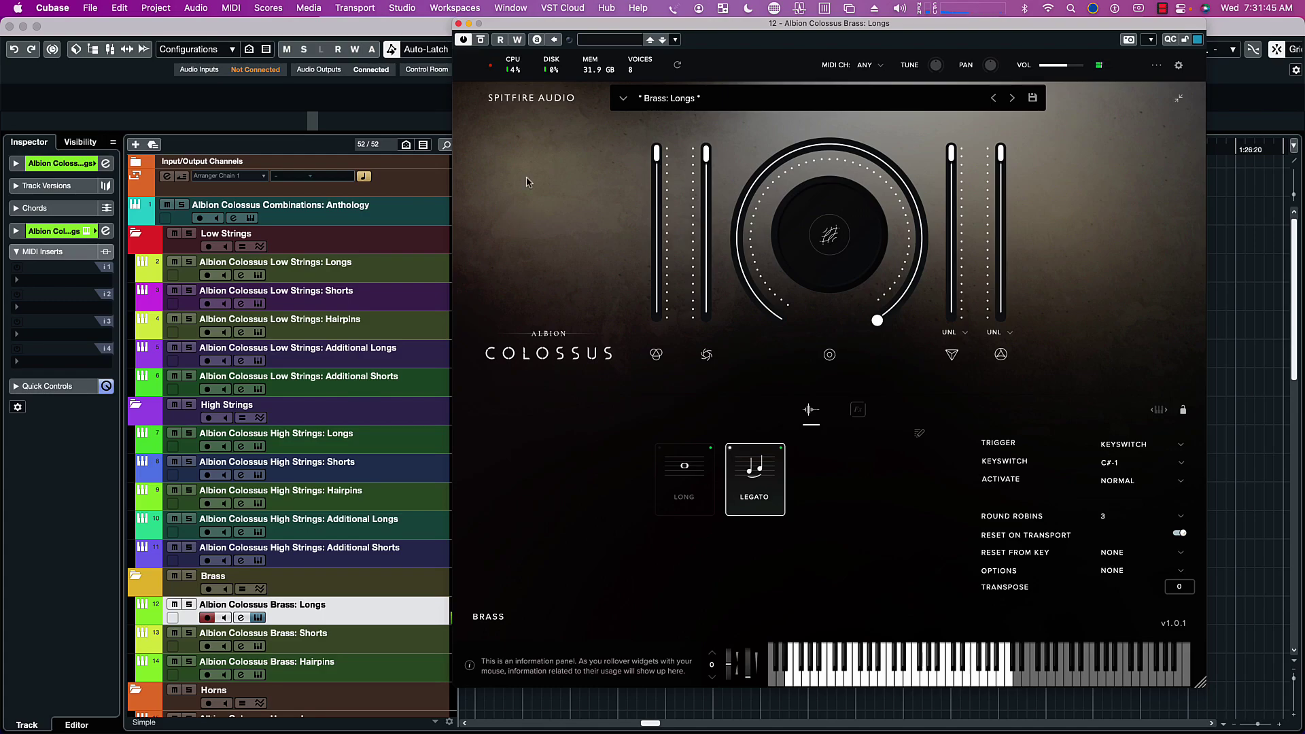
pyautogui.click(458, 24)
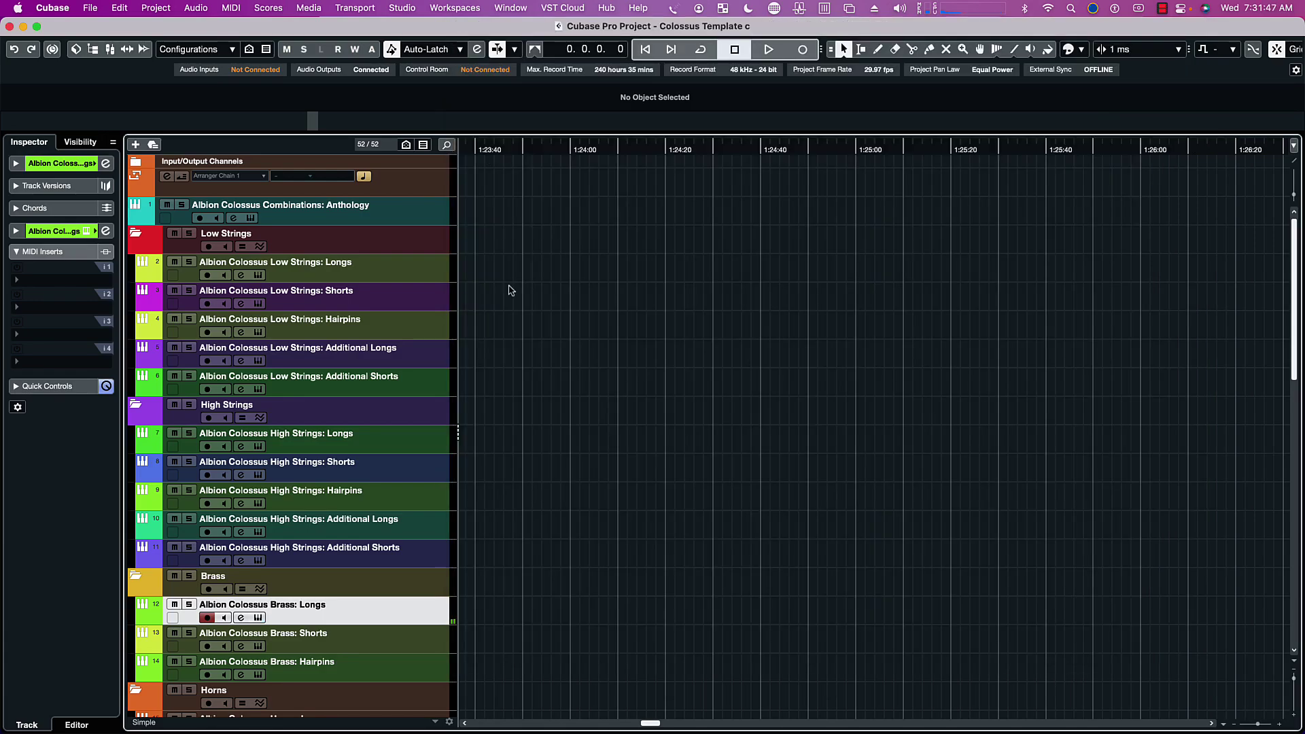
# Step: Open the Albion Colossus Brass: Shorts instrument and set its Scale link to Unlinked with Scale at its maximum
pyautogui.click(384, 644)
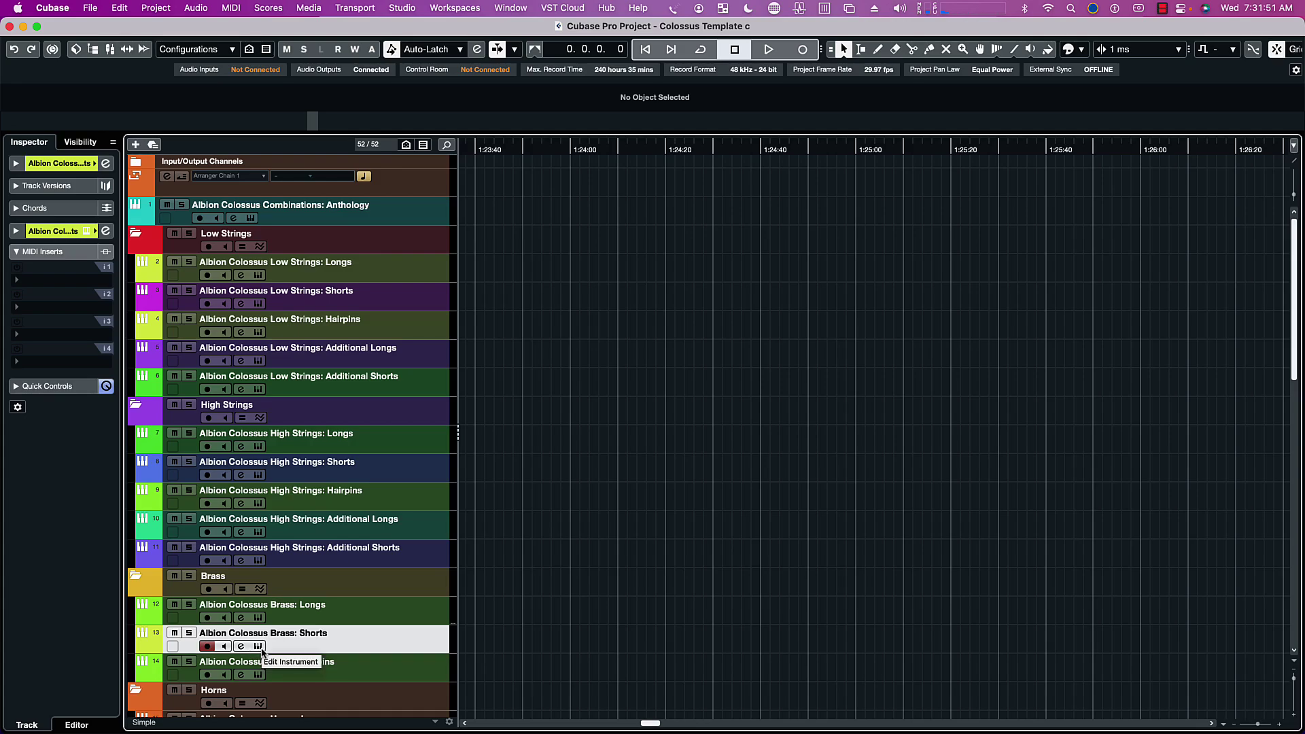
pyautogui.click(258, 646)
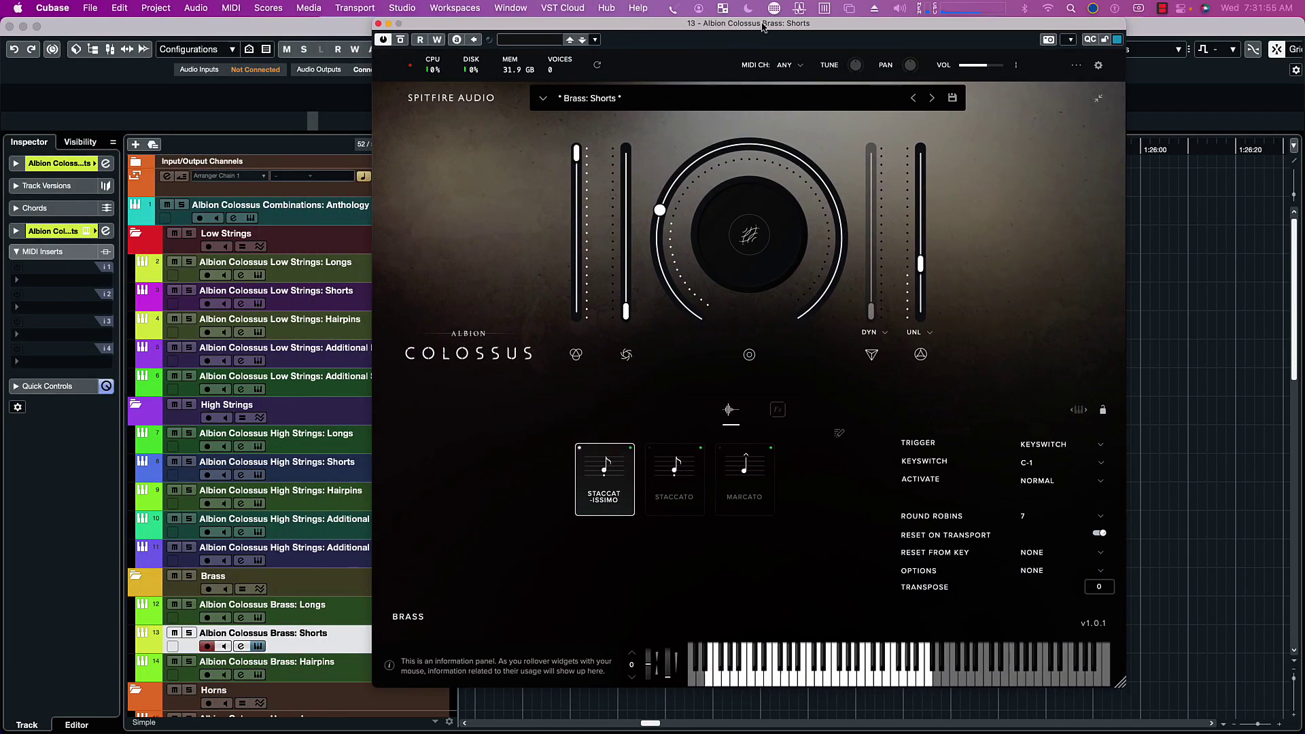
pyautogui.click(870, 333)
pyautogui.click(895, 345)
pyautogui.moveTo(870, 312); pyautogui.dragTo(857, 171)
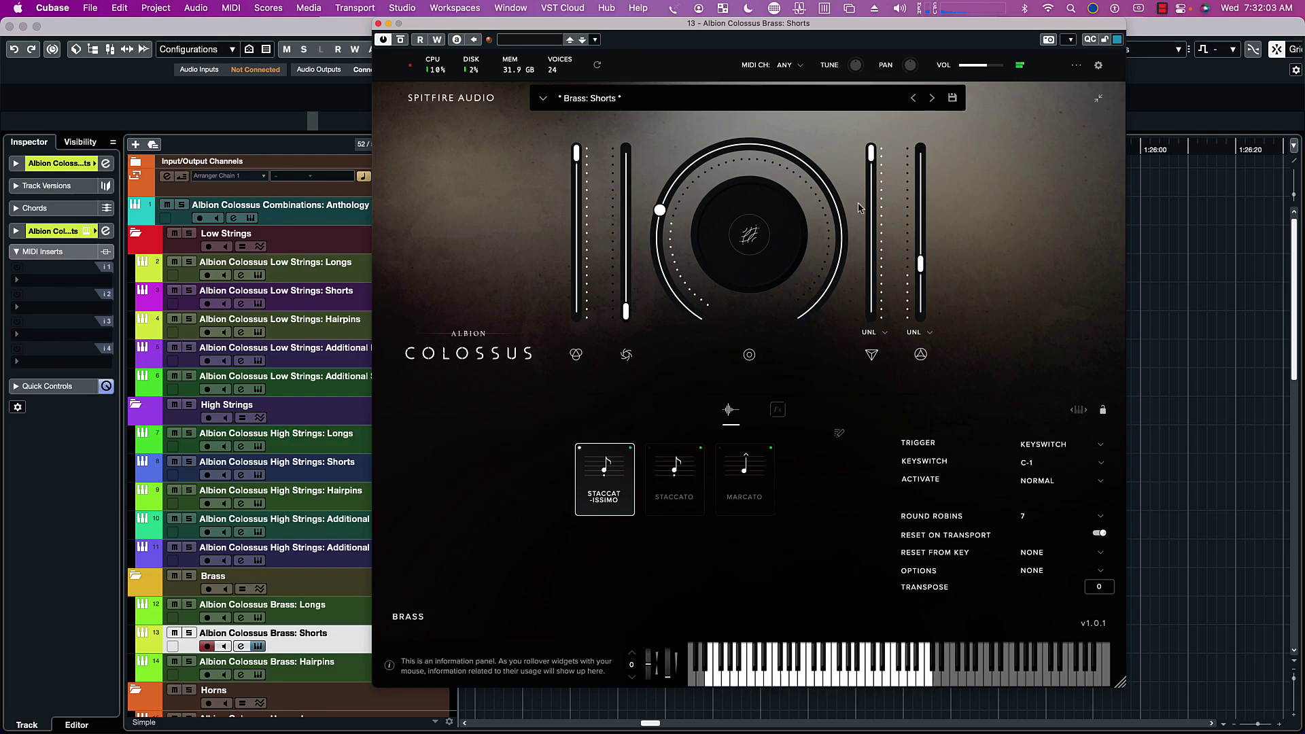
pyautogui.click(870, 151)
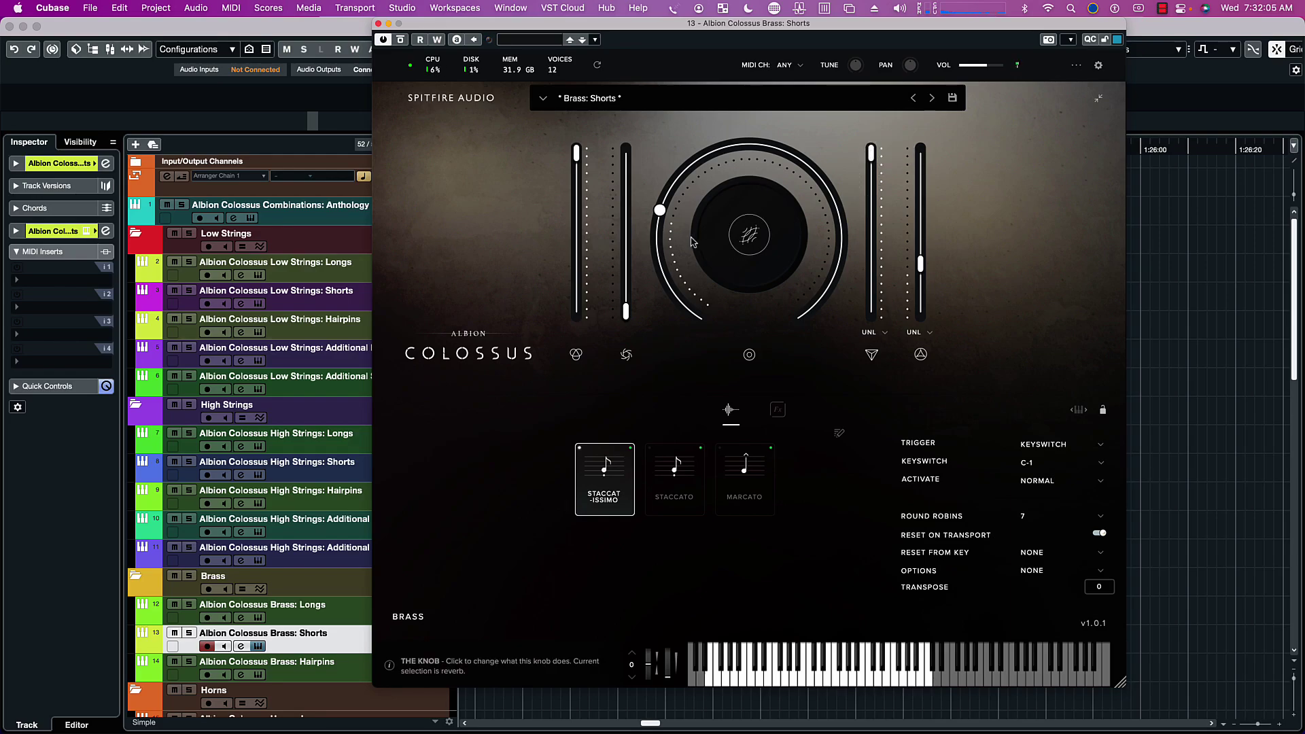
# Step: Set the central knob to 0% and Dynamics to 95% while auditioning Staccatissimo, then audition Staccato and Marcato
pyautogui.moveTo(659, 210); pyautogui.dragTo(624, 159)
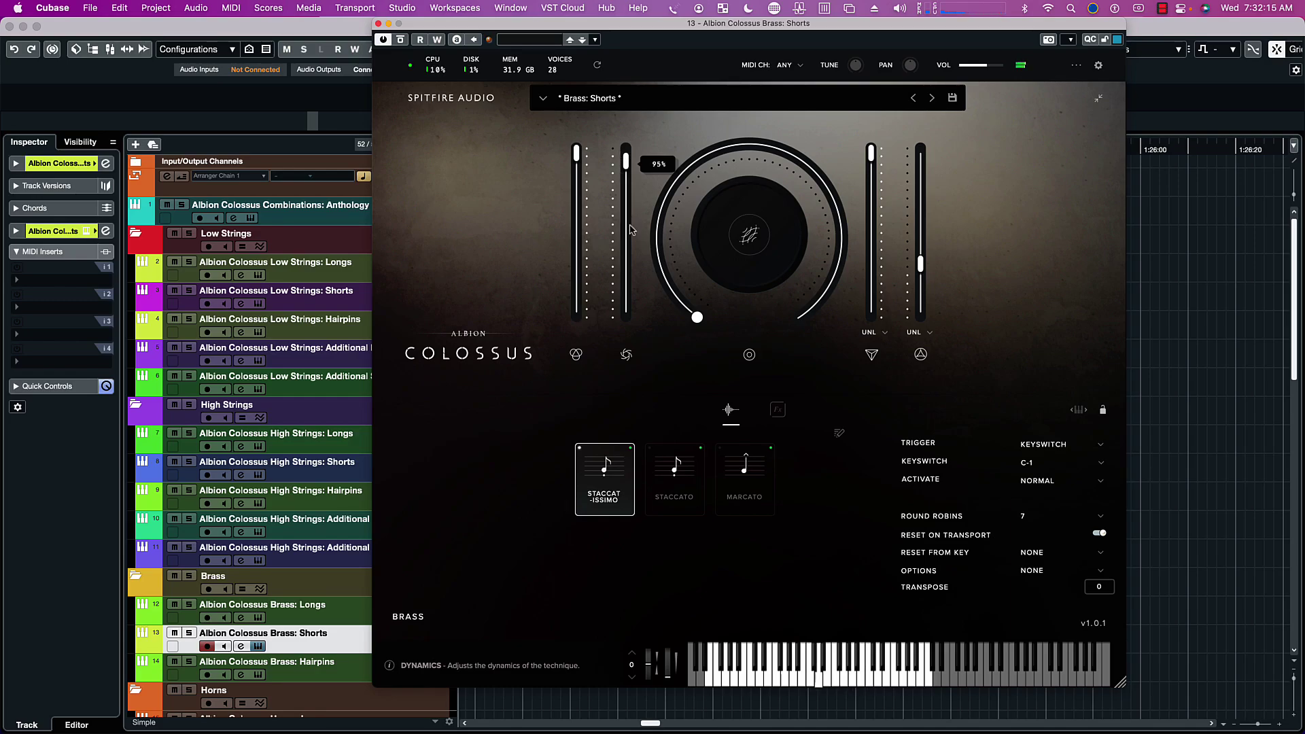
pyautogui.click(667, 475)
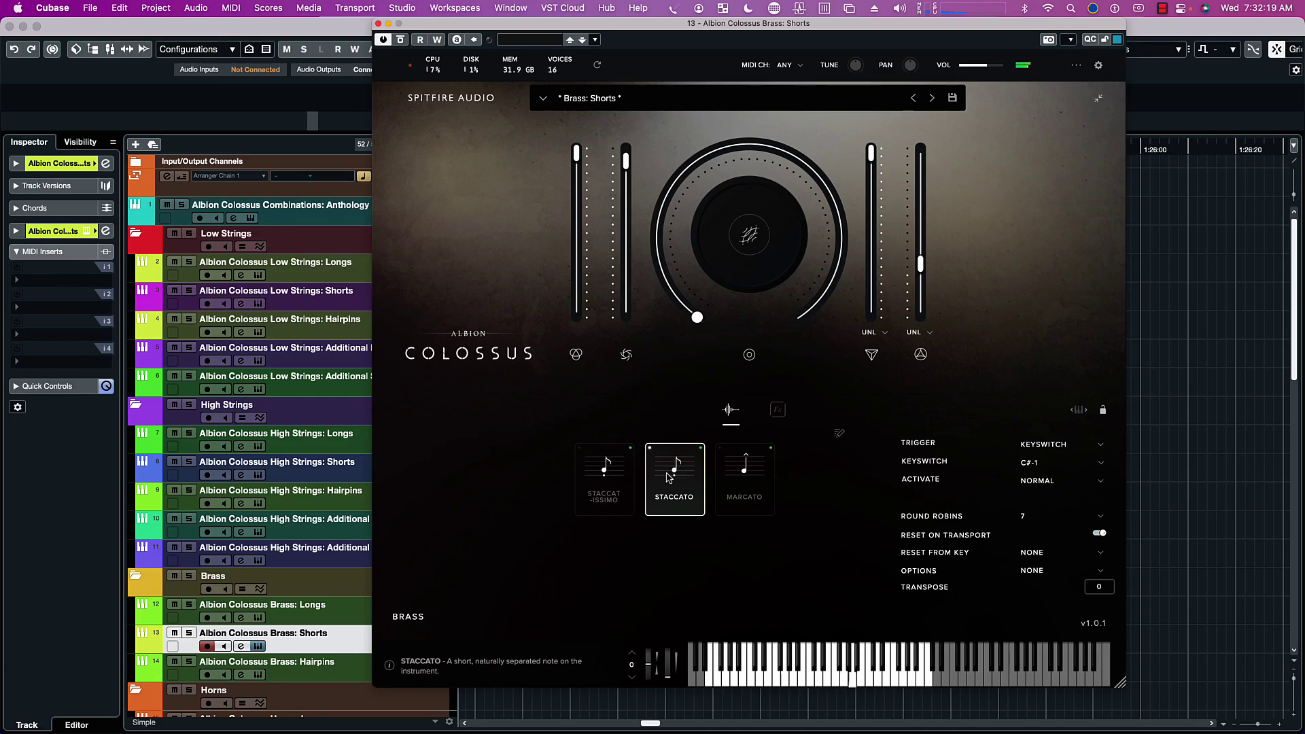
pyautogui.click(737, 470)
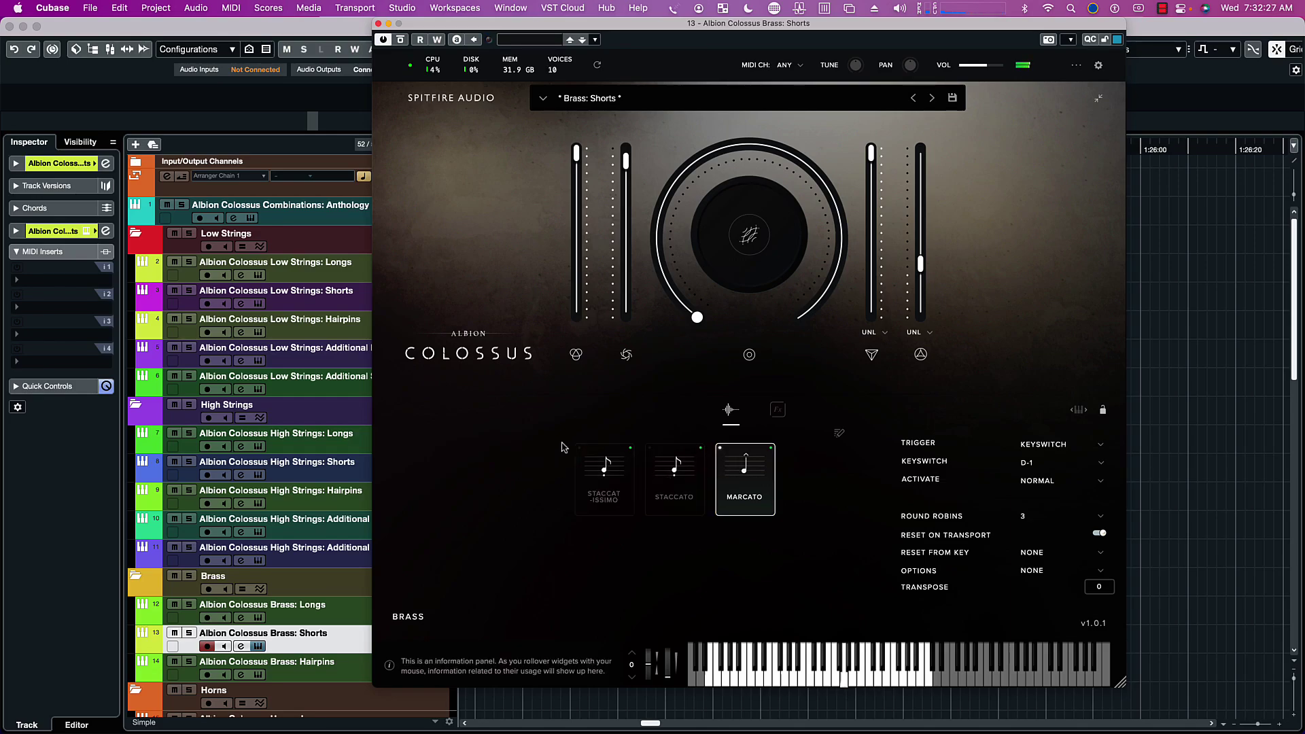
# Step: Raise Depth to about the middle and the central knob to its maximum, then audition Marcato, Staccatissimo and Staccato, ending on Marcato
pyautogui.moveTo(919, 269); pyautogui.dragTo(918, 247)
pyautogui.moveTo(684, 314)
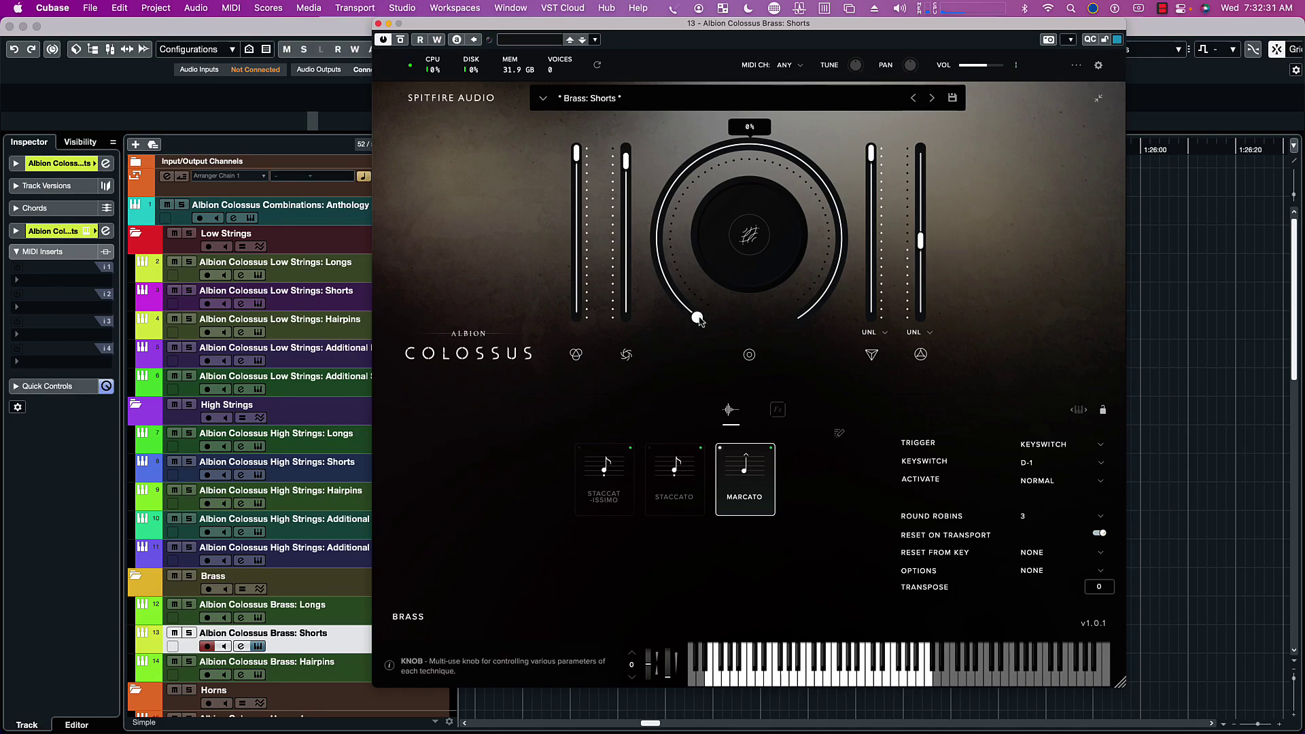
pyautogui.moveTo(698, 319); pyautogui.dragTo(806, 318)
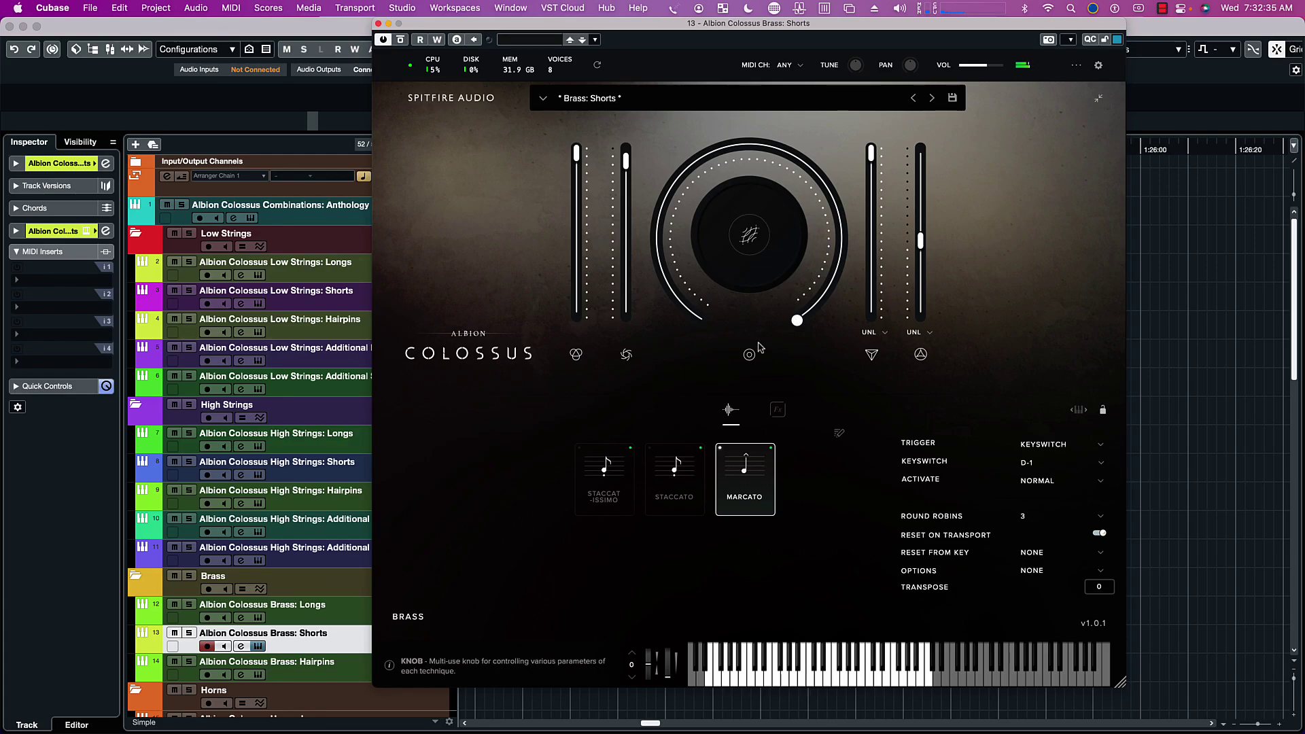
pyautogui.click(618, 464)
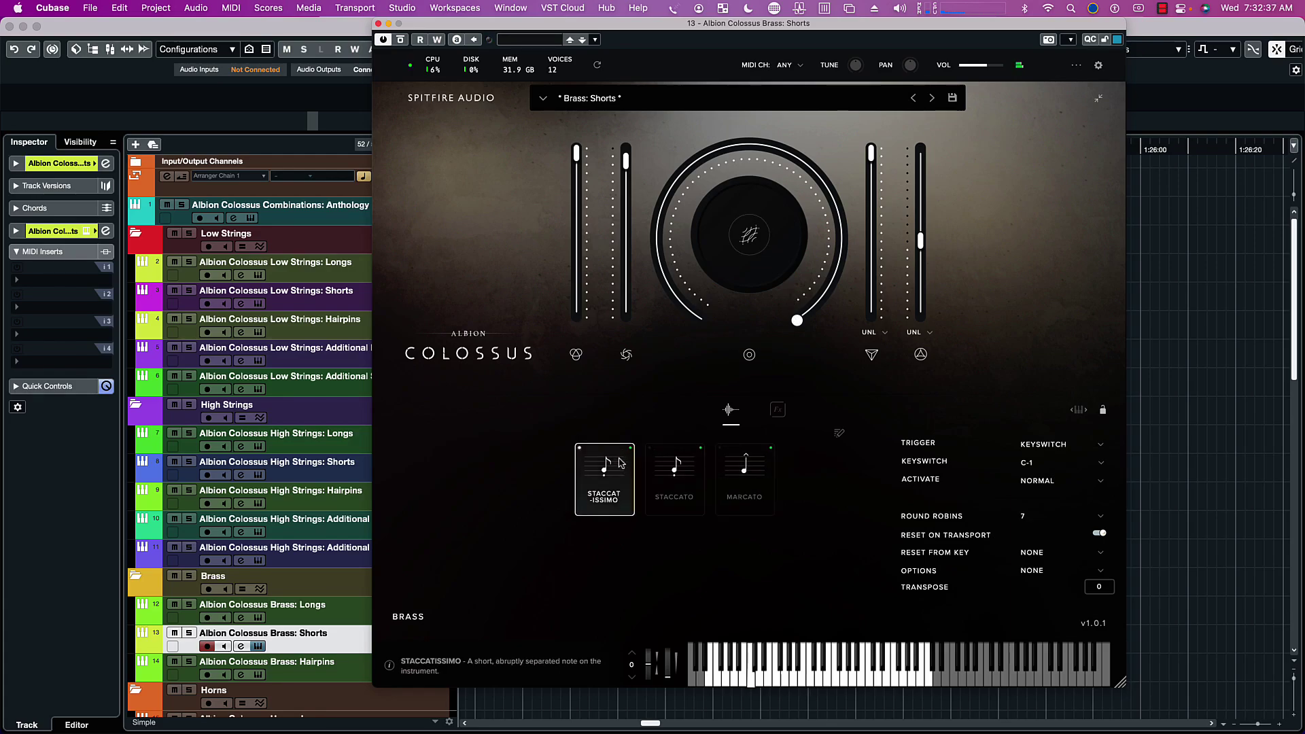
pyautogui.click(674, 477)
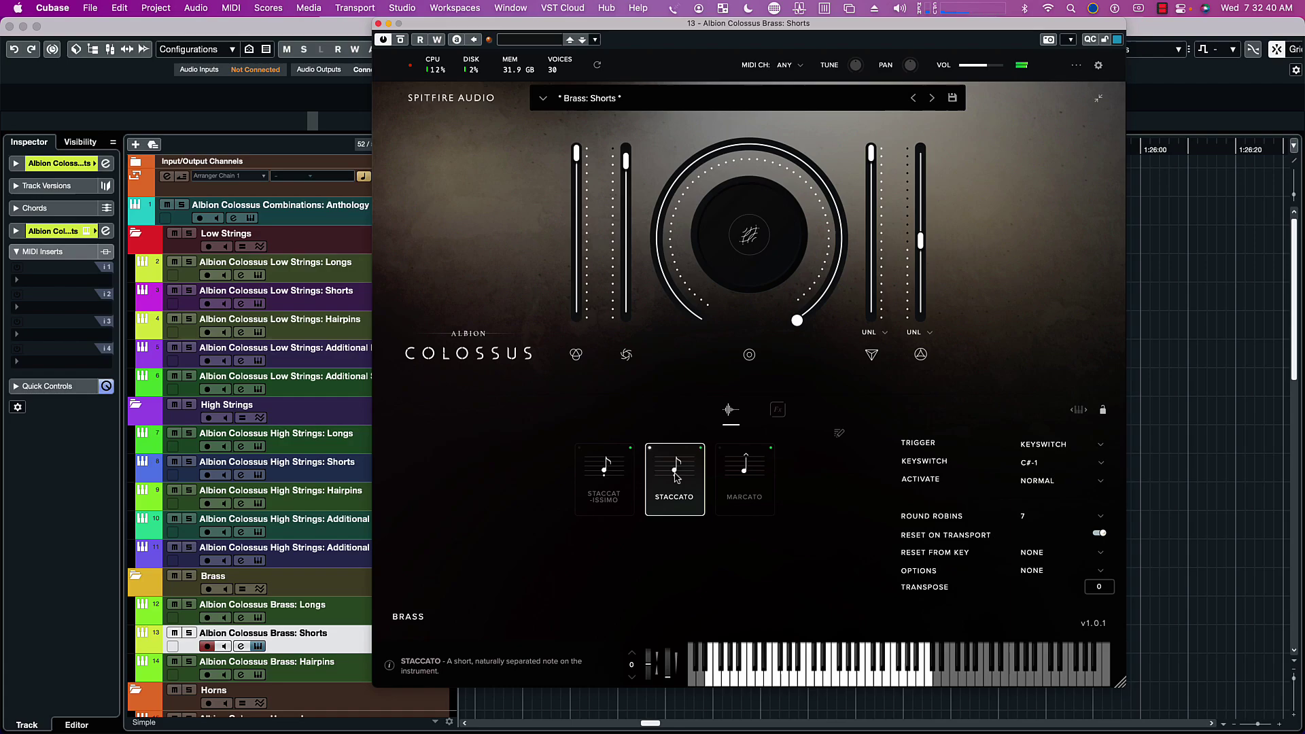
pyautogui.click(745, 476)
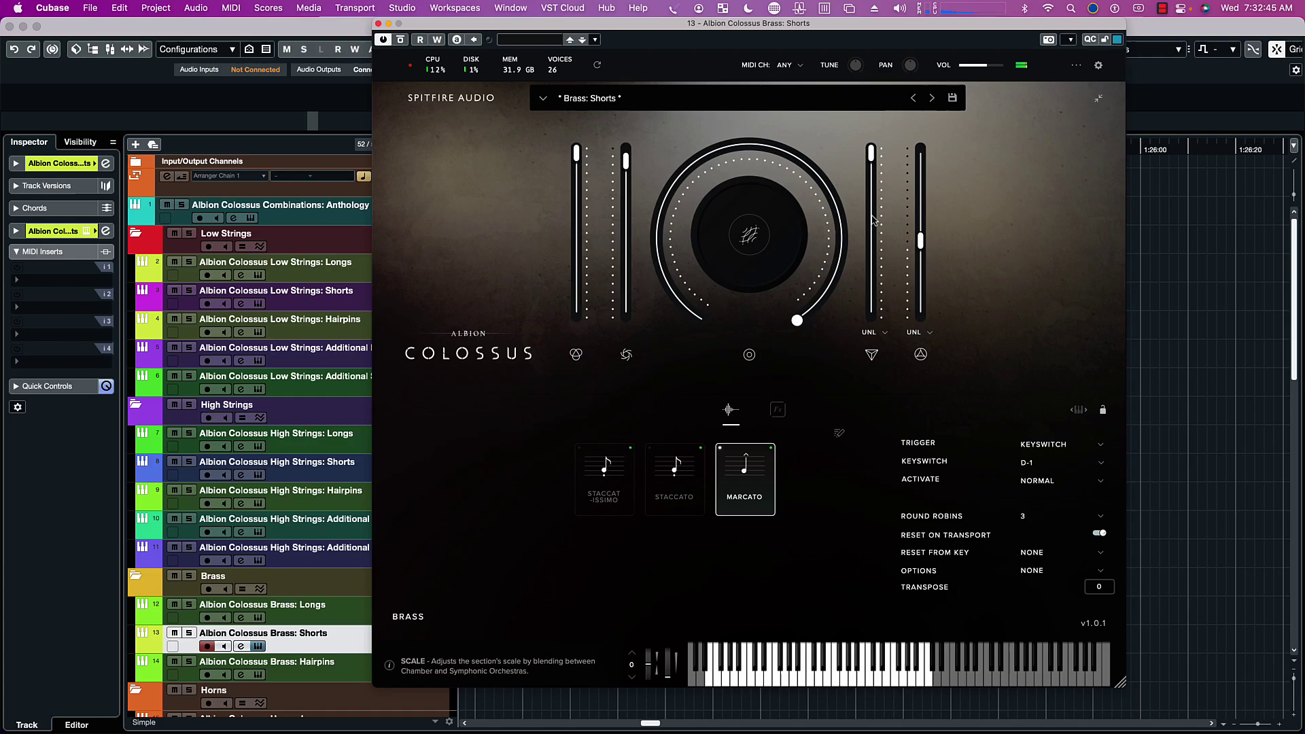
# Step: Lower Scale to 0%, audition Staccatissimo, Staccato and Marcato, and close the Brass: Shorts instrument
pyautogui.moveTo(873, 167)
pyautogui.moveTo(869, 161); pyautogui.dragTo(871, 313)
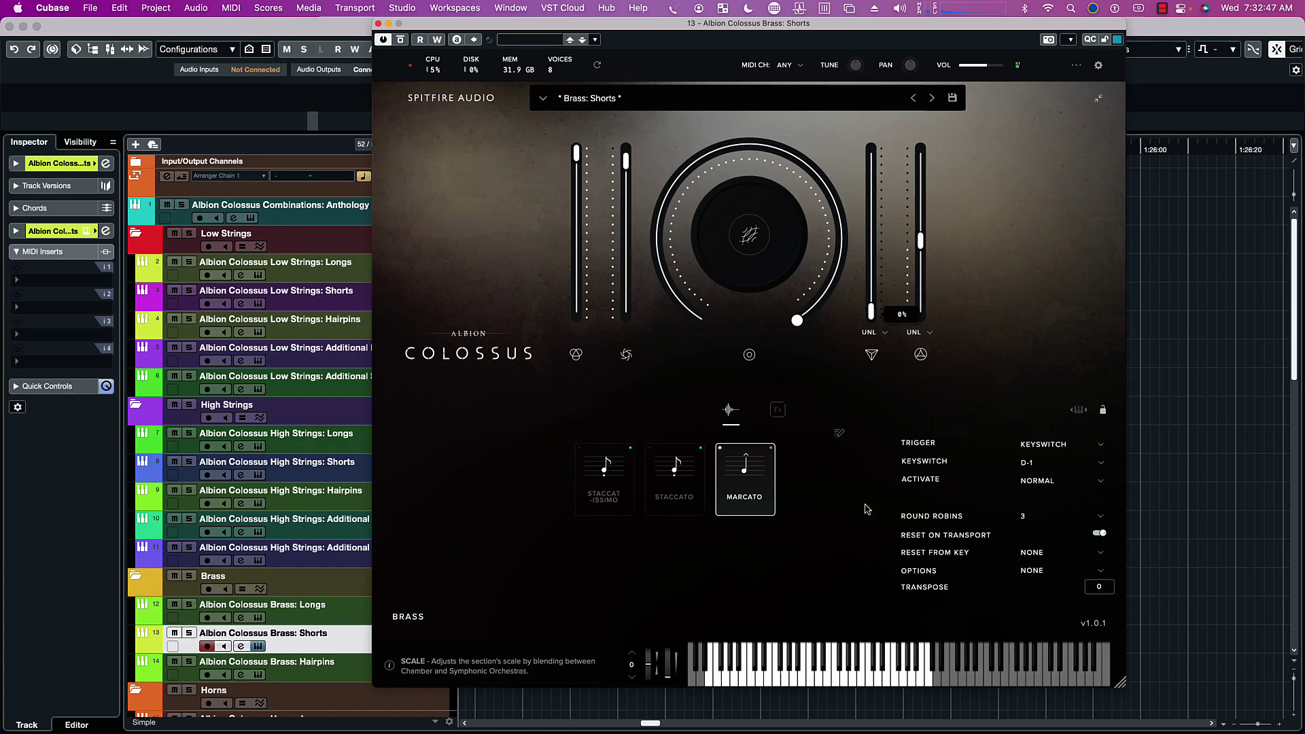
pyautogui.click(594, 487)
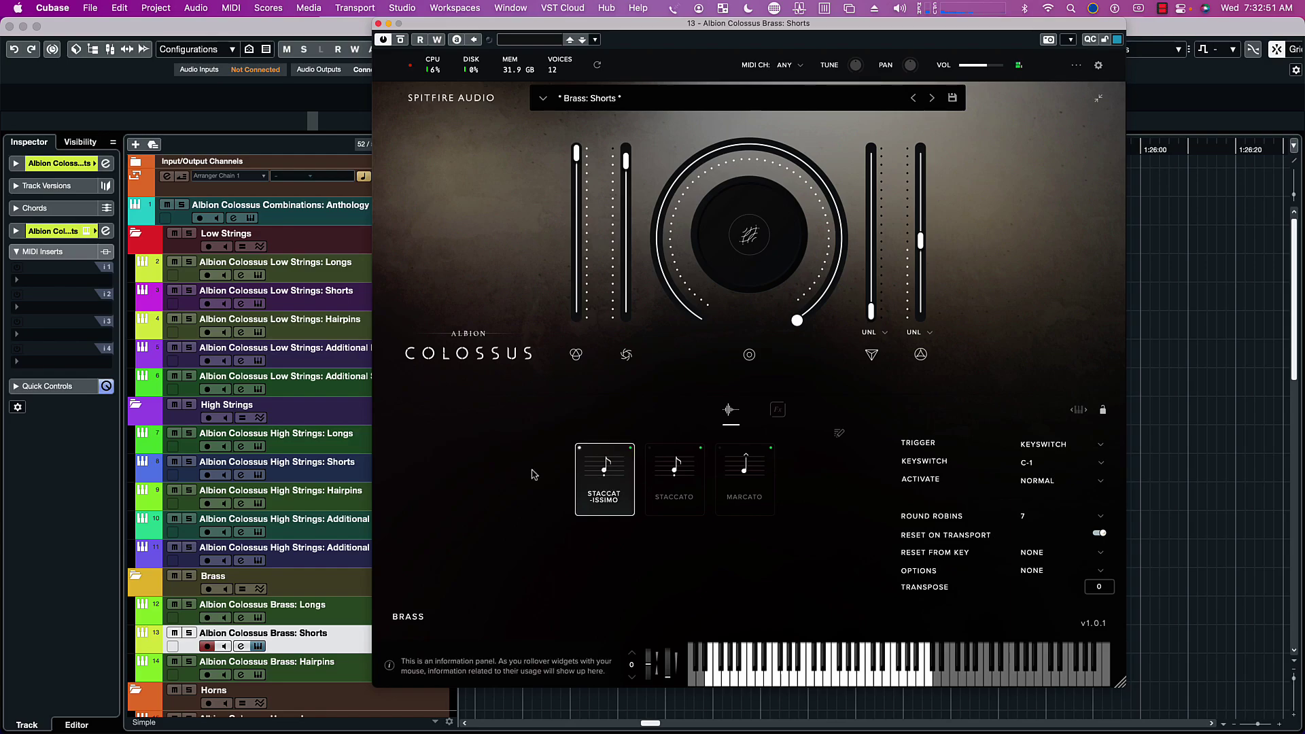
pyautogui.click(656, 481)
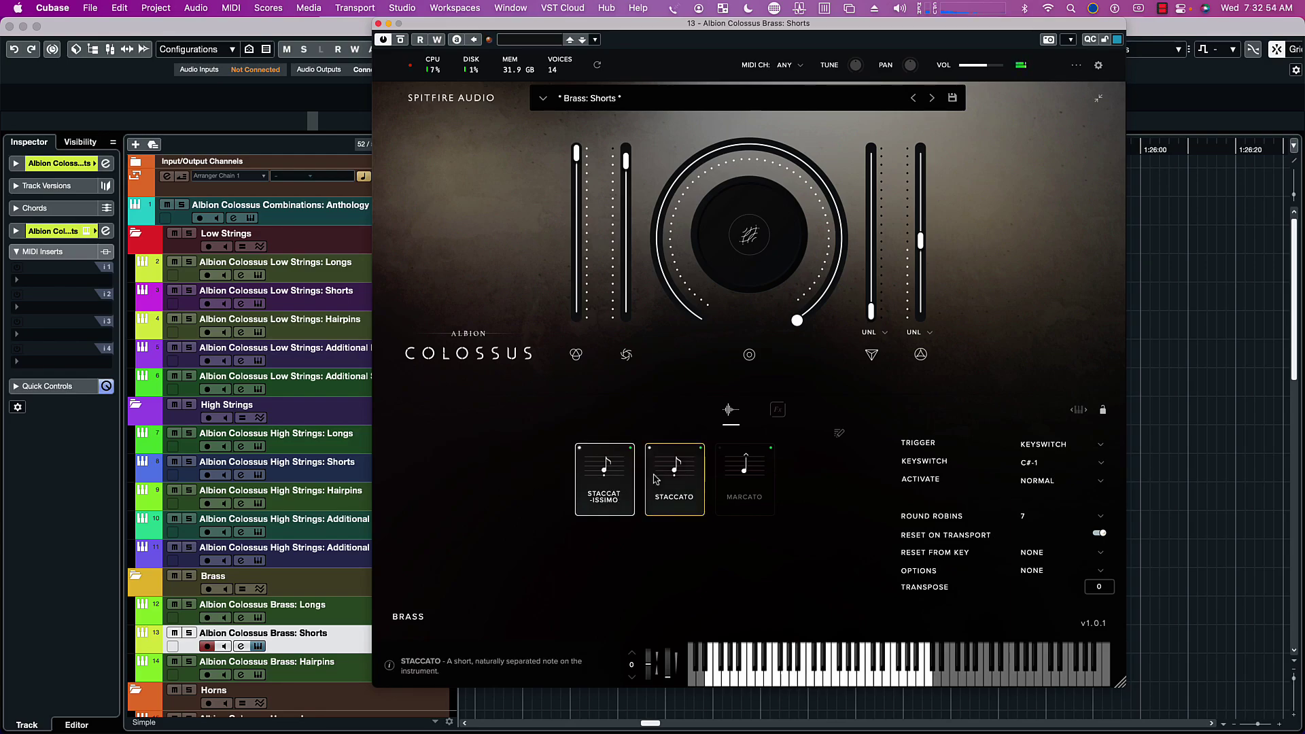
pyautogui.click(739, 479)
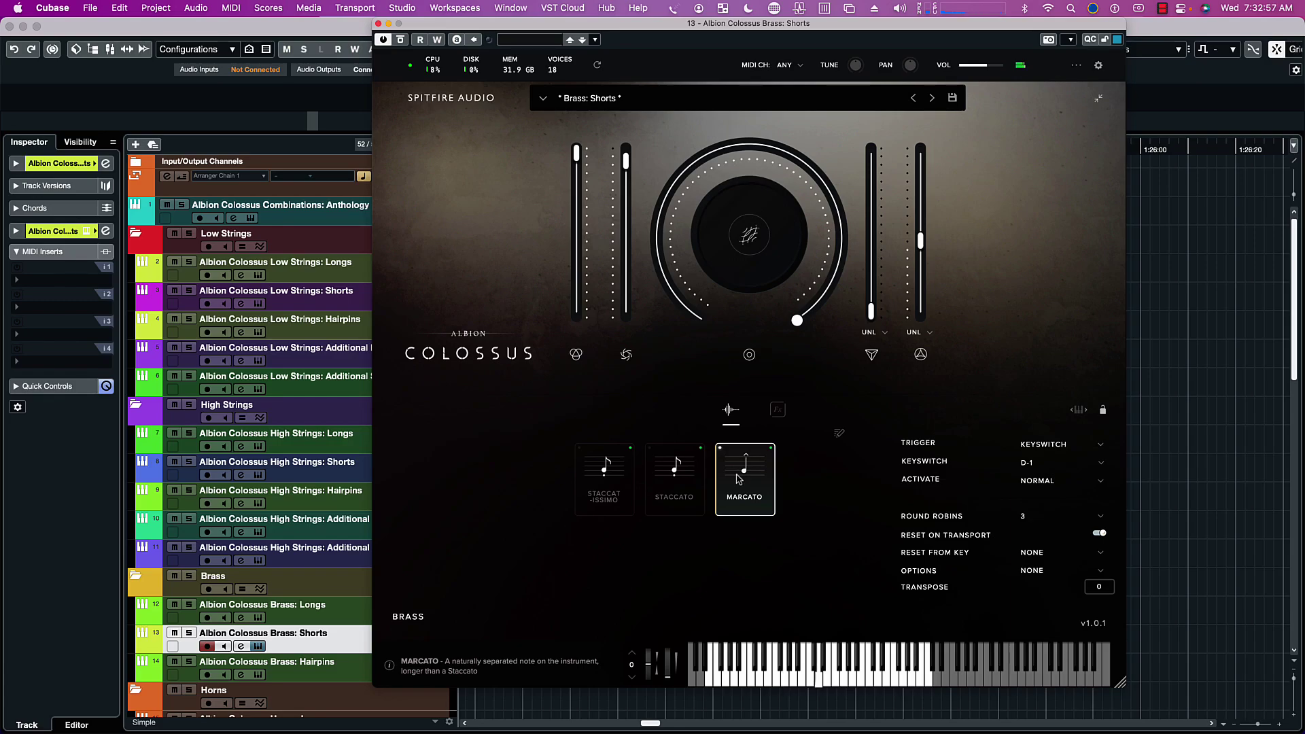
pyautogui.click(379, 24)
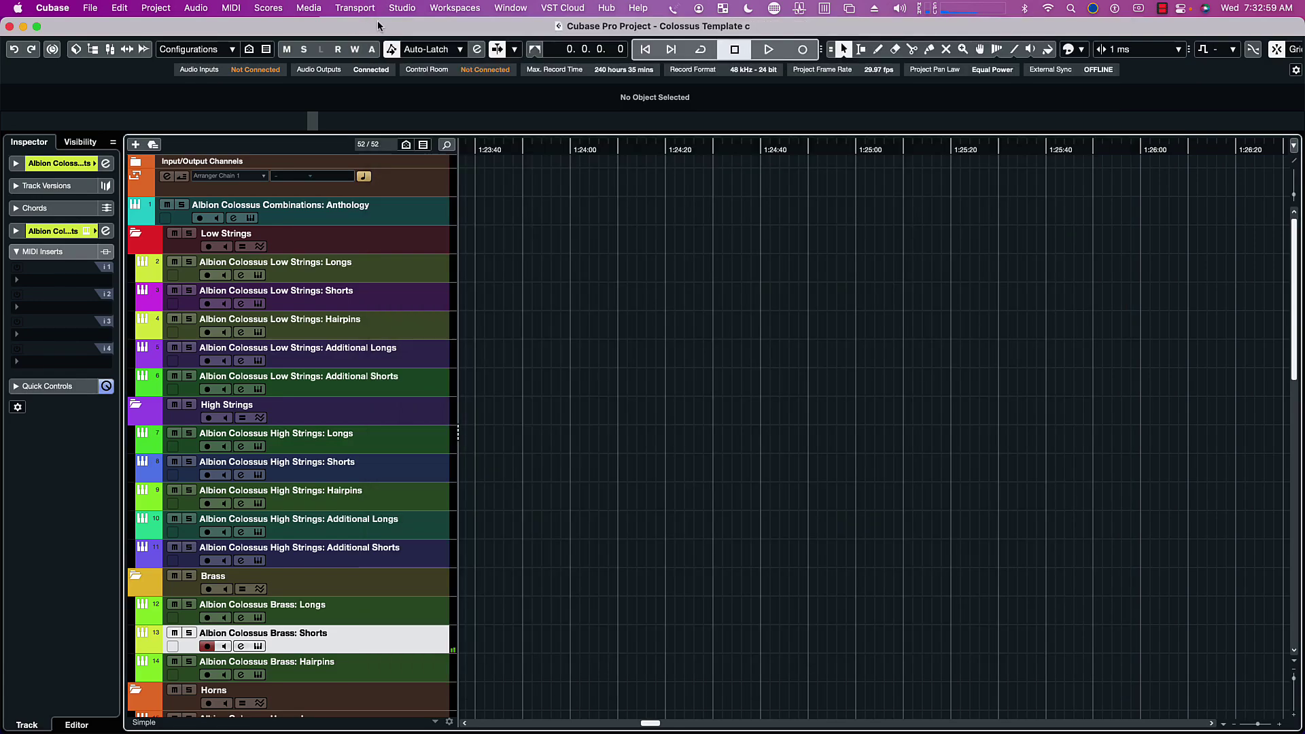
# Step: Open the Albion Colossus Brass: Hairpins instrument and set its Scale link to Unlinked
pyautogui.click(401, 668)
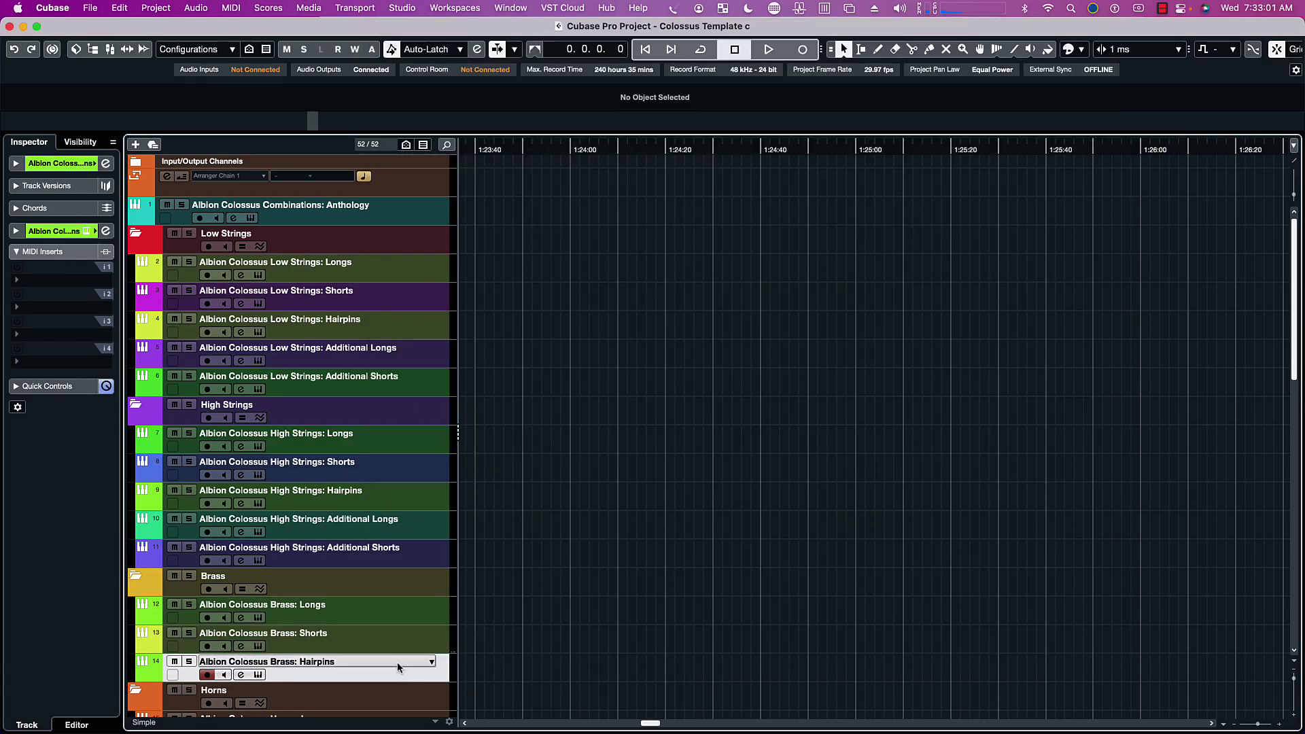
pyautogui.scroll(-3, 231, 576)
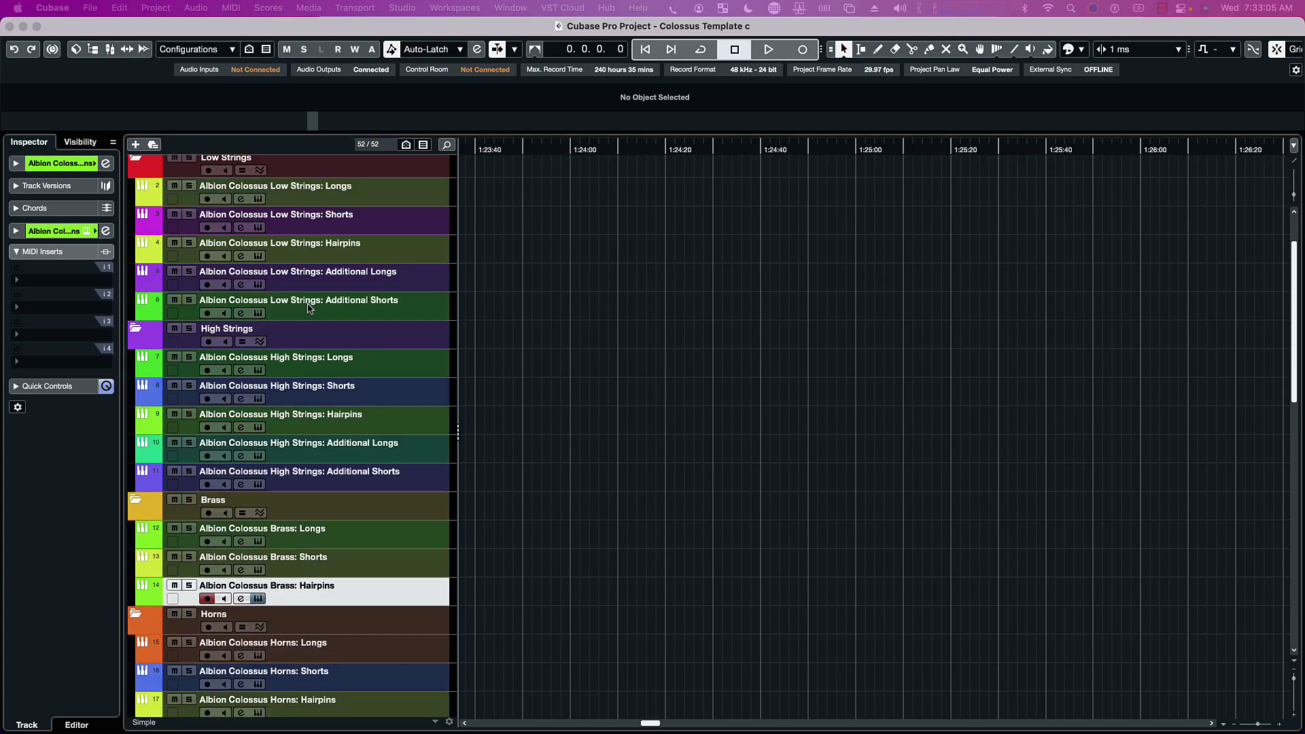
pyautogui.click(241, 598)
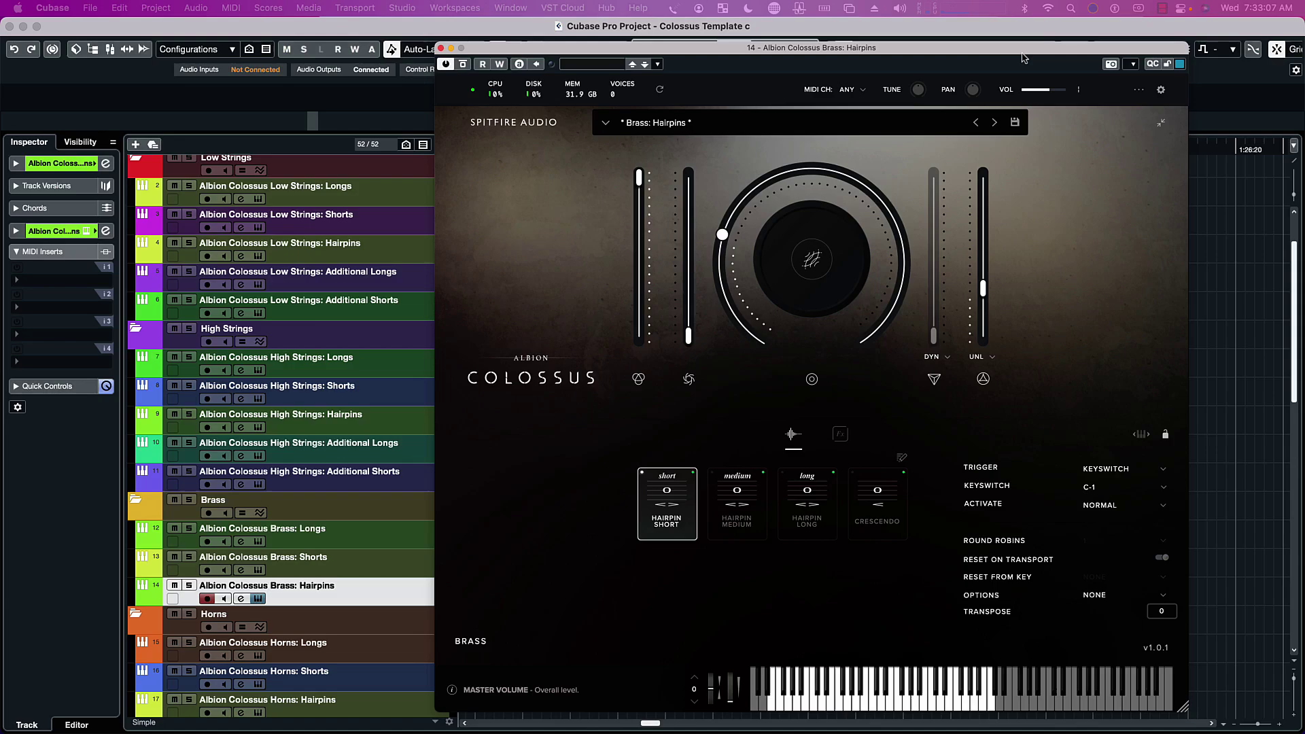
pyautogui.click(918, 346)
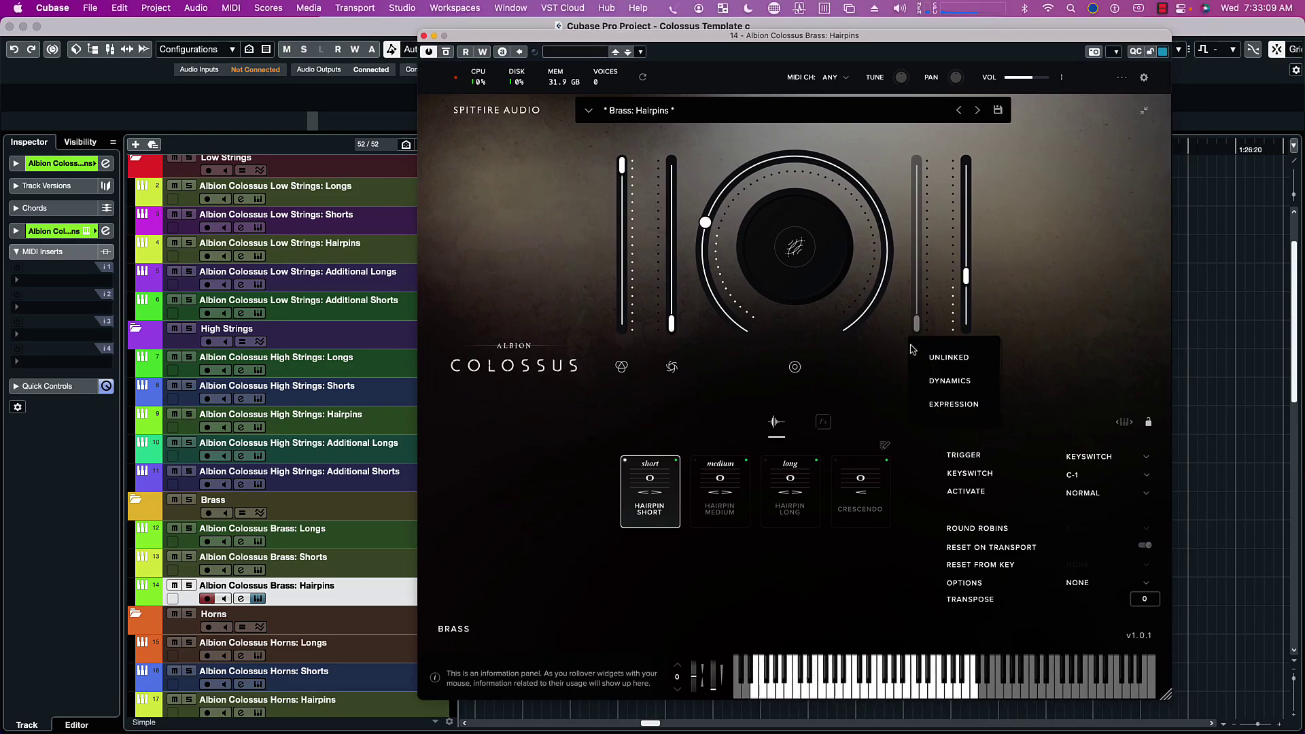
pyautogui.click(933, 364)
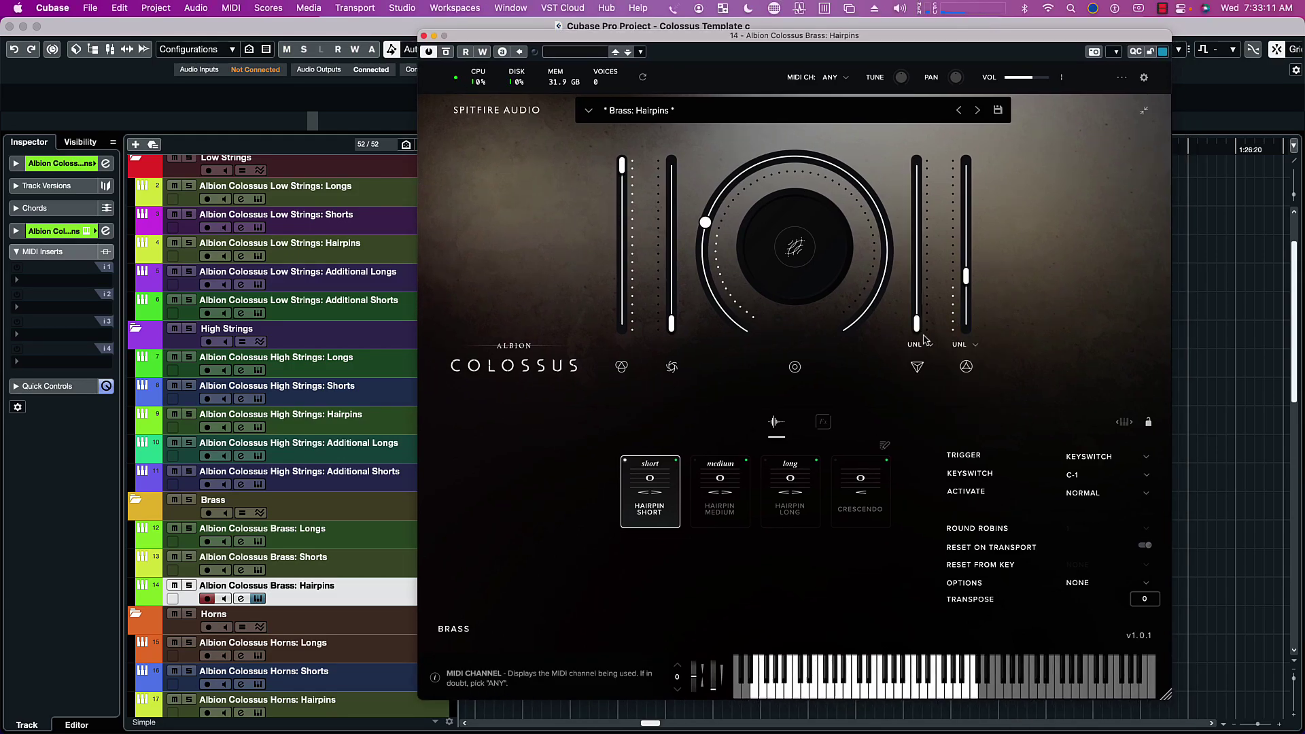
# Step: Set Depth to about the middle and the central knob to 0%, then raise Dynamics to its maximum while auditioning Hairpin Short
pyautogui.moveTo(966, 276); pyautogui.dragTo(972, 251)
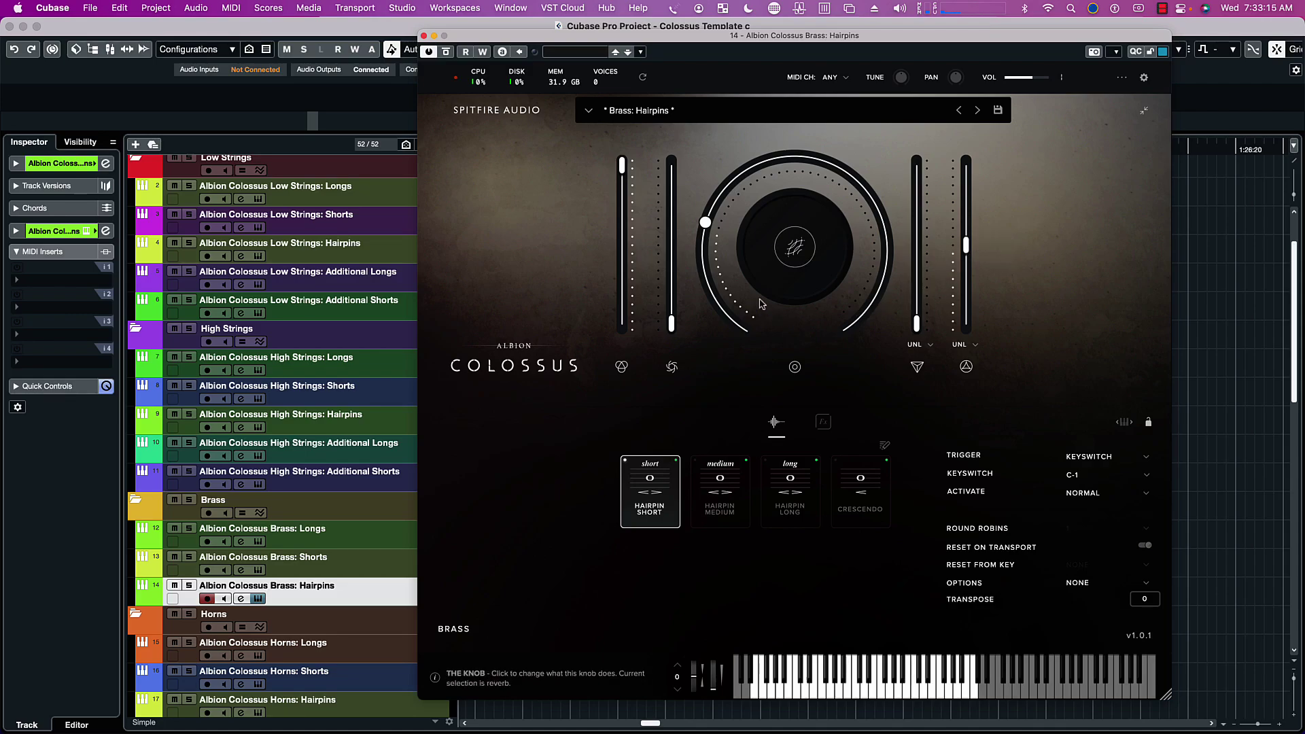
pyautogui.moveTo(706, 222); pyautogui.dragTo(715, 321)
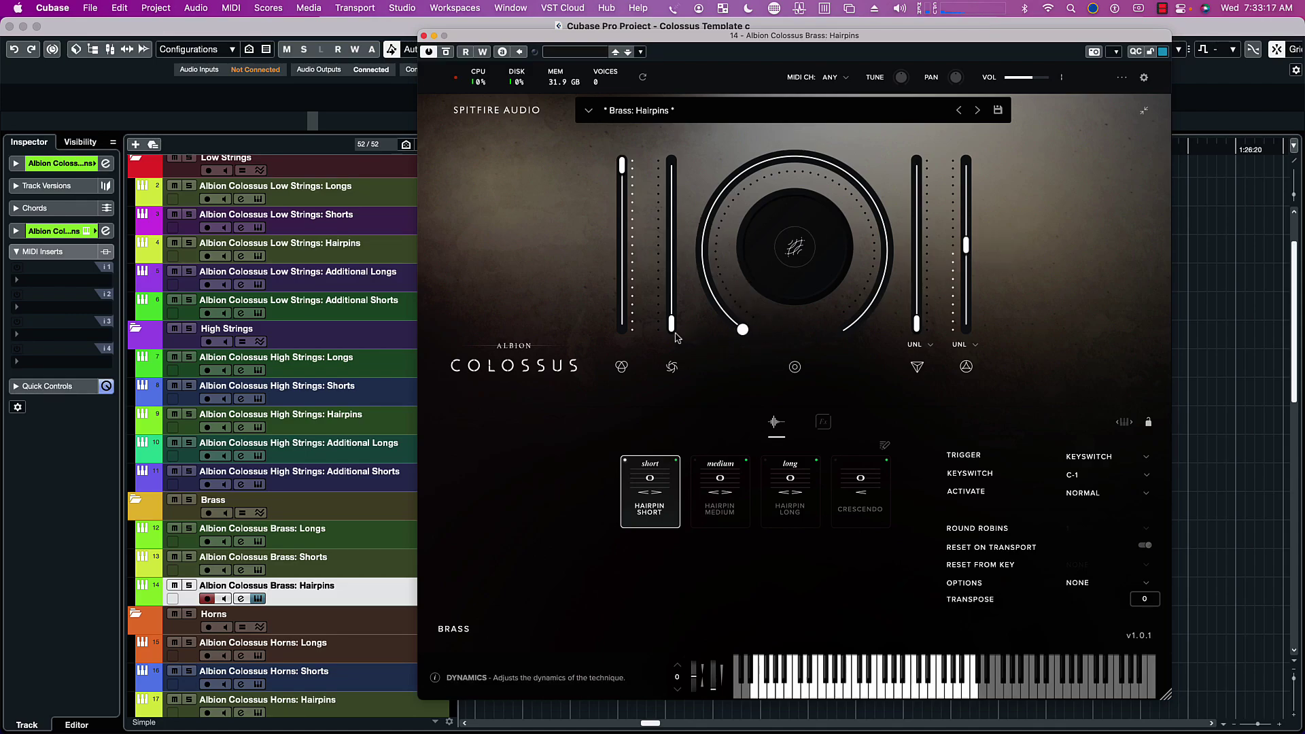
pyautogui.moveTo(670, 331)
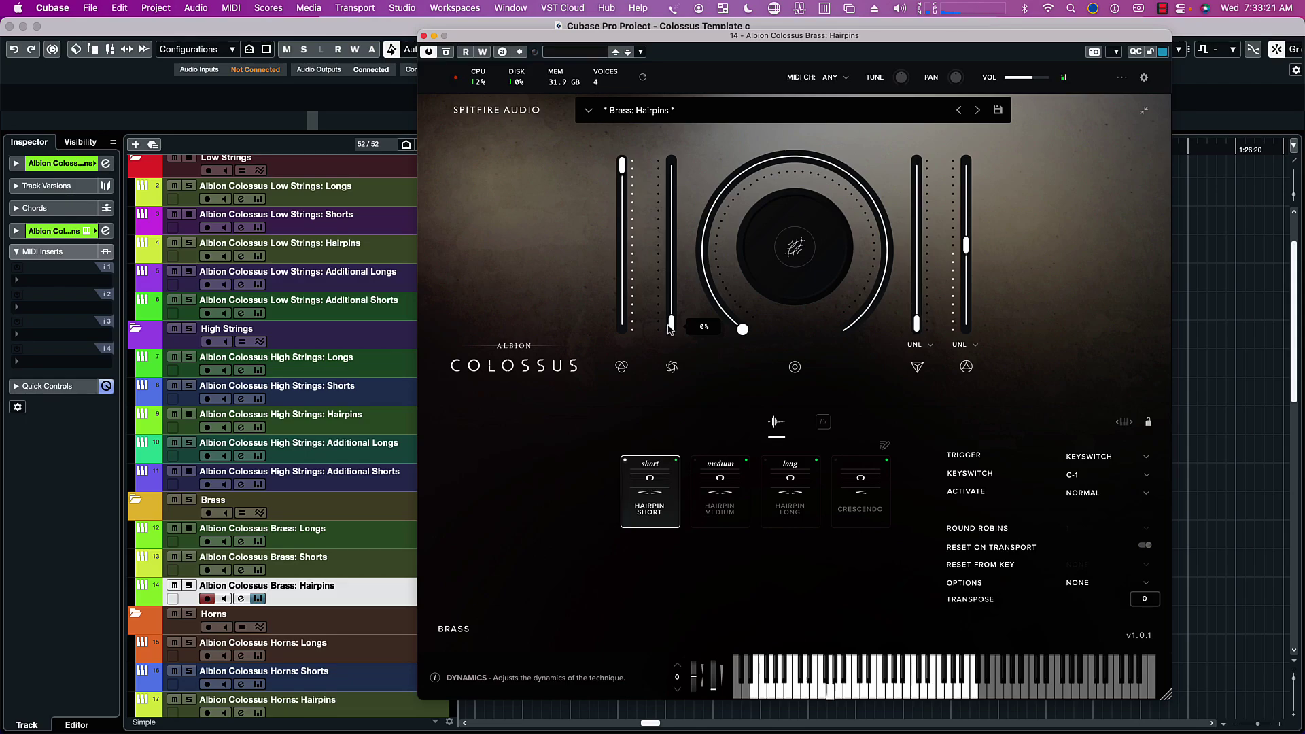
pyautogui.moveTo(667, 331); pyautogui.dragTo(678, 140)
# Step: Raise Scale to its maximum while auditioning Hairpin Short, then audition Hairpin Medium
pyautogui.moveTo(726, 190)
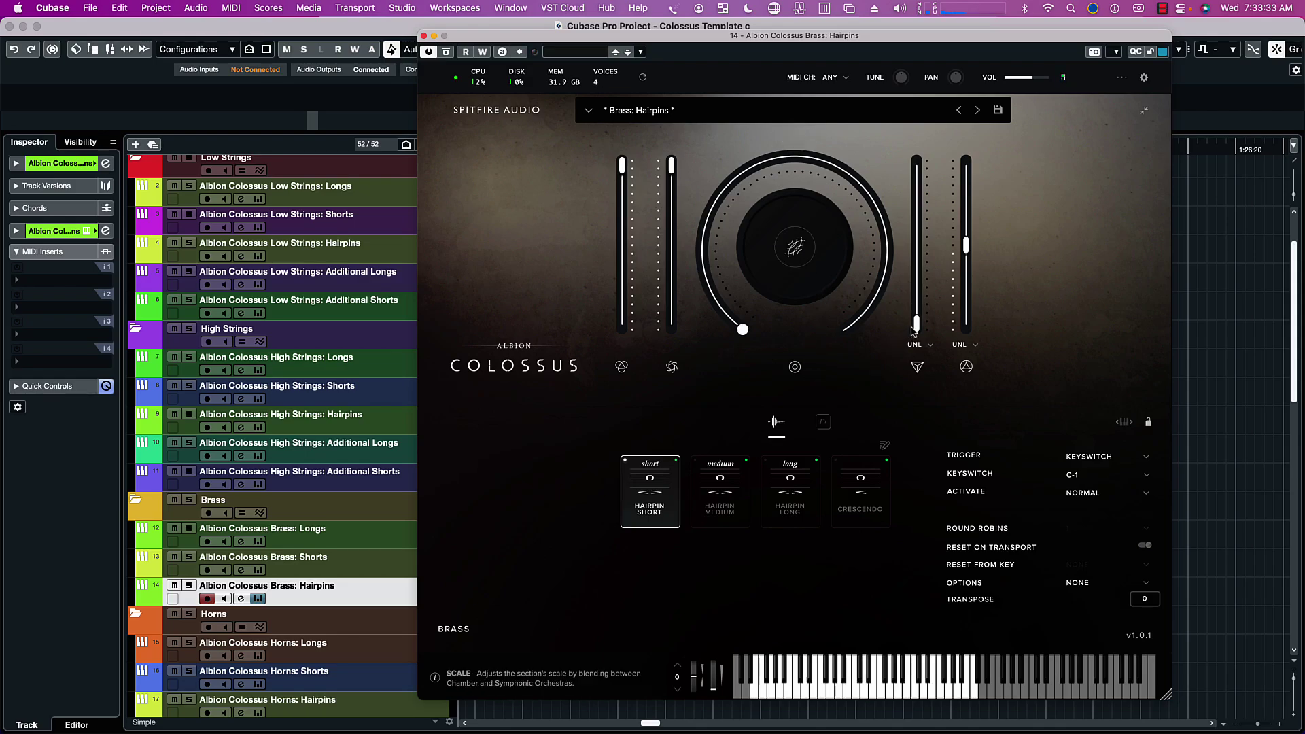
pyautogui.moveTo(912, 326); pyautogui.dragTo(895, 144)
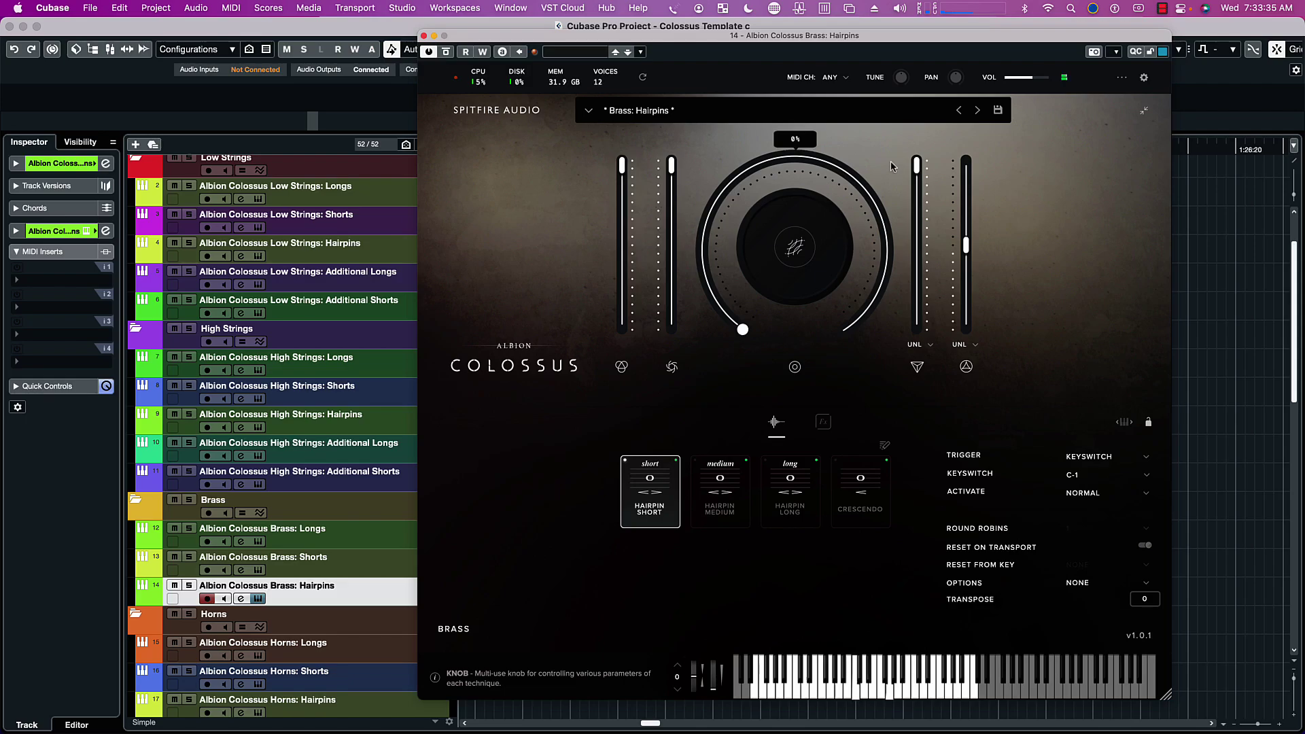
pyautogui.click(724, 476)
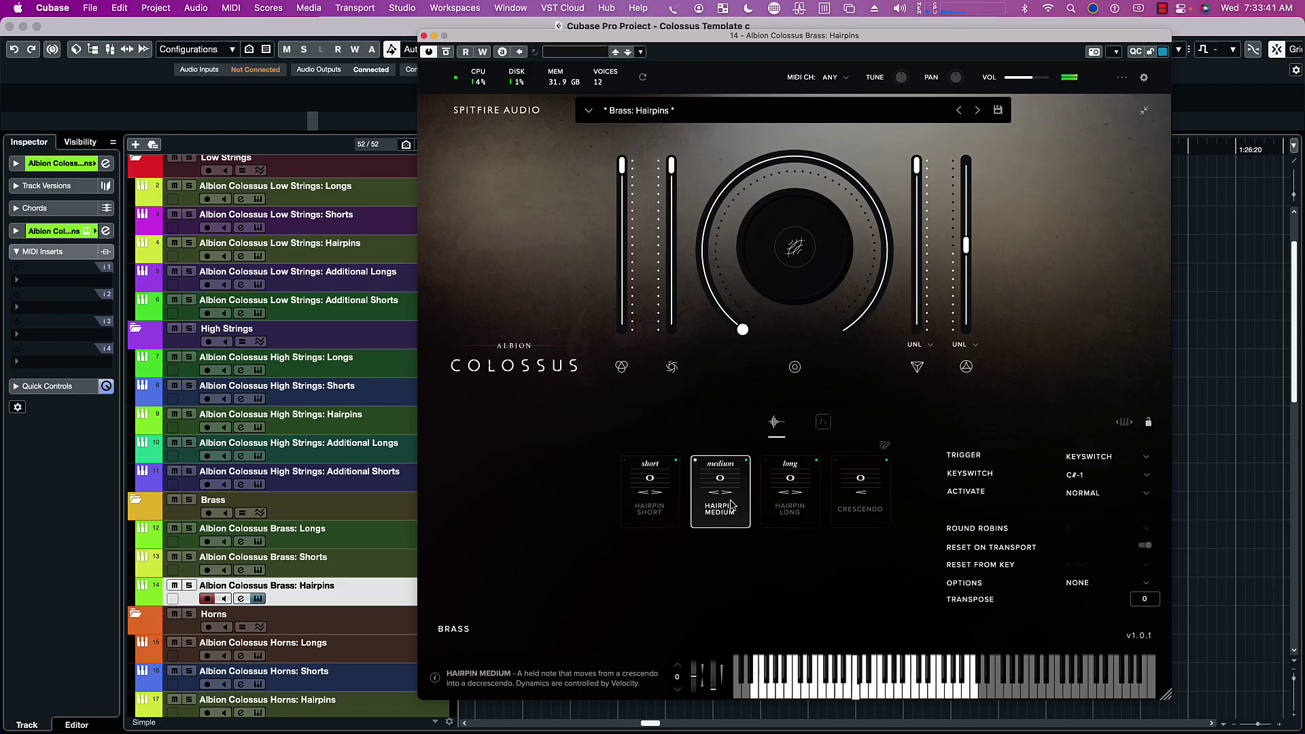
# Step: Audition the Hairpin Long and Crescendo techniques, and close the Brass: Hairpins instrument
pyautogui.click(802, 494)
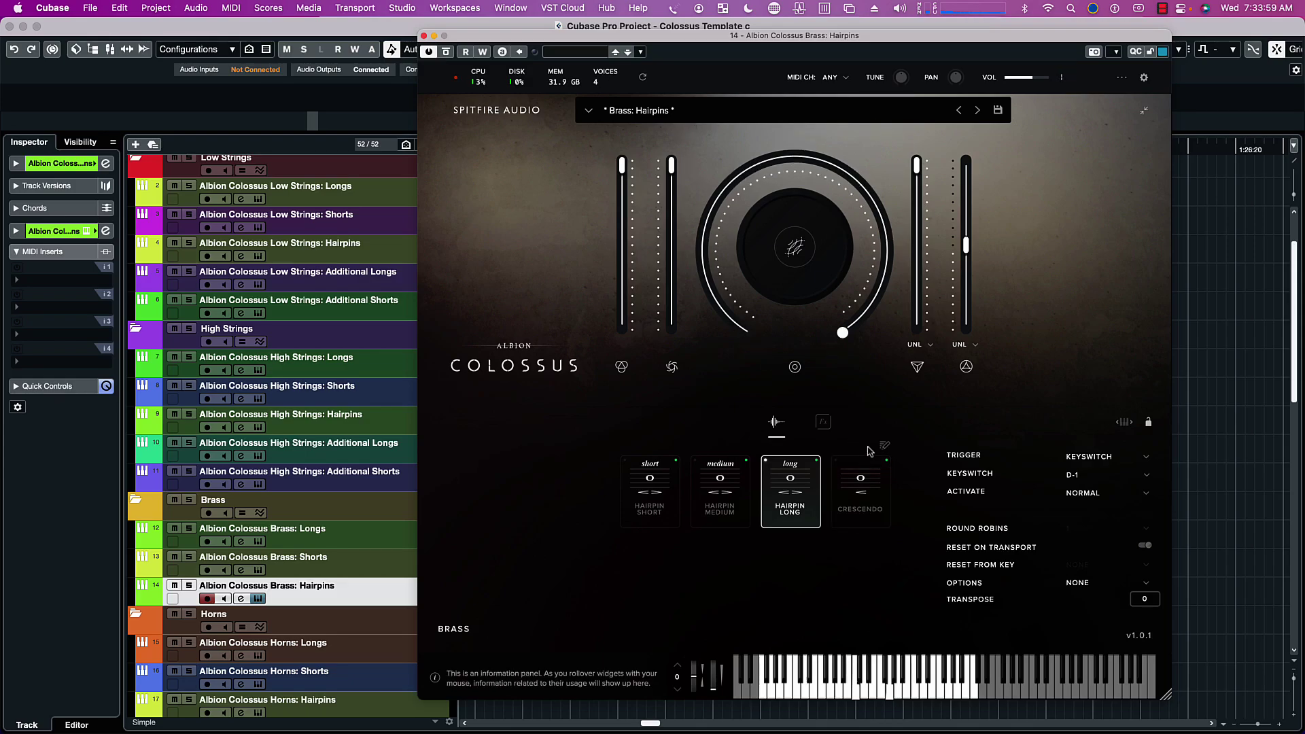
pyautogui.click(861, 493)
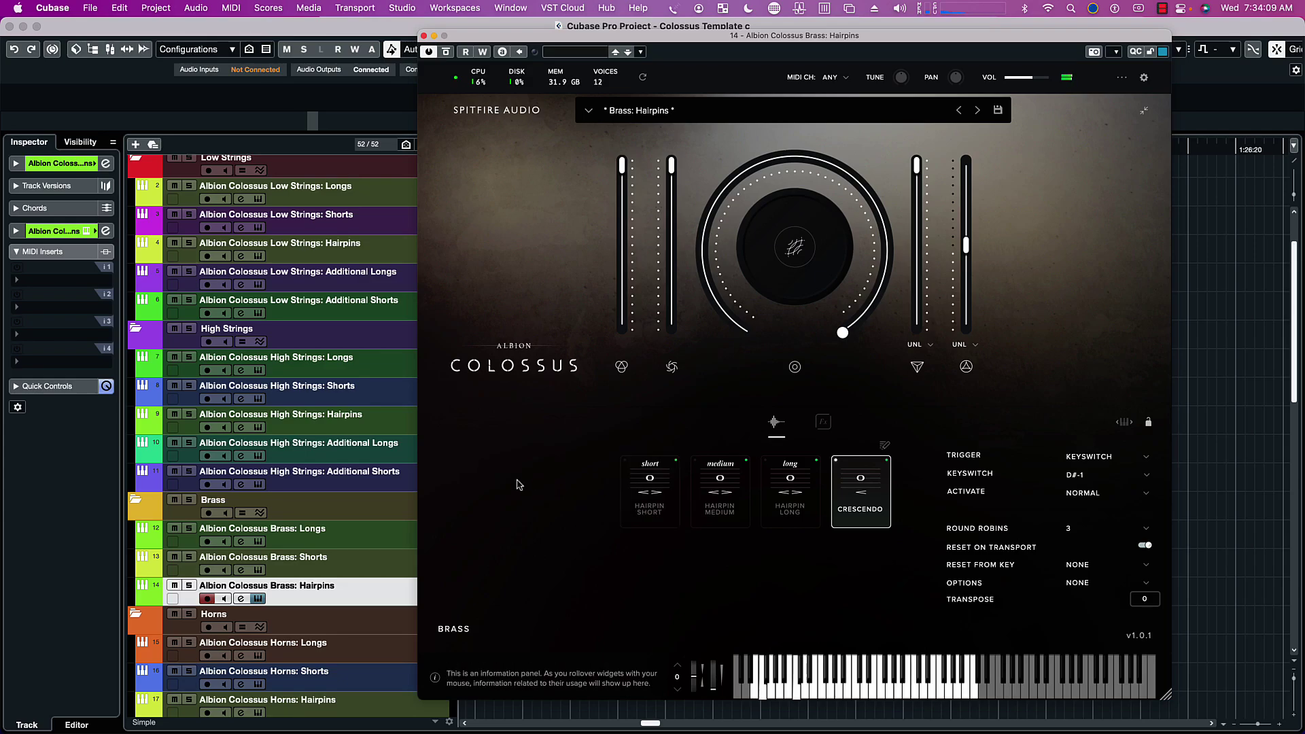
pyautogui.click(424, 35)
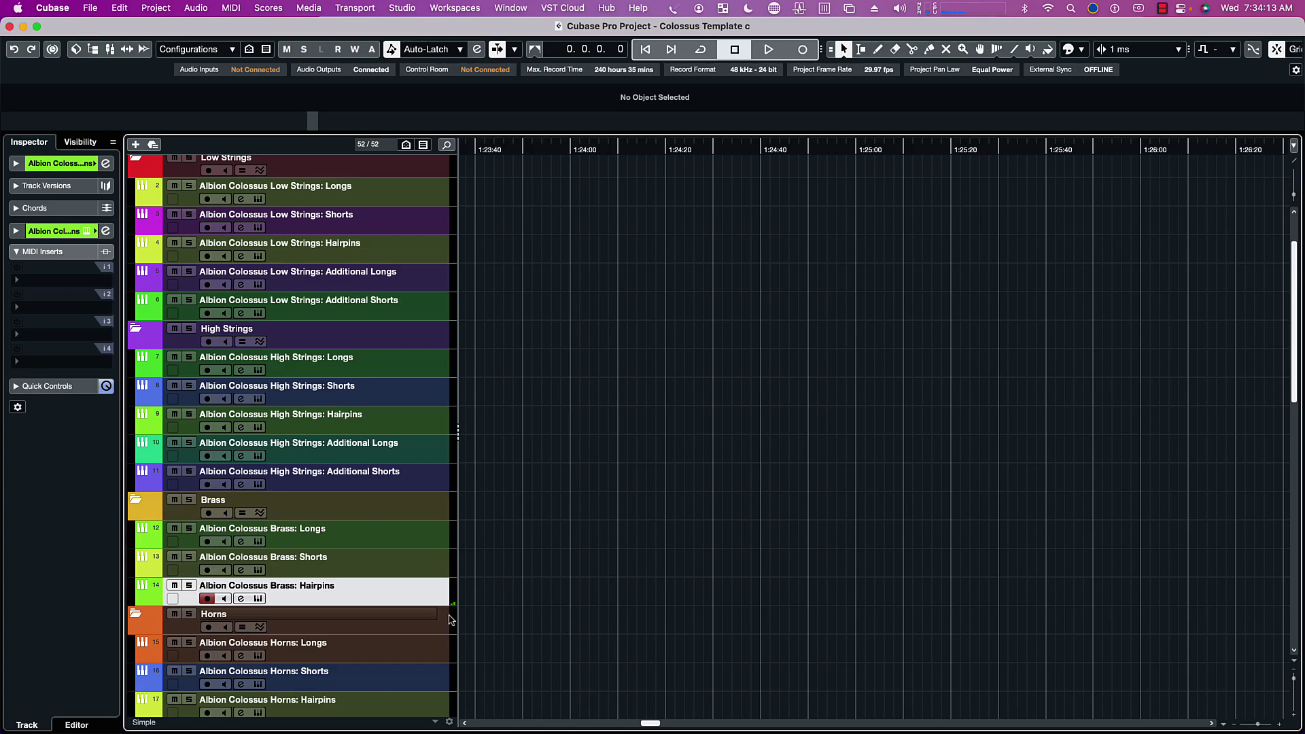
# Step: Open the Albion Colossus Horns: Longs instrument beside the track list and set its Scale link to Unlinked
pyautogui.click(362, 659)
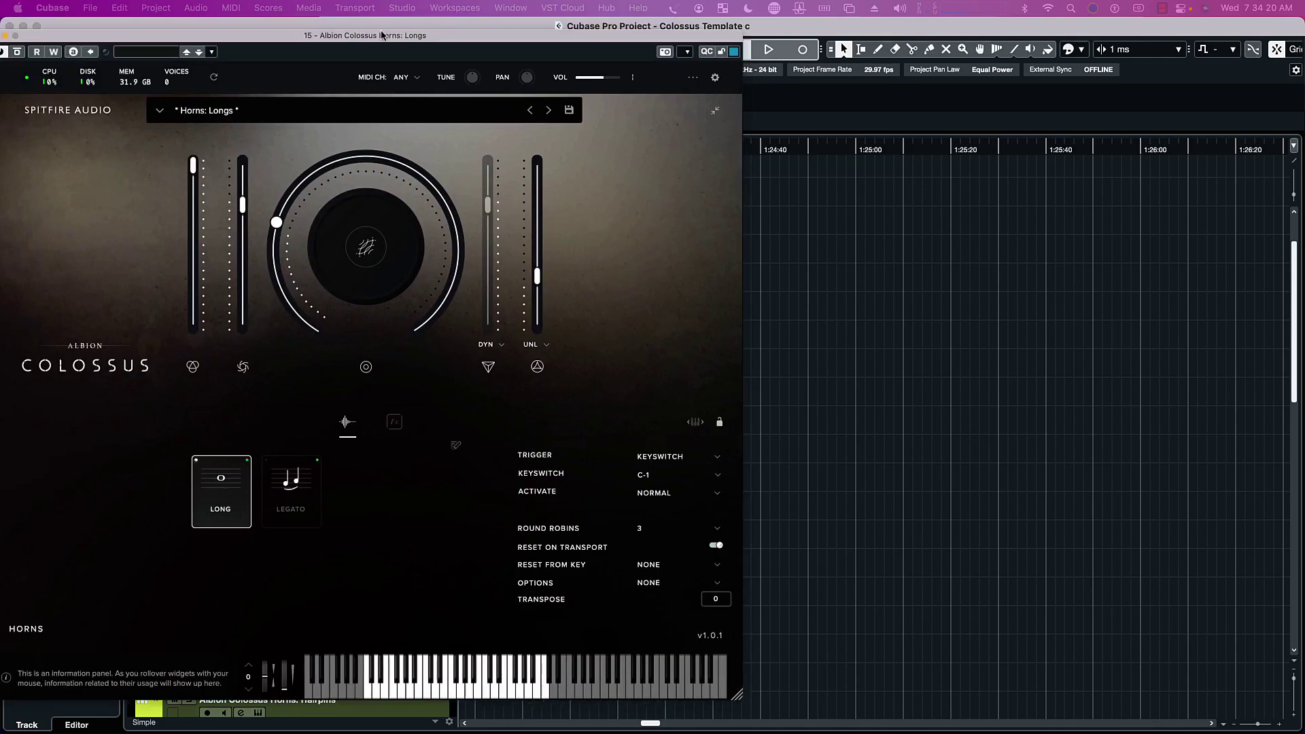
pyautogui.moveTo(408, 24); pyautogui.dragTo(865, 11)
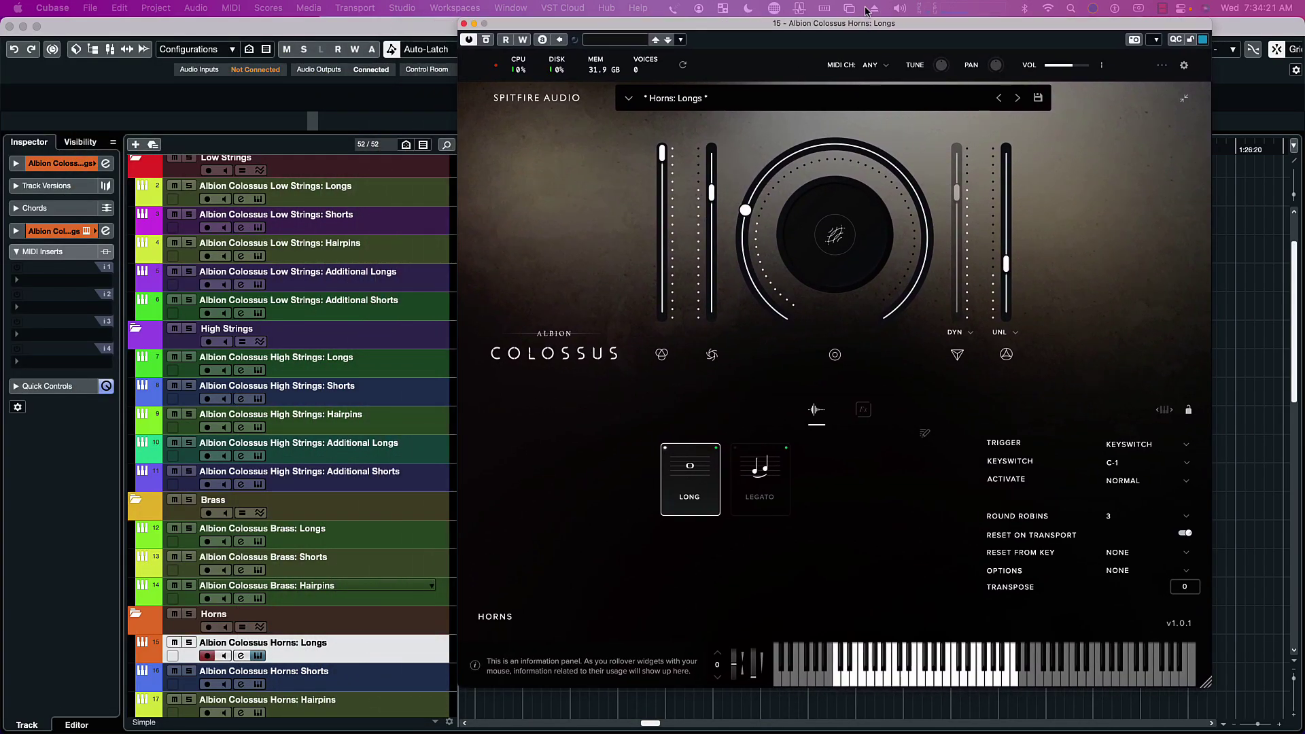
pyautogui.click(951, 333)
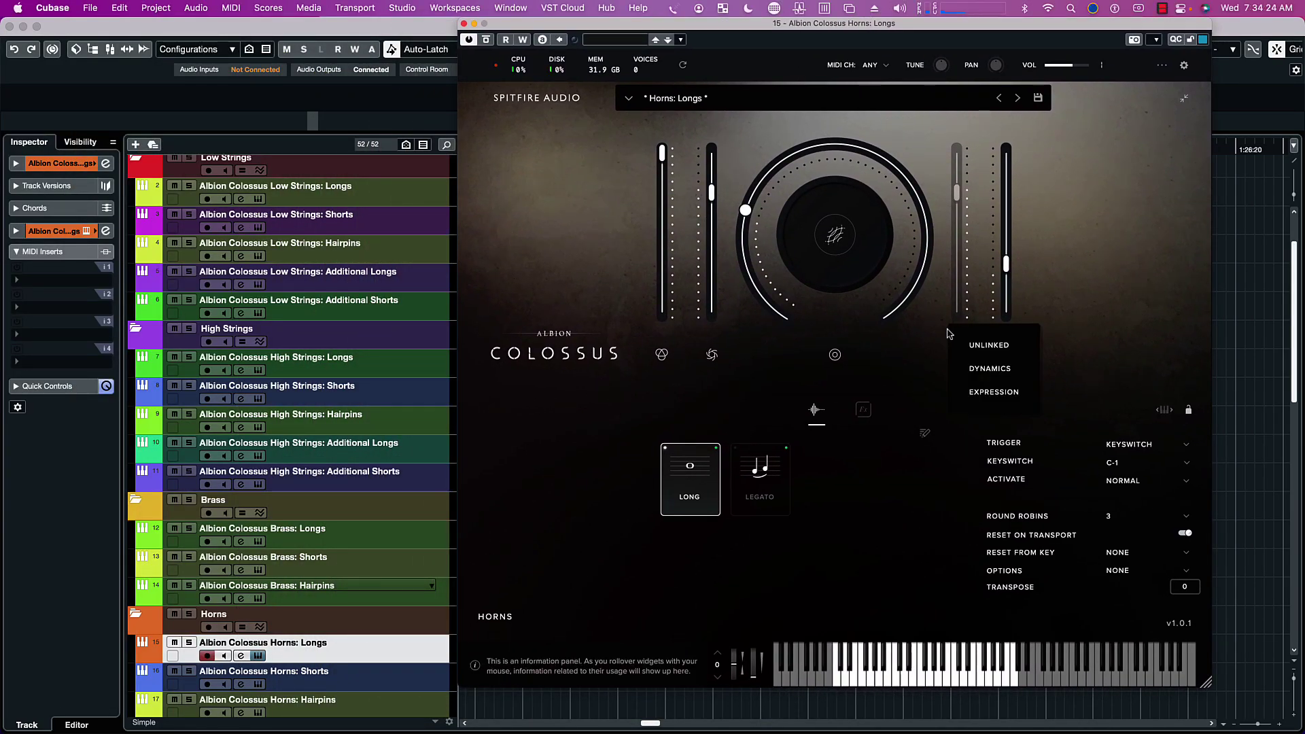
pyautogui.click(982, 345)
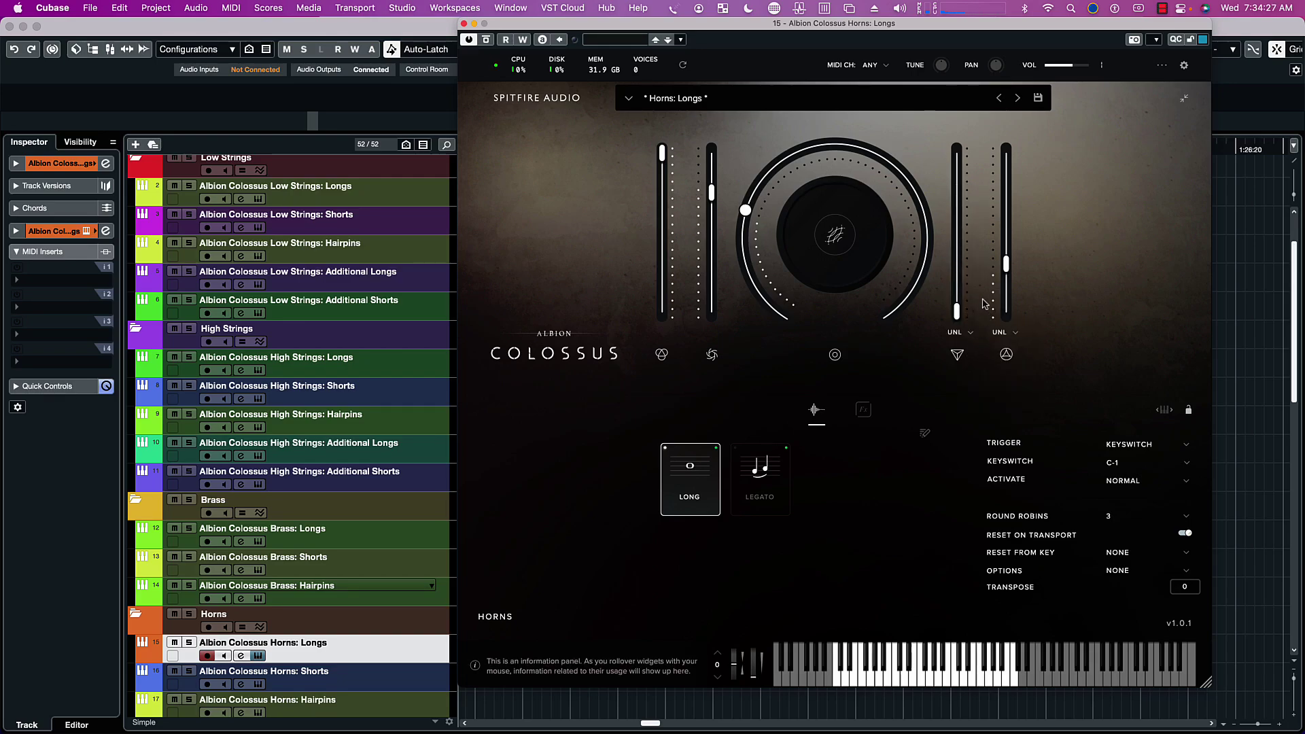
# Step: Set Depth to about the middle and the central reverb knob to 0% for the Long technique
pyautogui.moveTo(1006, 263); pyautogui.dragTo(1006, 229)
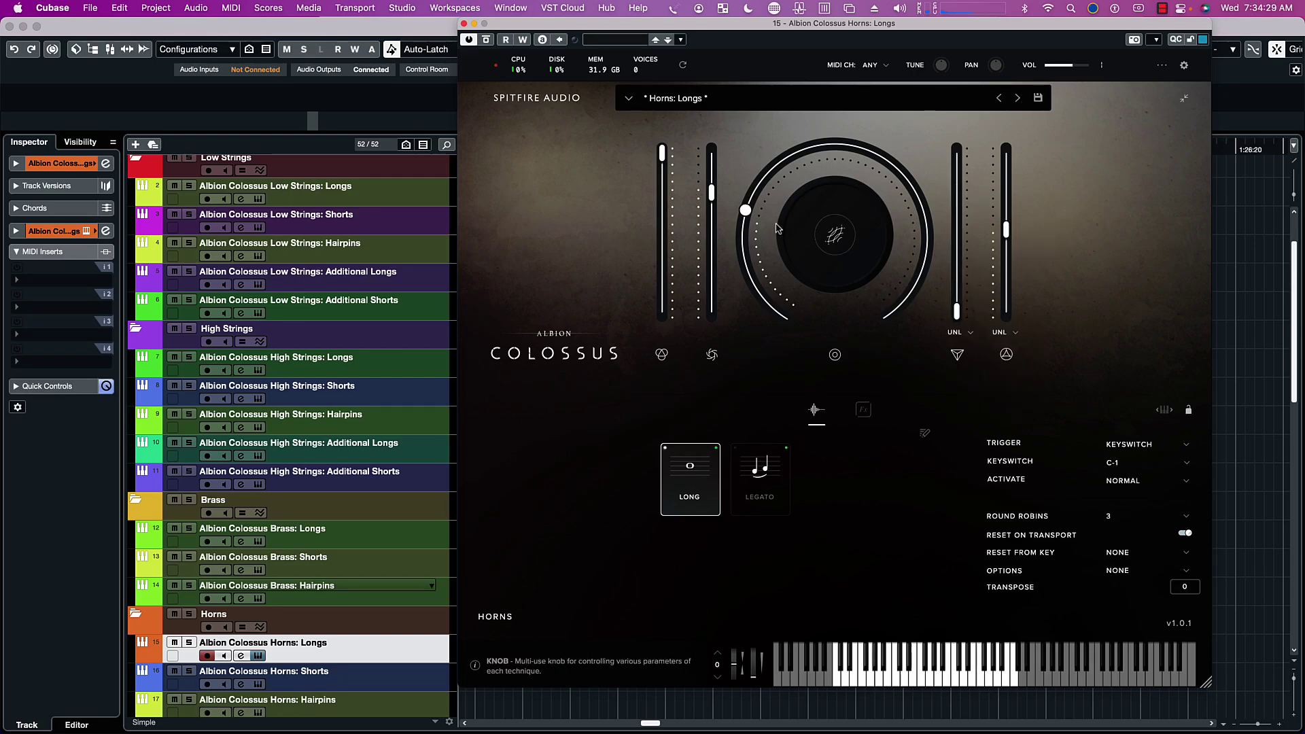
pyautogui.moveTo(770, 326)
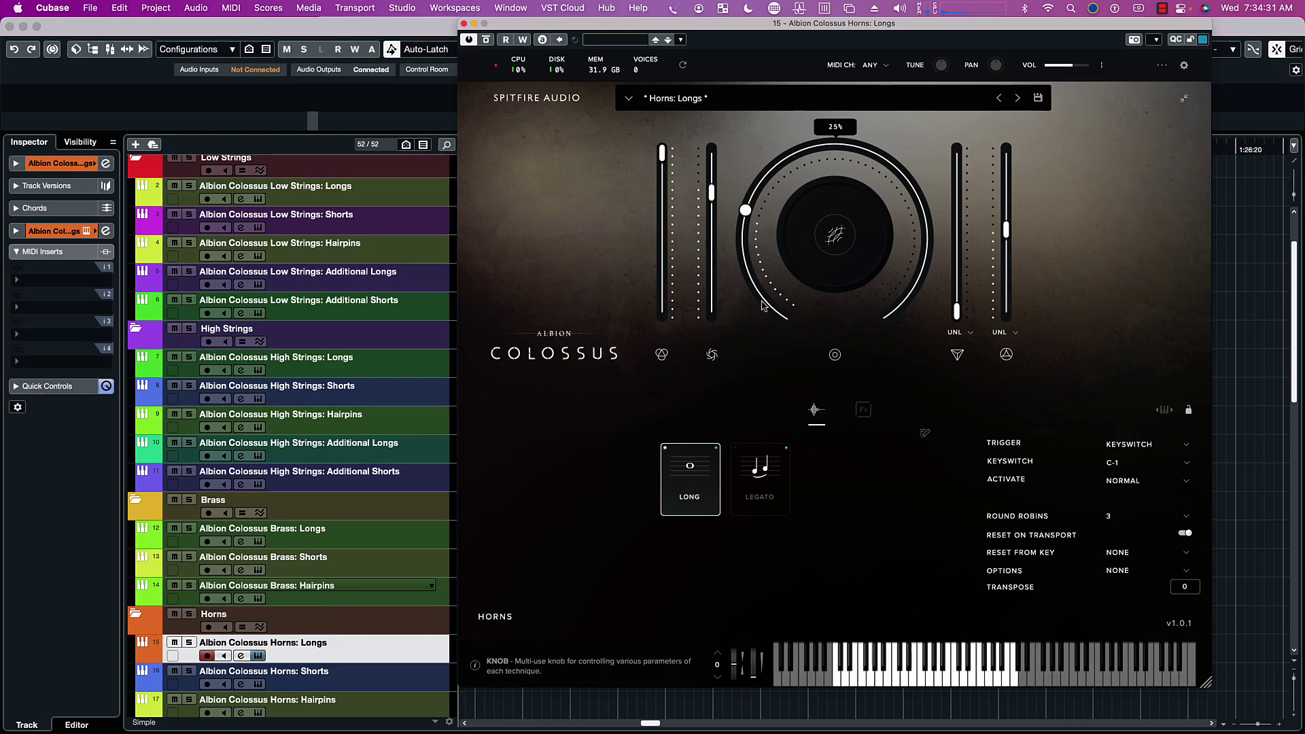
pyautogui.moveTo(748, 212); pyautogui.dragTo(814, 329)
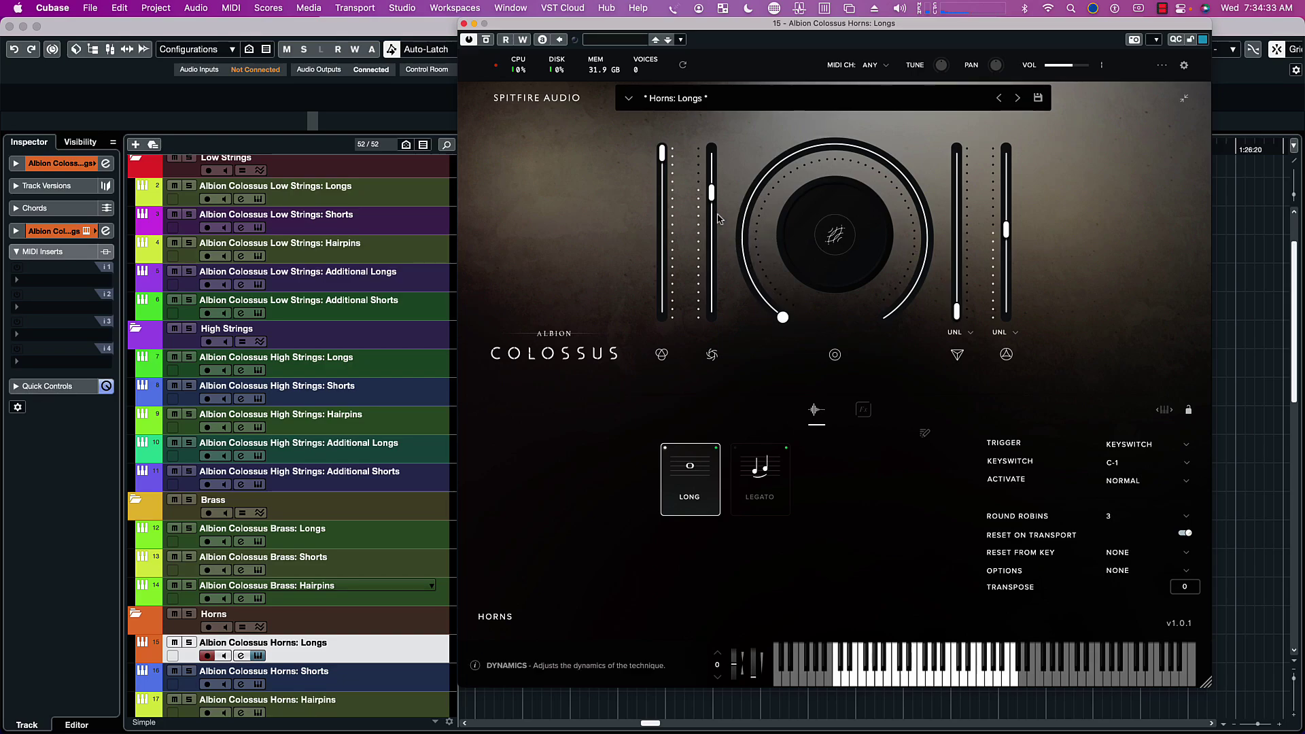
# Step: Audition Long with Dynamics at its minimum, then raise both Dynamics and Scale to 100%
pyautogui.moveTo(713, 193); pyautogui.dragTo(713, 314)
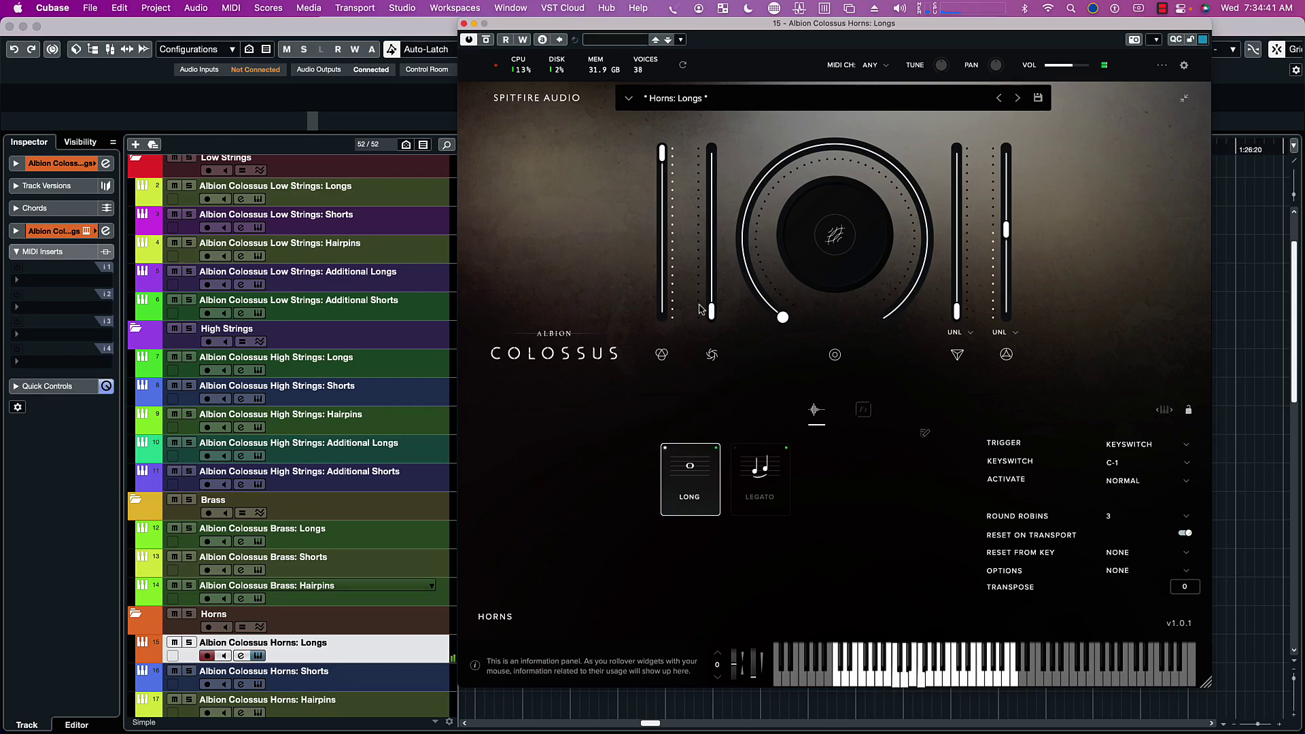
pyautogui.moveTo(711, 311); pyautogui.dragTo(722, 140)
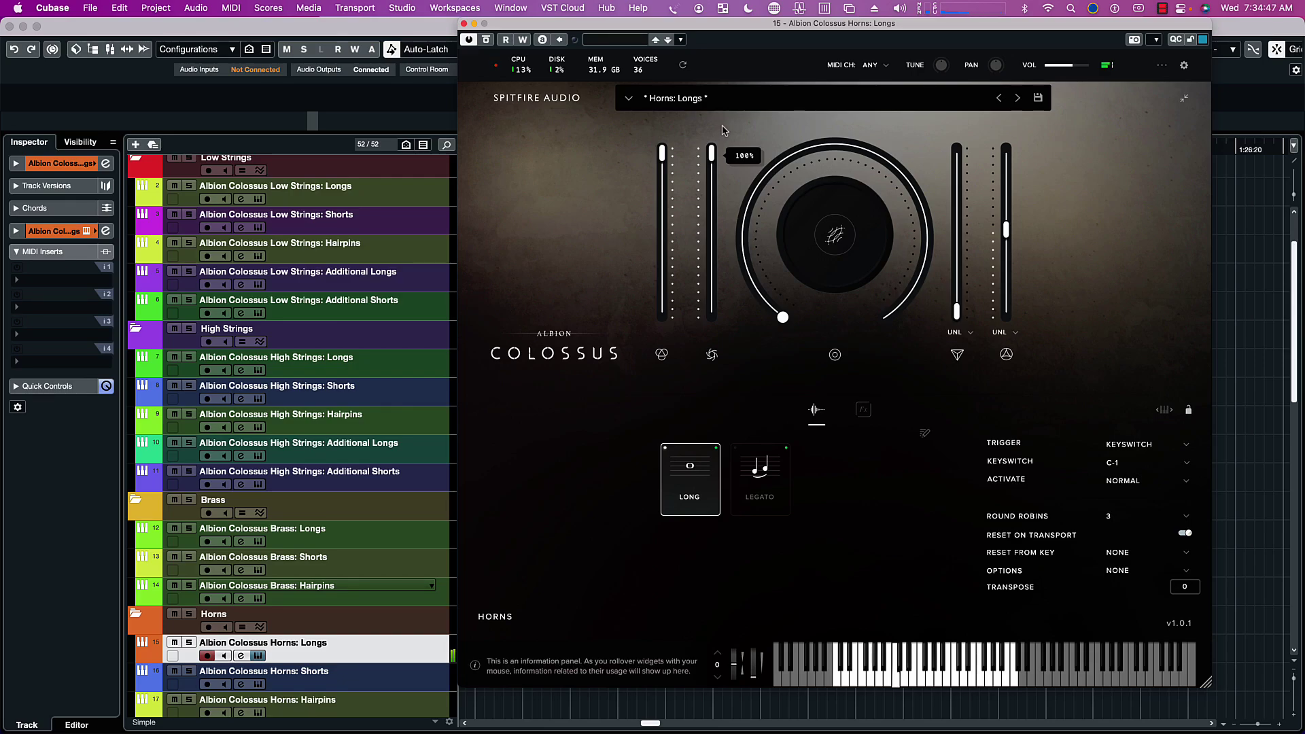
pyautogui.moveTo(956, 311); pyautogui.dragTo(939, 121)
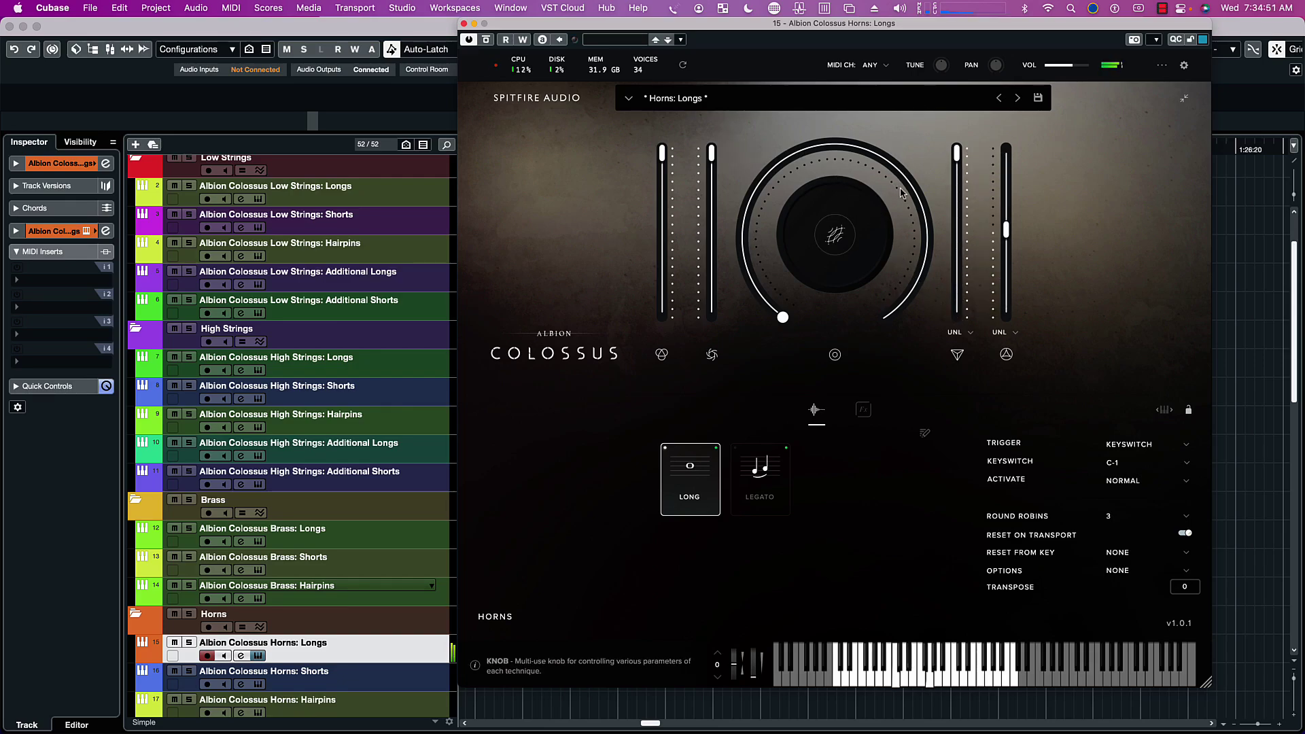
# Step: Compare the Long technique with the reverb knob at 100% and 0%, finishing at 100%
pyautogui.moveTo(902, 185)
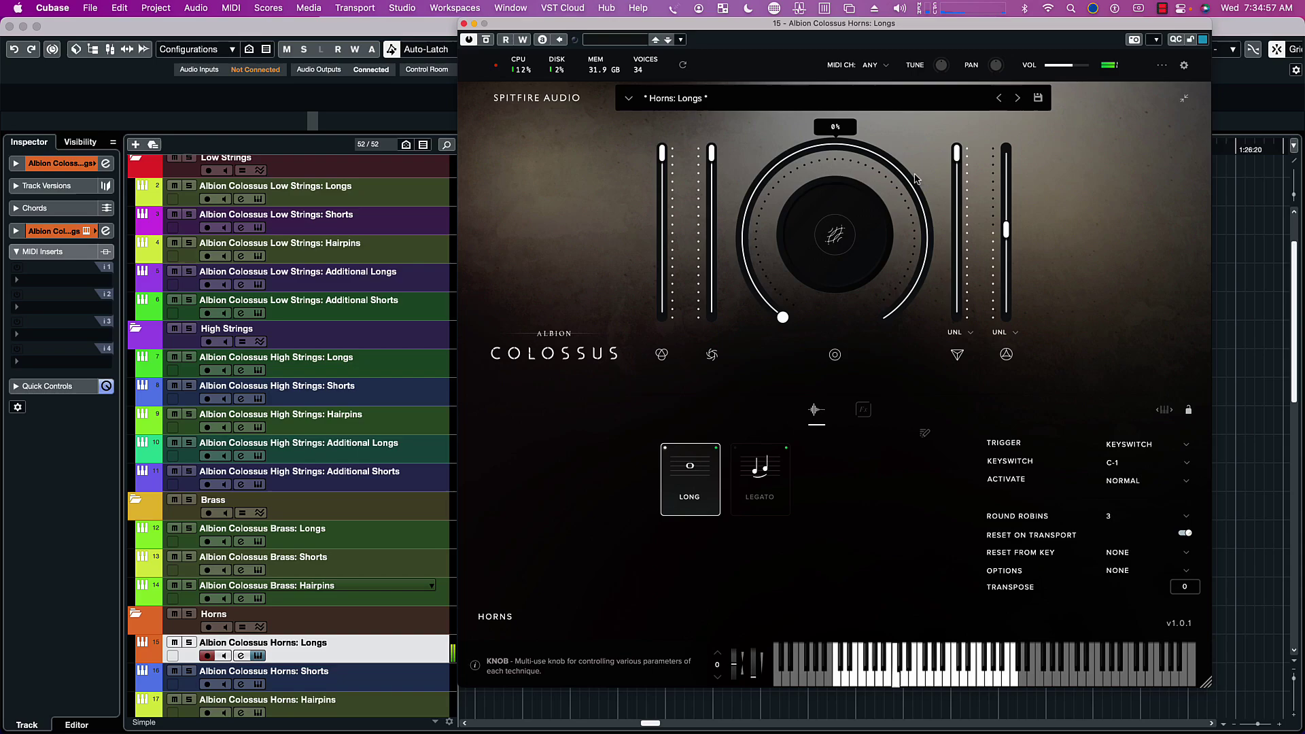
pyautogui.moveTo(915, 179); pyautogui.dragTo(944, 360)
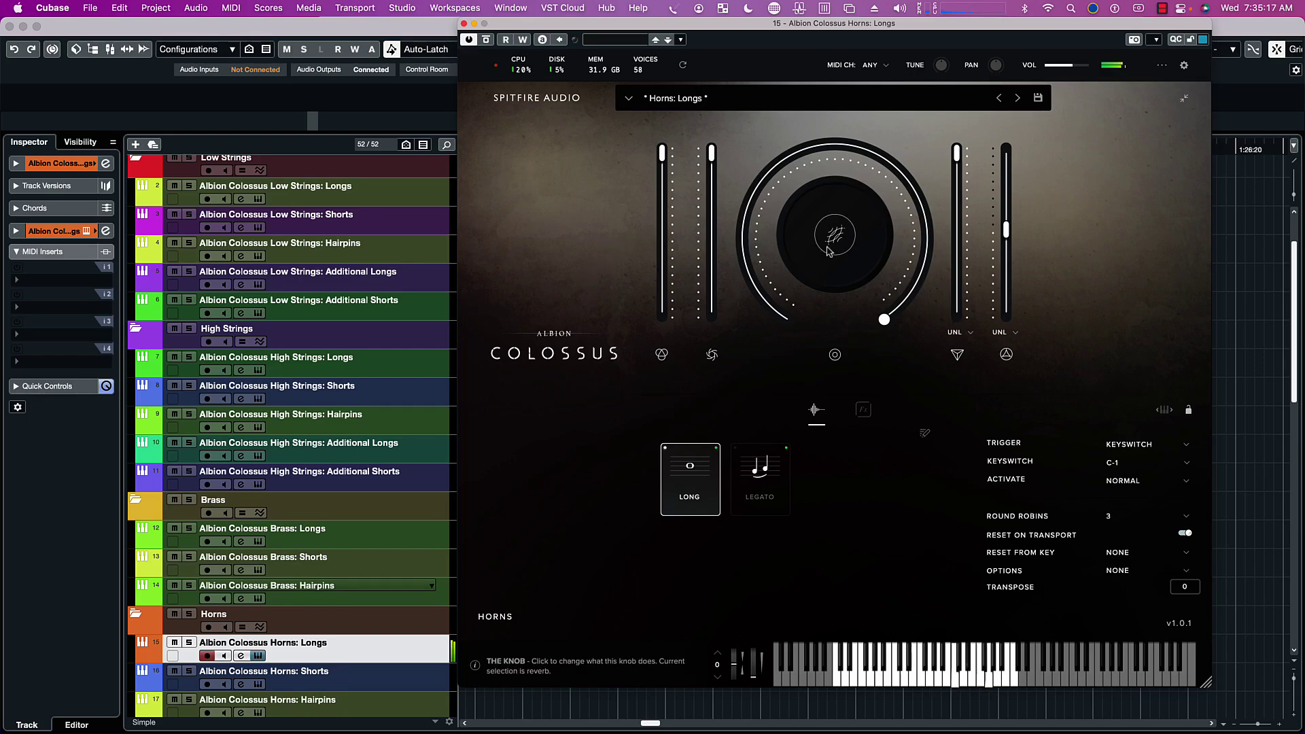
pyautogui.moveTo(864, 322); pyautogui.dragTo(852, 384)
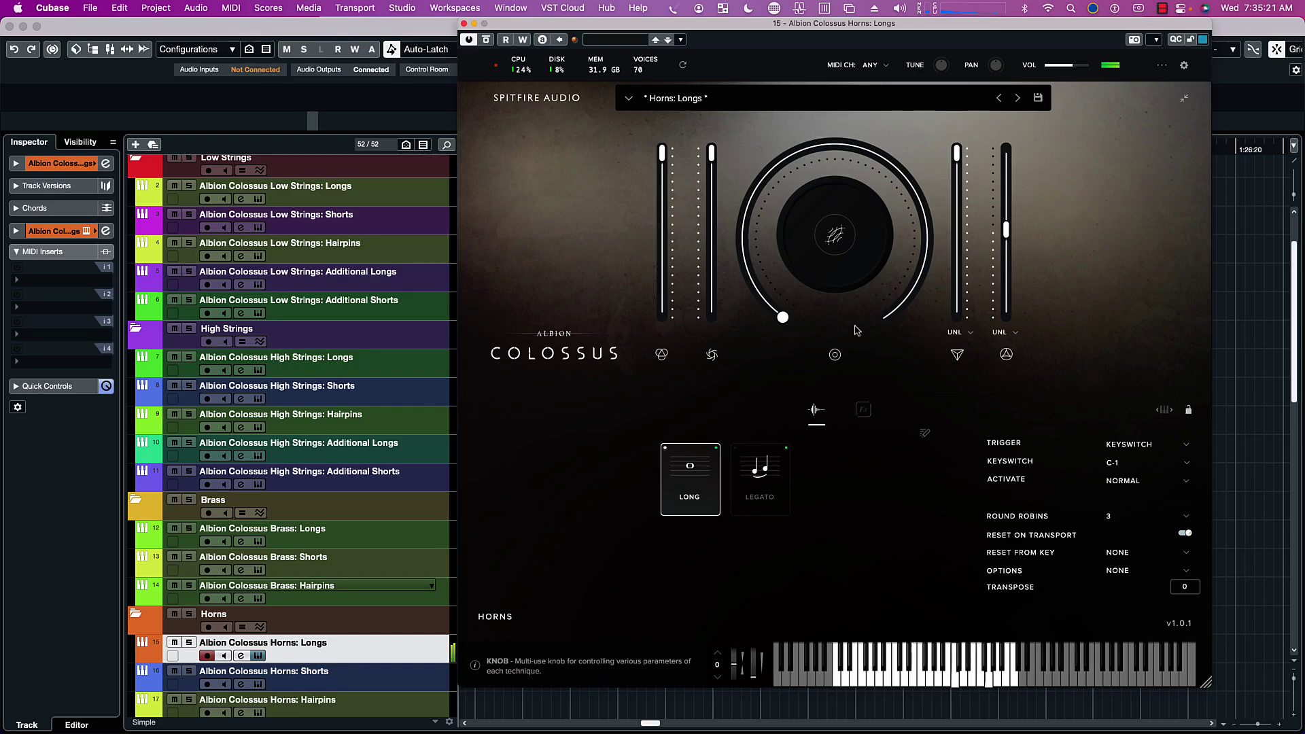
pyautogui.moveTo(852, 325)
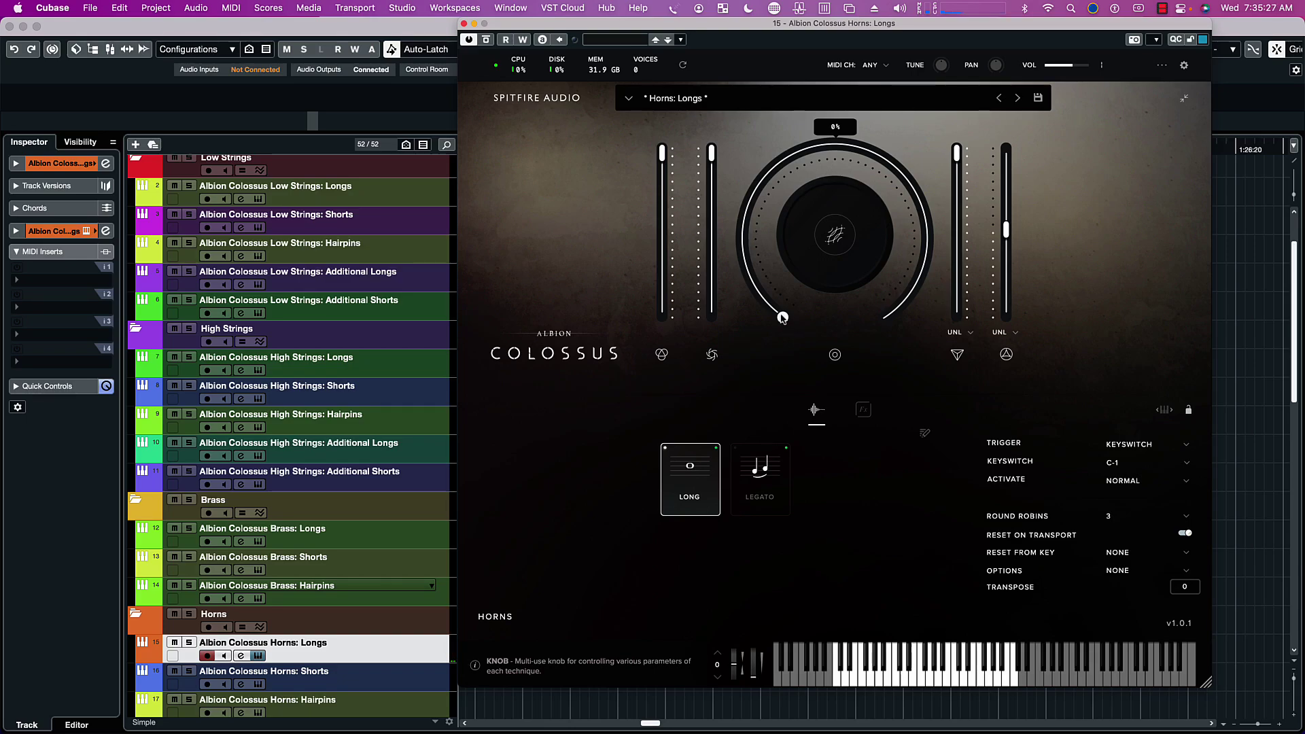
pyautogui.moveTo(782, 314); pyautogui.dragTo(882, 319)
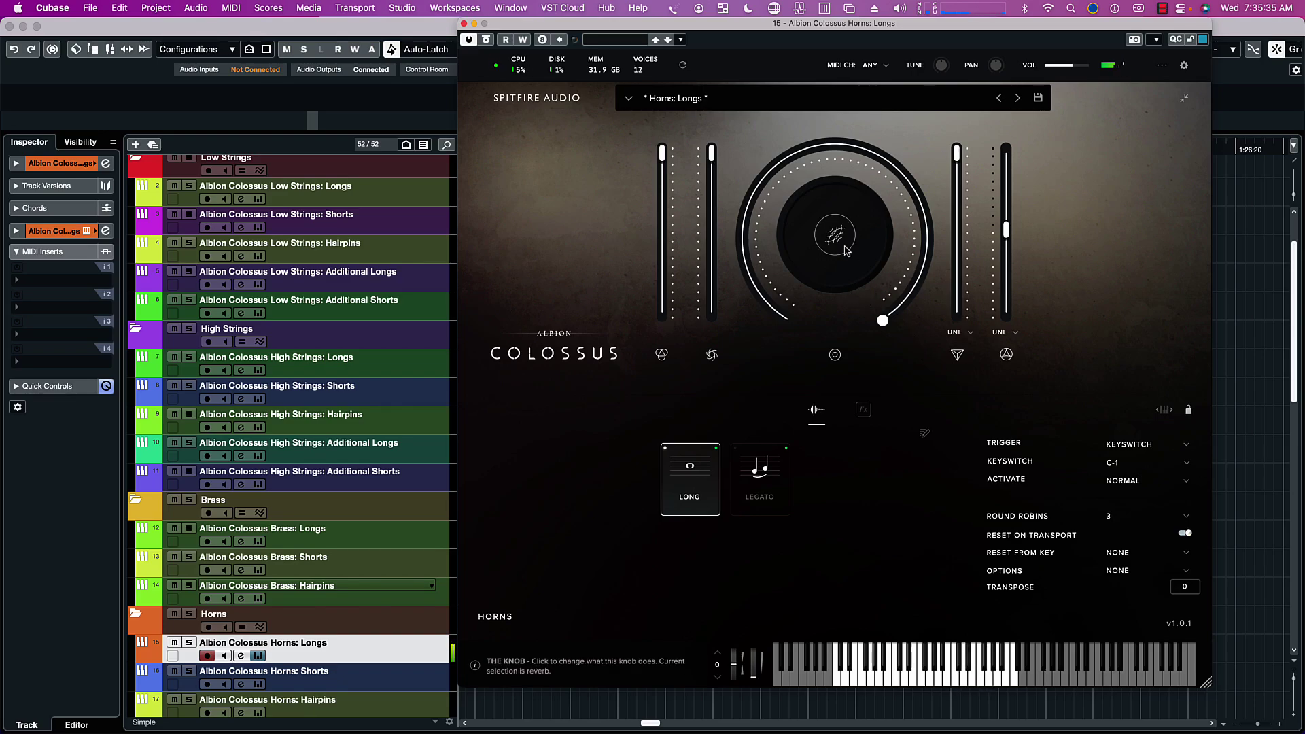
pyautogui.moveTo(857, 320)
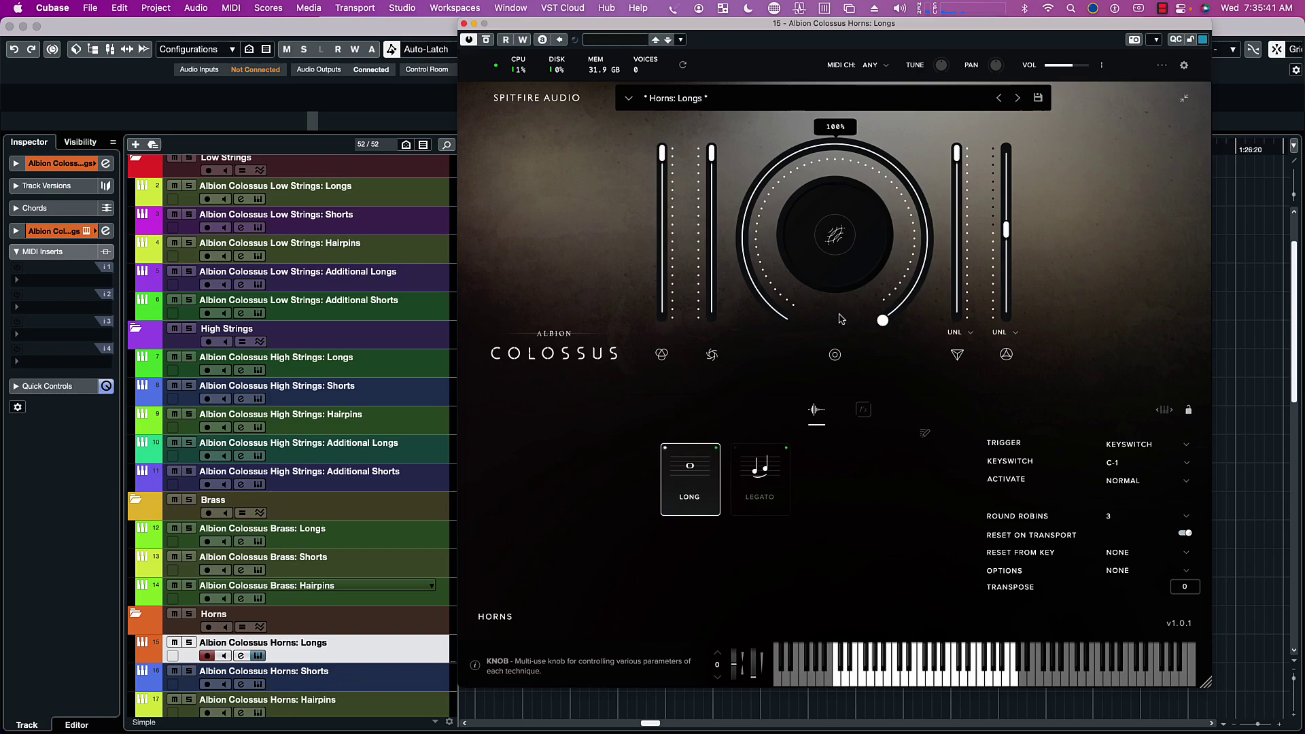
# Step: Switch to the Legato technique, with the reverb knob at 0% and Dynamics at about the middle
pyautogui.click(757, 488)
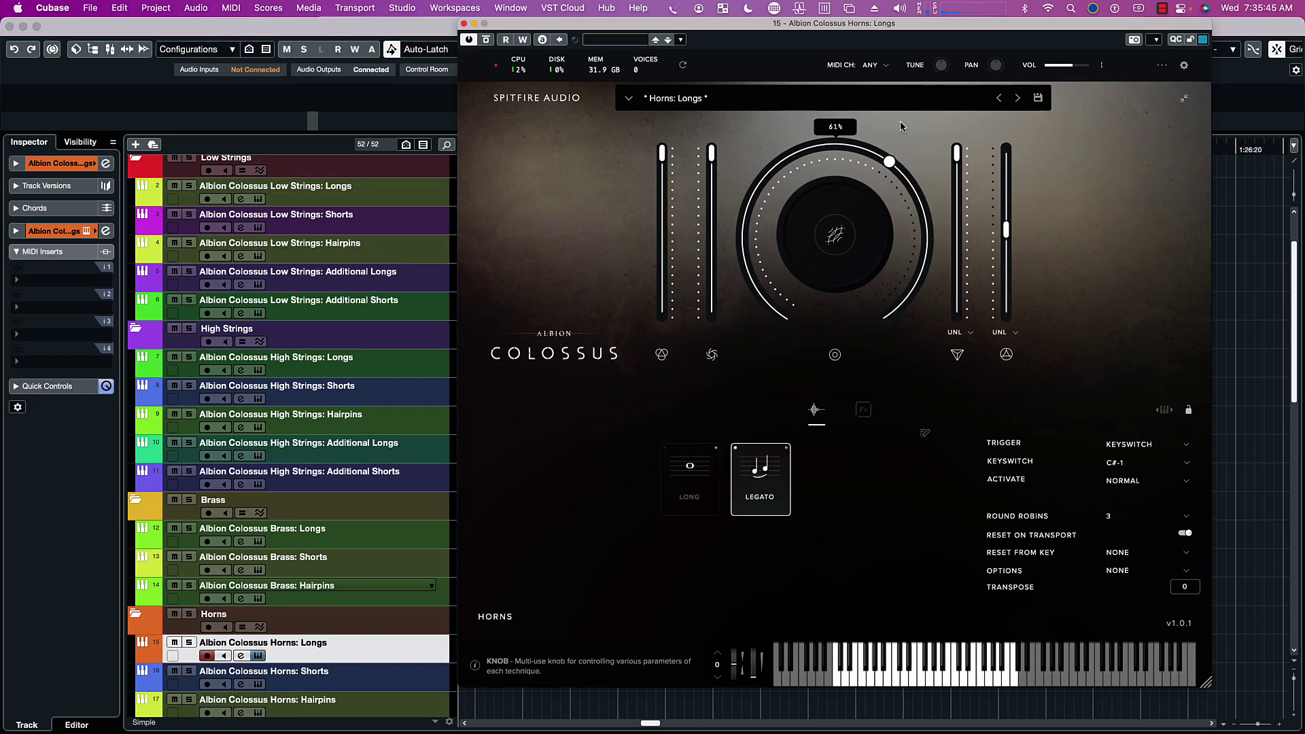
pyautogui.moveTo(709, 178)
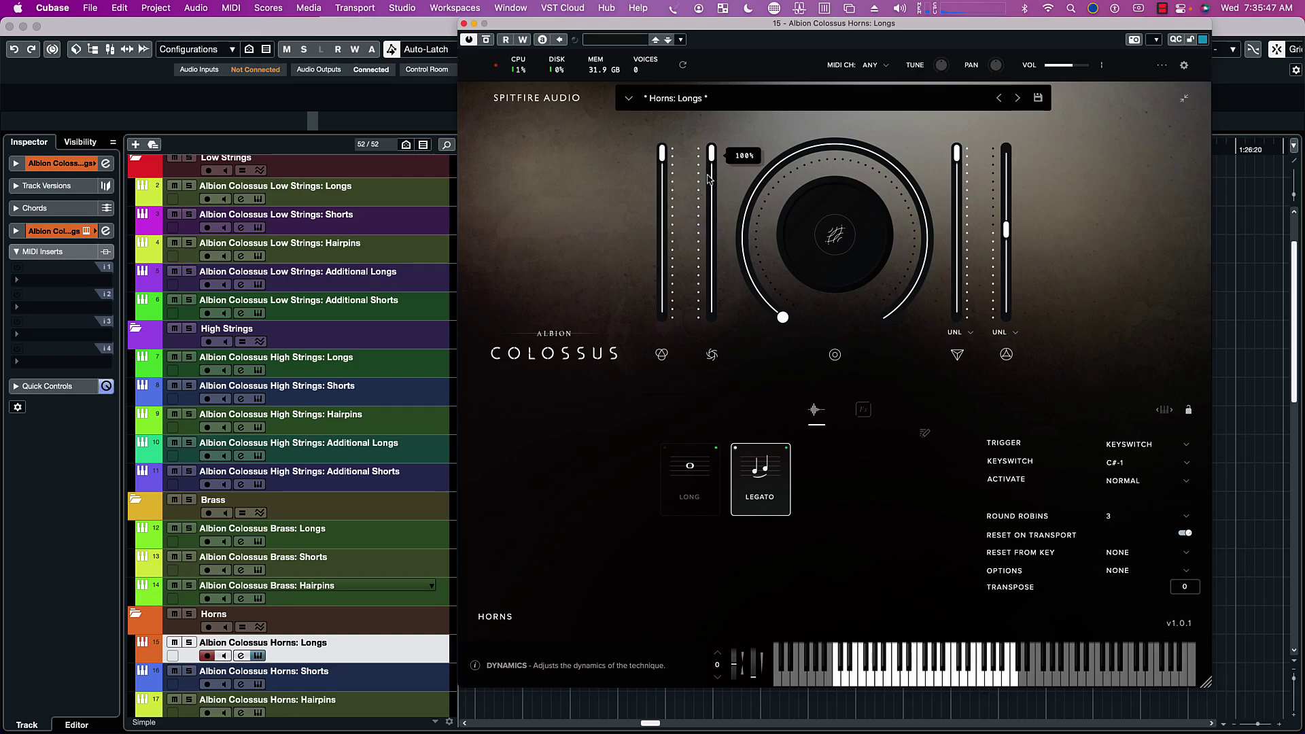
pyautogui.moveTo(713, 160); pyautogui.dragTo(712, 230)
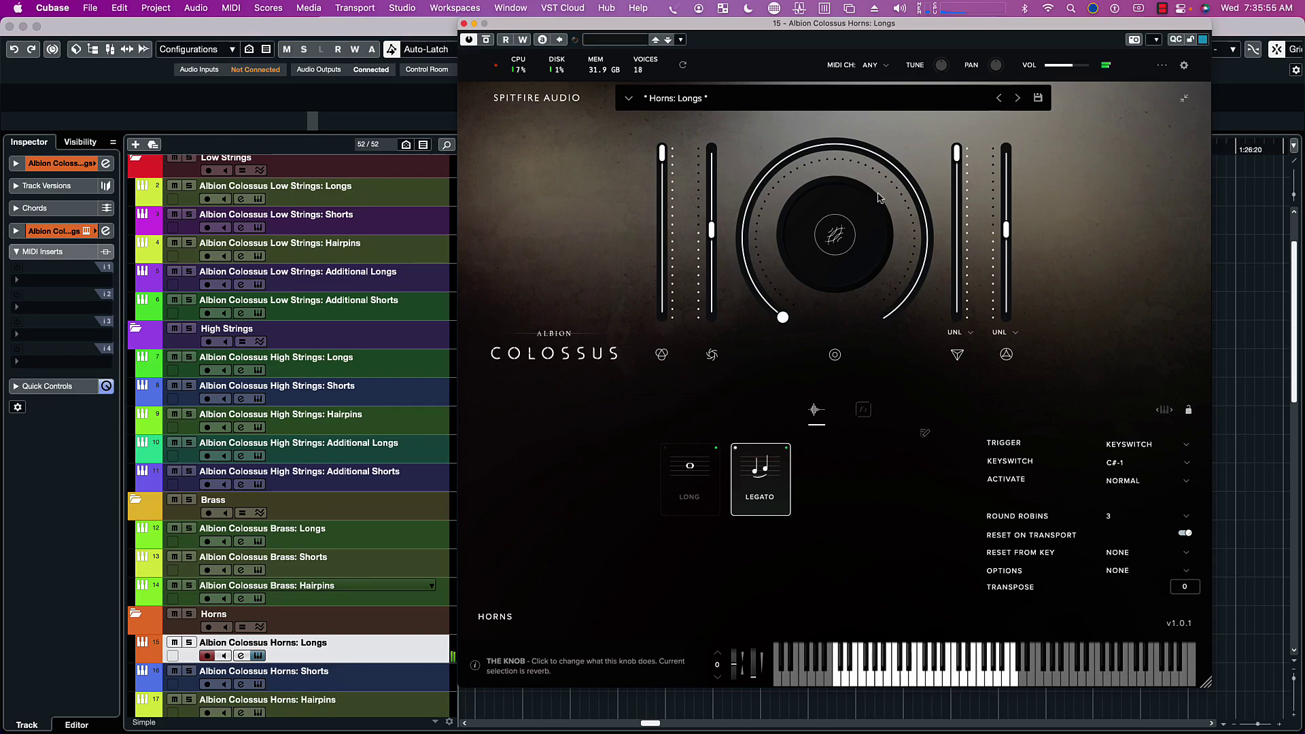
# Step: Lower Scale to its minimum while auditioning the Legato technique
pyautogui.moveTo(955, 160)
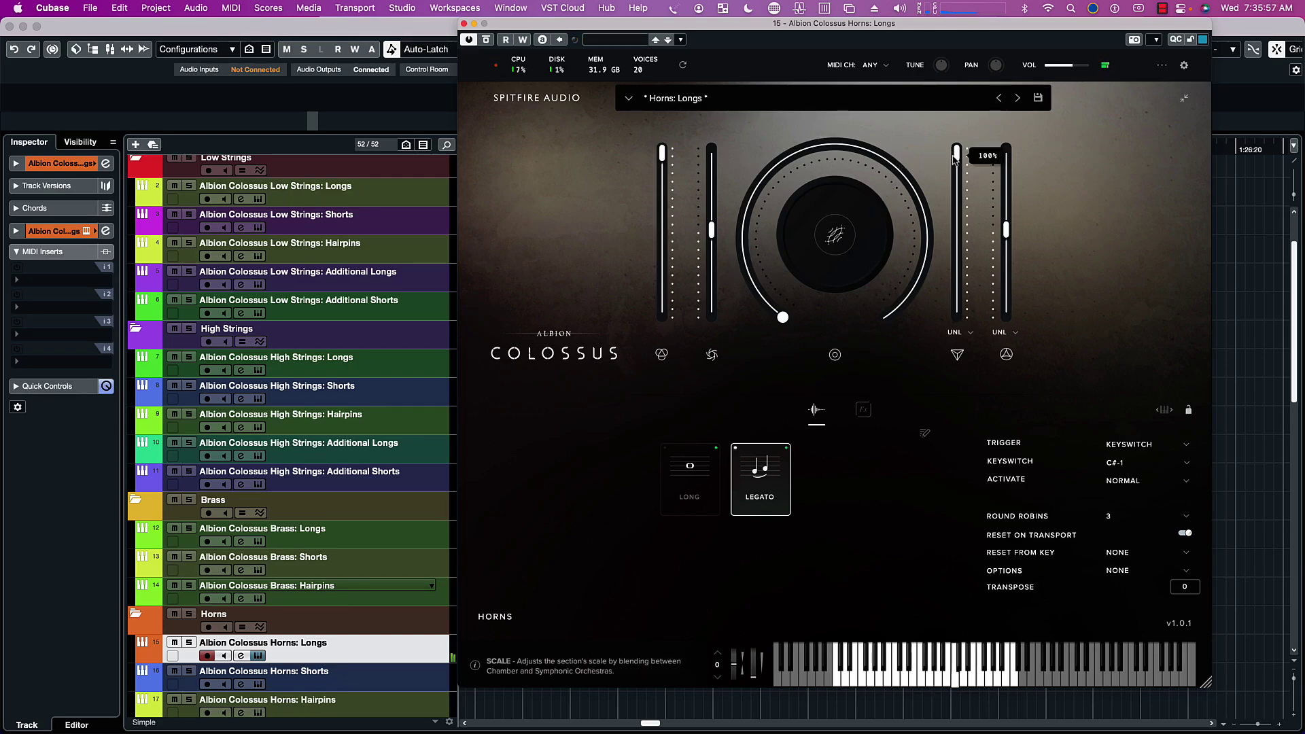
pyautogui.moveTo(956, 157); pyautogui.dragTo(957, 313)
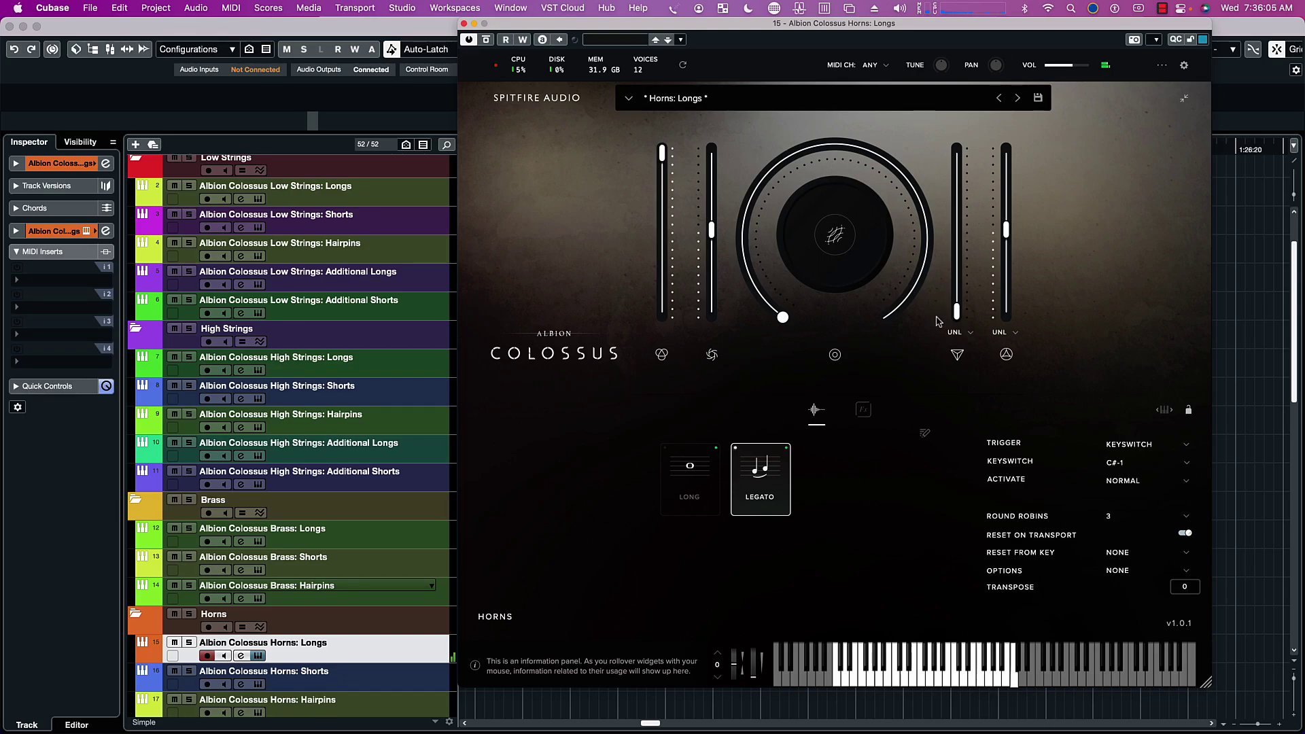
pyautogui.moveTo(935, 317)
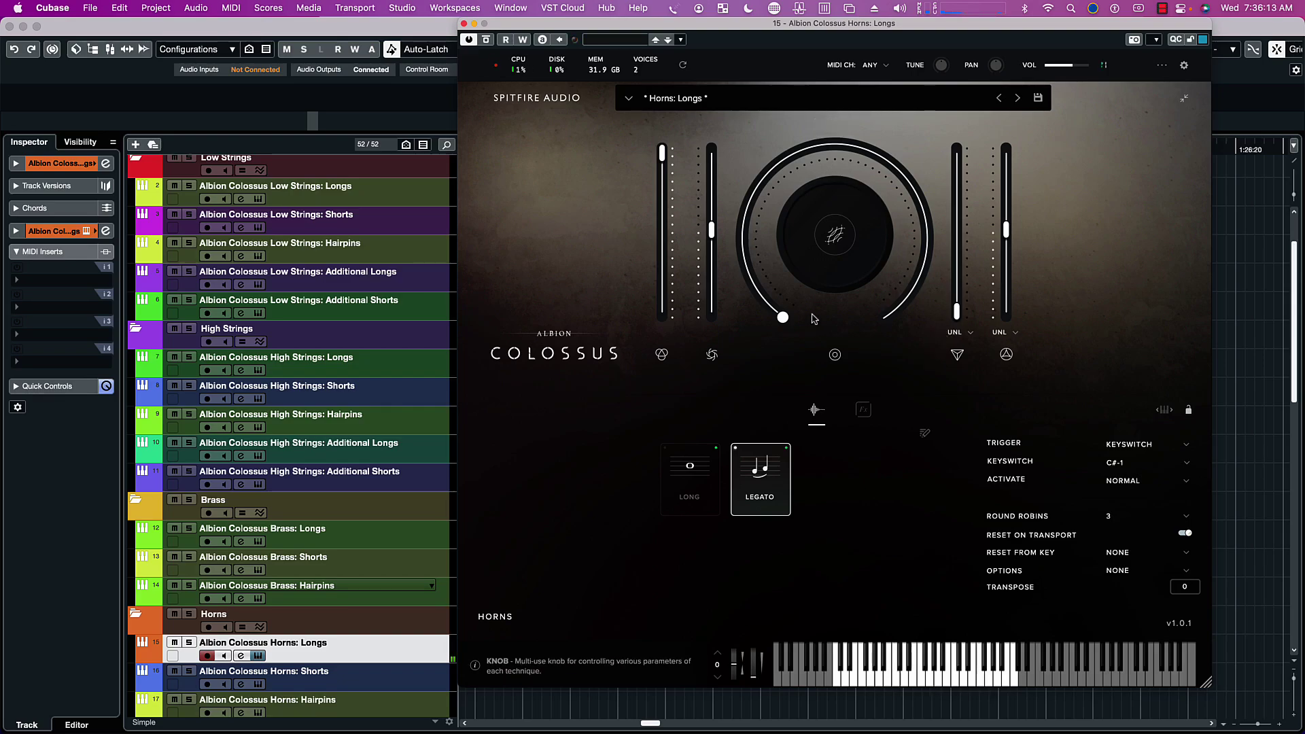
# Step: Audition Legato with the reverb knob at 100% and at its minimum, and close the Horns: Longs instrument
pyautogui.moveTo(814, 319); pyautogui.dragTo(882, 321)
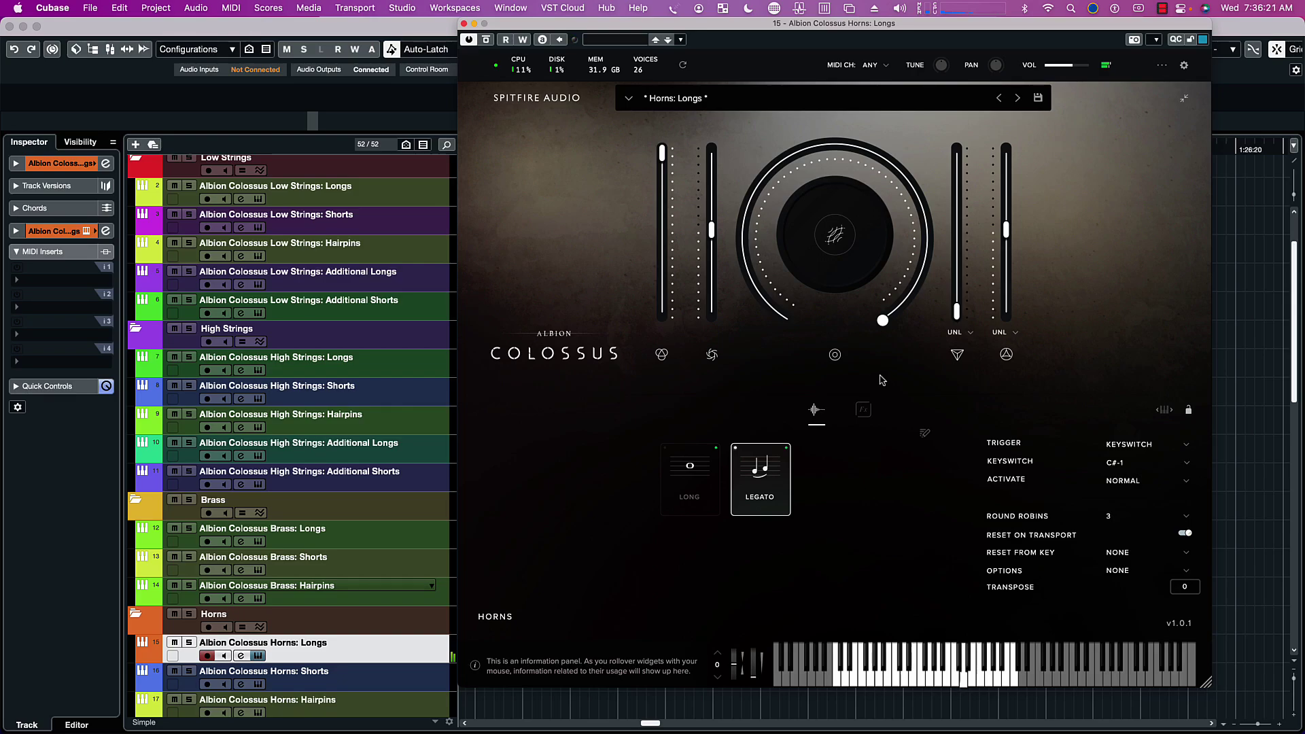
pyautogui.moveTo(882, 323)
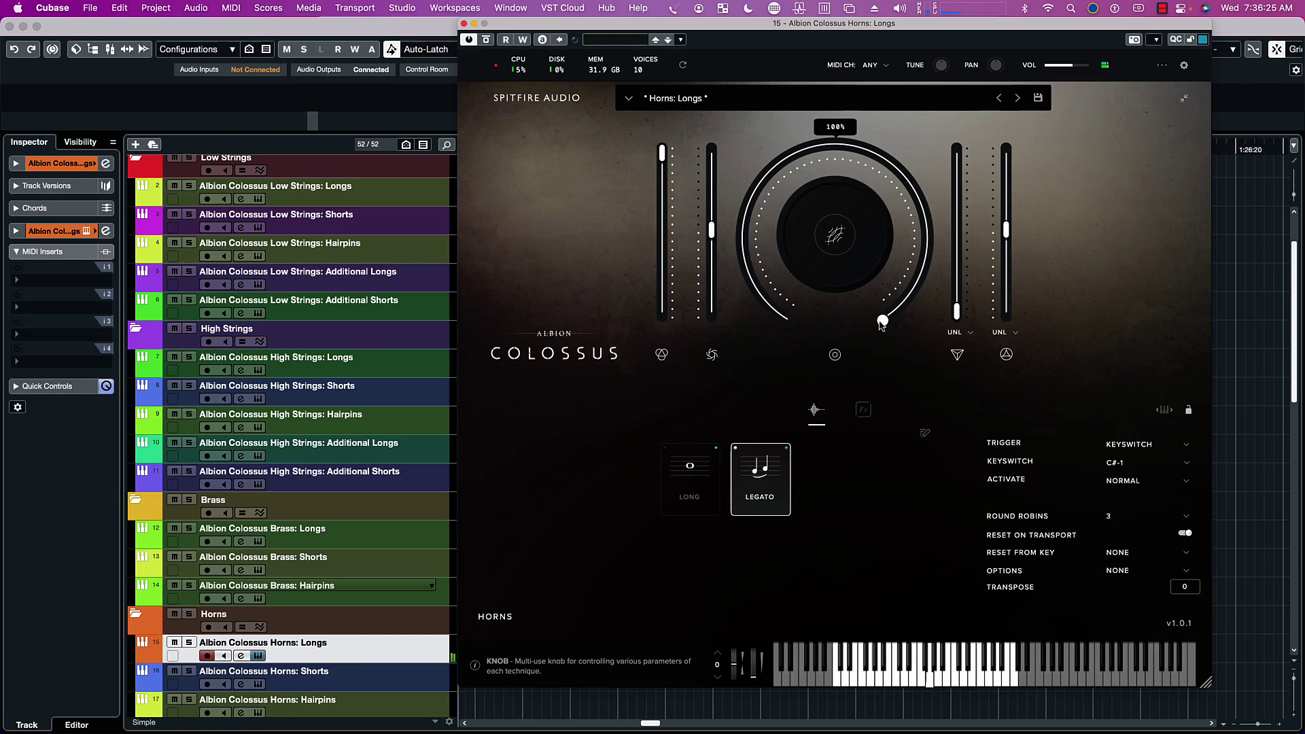
pyautogui.moveTo(881, 324); pyautogui.dragTo(801, 449)
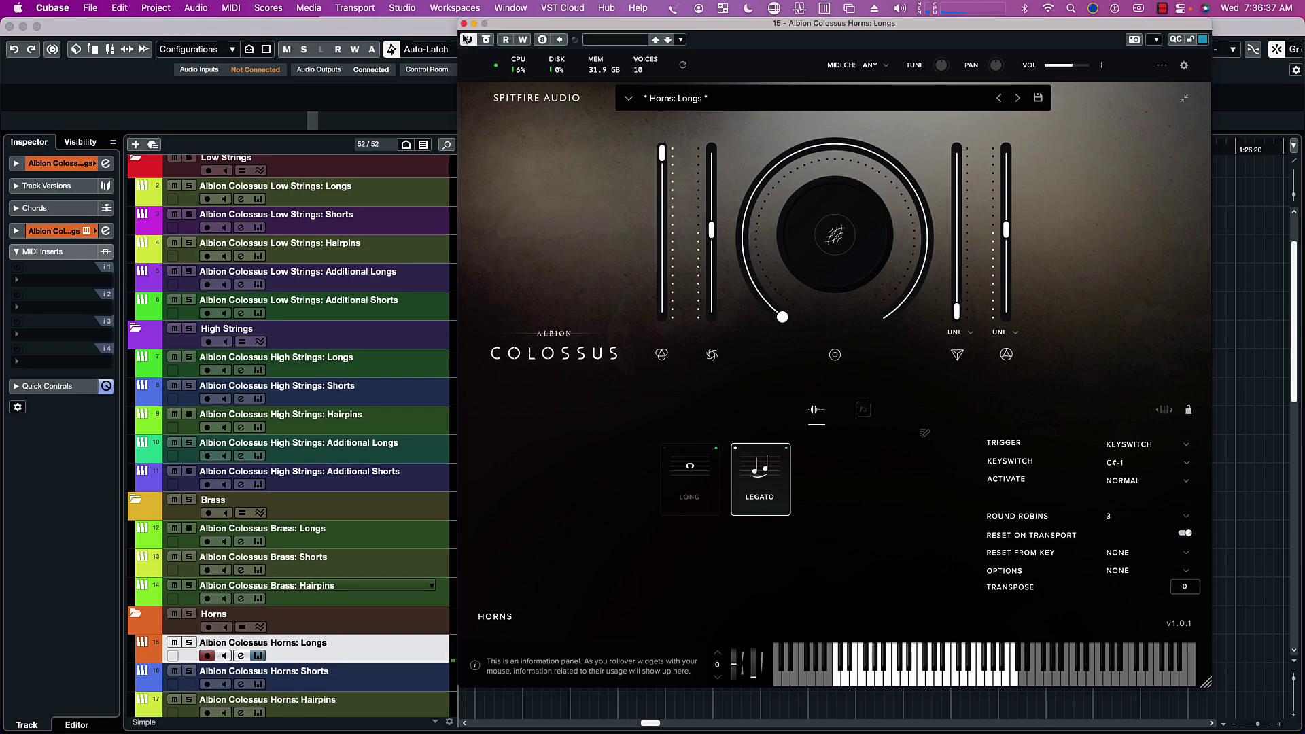
pyautogui.click(464, 24)
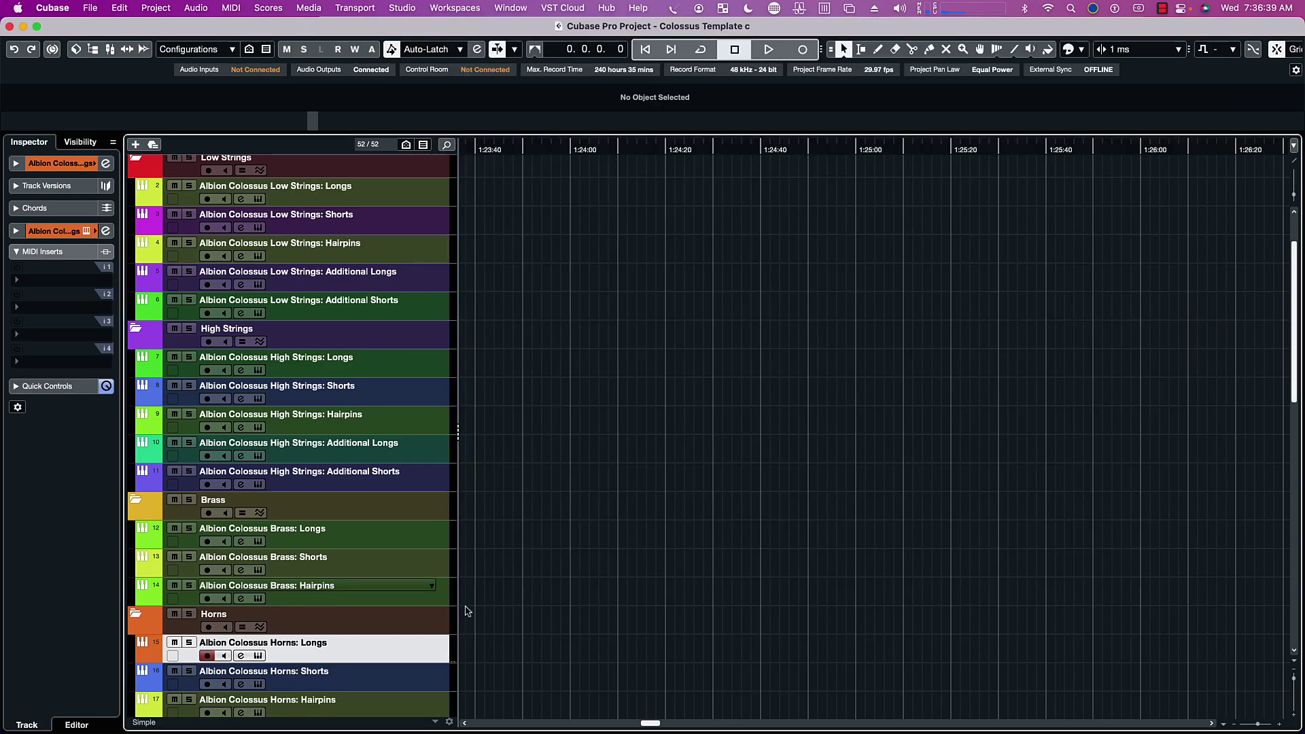
# Step: Open the Albion Colossus Horns: Shorts instrument and set its Scale link to Unlinked
pyautogui.click(377, 686)
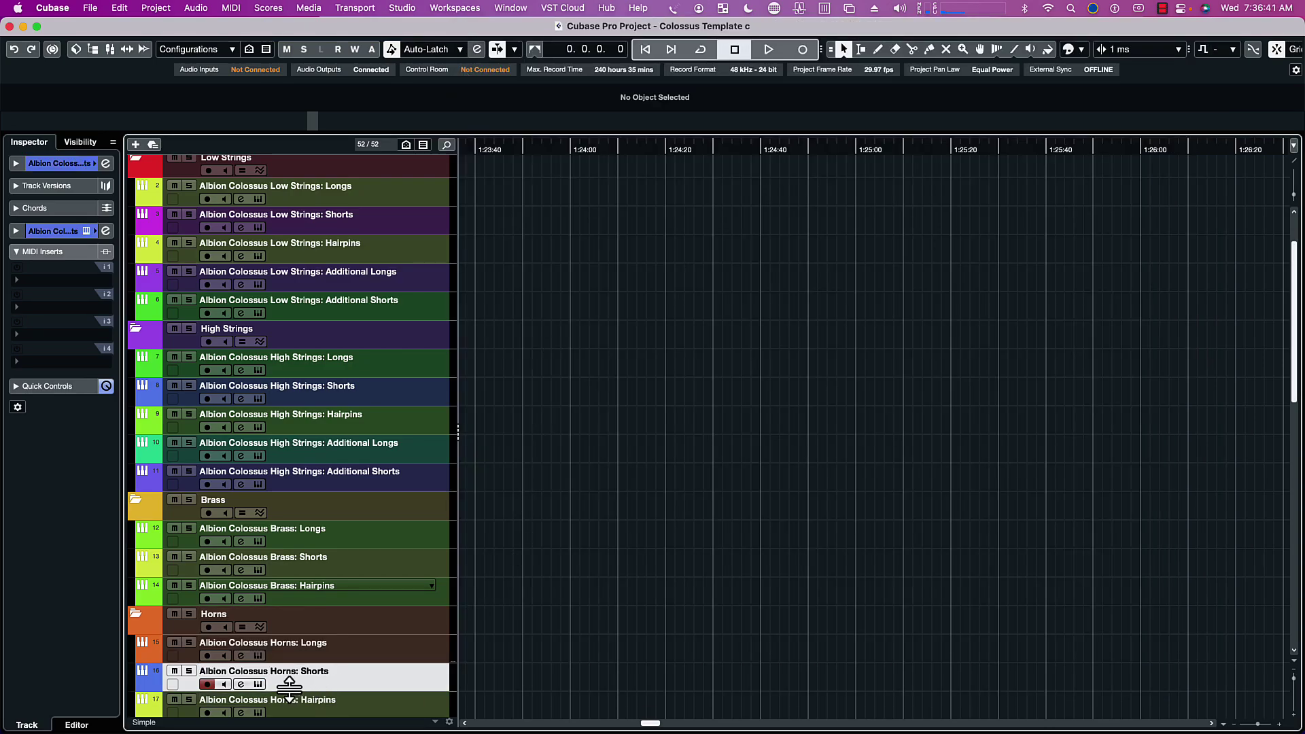
pyautogui.scroll(-5, 512, 529)
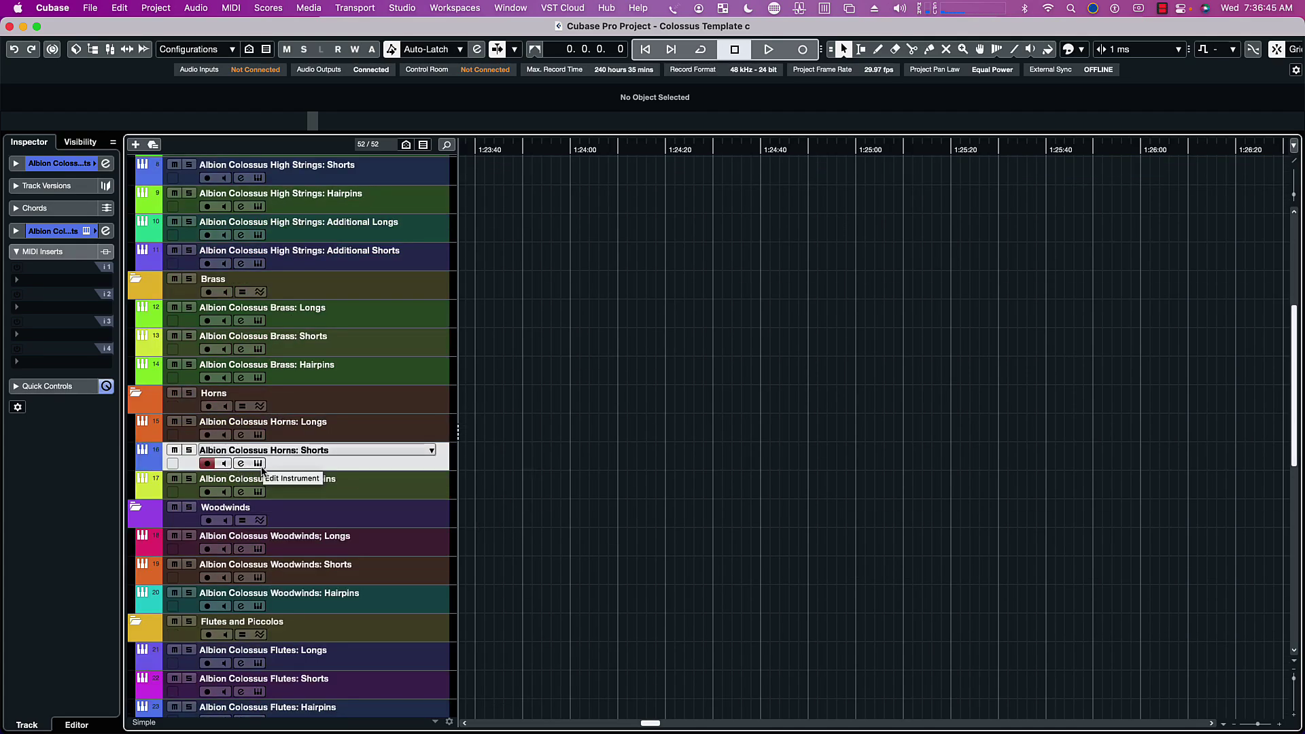
pyautogui.click(259, 464)
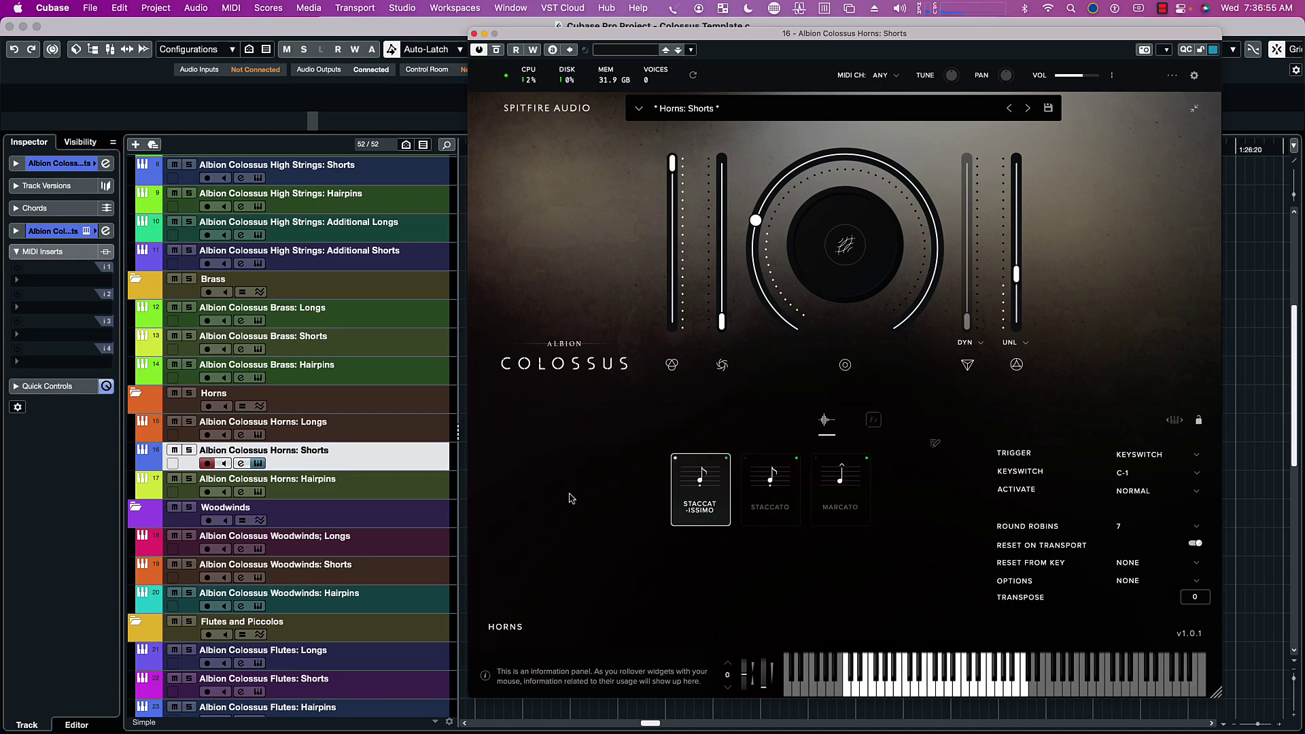
pyautogui.click(969, 343)
pyautogui.click(989, 360)
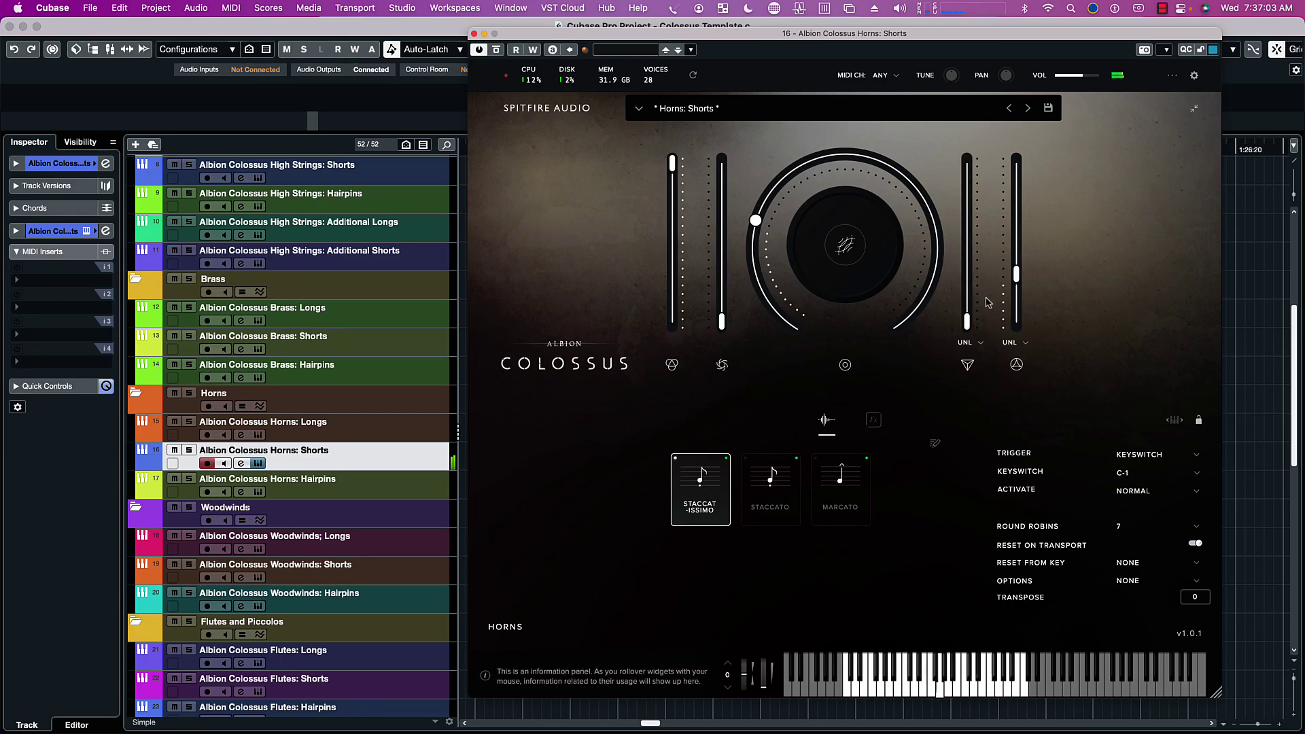
# Step: Audition Staccatissimo with Dynamics at about the middle, Depth at its minimum and the reverb knob at 100%
pyautogui.moveTo(1016, 274); pyautogui.dragTo(1018, 247)
pyautogui.moveTo(724, 327); pyautogui.dragTo(737, 242)
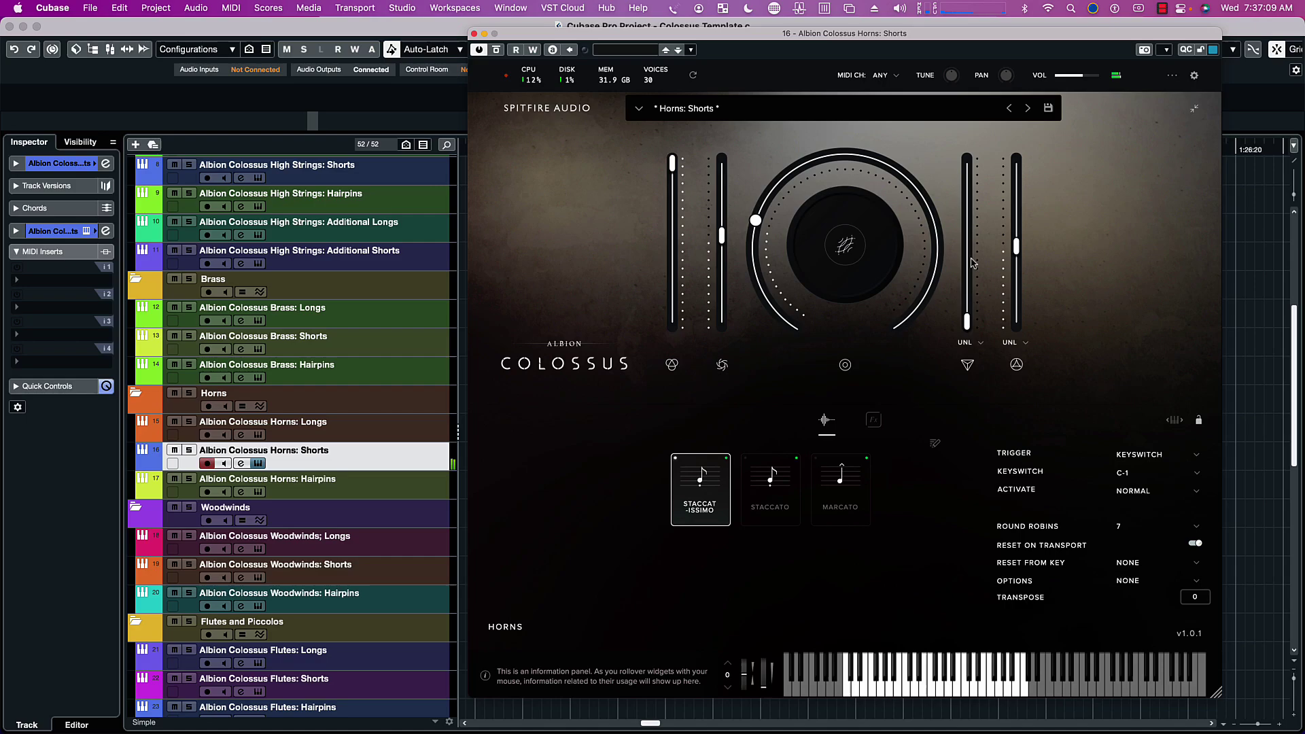
pyautogui.moveTo(1015, 252); pyautogui.dragTo(1016, 321)
pyautogui.moveTo(755, 220); pyautogui.dragTo(895, 335)
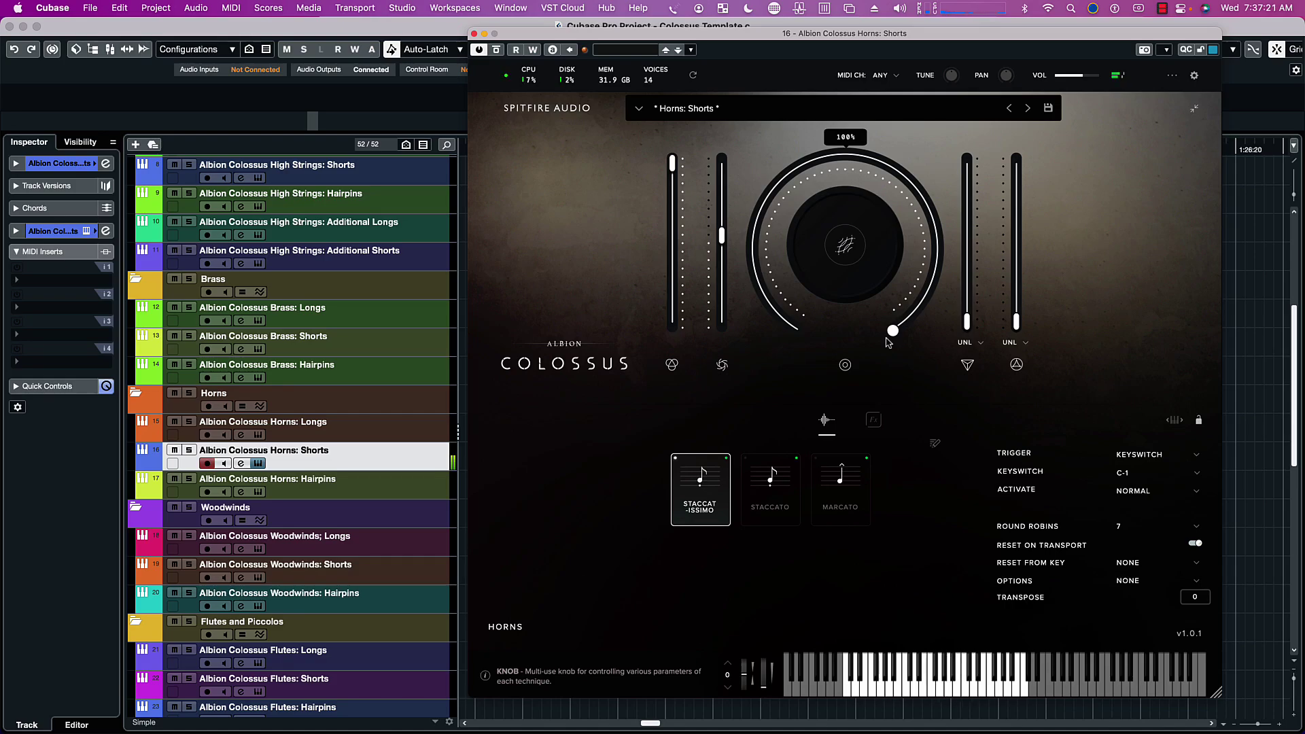
# Step: Audition Staccatissimo and Staccato with the reverb knob at its minimum and Scale raised to its maximum
pyautogui.moveTo(887, 342); pyautogui.dragTo(821, 367)
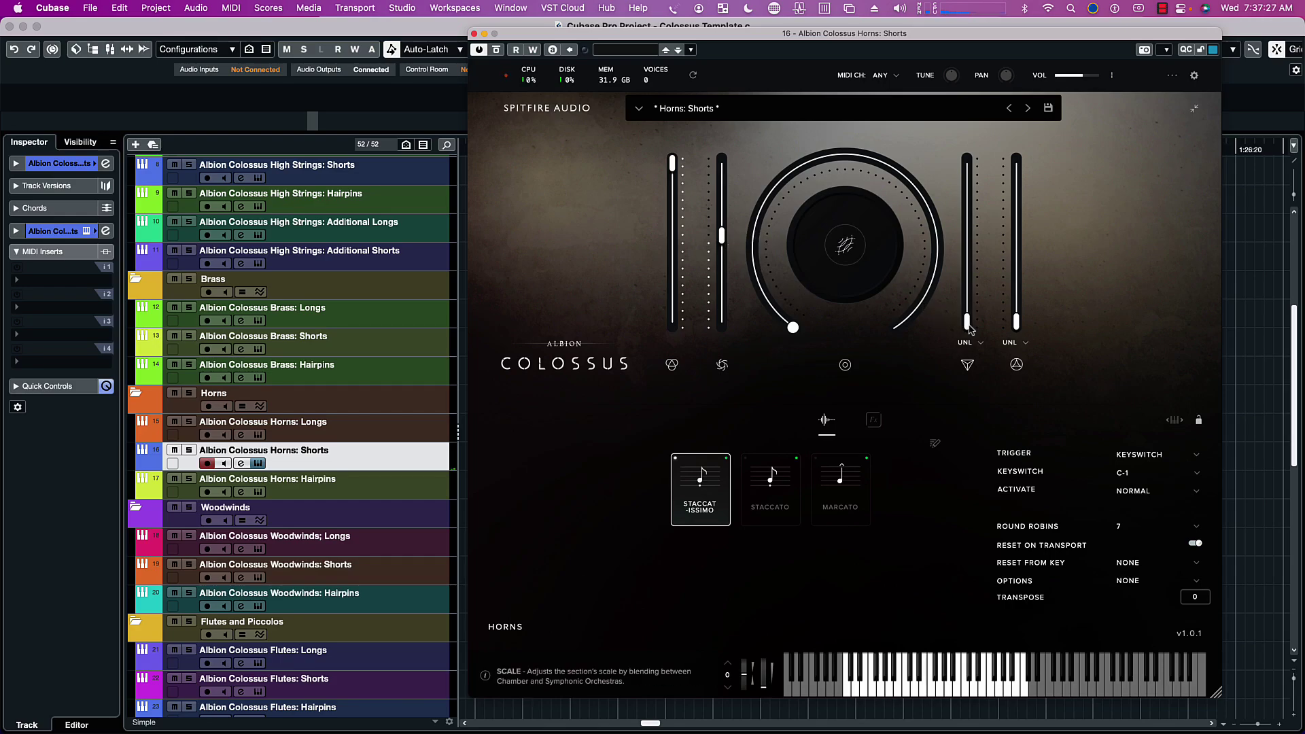
pyautogui.moveTo(970, 328); pyautogui.dragTo(968, 163)
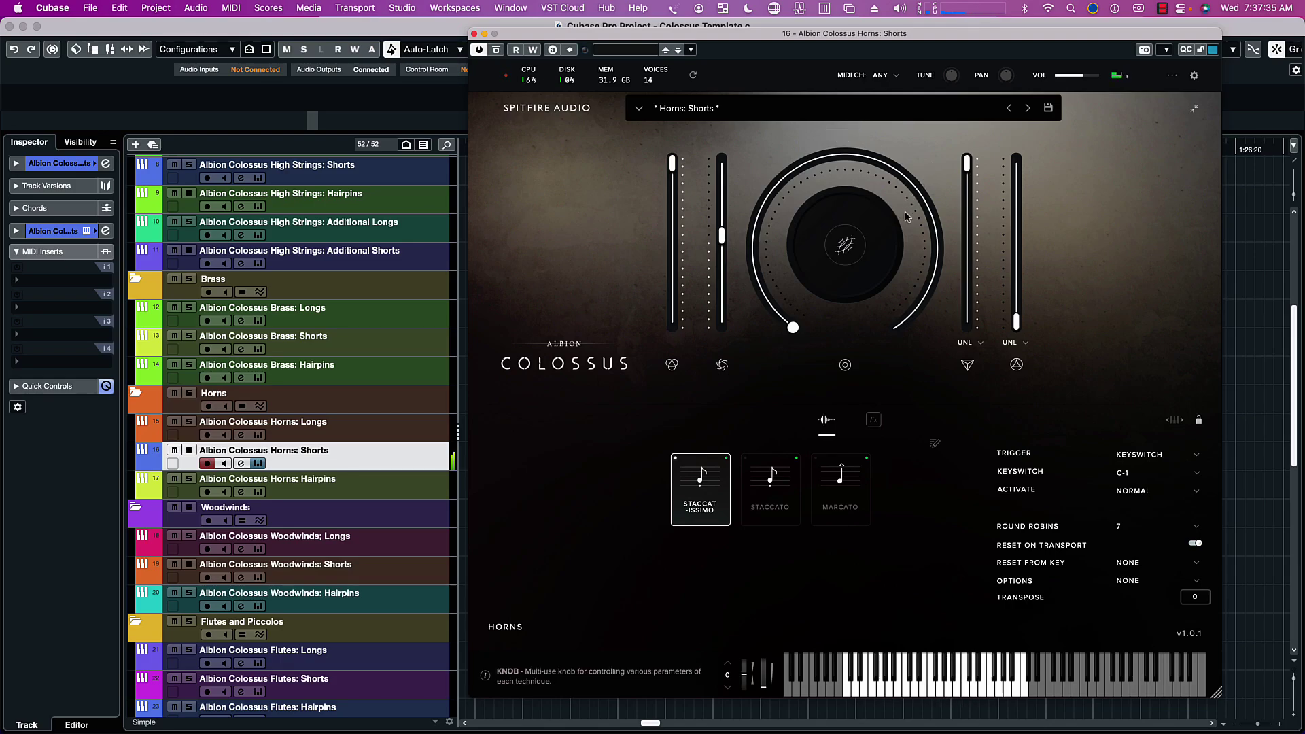
pyautogui.click(788, 488)
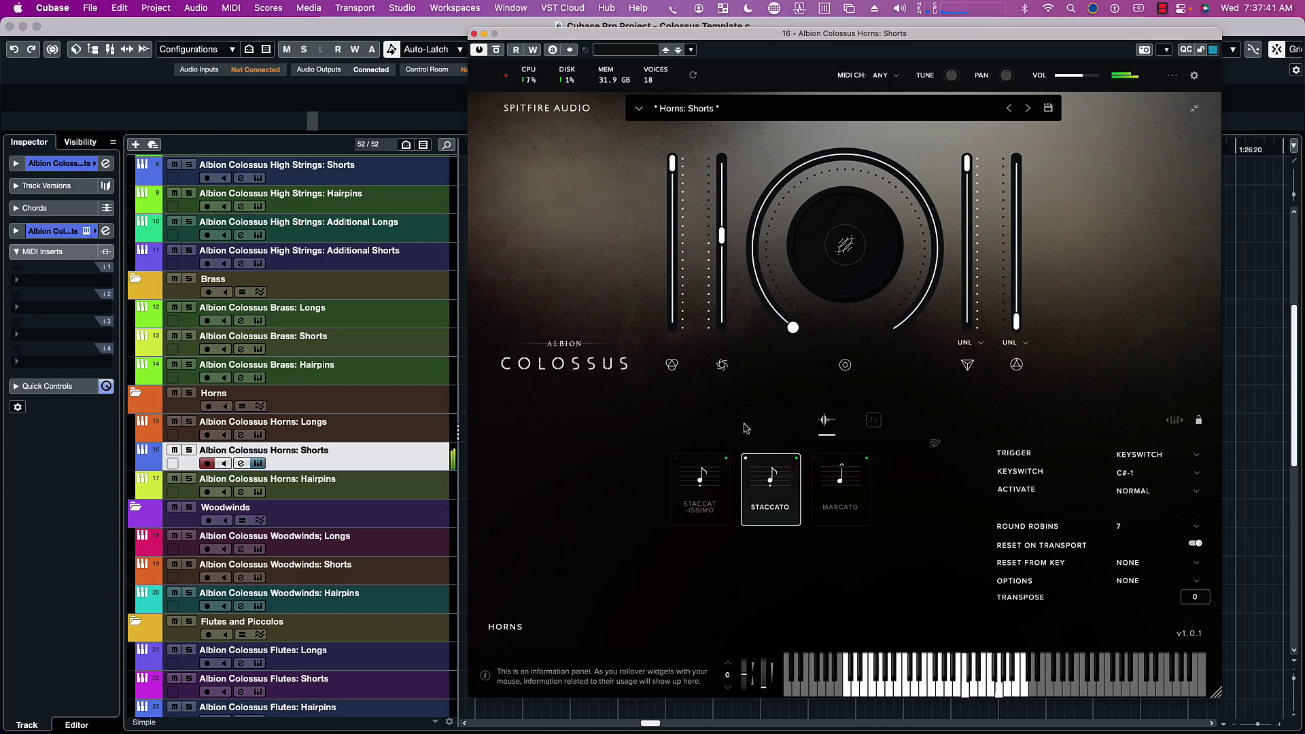
# Step: Audition Marcato with the reverb knob raised to 100%, and close the Horns: Shorts instrument
pyautogui.click(833, 487)
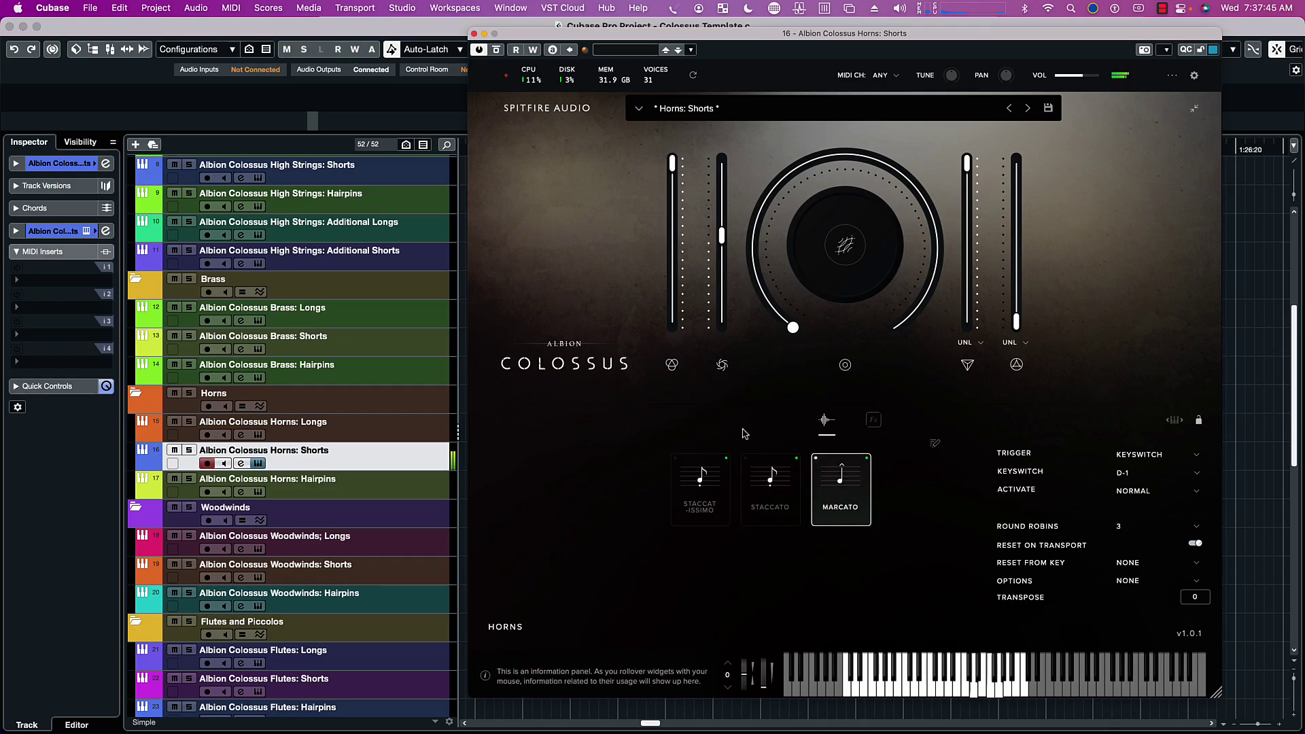
pyautogui.moveTo(791, 330); pyautogui.dragTo(893, 331)
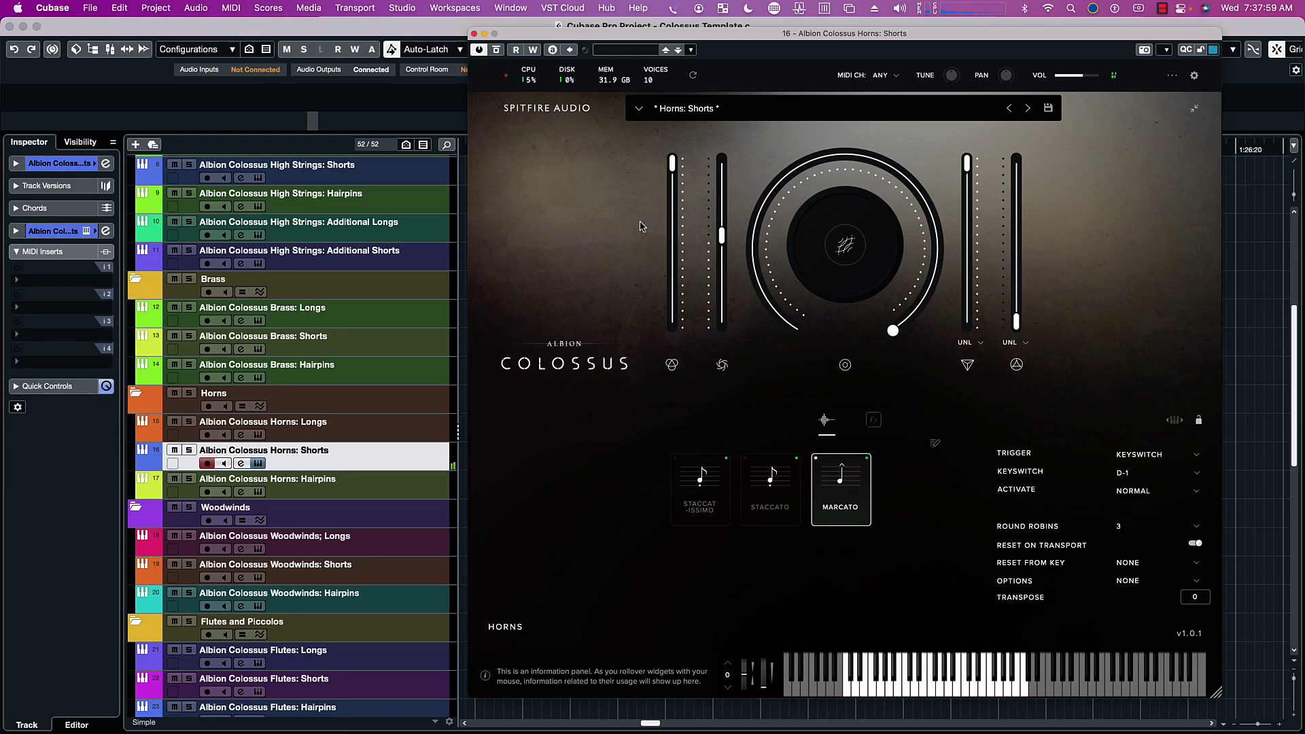
pyautogui.click(474, 33)
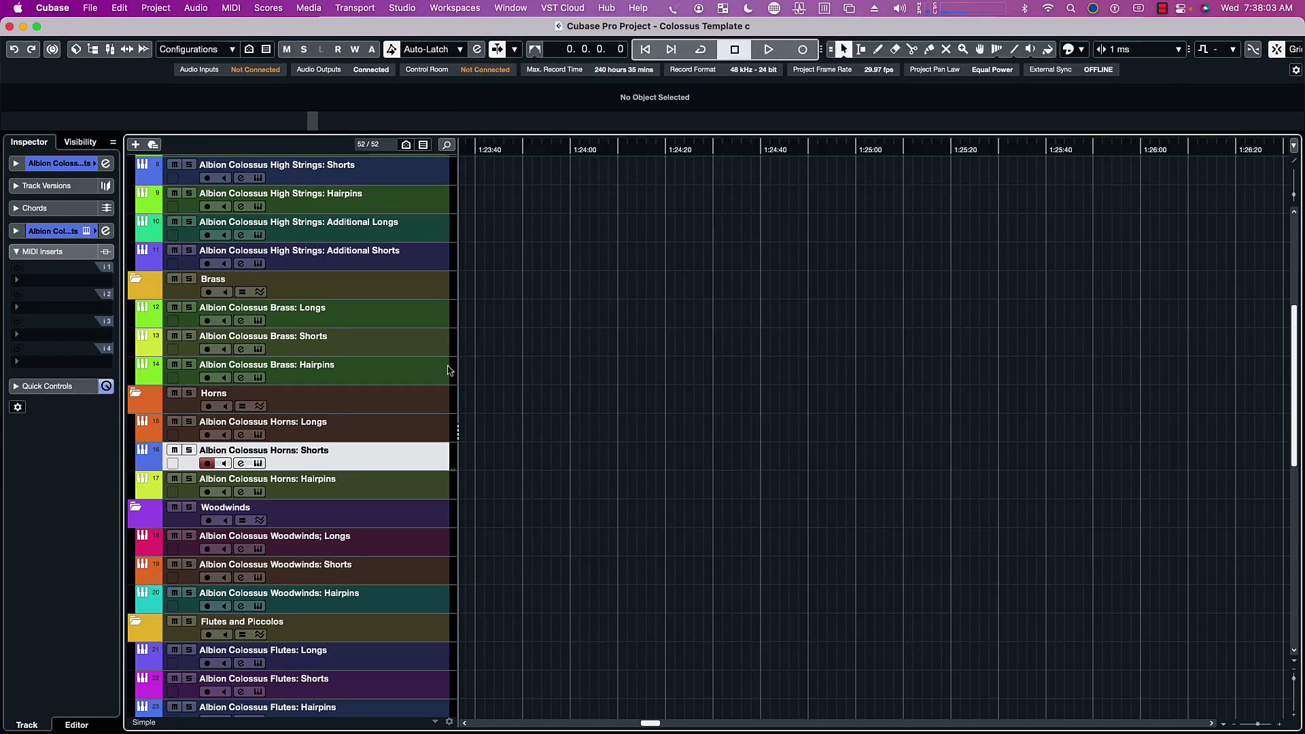
# Step: Open the Albion Colossus Horns: Hairpins instrument and set its Scale link to Unlinked
pyautogui.click(404, 494)
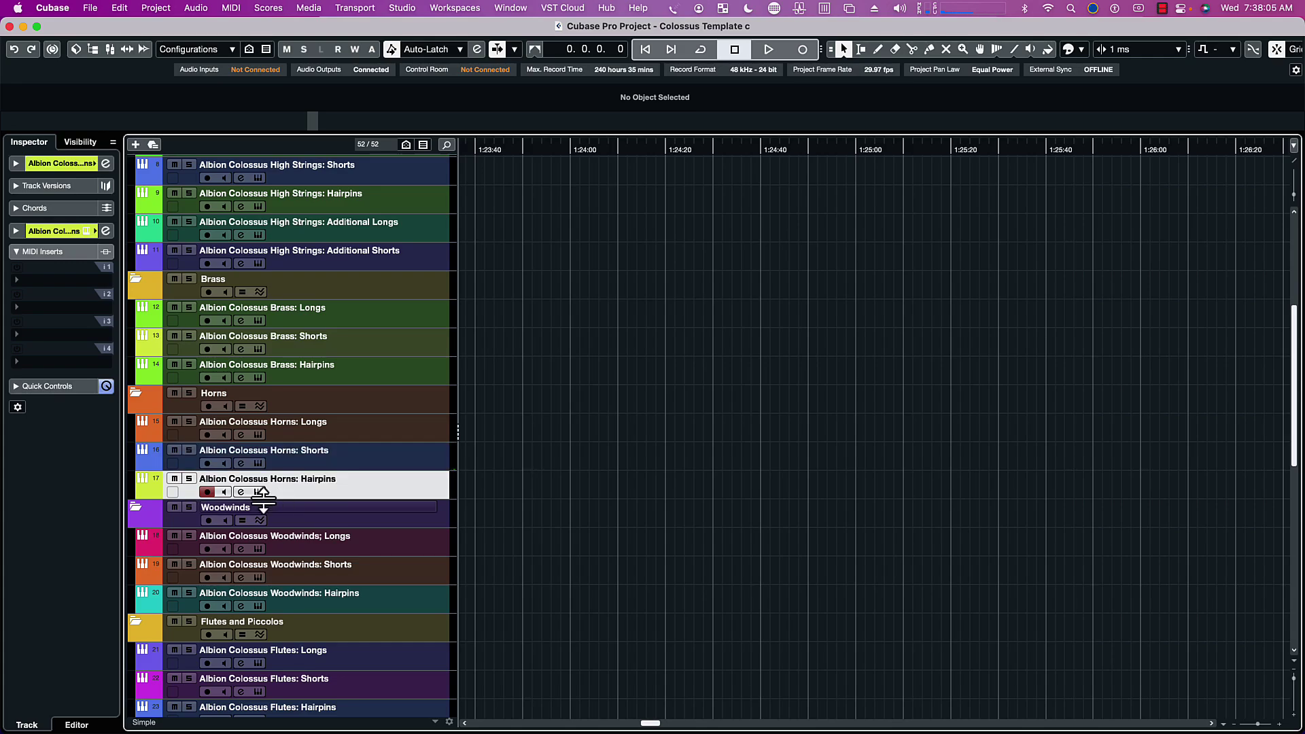
pyautogui.click(259, 492)
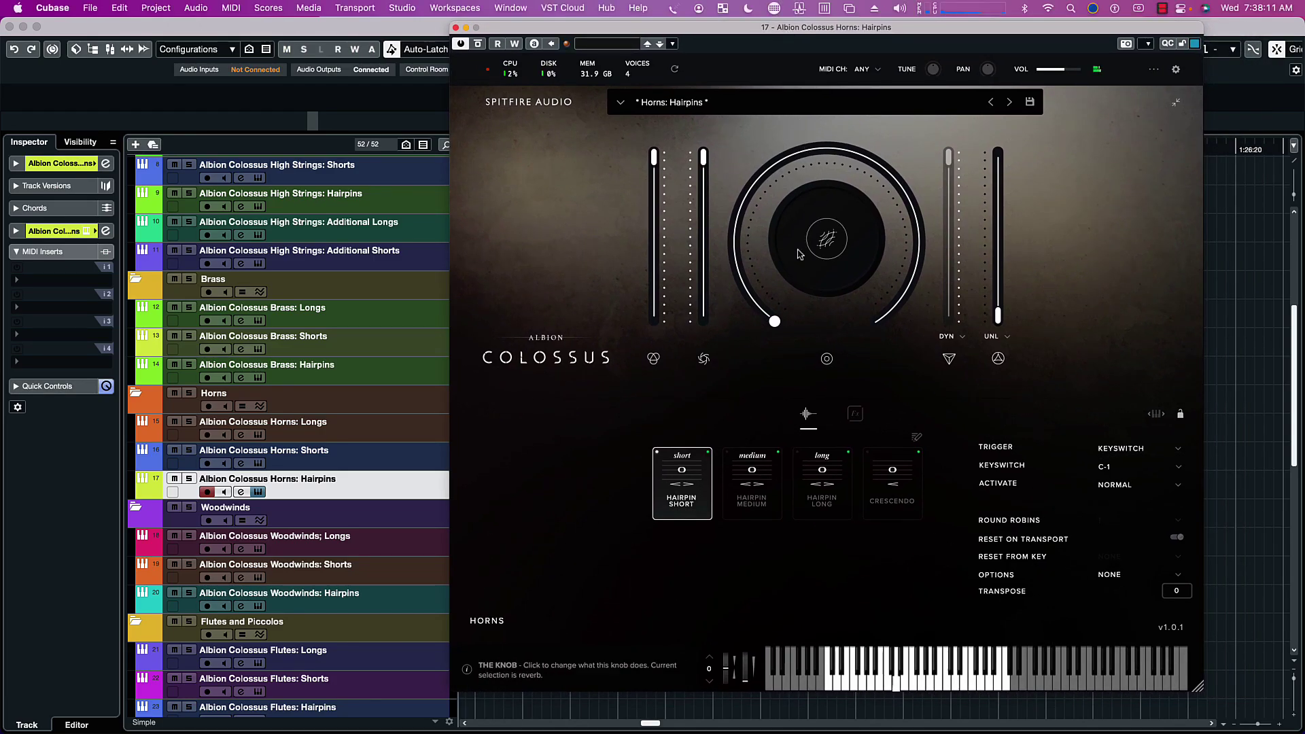
pyautogui.click(948, 357)
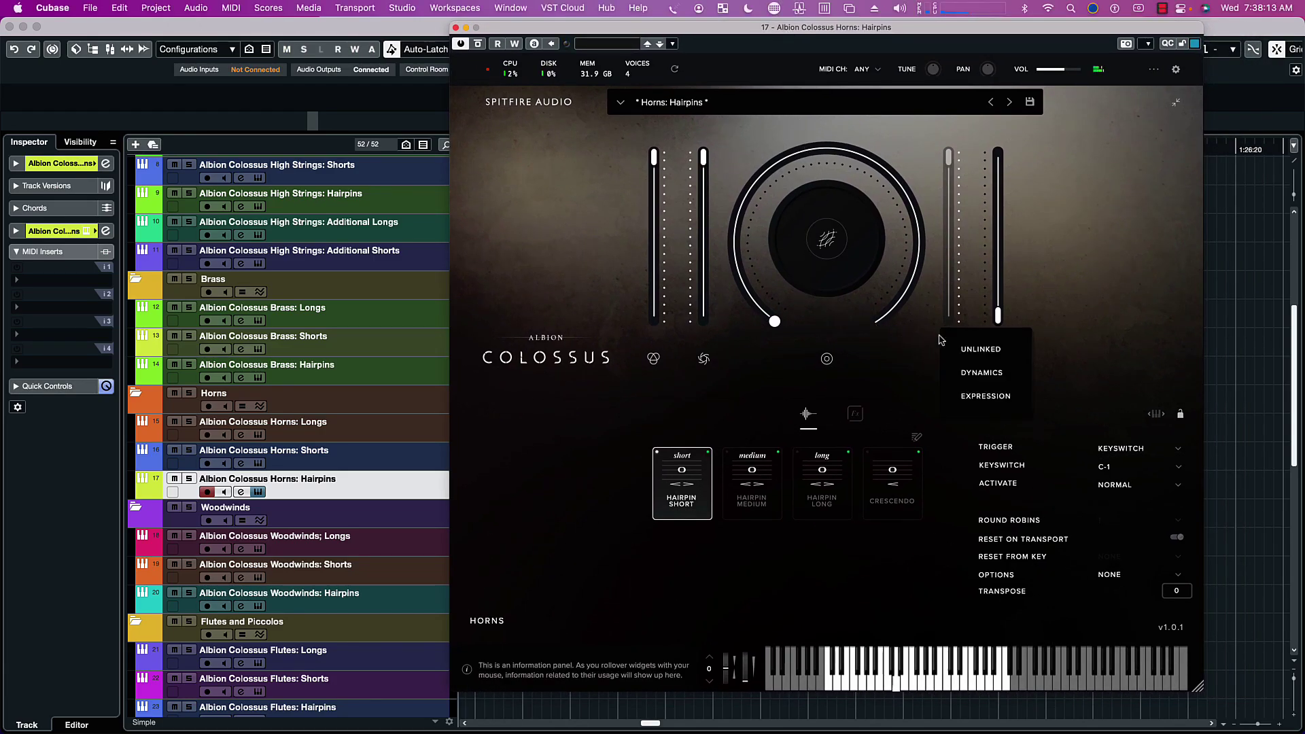
pyautogui.click(968, 356)
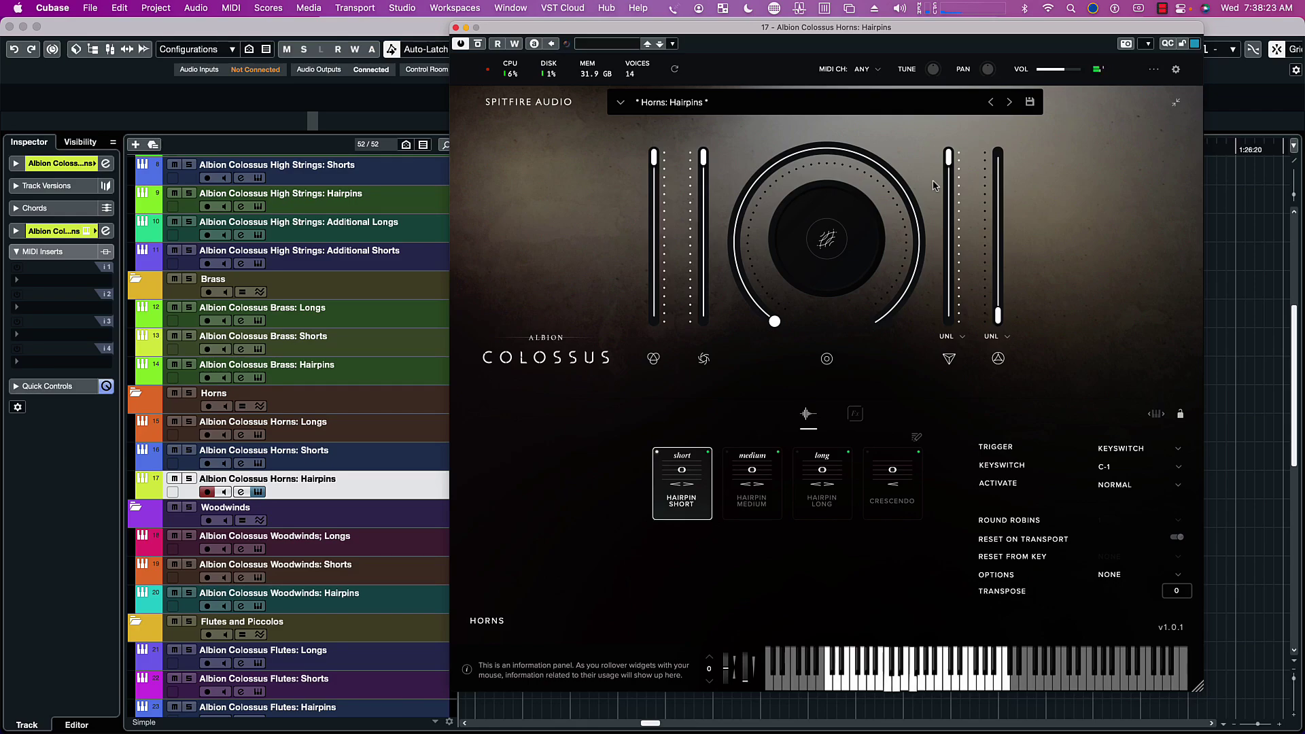
# Step: Raise Depth to 48% while auditioning Hairpin Short, and switch to the Hairpin Medium technique
pyautogui.moveTo(924, 299)
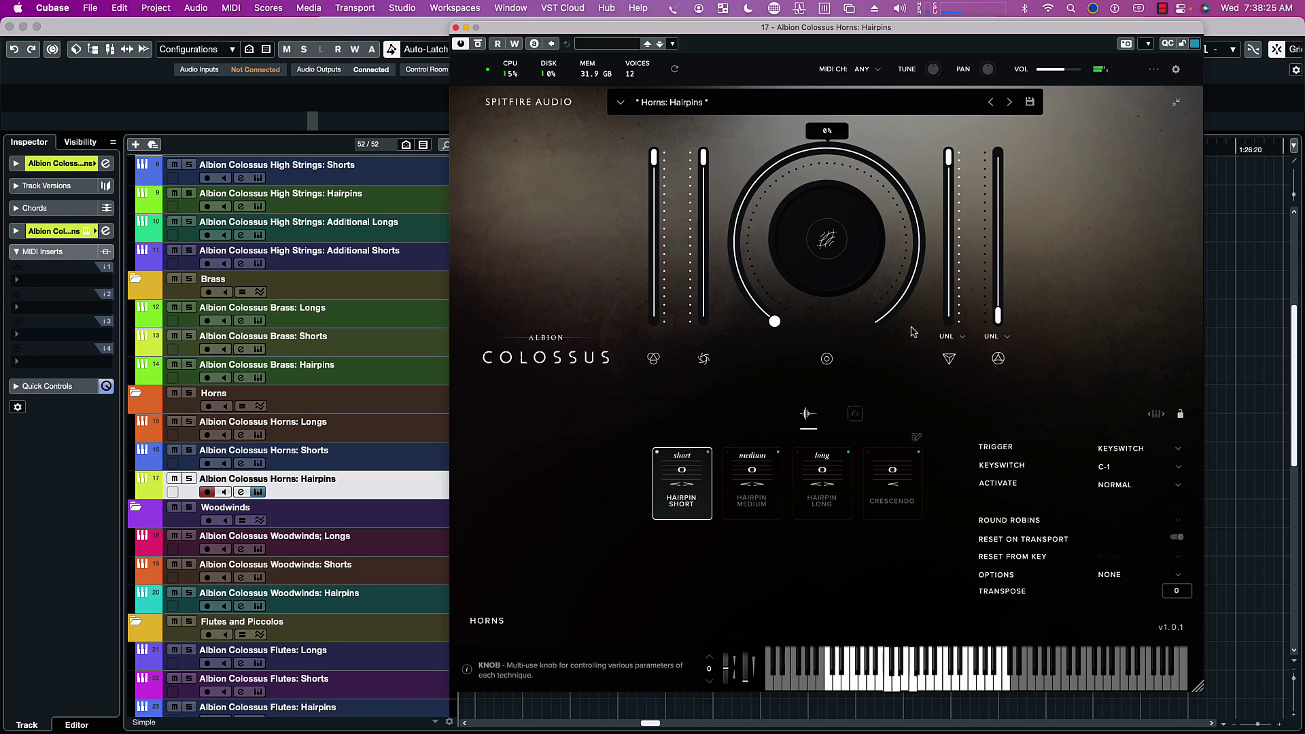
pyautogui.moveTo(998, 314); pyautogui.dragTo(999, 246)
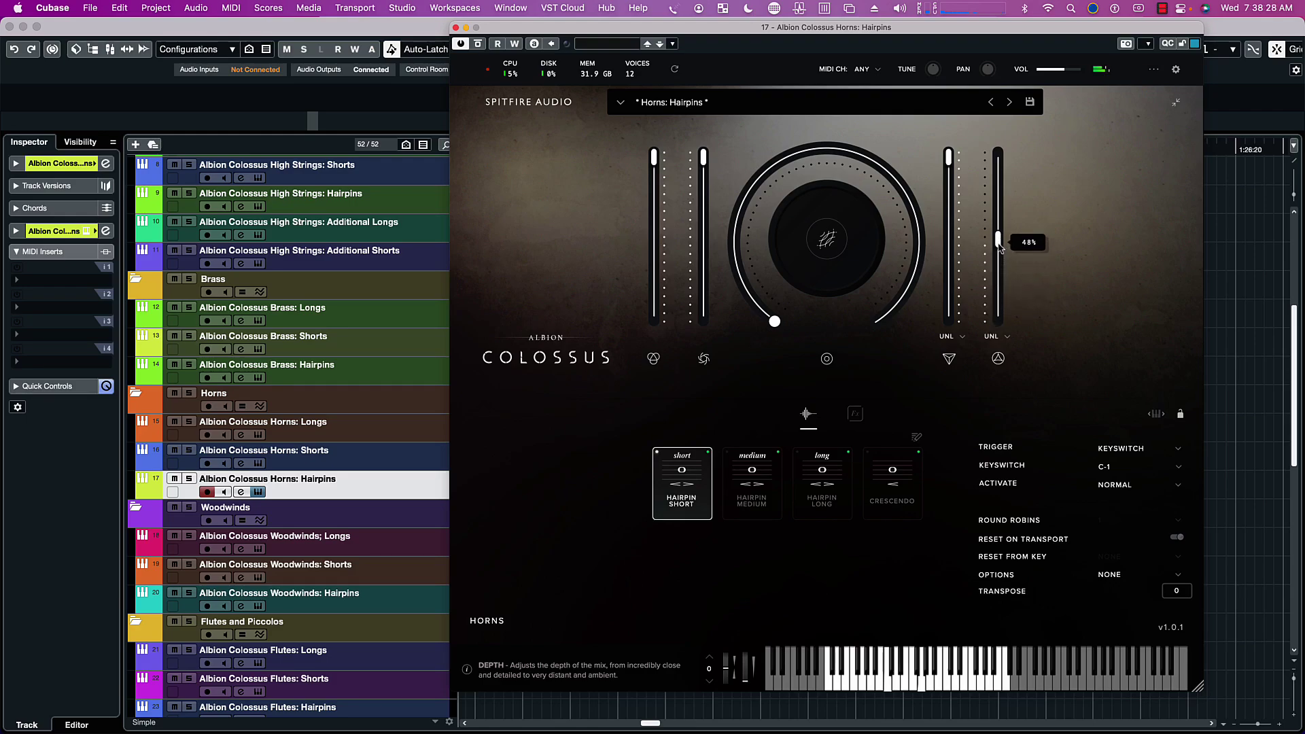
pyautogui.click(765, 498)
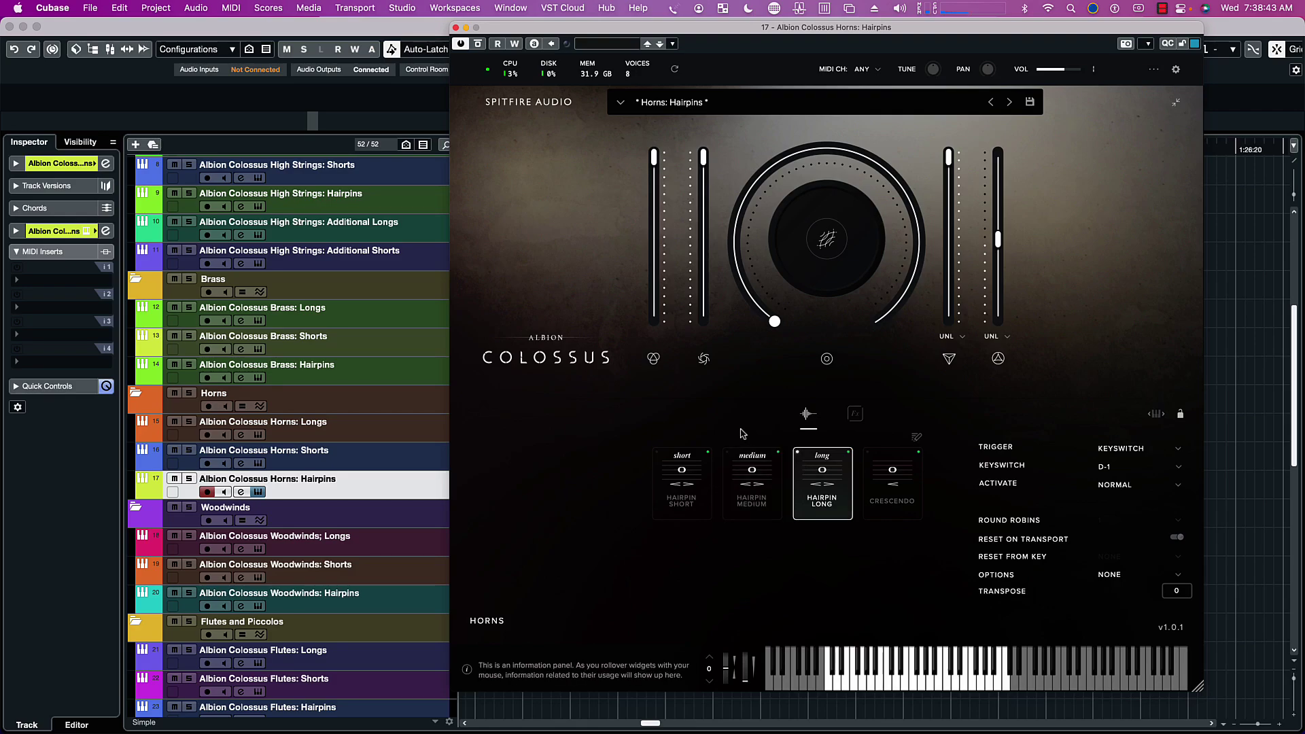
# Step: Audition Hairpin Long and Crescendo with the reverb knob and Depth at maximum, lowering Scale to its minimum
pyautogui.moveTo(775, 321); pyautogui.dragTo(874, 324)
pyautogui.moveTo(986, 240); pyautogui.dragTo(983, 129)
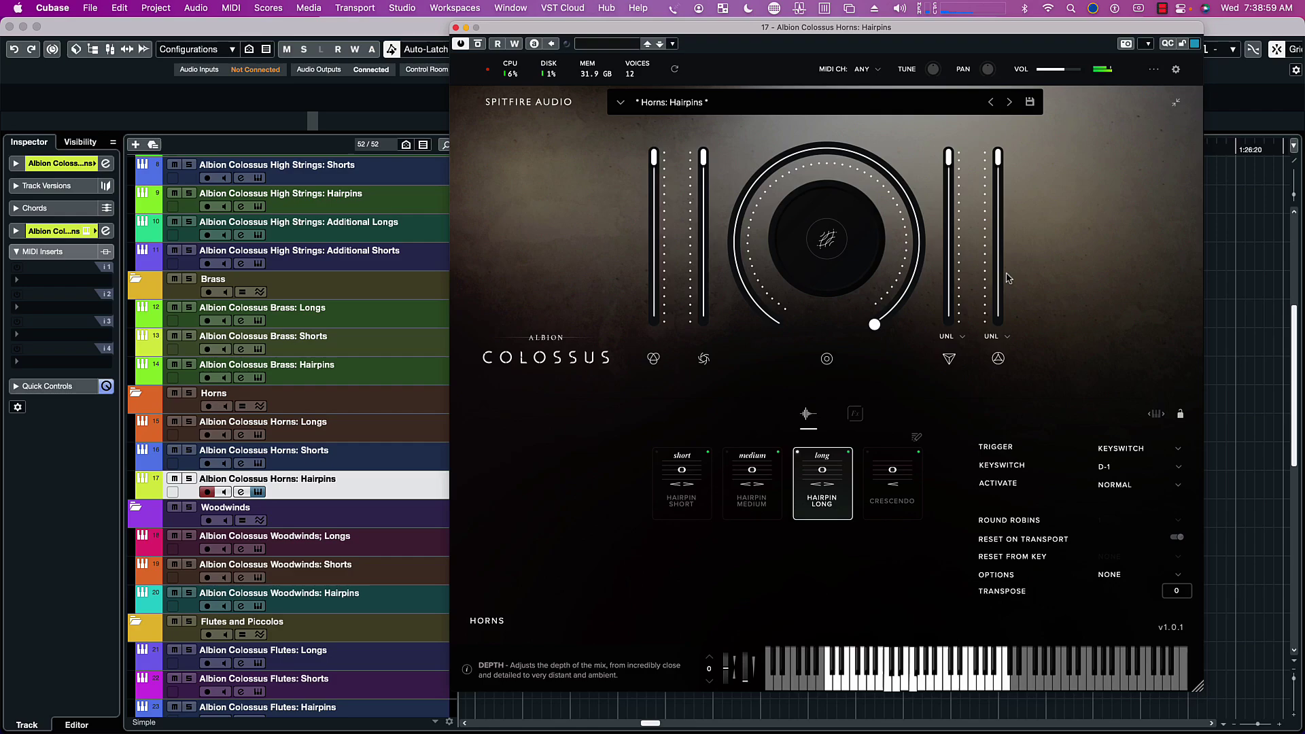
pyautogui.click(888, 474)
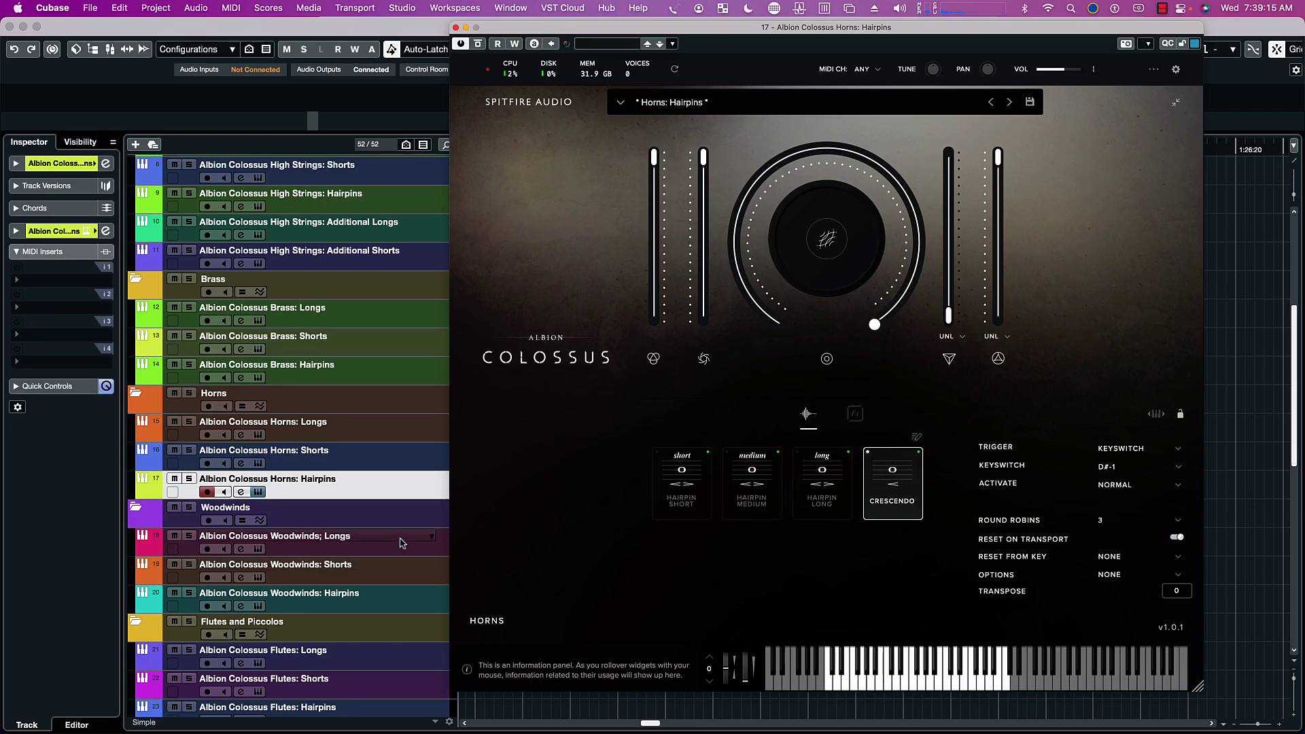
# Step: Look through the track list from the Woodwinds and Flutes down to the Percussion, Guitars and Synths folders
pyautogui.scroll(-2, 369, 562)
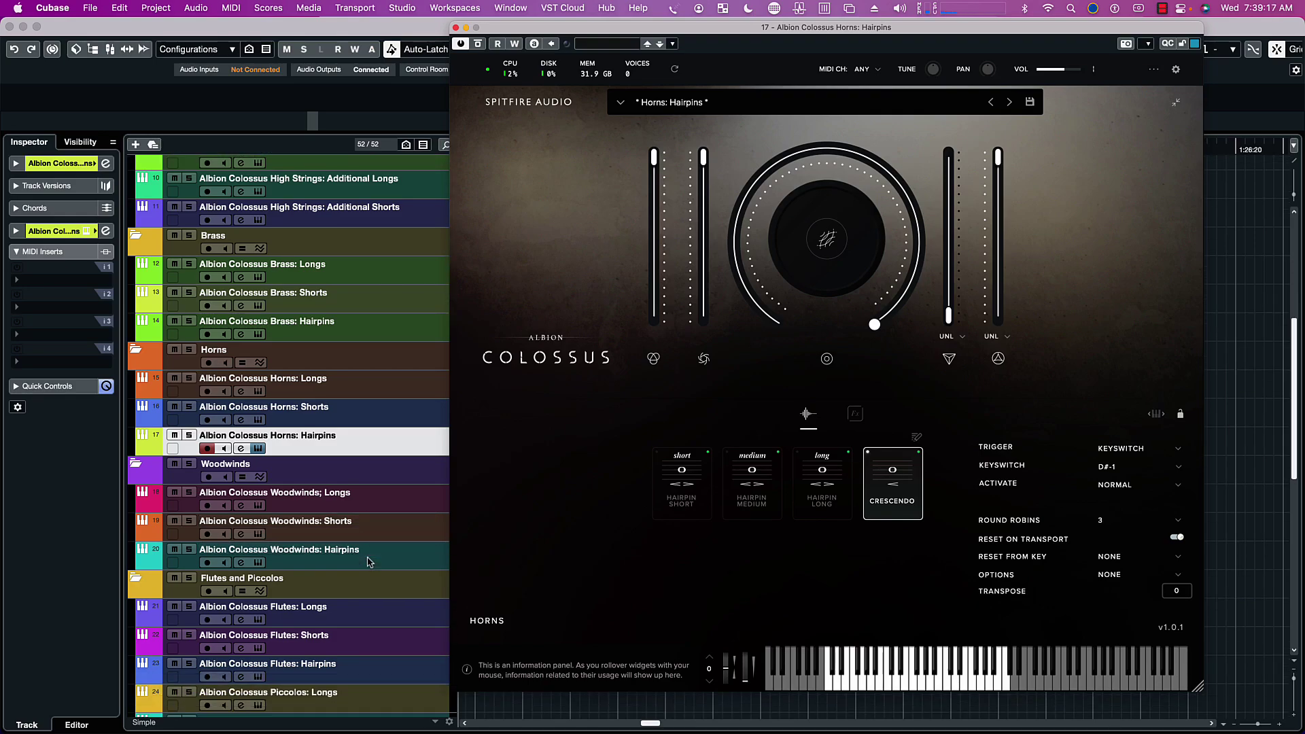
pyautogui.scroll(-2, 369, 562)
pyautogui.scroll(-4, 381, 554)
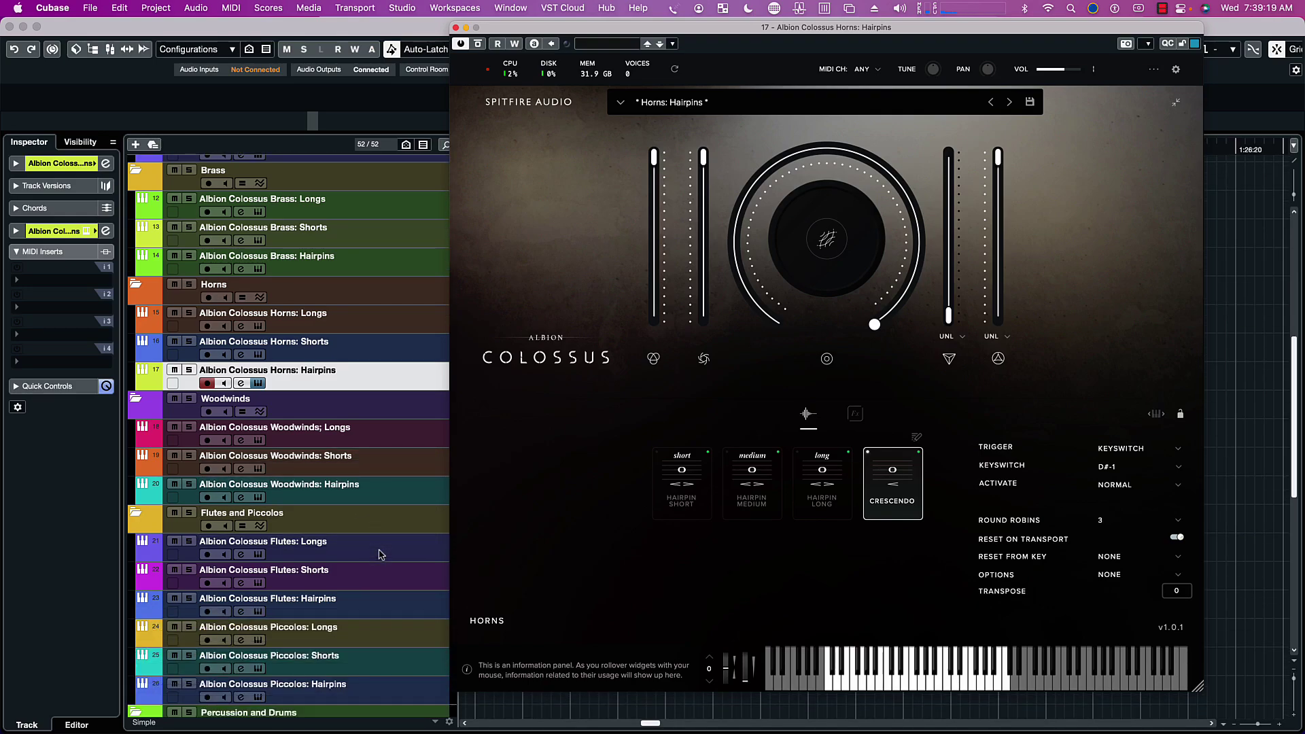
pyautogui.scroll(-3, 389, 552)
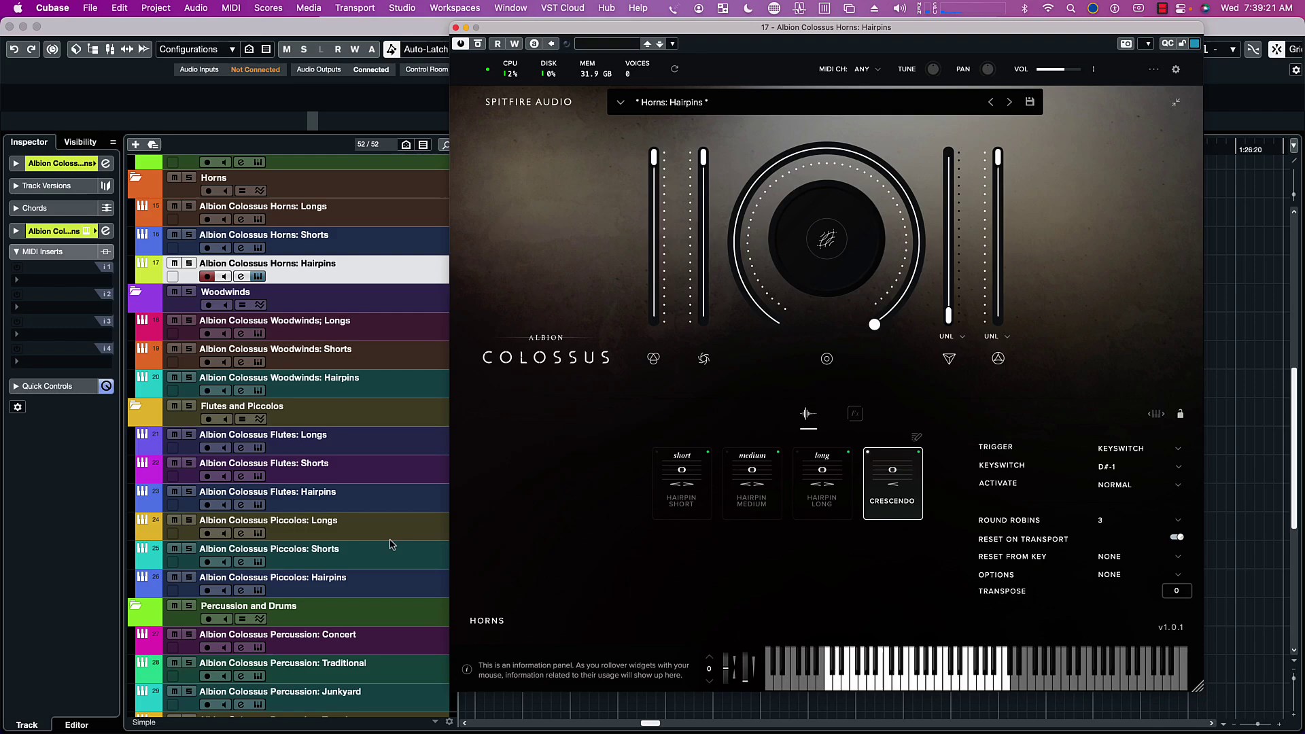
pyautogui.scroll(-6, 373, 522)
pyautogui.scroll(-14, 362, 511)
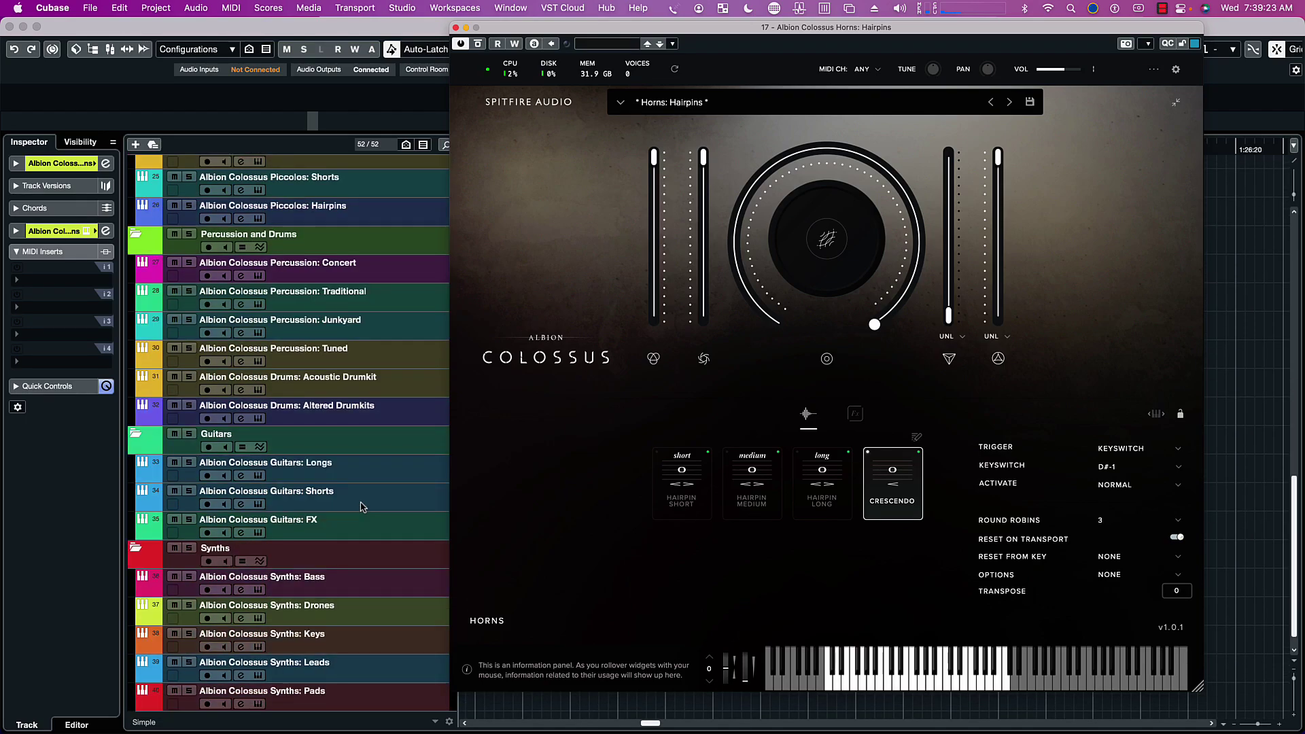